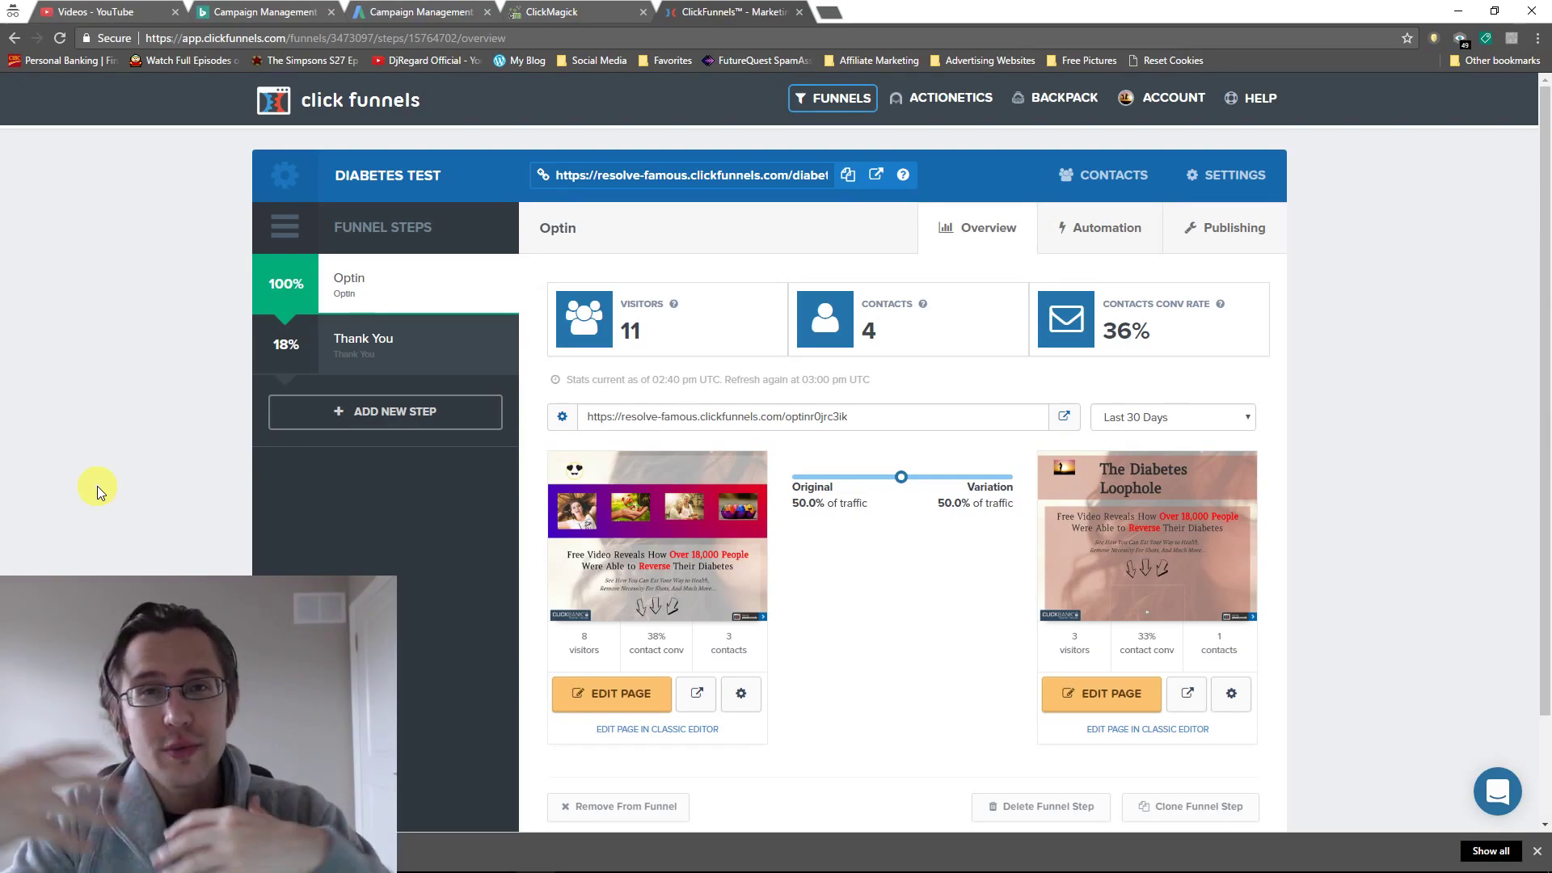
Preview the original version of the Optin page, look over its gradient image row, and close the preview
click(696, 693)
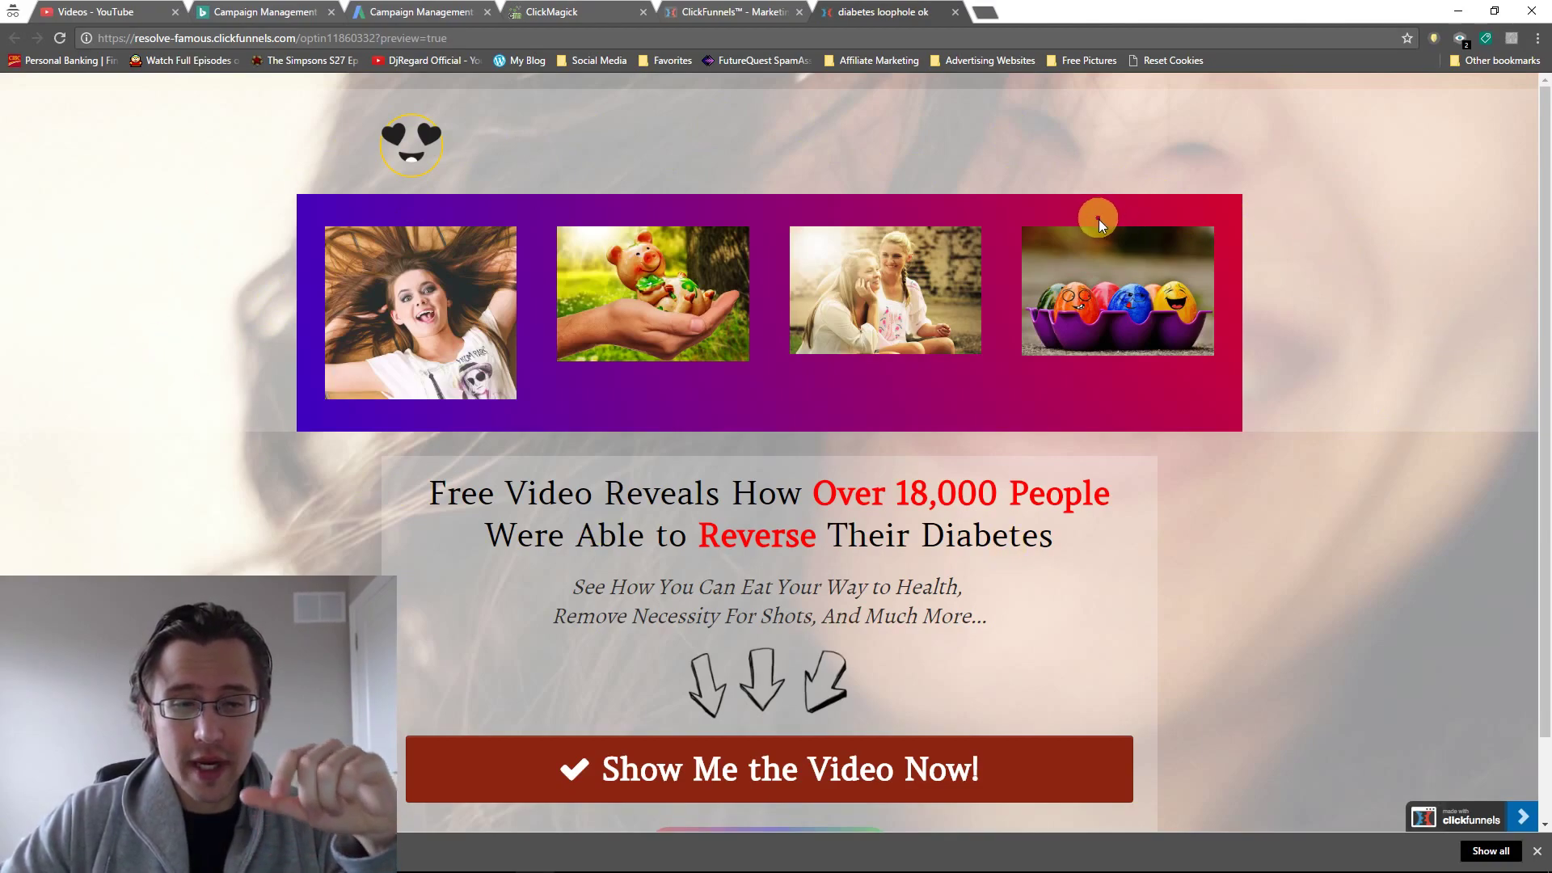
scroll(1096, 243, down, 2)
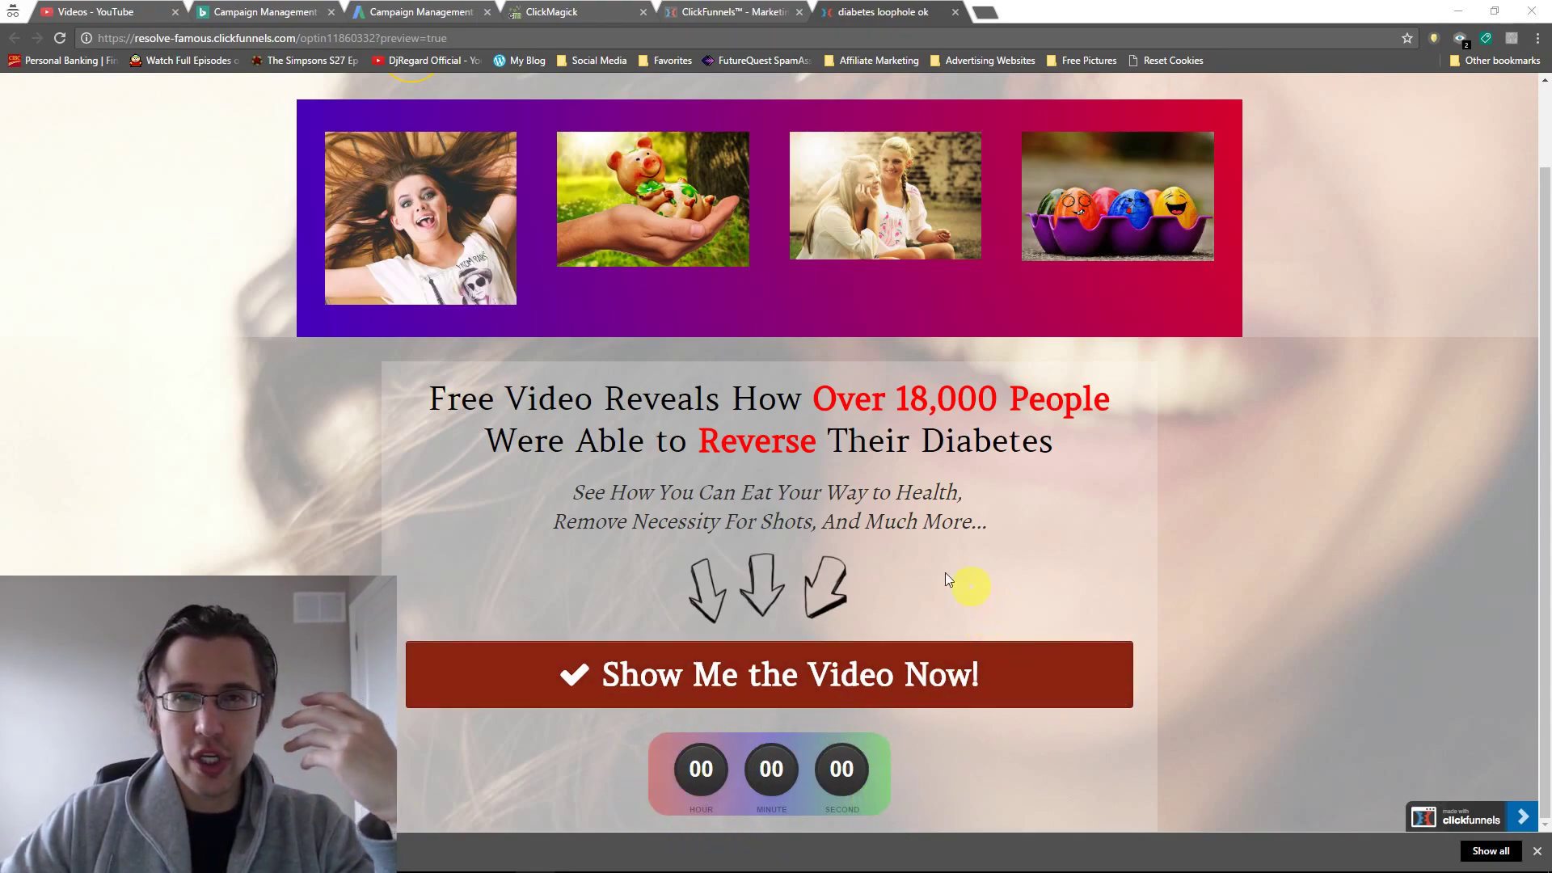
scroll(757, 351, up, 1)
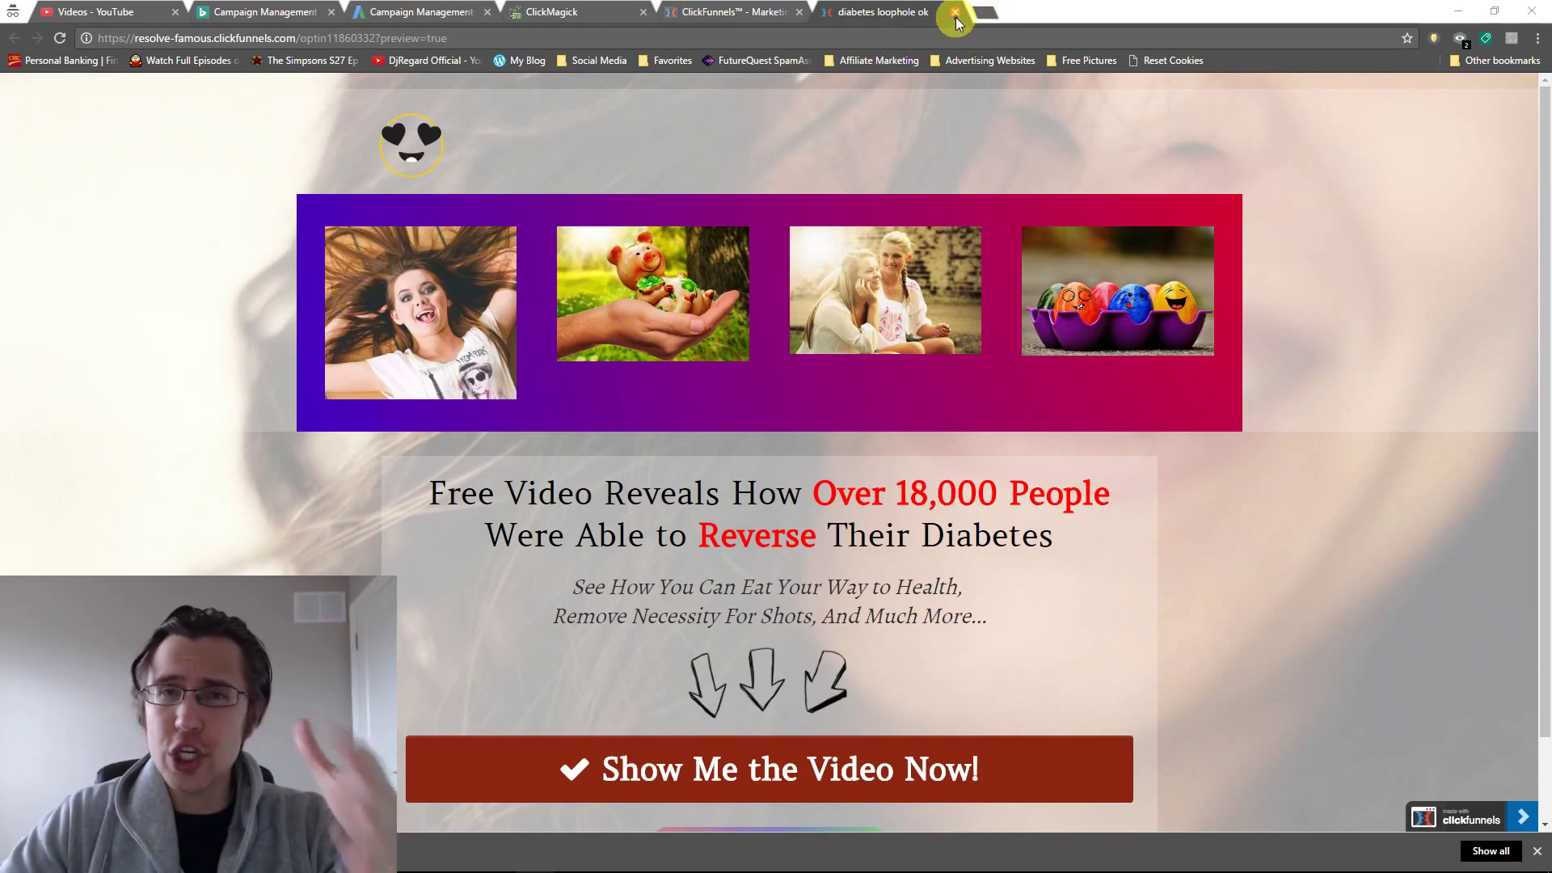
click(955, 13)
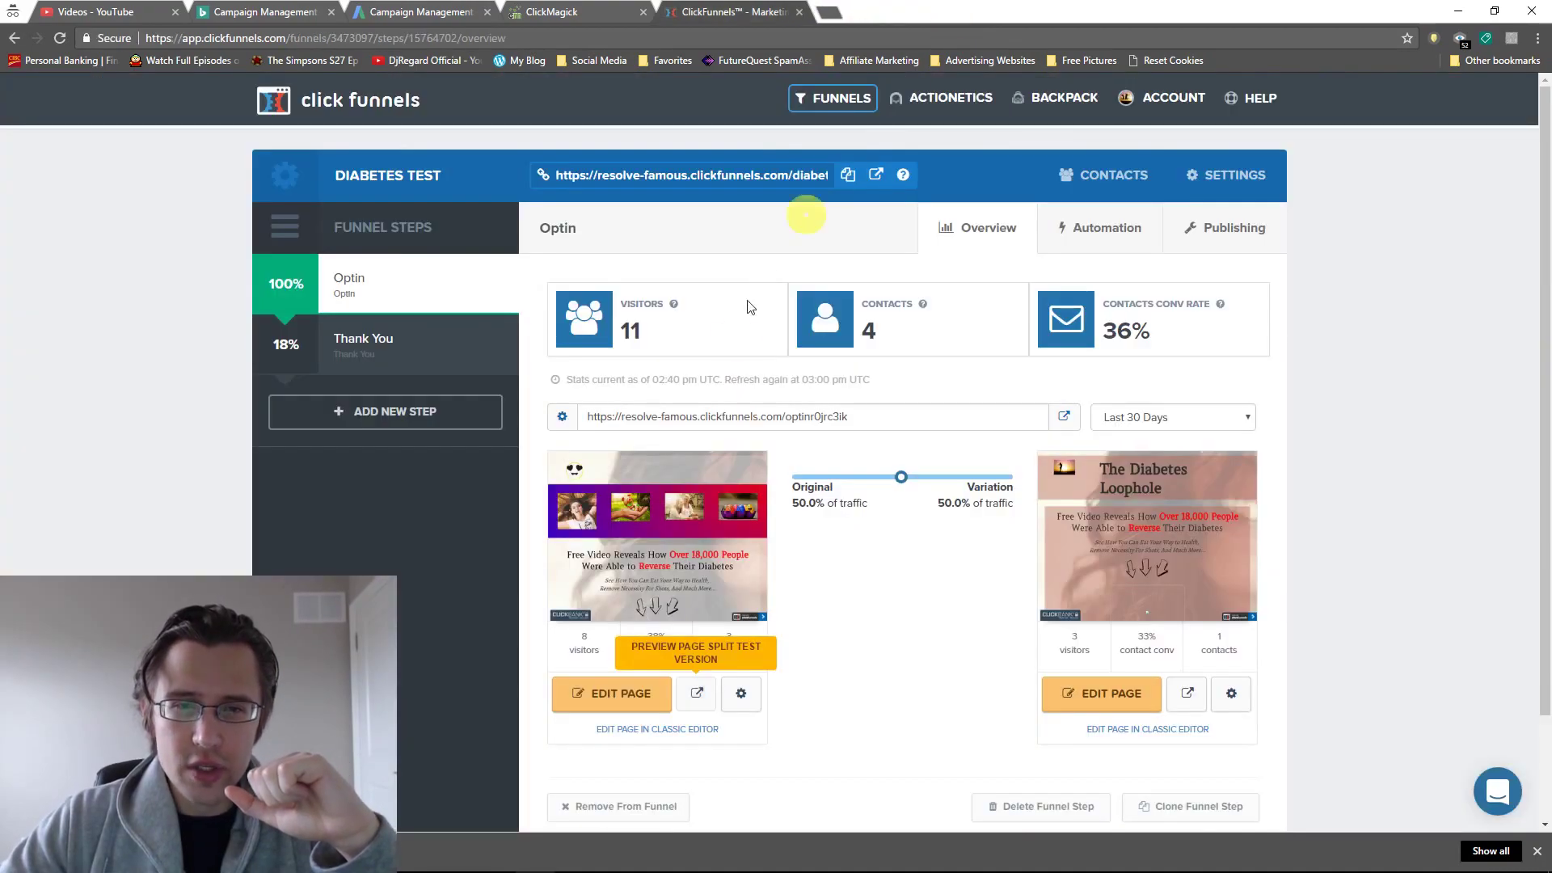
Open the original Optin page for editing and delete all of its existing custom CSS
click(619, 693)
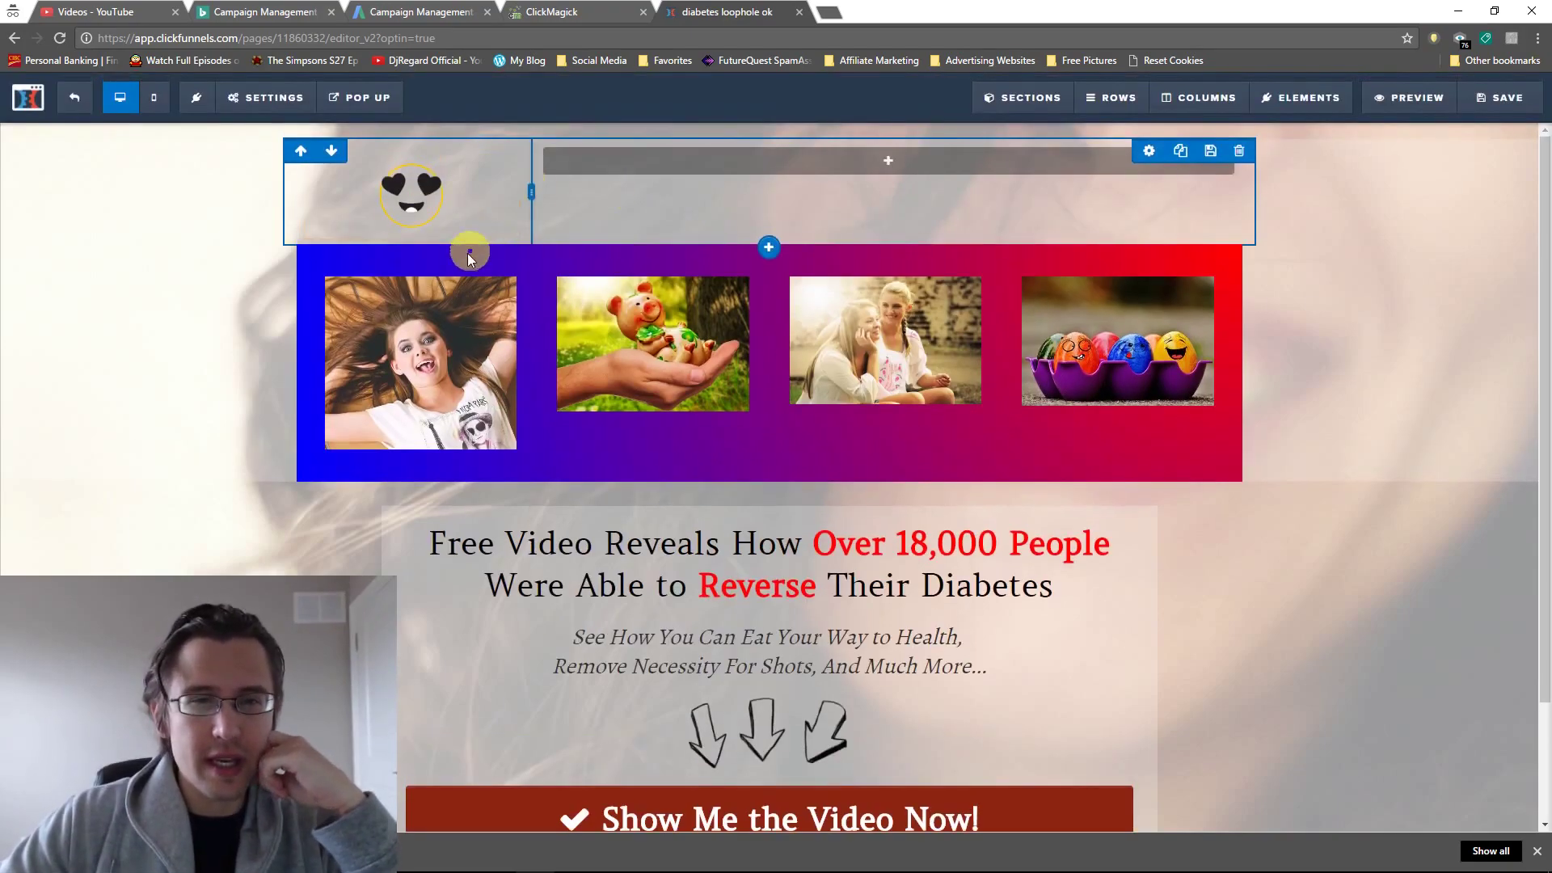
click(292, 107)
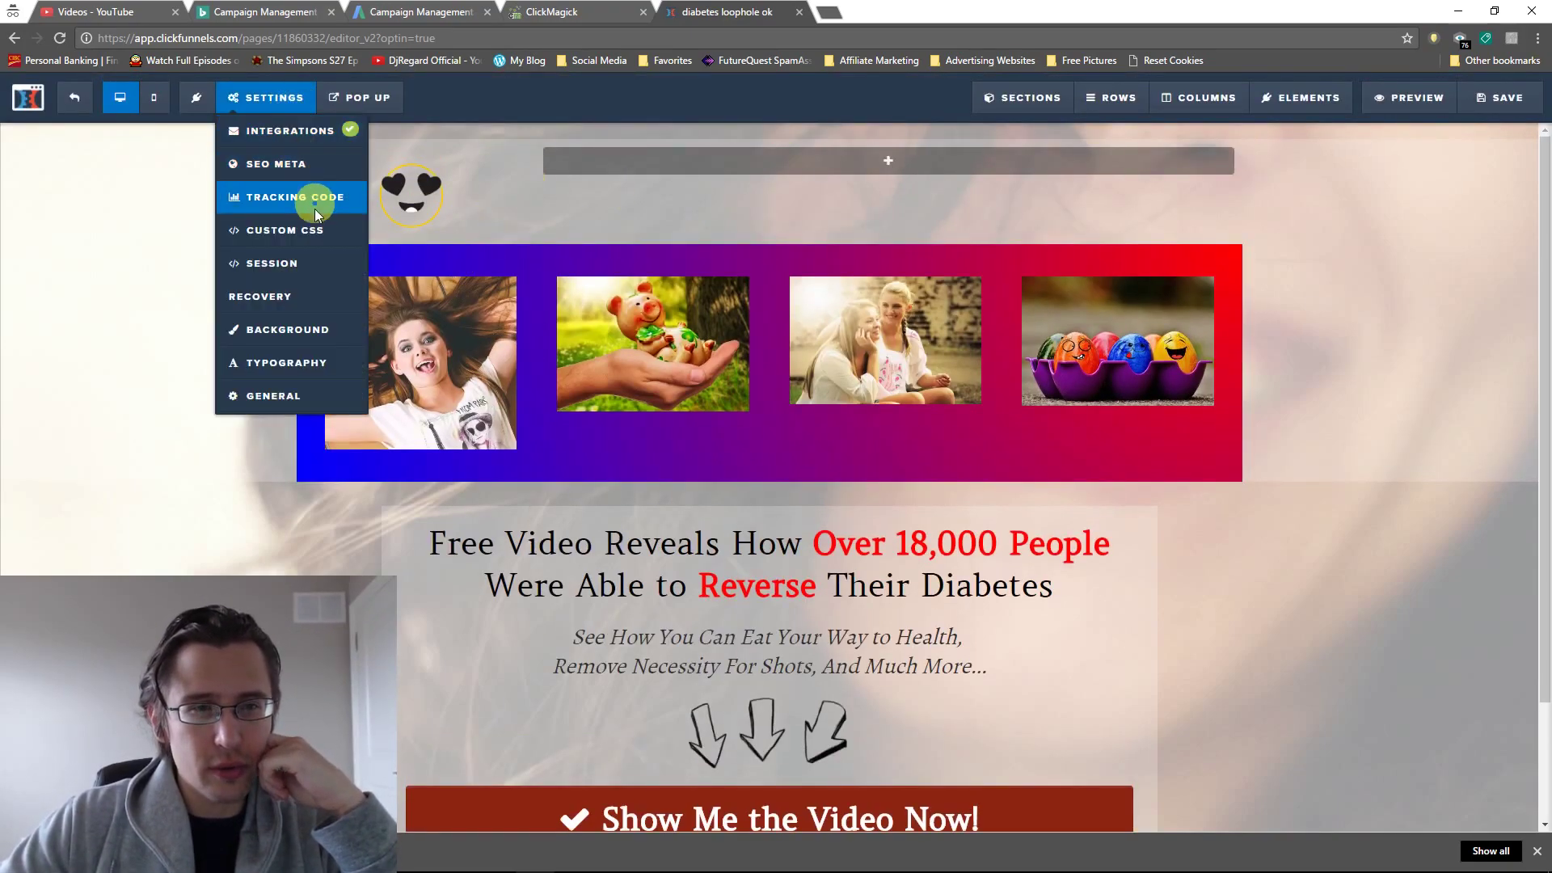
click(304, 234)
drag(521, 349, 495, 162)
key(BackSpace)
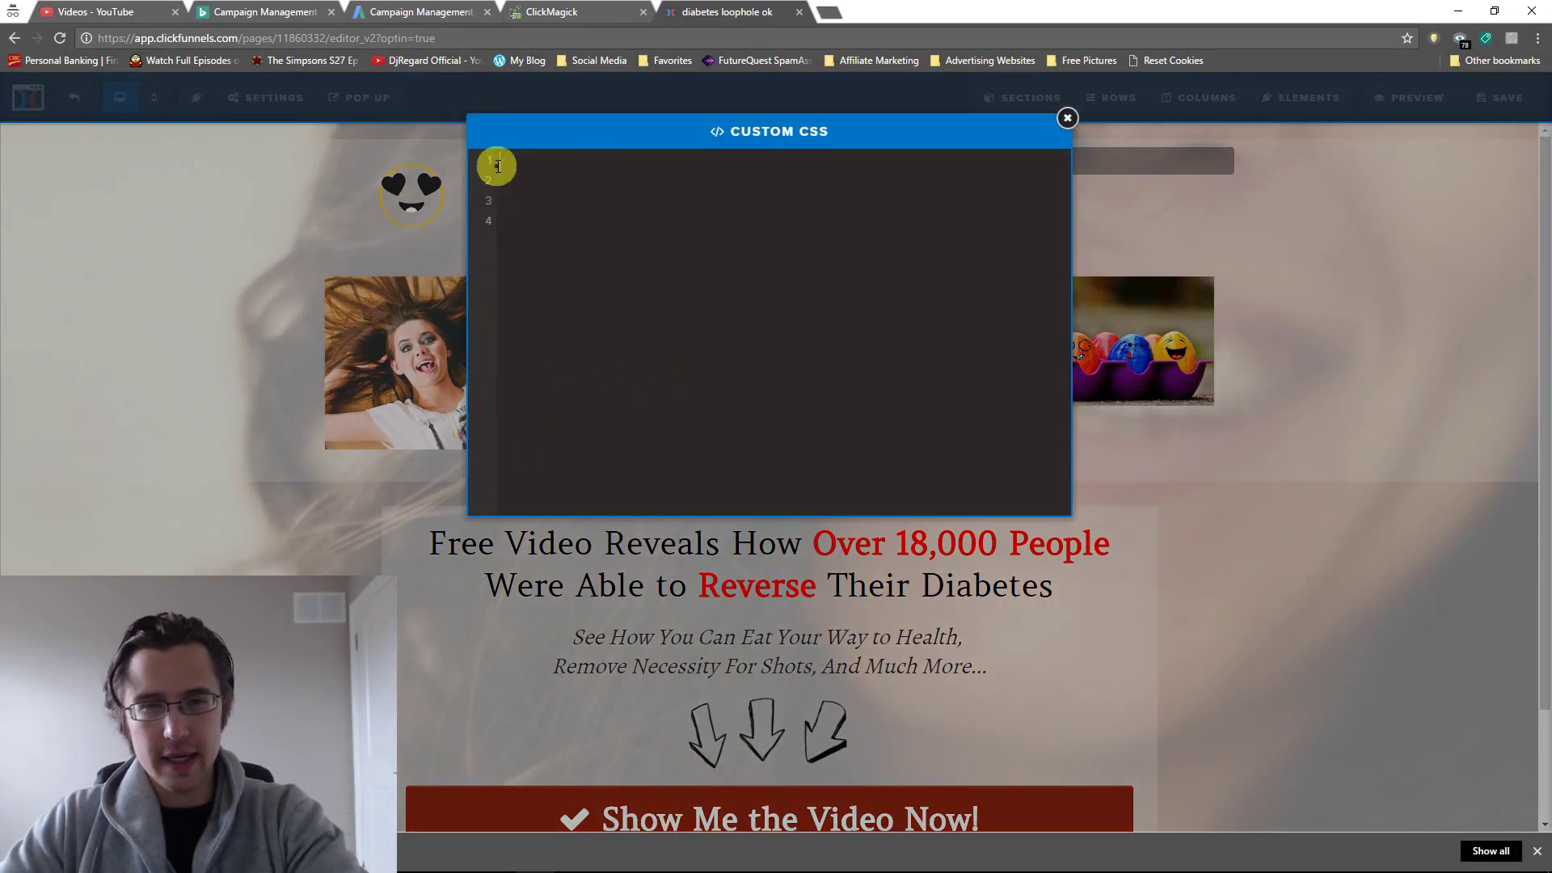
click(1069, 121)
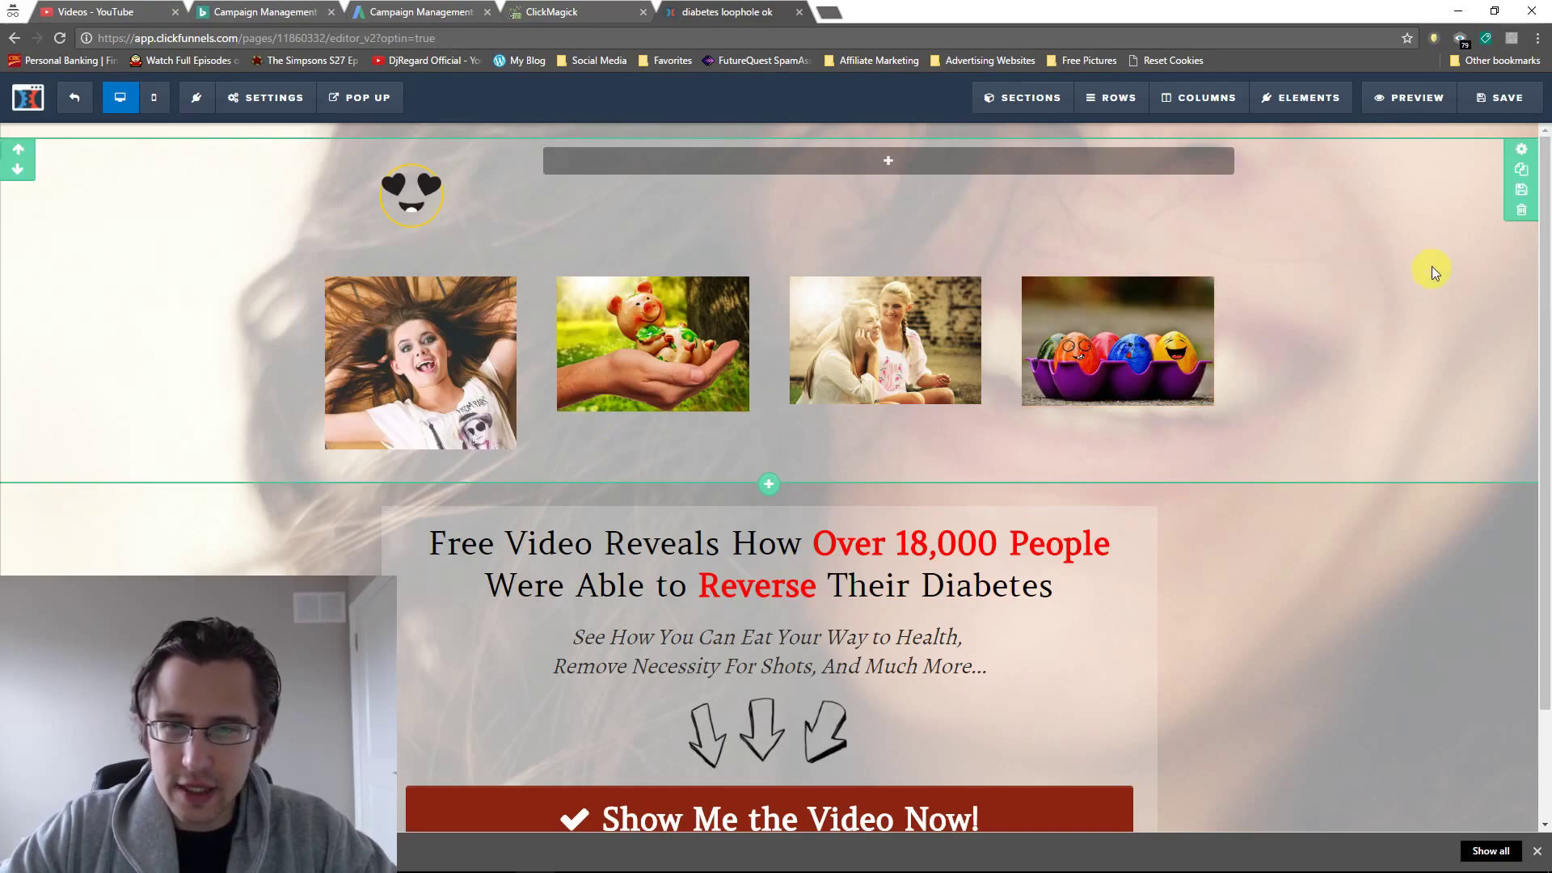
Copy the CSS ID selector of the four-column image row from its CSS info
click(1140, 234)
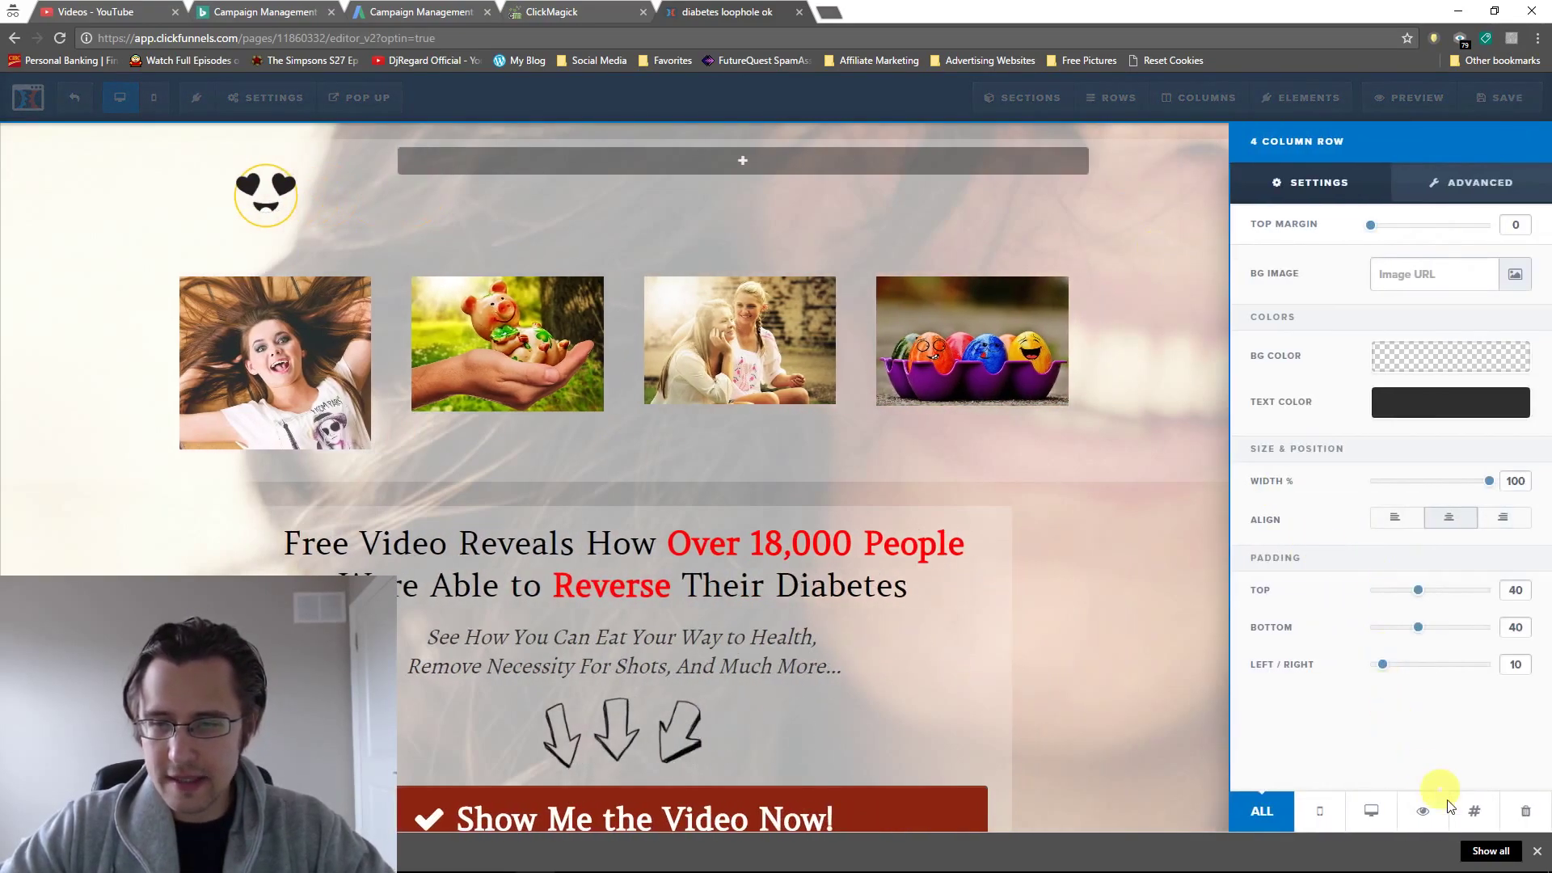
click(1473, 810)
double_click(658, 352)
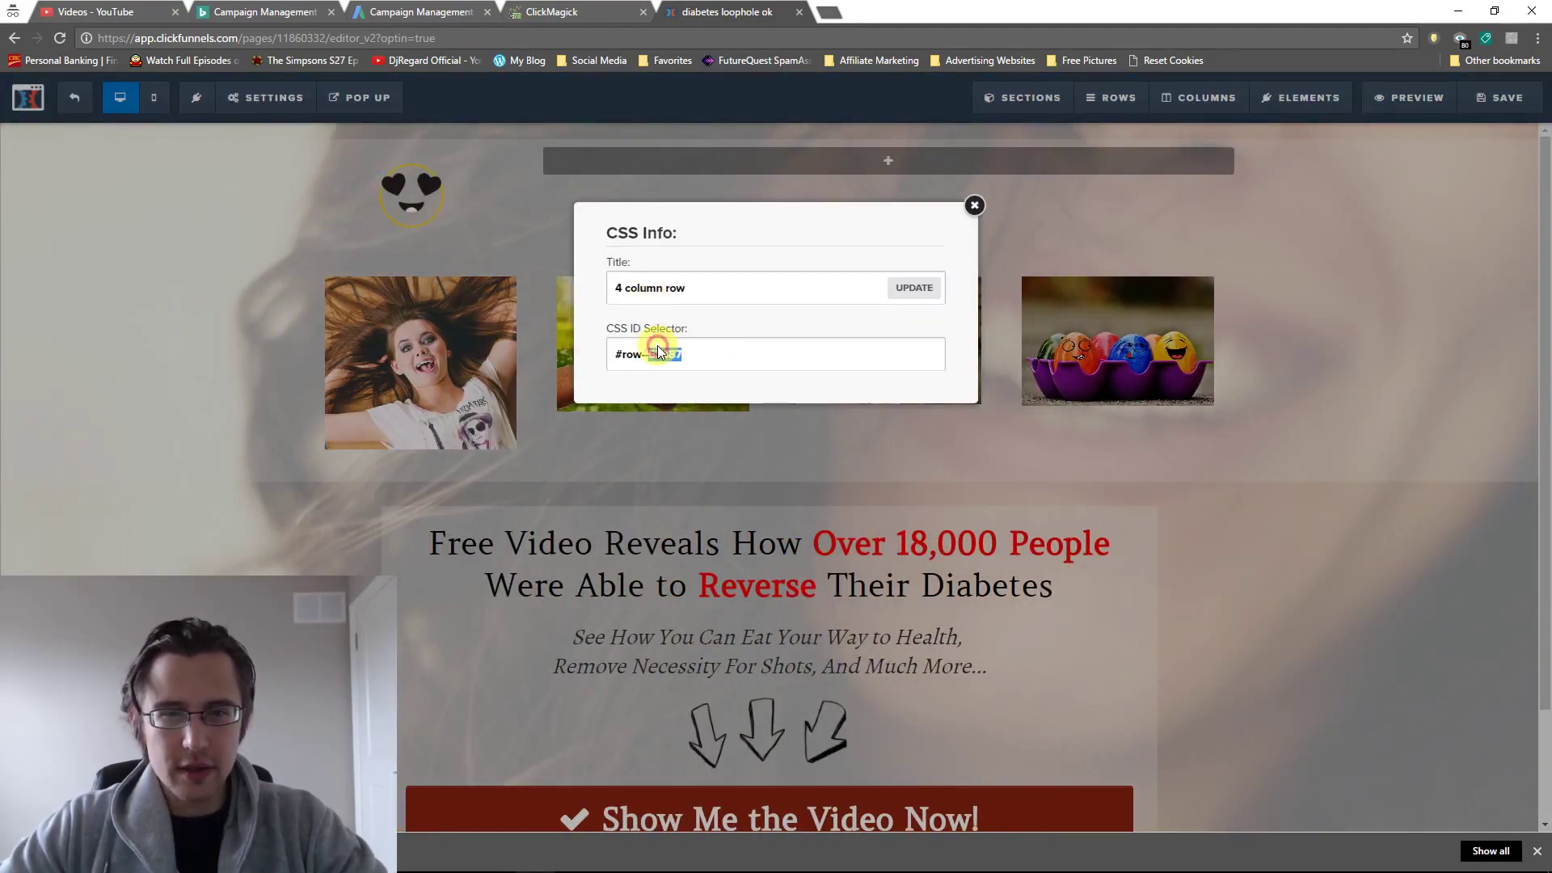
key(ctrl+a)
click(974, 205)
Add a custom CSS rule for #row--53487 with the background linear-gradient(to right, red,blue)
click(350, 101)
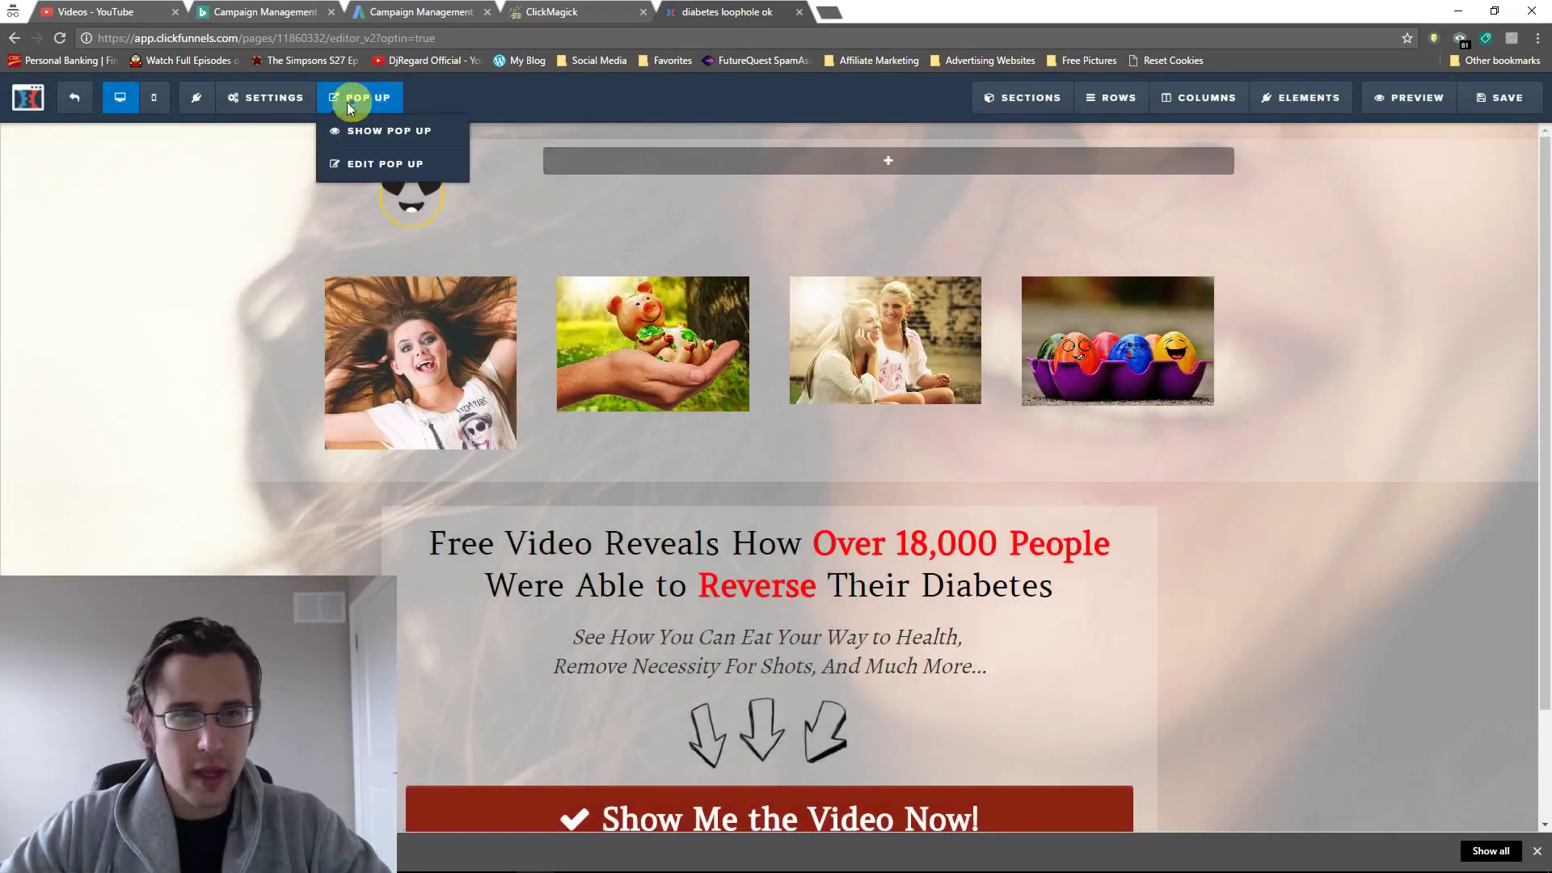
click(267, 97)
click(277, 235)
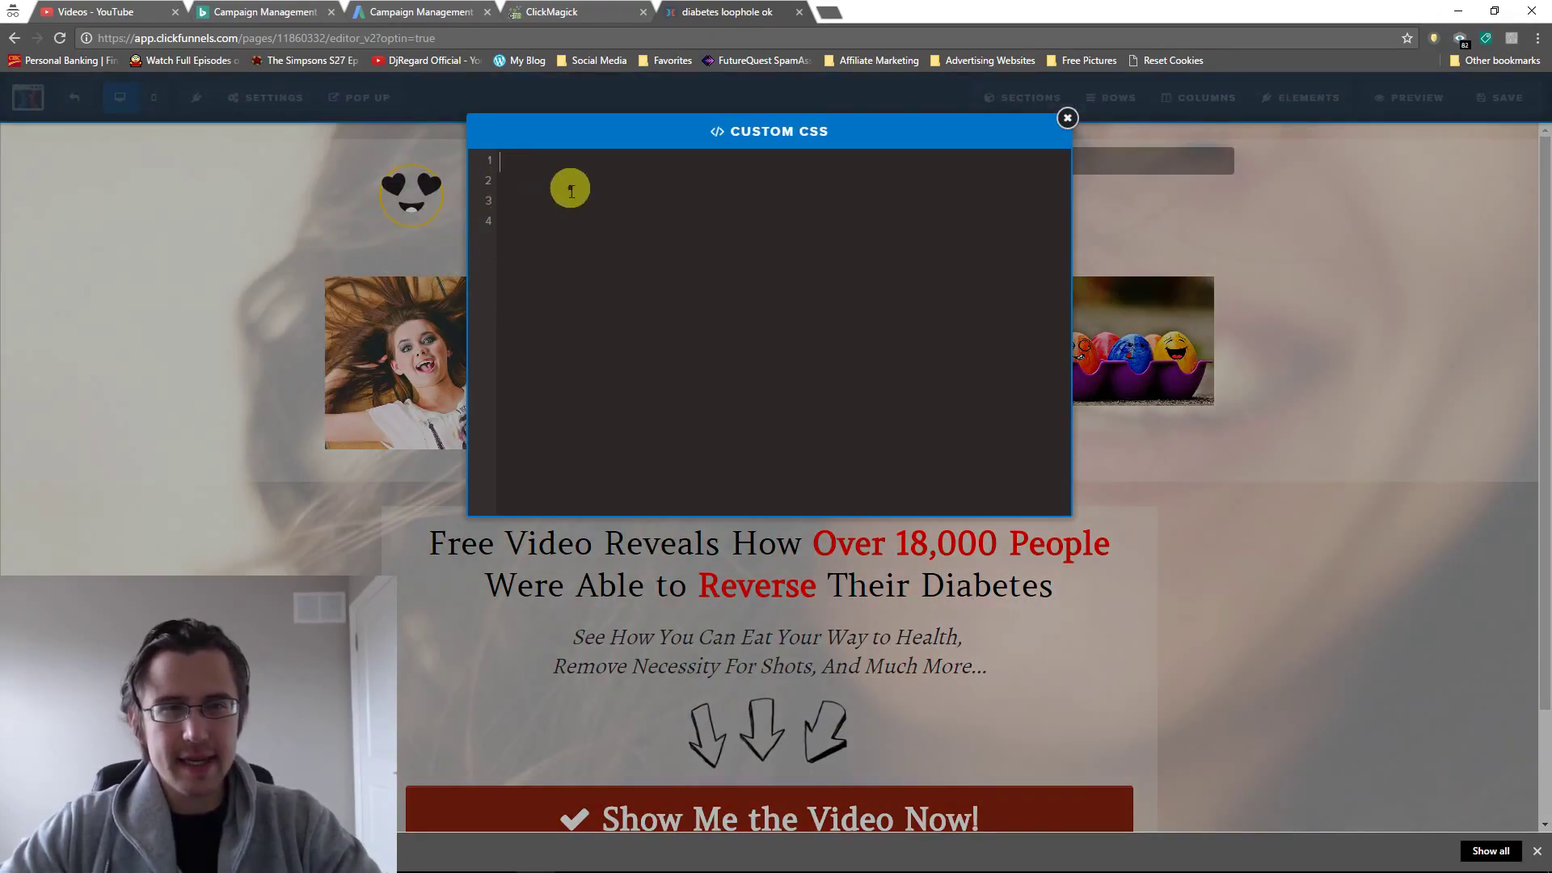
text(#row--53487)
text({)
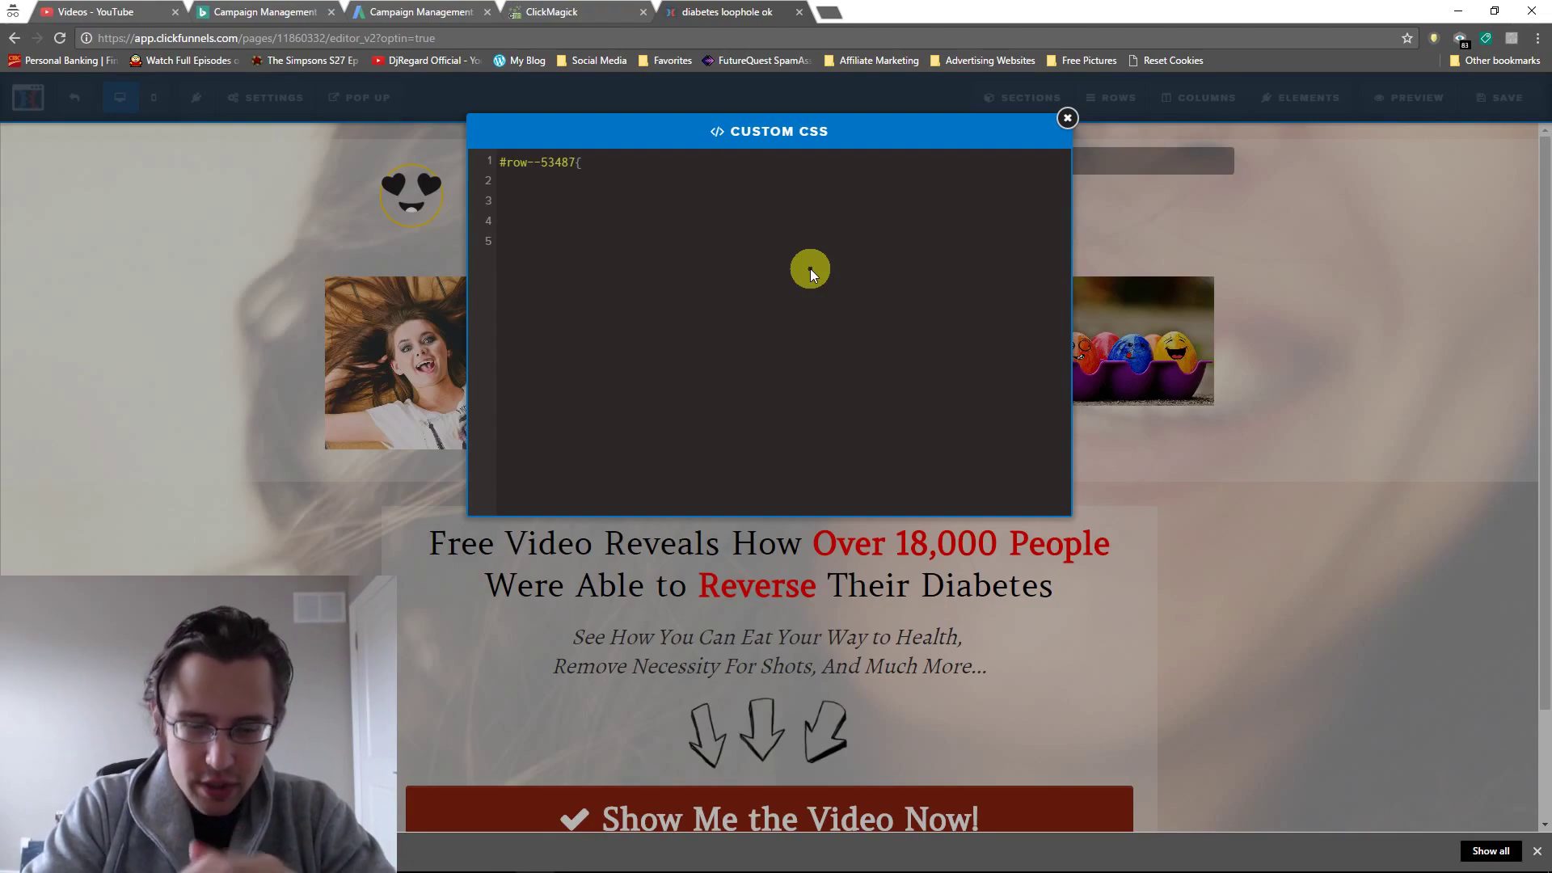
text(background:)
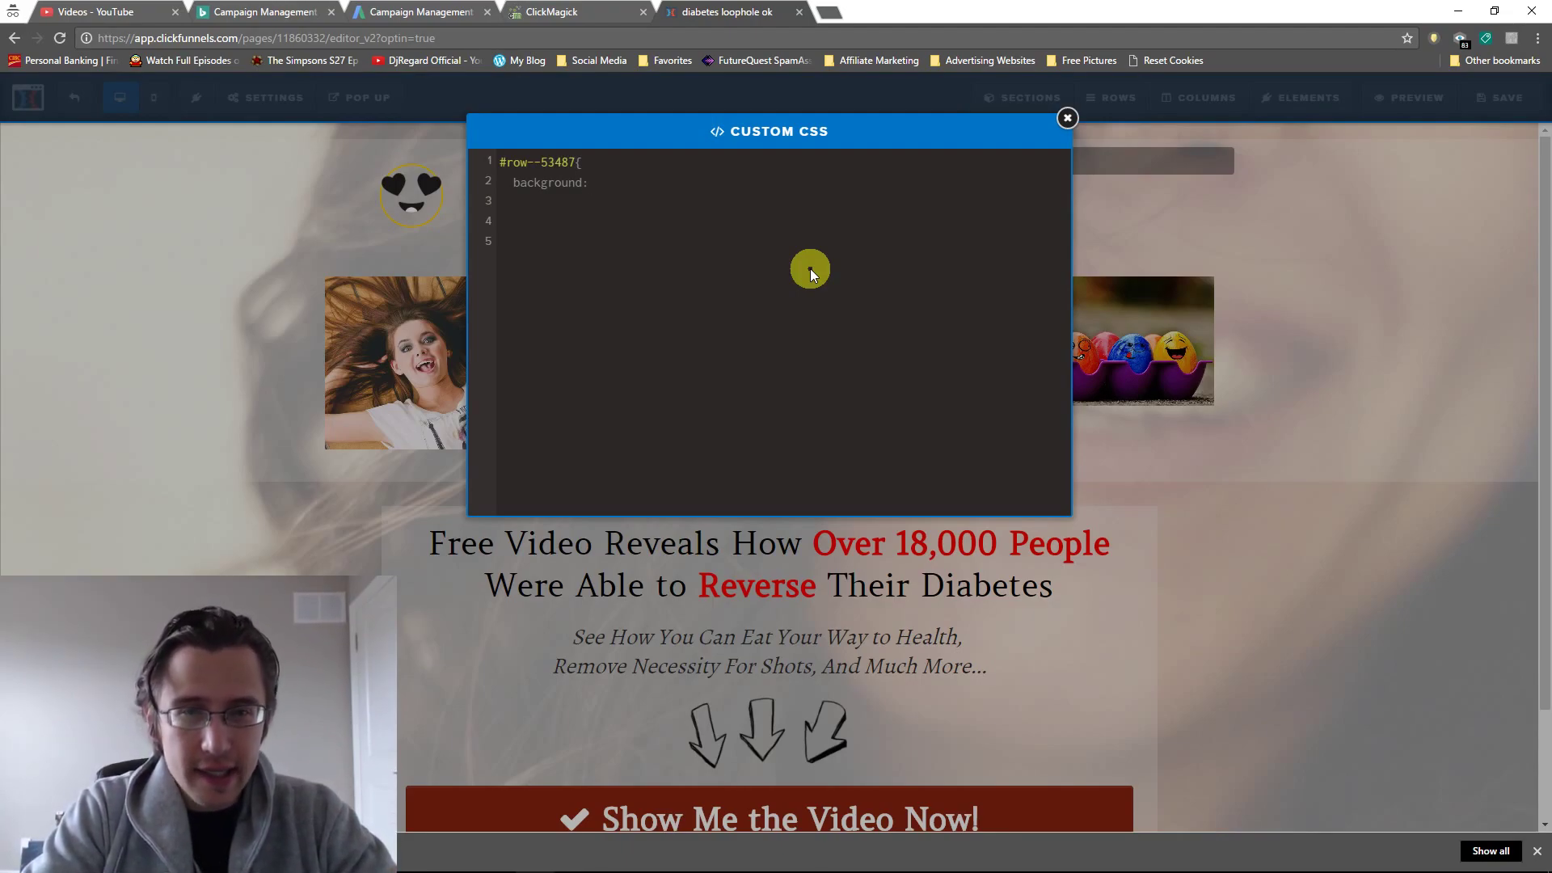
text(line)
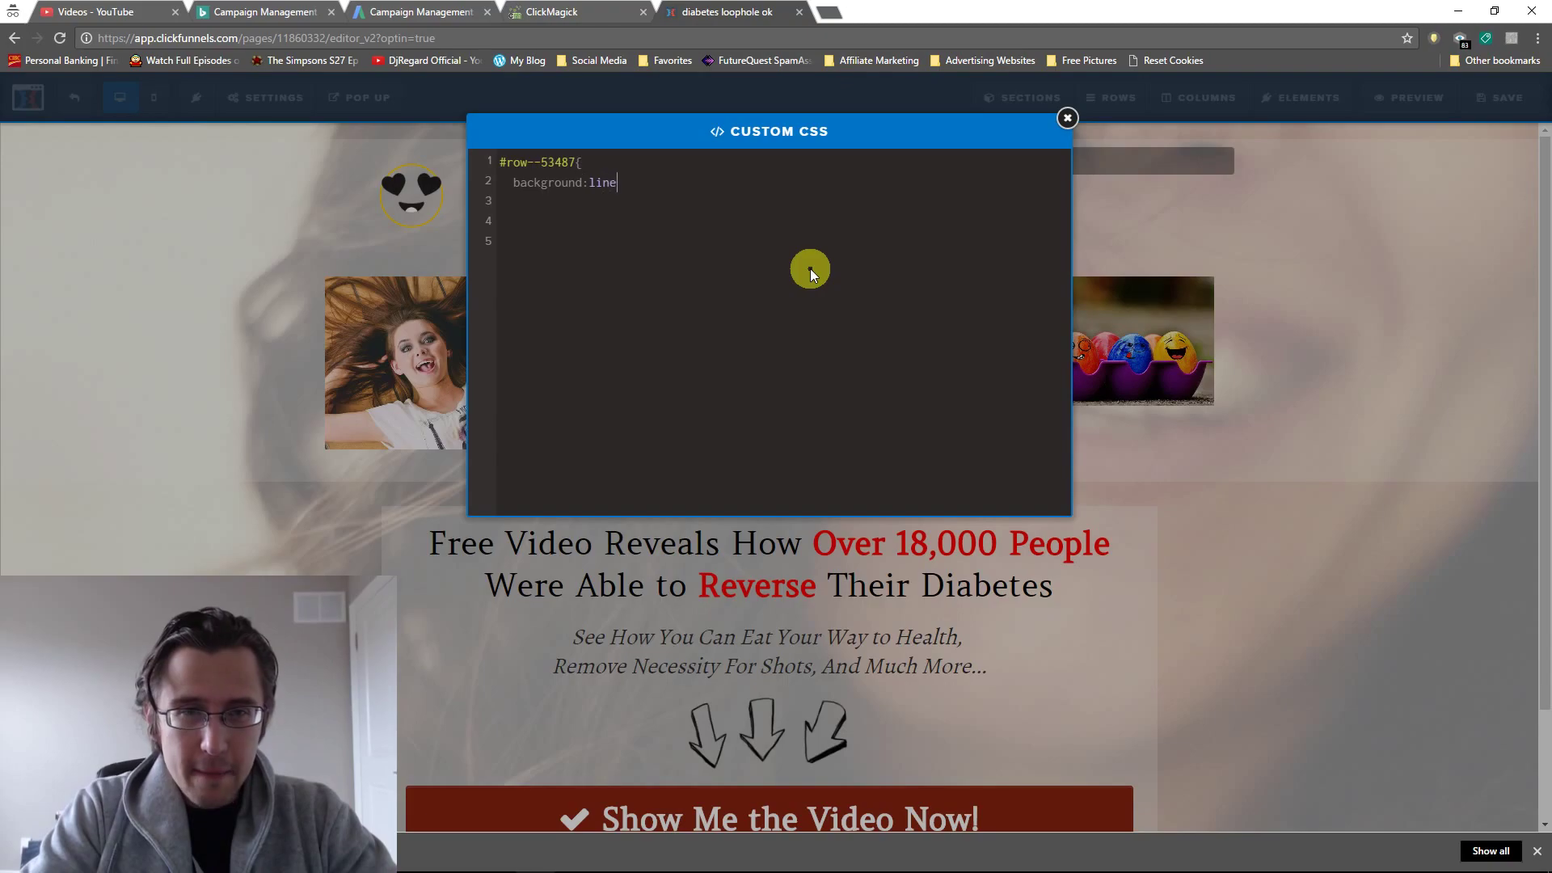
text(ar-gradient)
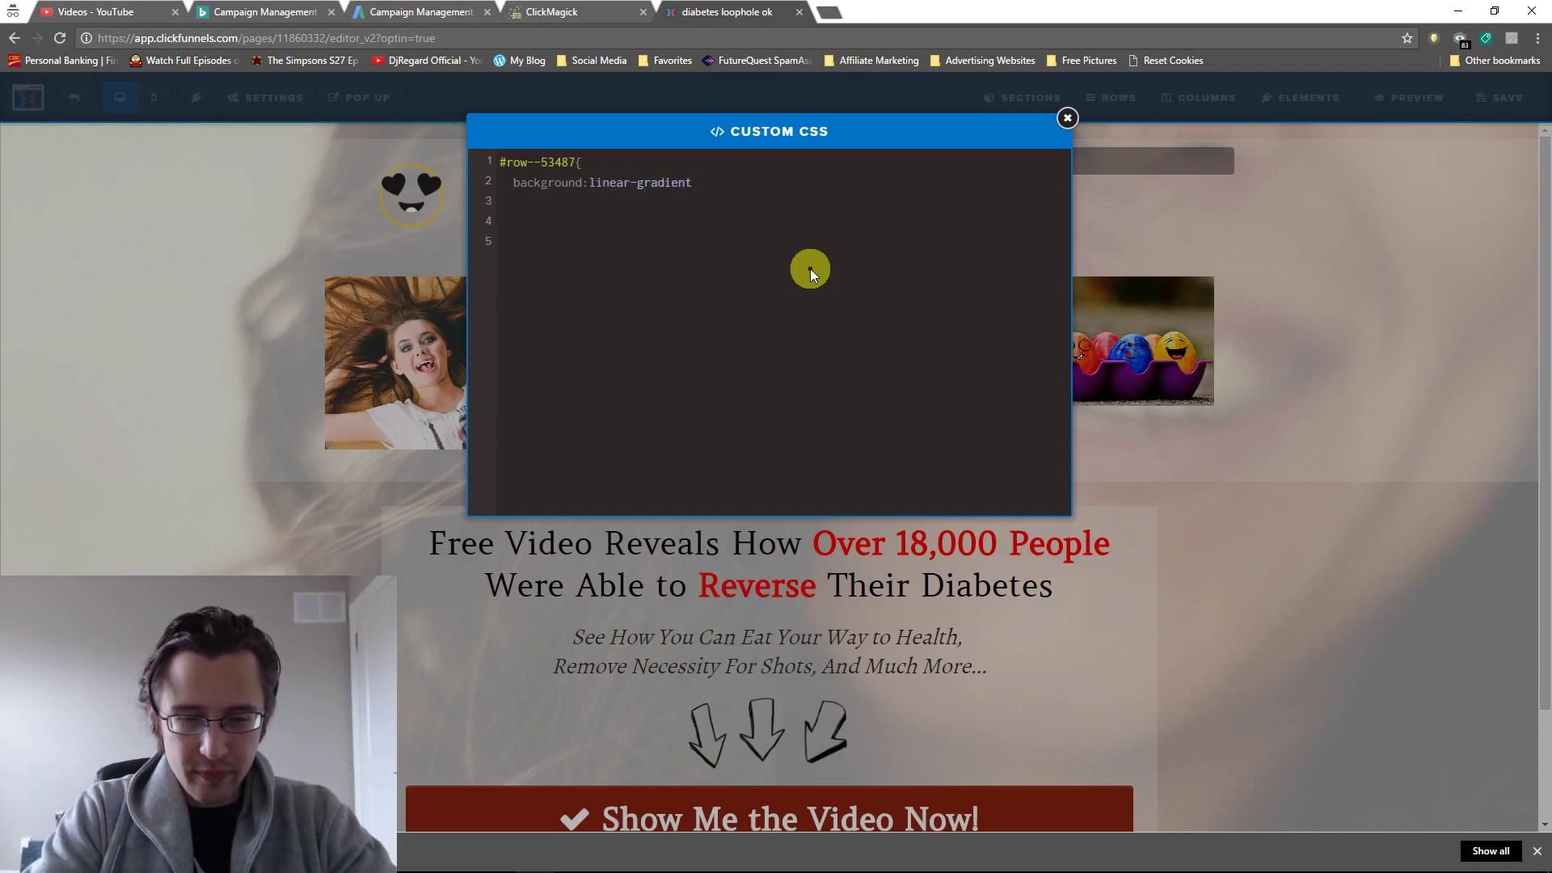
text(()
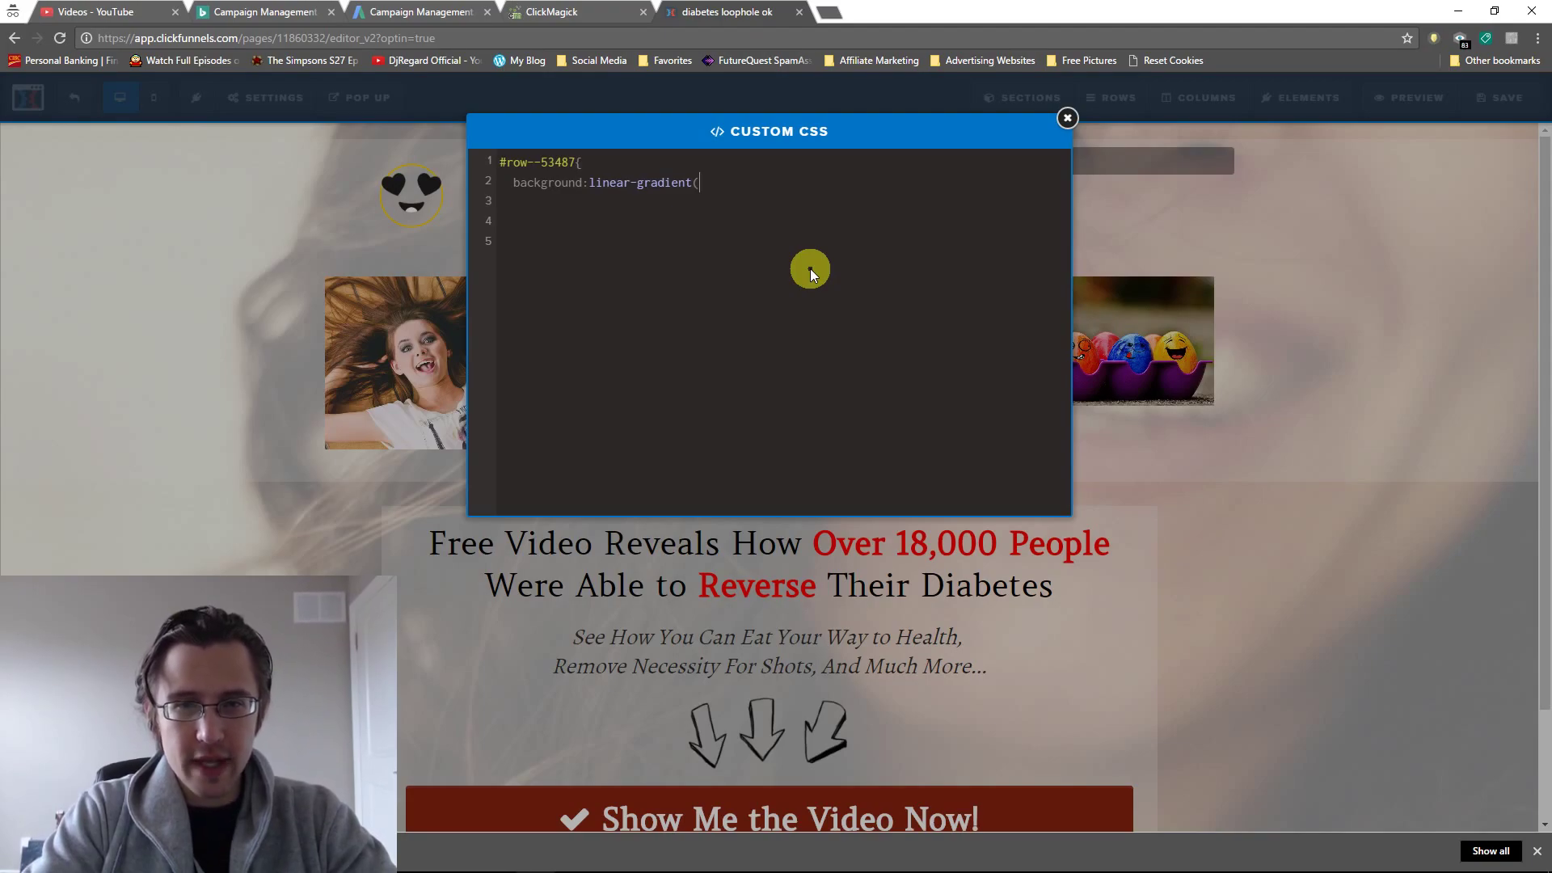
text(to right, red,)
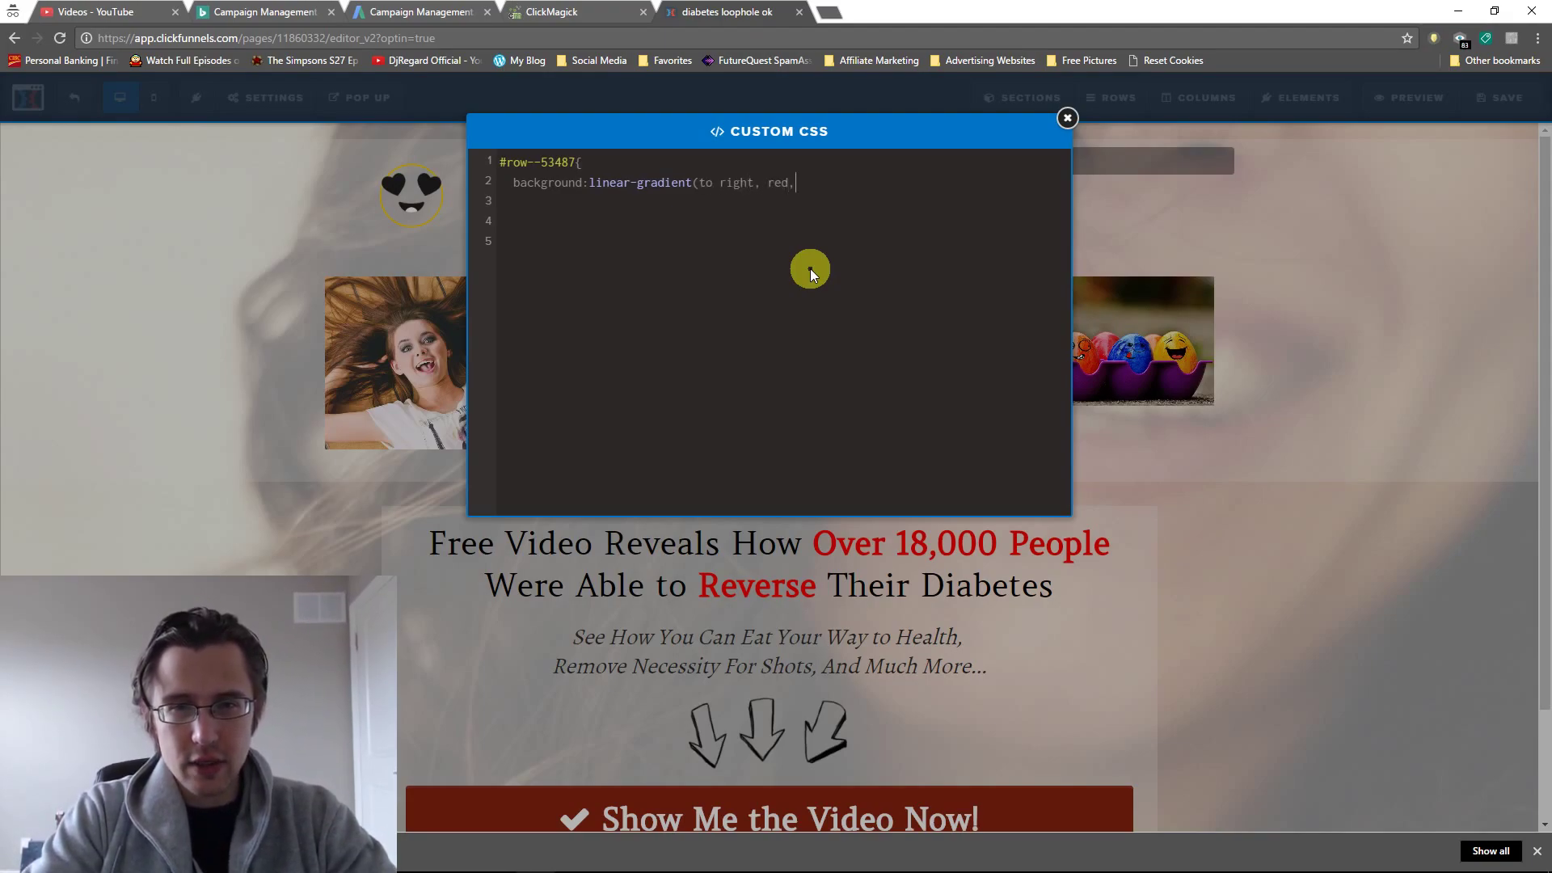
text(blue);)
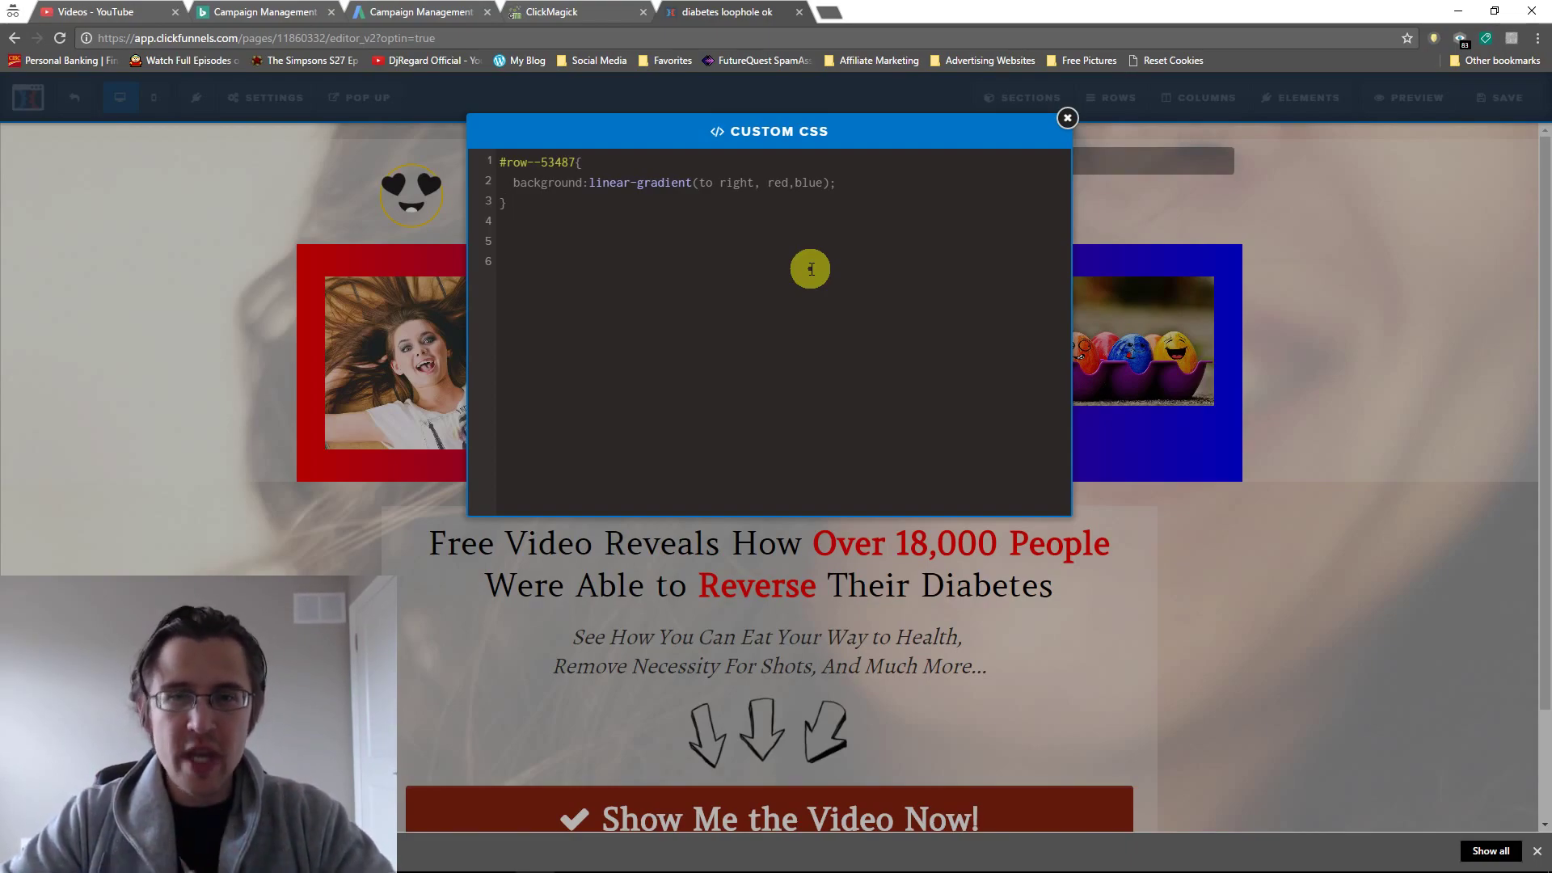
Change the gradient direction in the row's CSS rule to "to left"
double_click(804, 183)
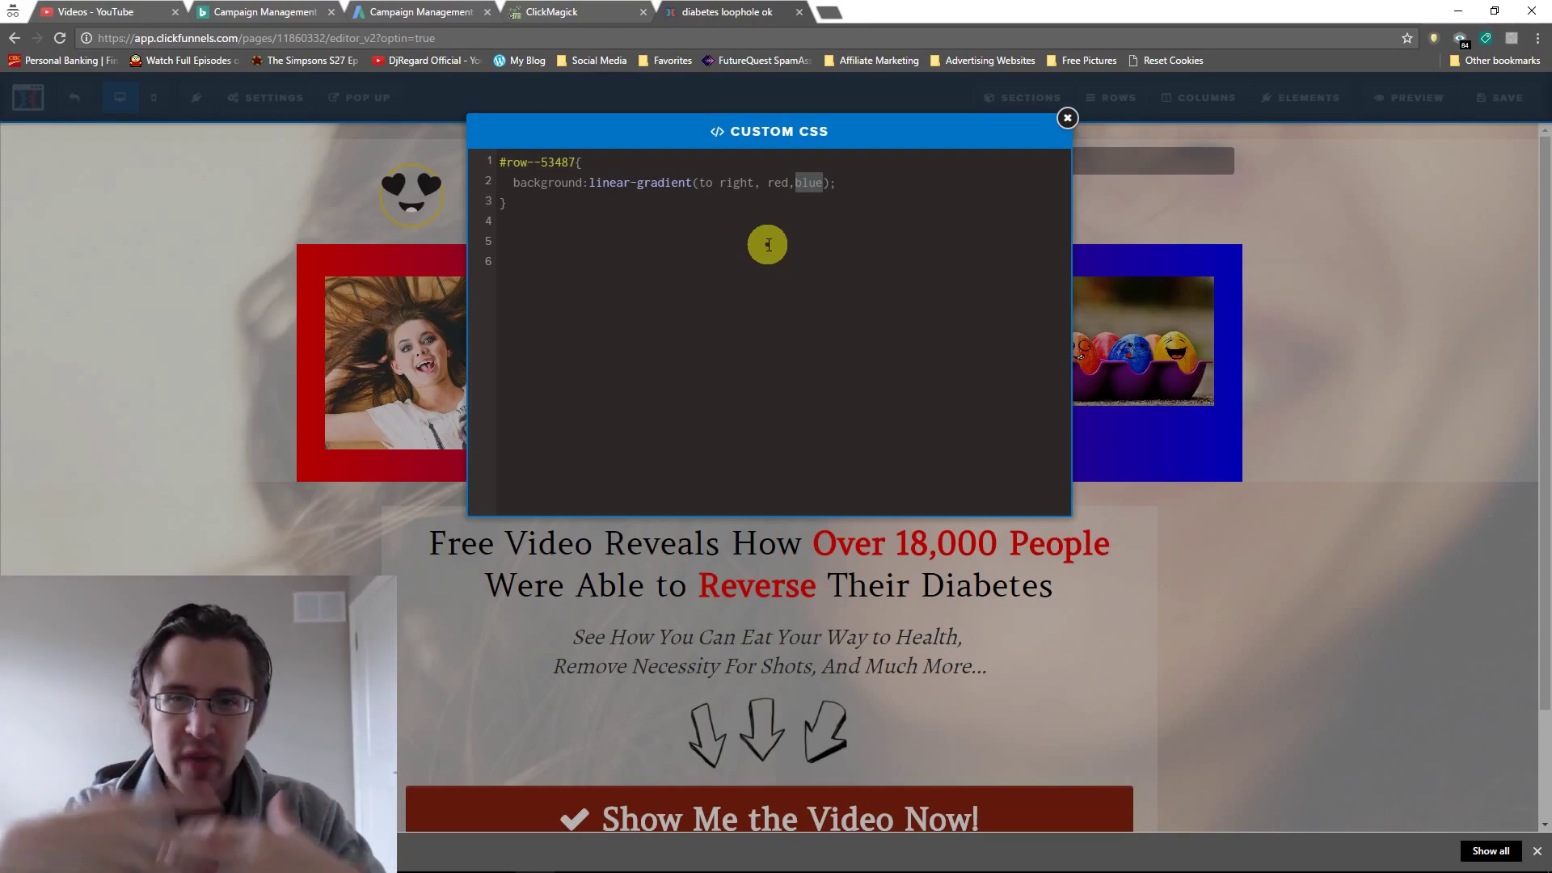
double_click(776, 184)
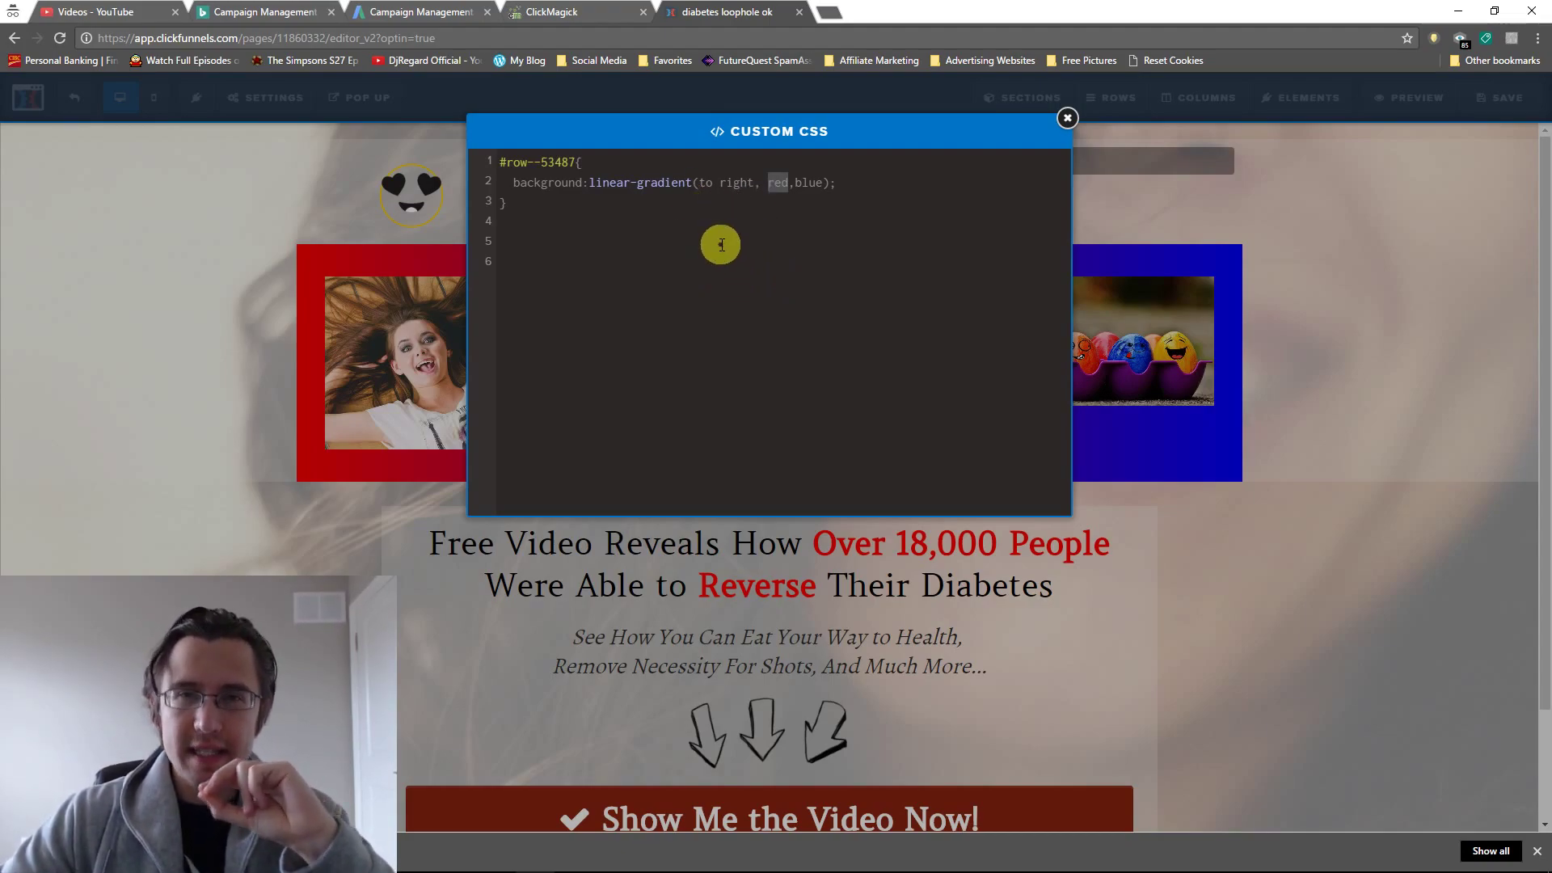
click(738, 185)
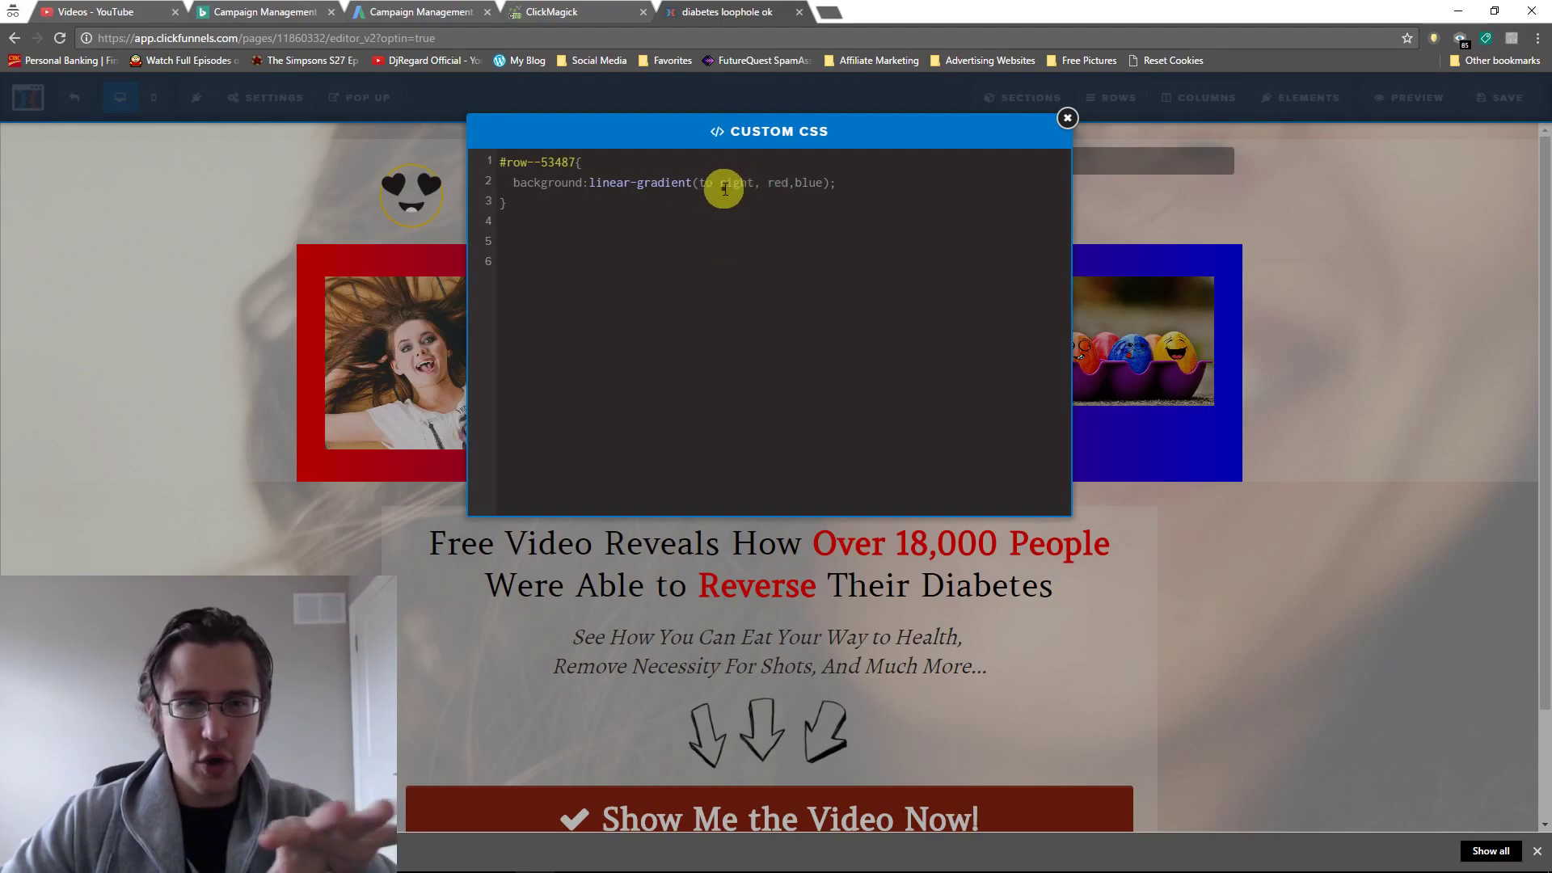
drag(752, 183, 699, 184)
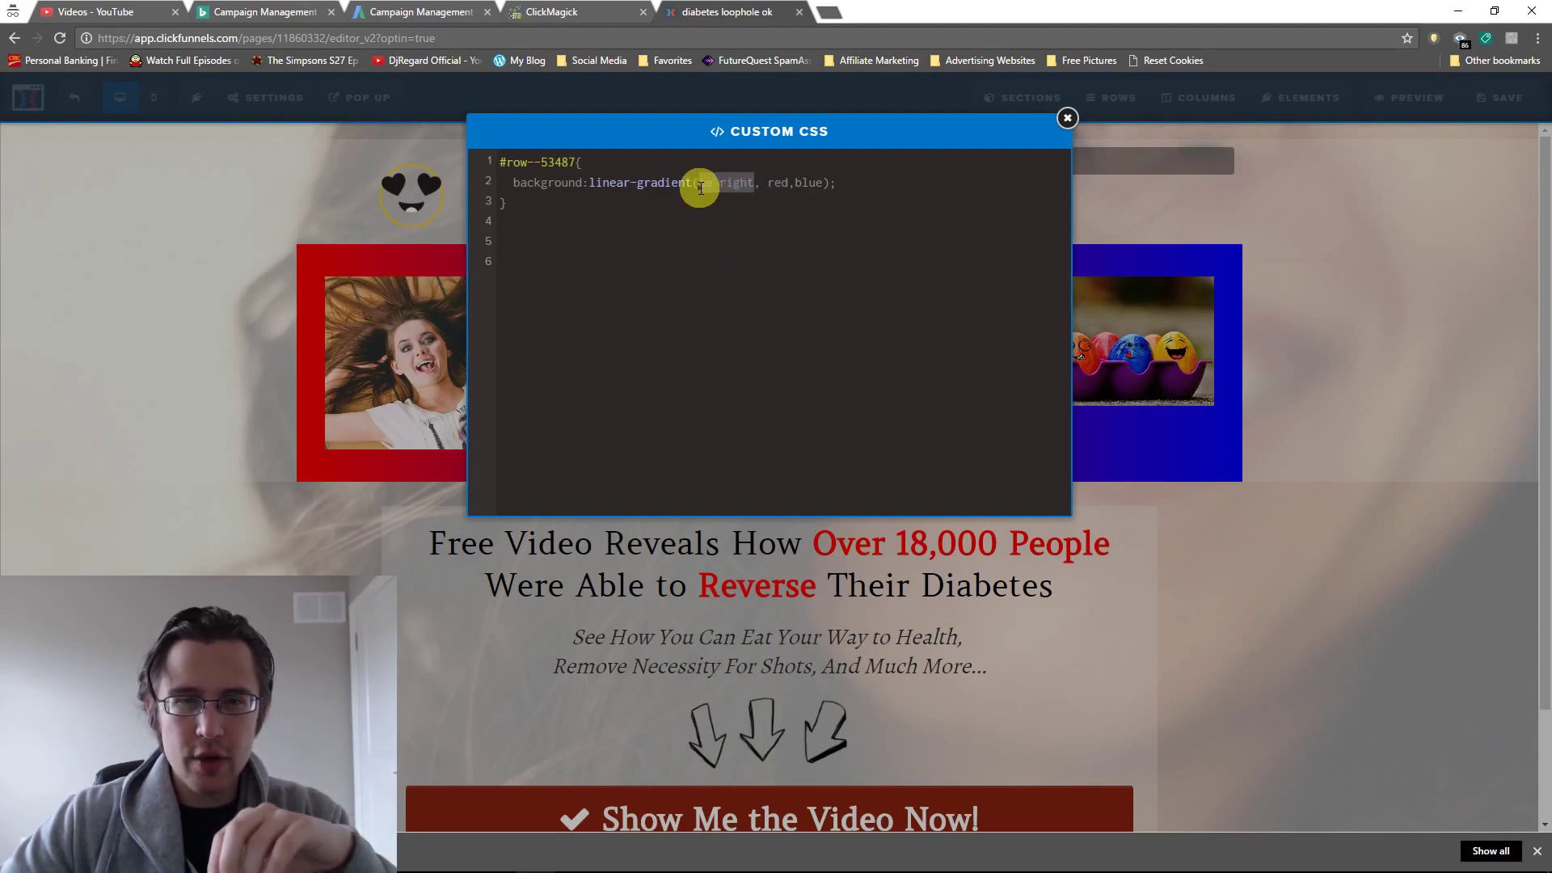
key(BackSpace)
text(to left)
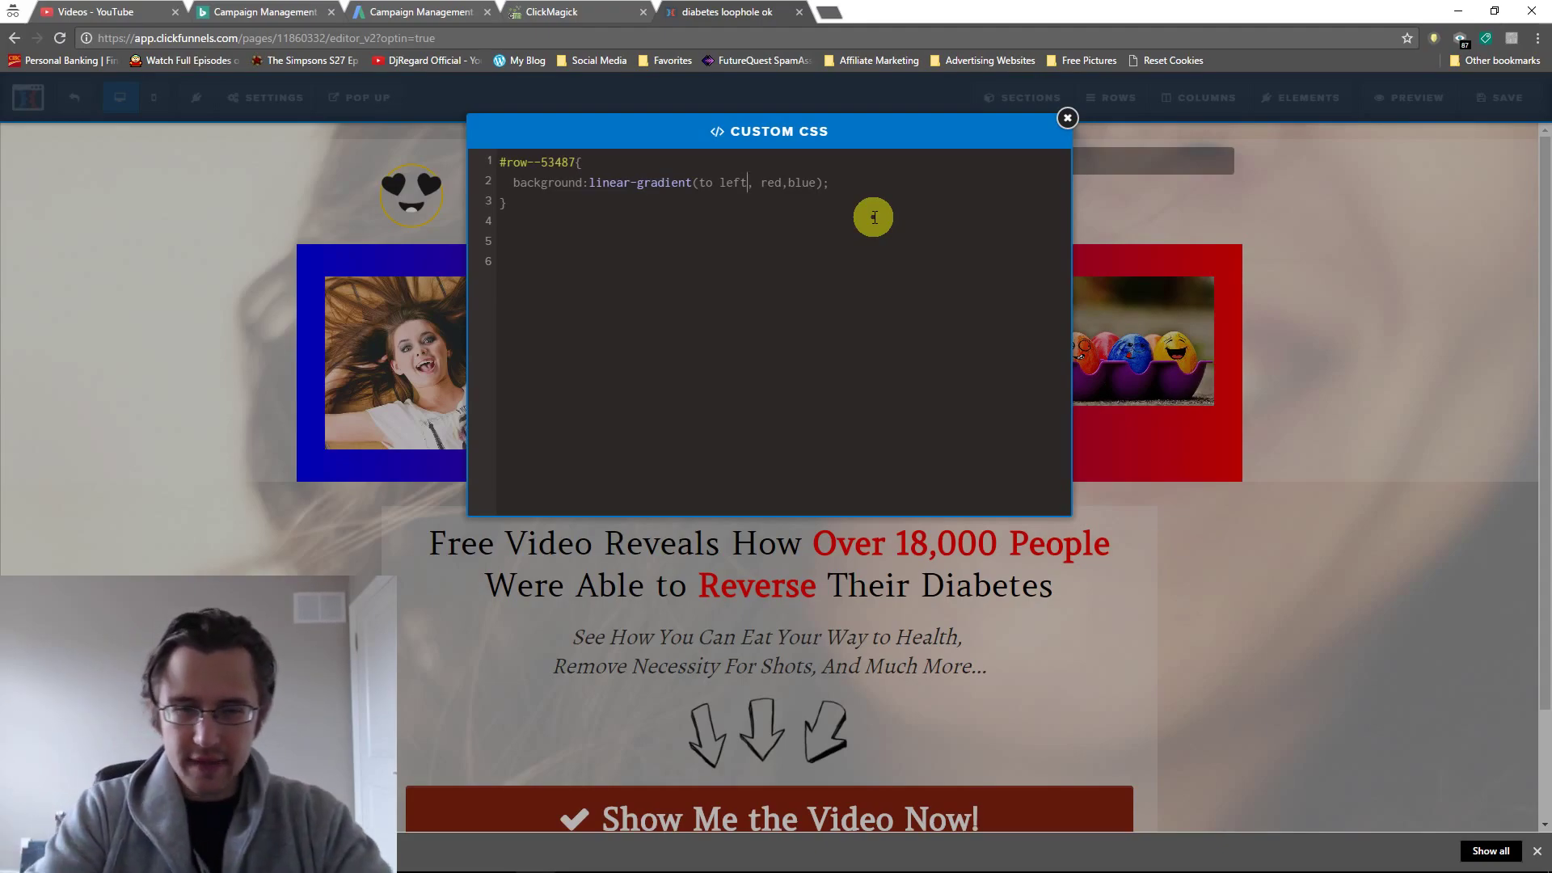
Change the gradient direction in the row's CSS rule to "to top"
key(BackSpace)
key(BackSpace)
key(BackSpace)
key(BackSpace)
text(top)
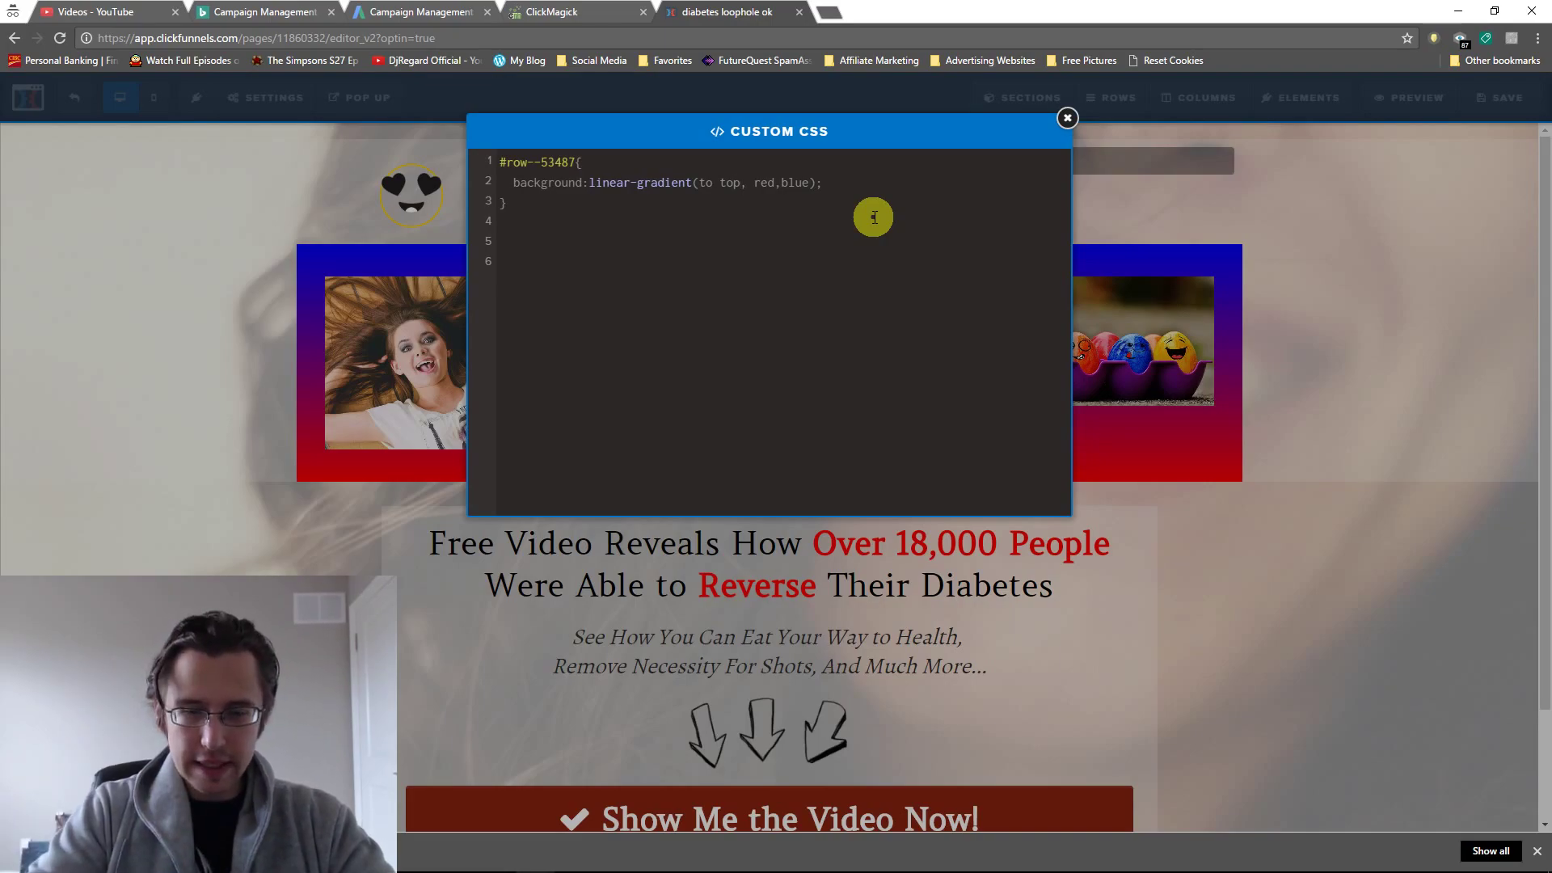
Change the gradient direction in the row's CSS rule to "to top right"
key(BackSpace)
key(BackSpace)
key(BackSpace)
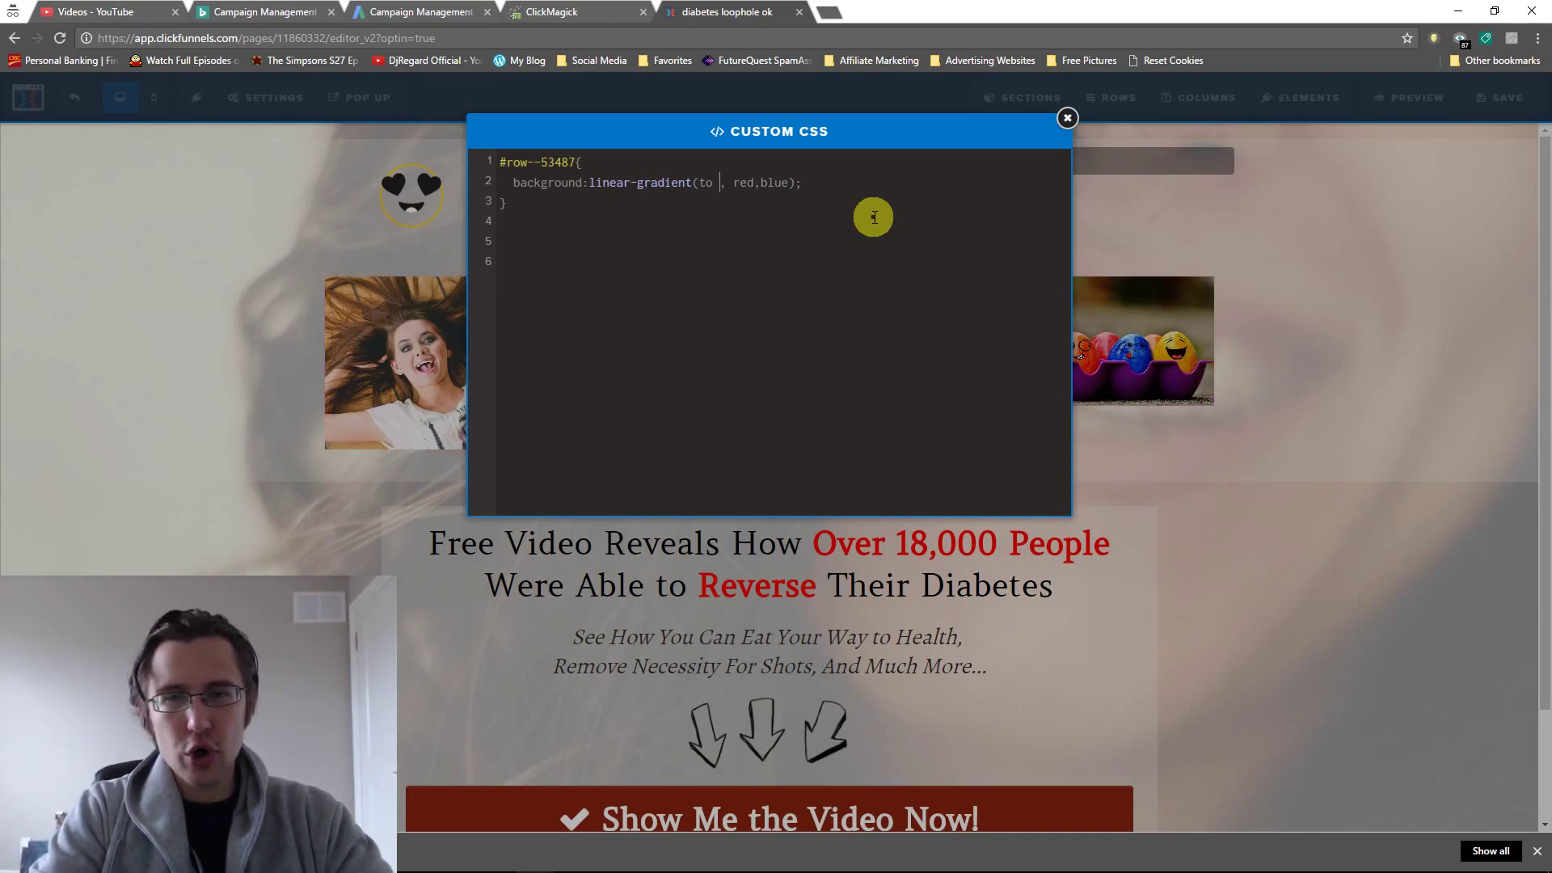
text(top right)
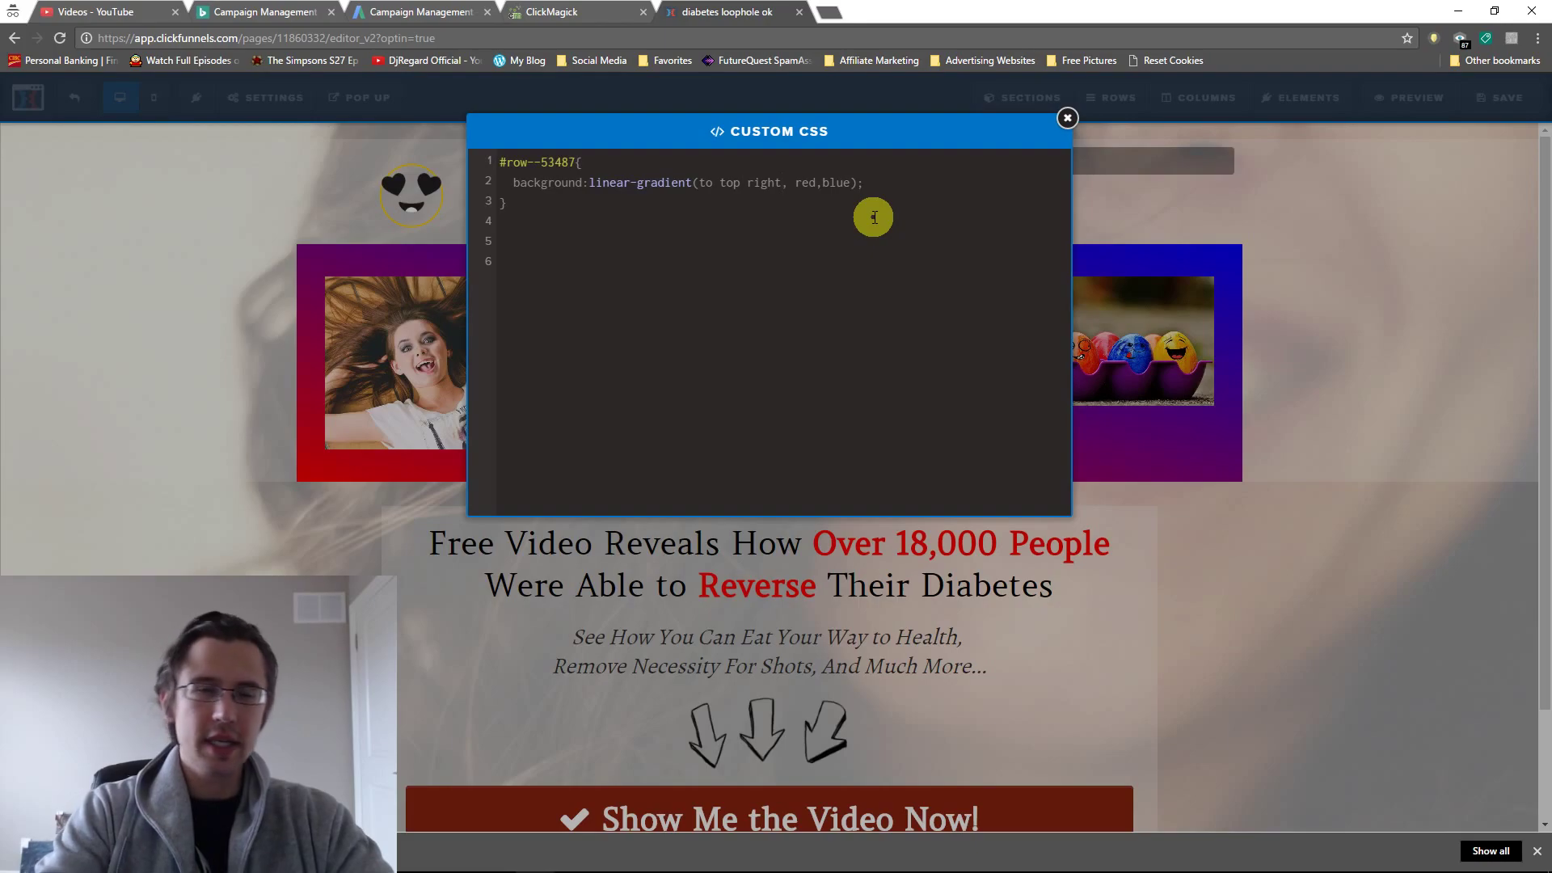
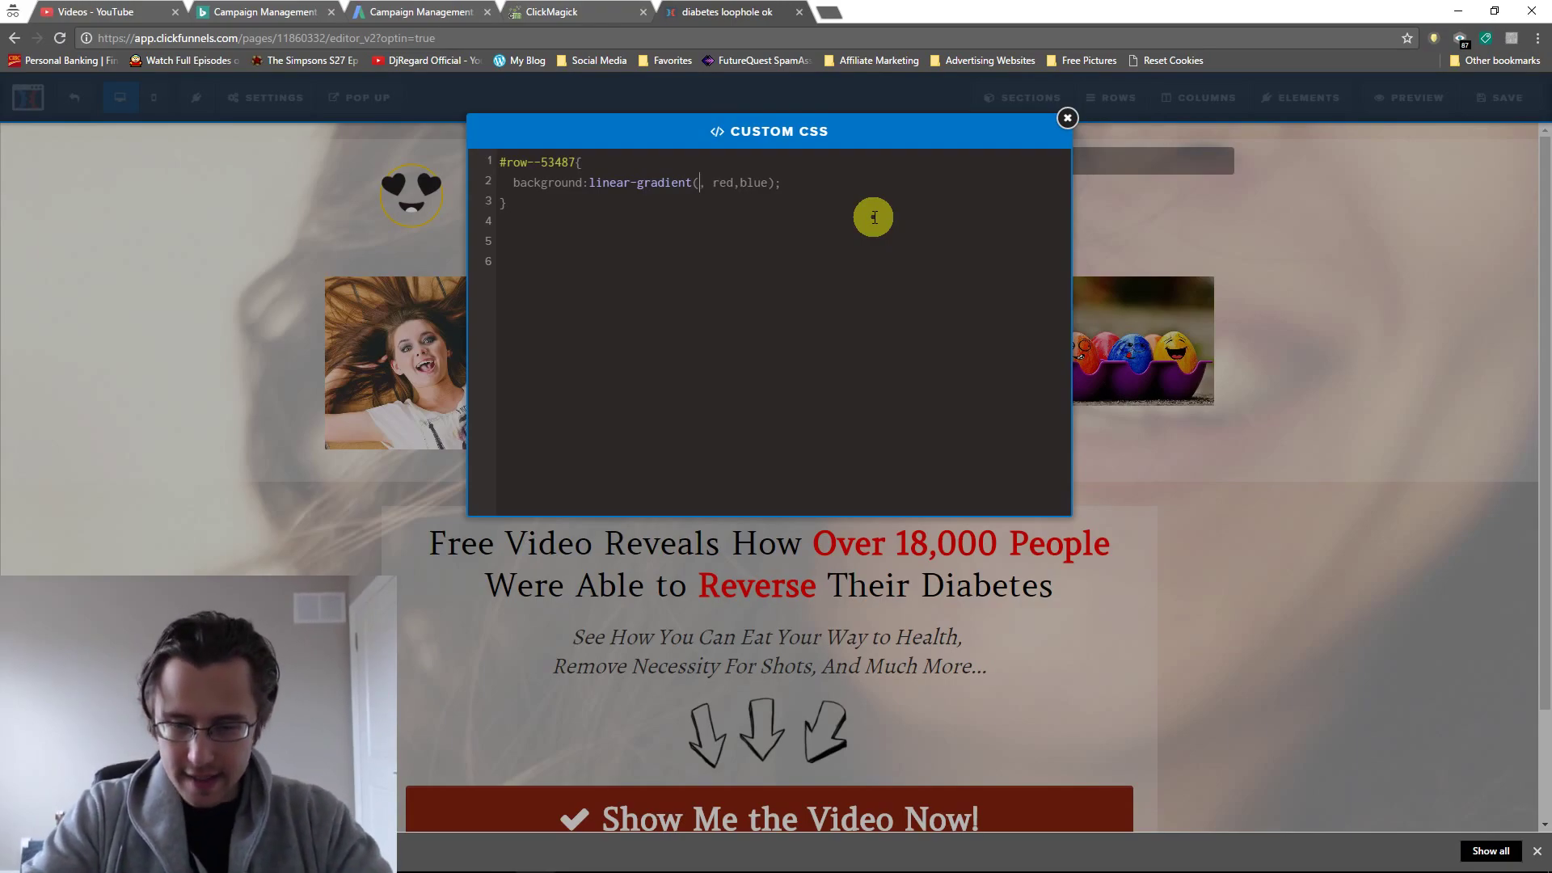
Replace the gradient's direction keywords with an angle of 90deg ahead of the red and blue colors
key(Delete)
key(Delete)
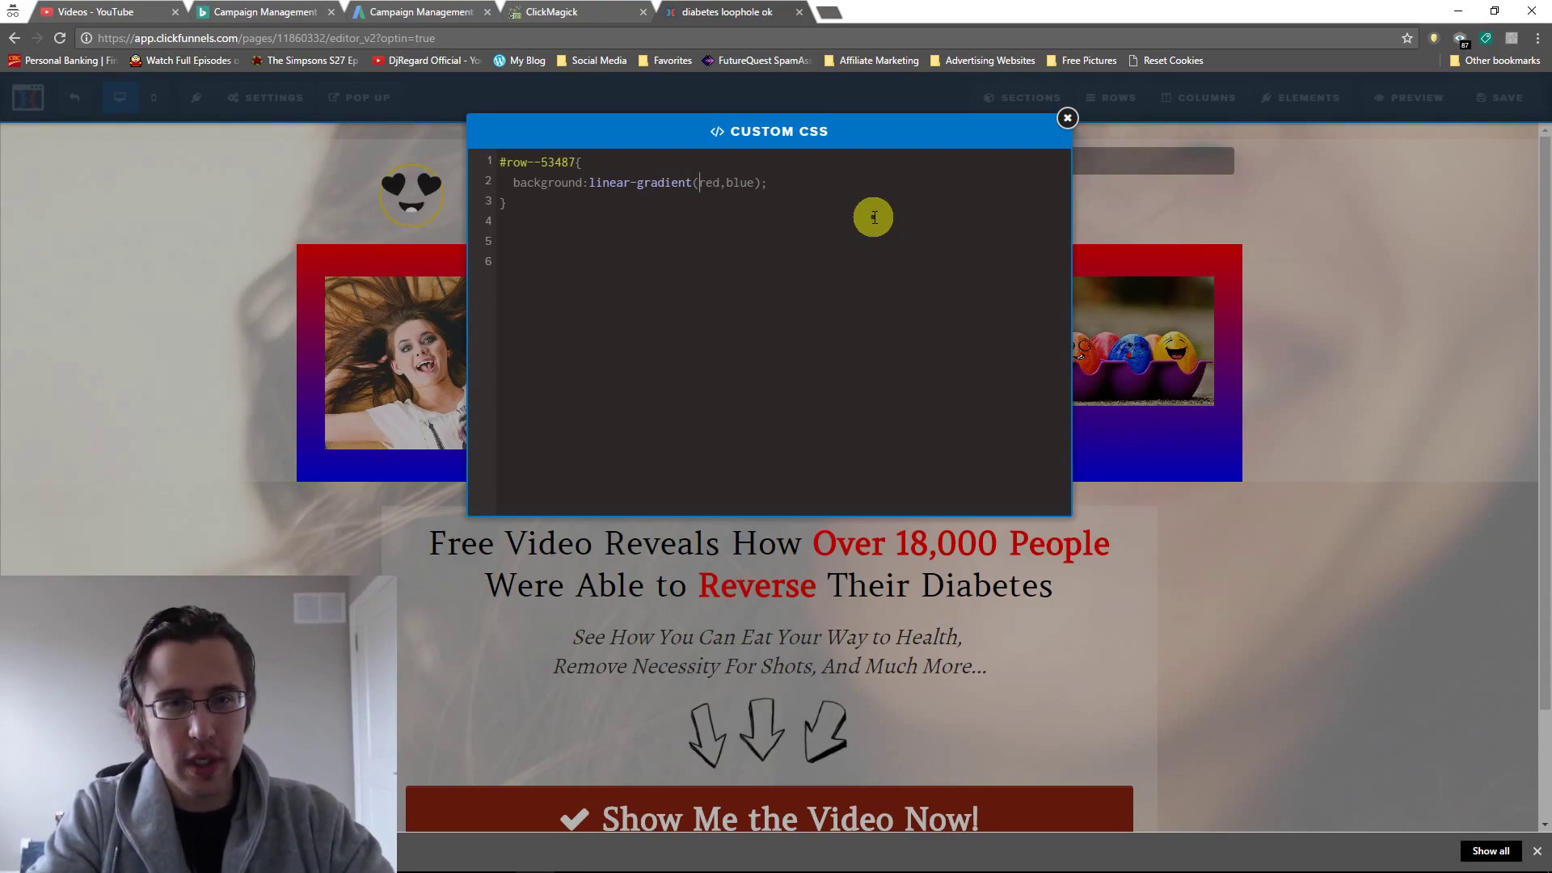
text(90)
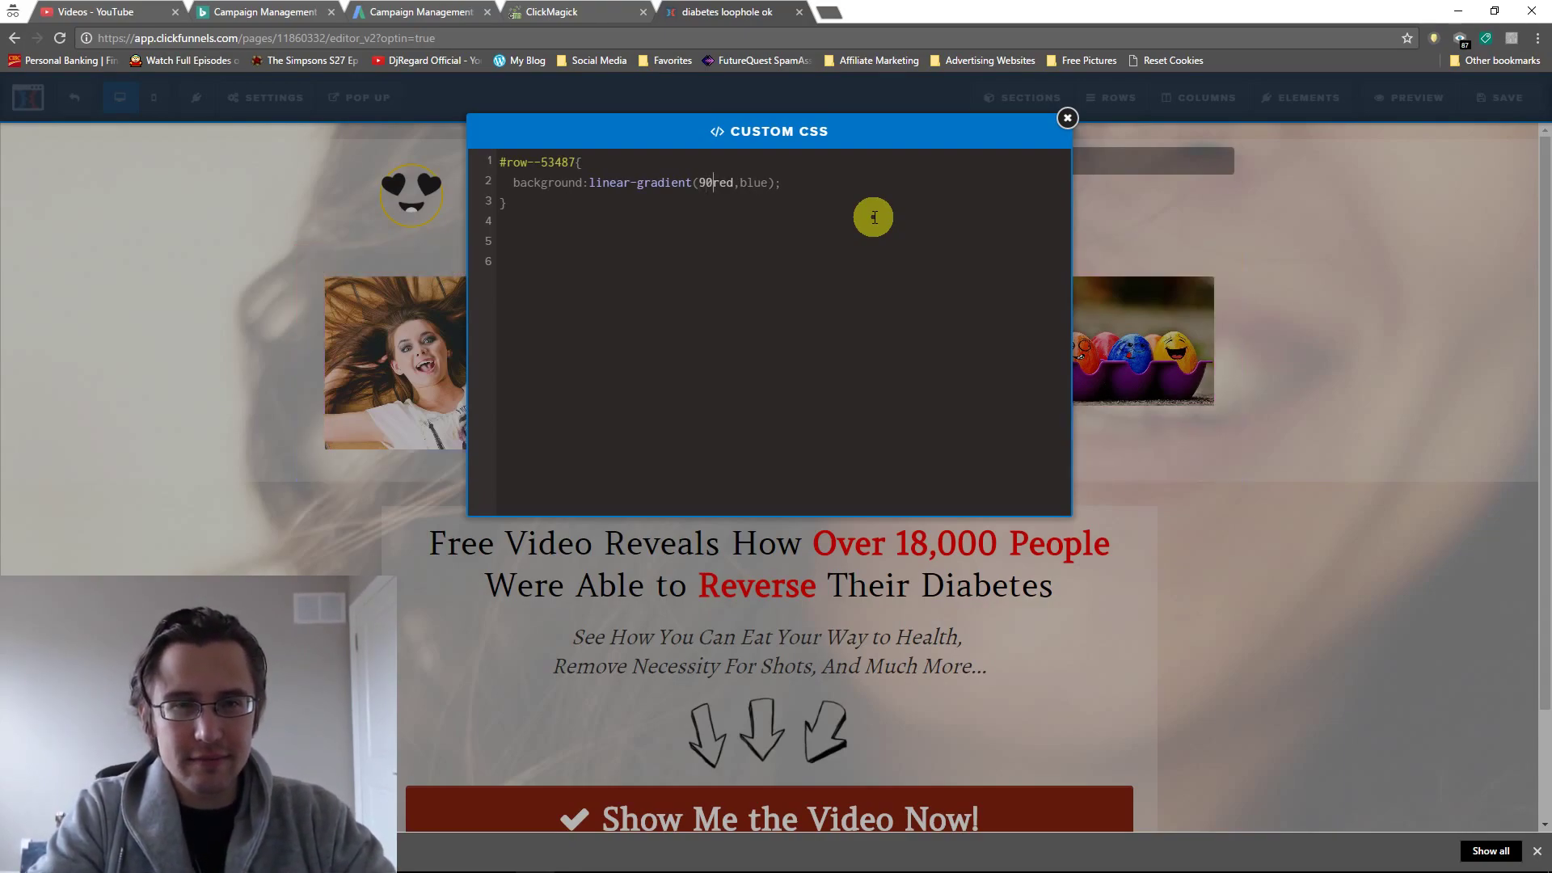
text(deg,)
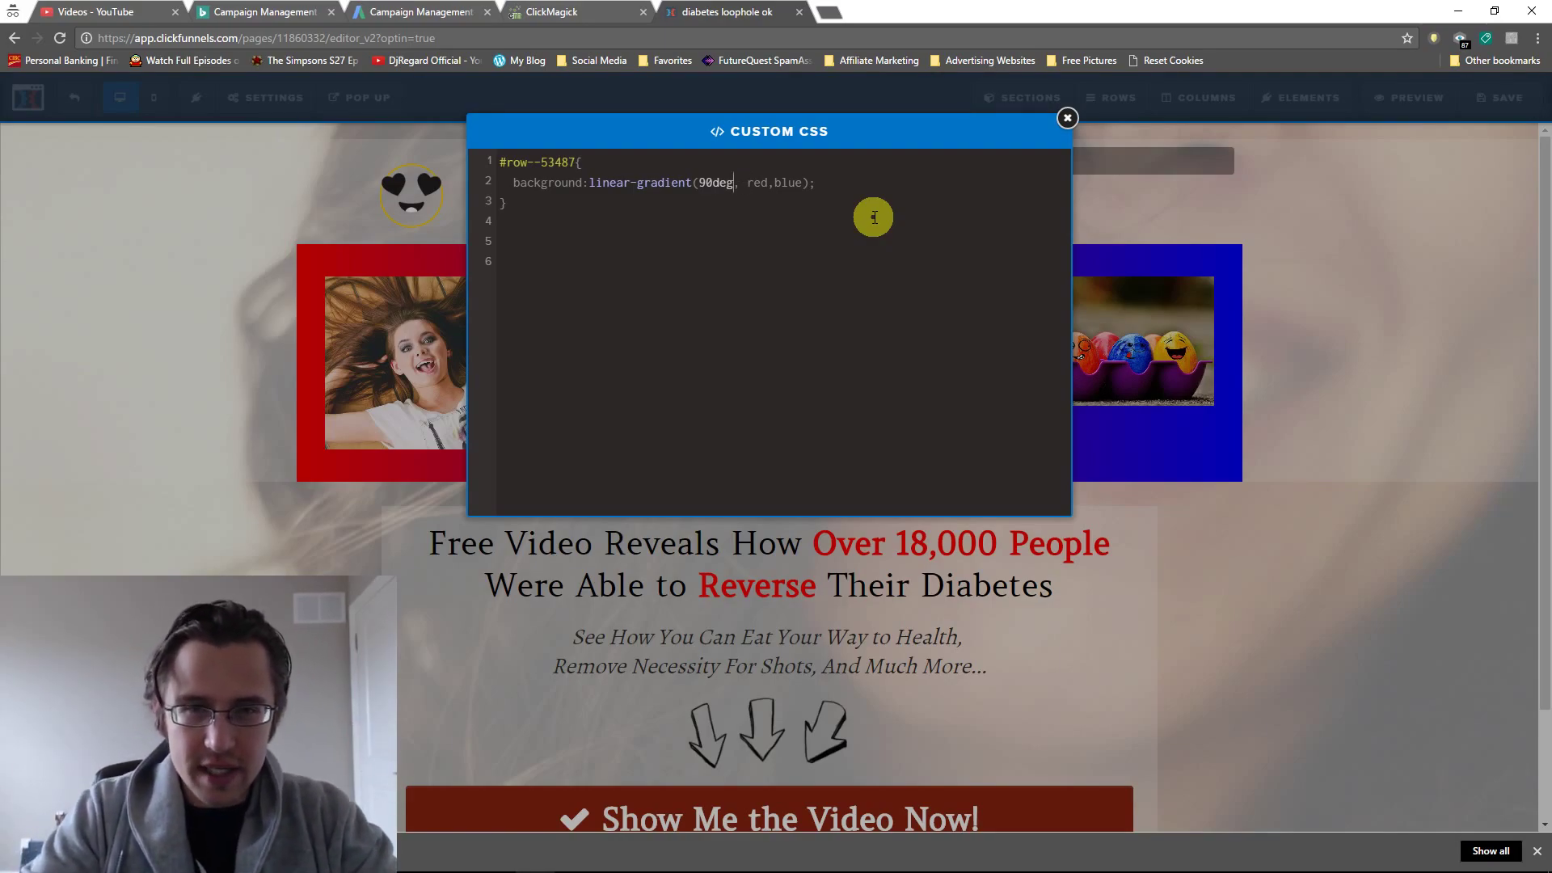
Set the gradient angle in the row's CSS rule to 180deg
key(BackSpace)
key(BackSpace)
key(BackSpace)
key(BackSpace)
key(BackSpace)
text(180deg)
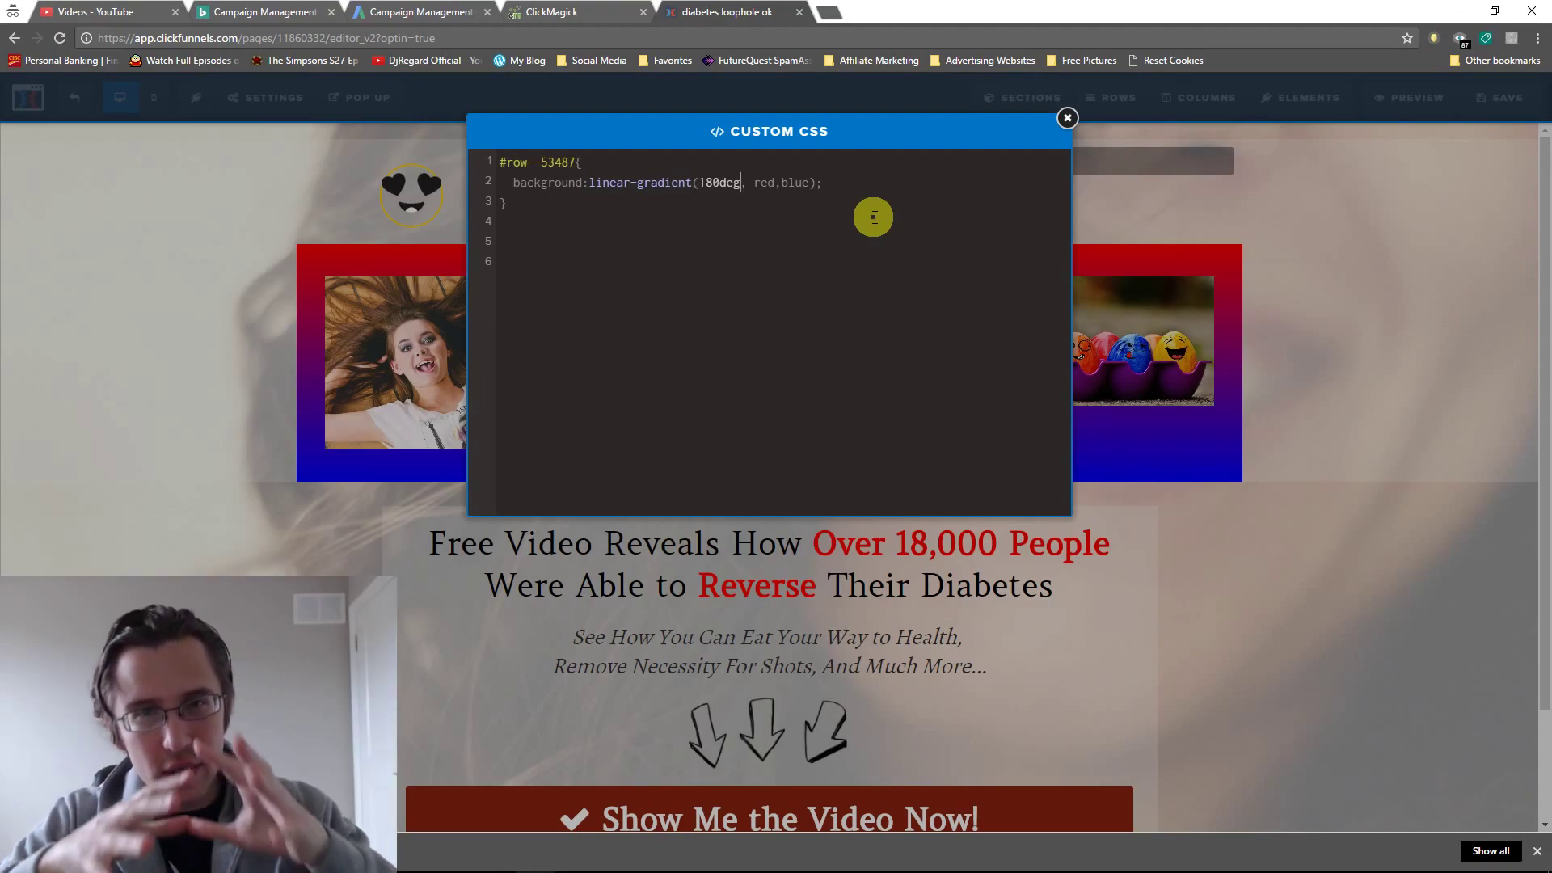
Set the gradient angle in the row's CSS rule to 0deg
key(BackSpace)
key(BackSpace)
key(BackSpace)
key(BackSpace)
key(BackSpace)
key(BackSpace)
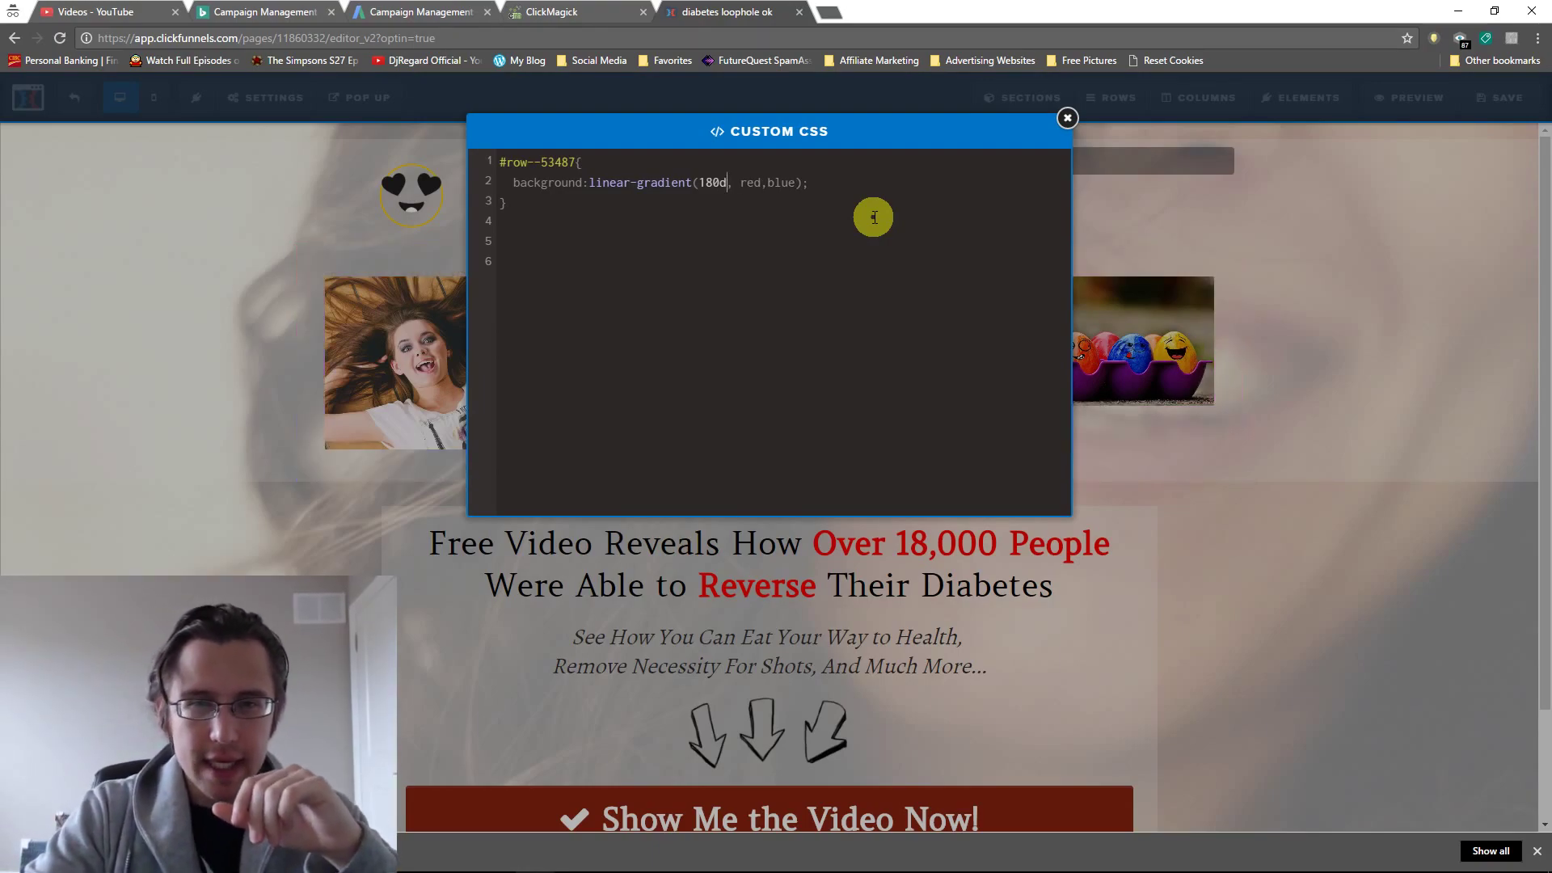
text(0deg)
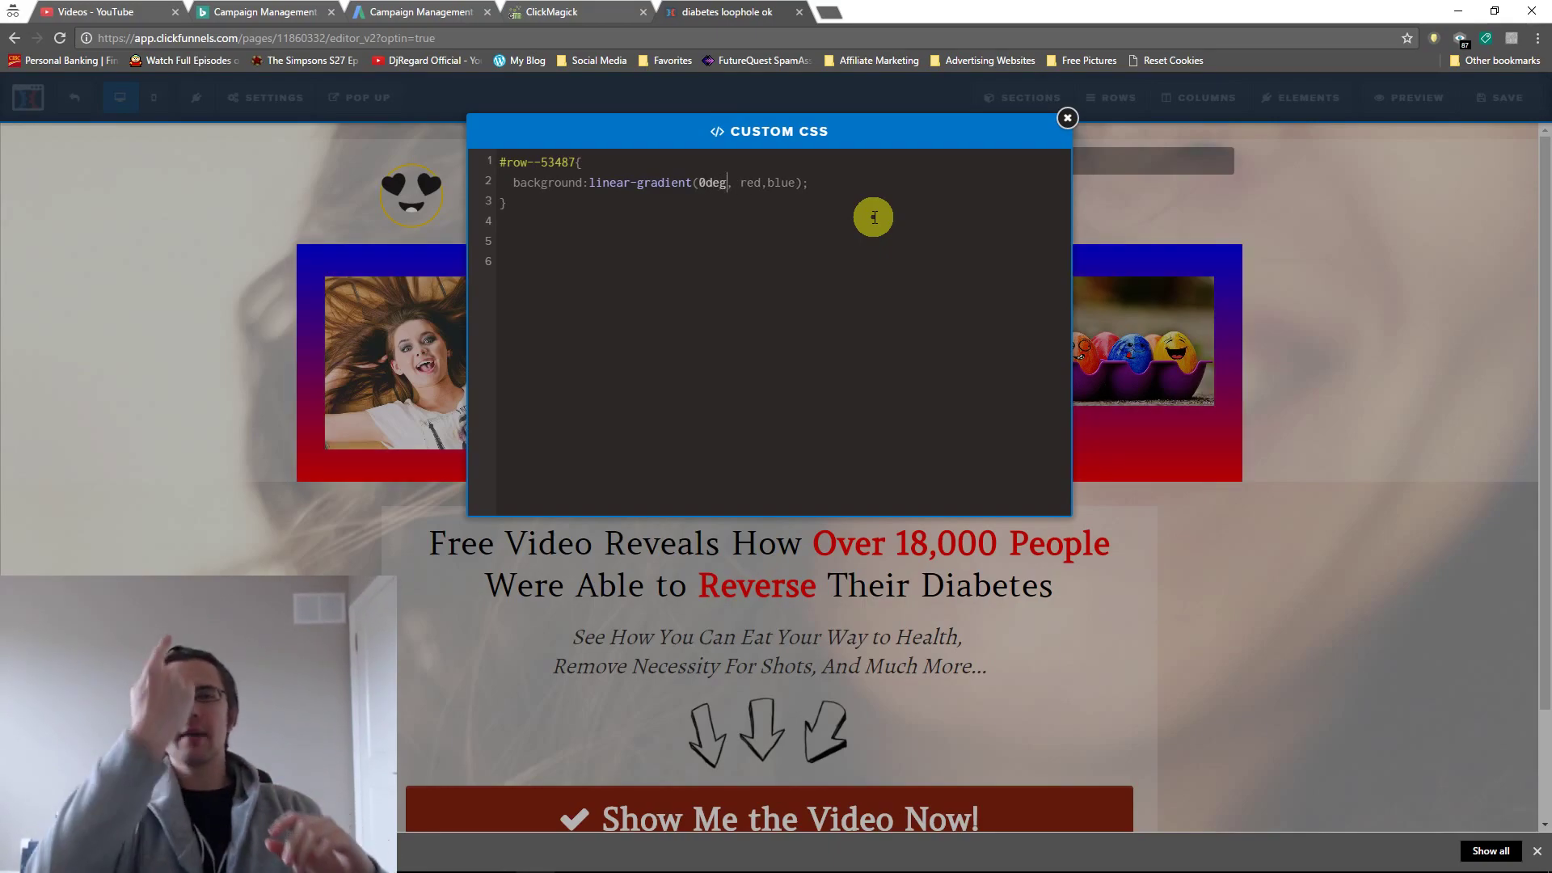
Set the gradient angle in the row's CSS rule to 123deg
key(BackSpace)
key(BackSpace)
key(BackSpace)
key(BackSpace)
text(123deg)
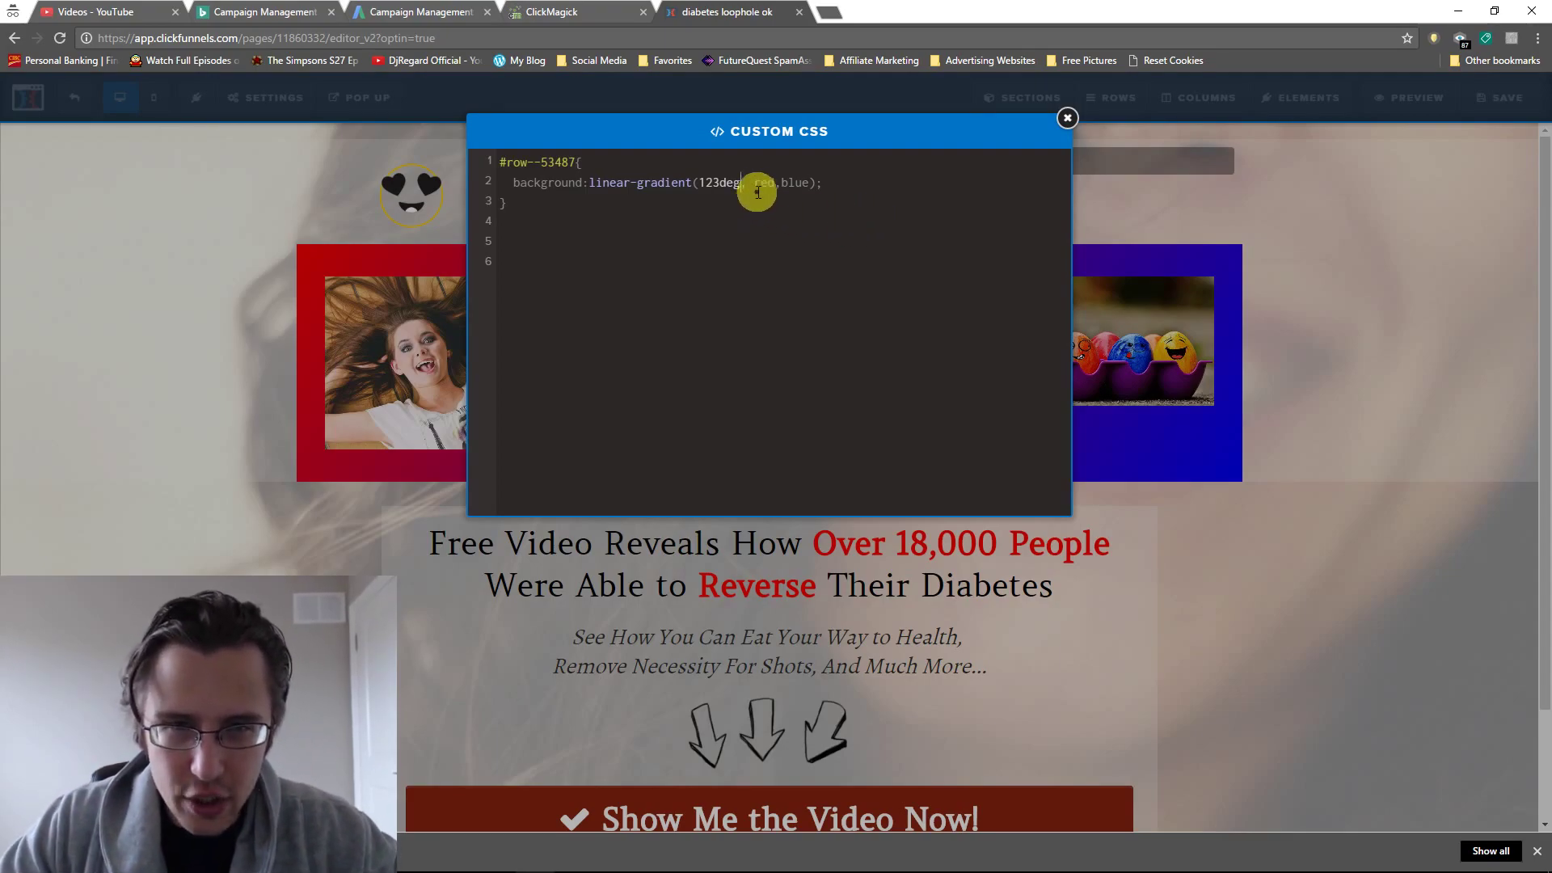
Choose the tan color #d4a66d as the four-column row's text color and copy its hex code
click(1067, 120)
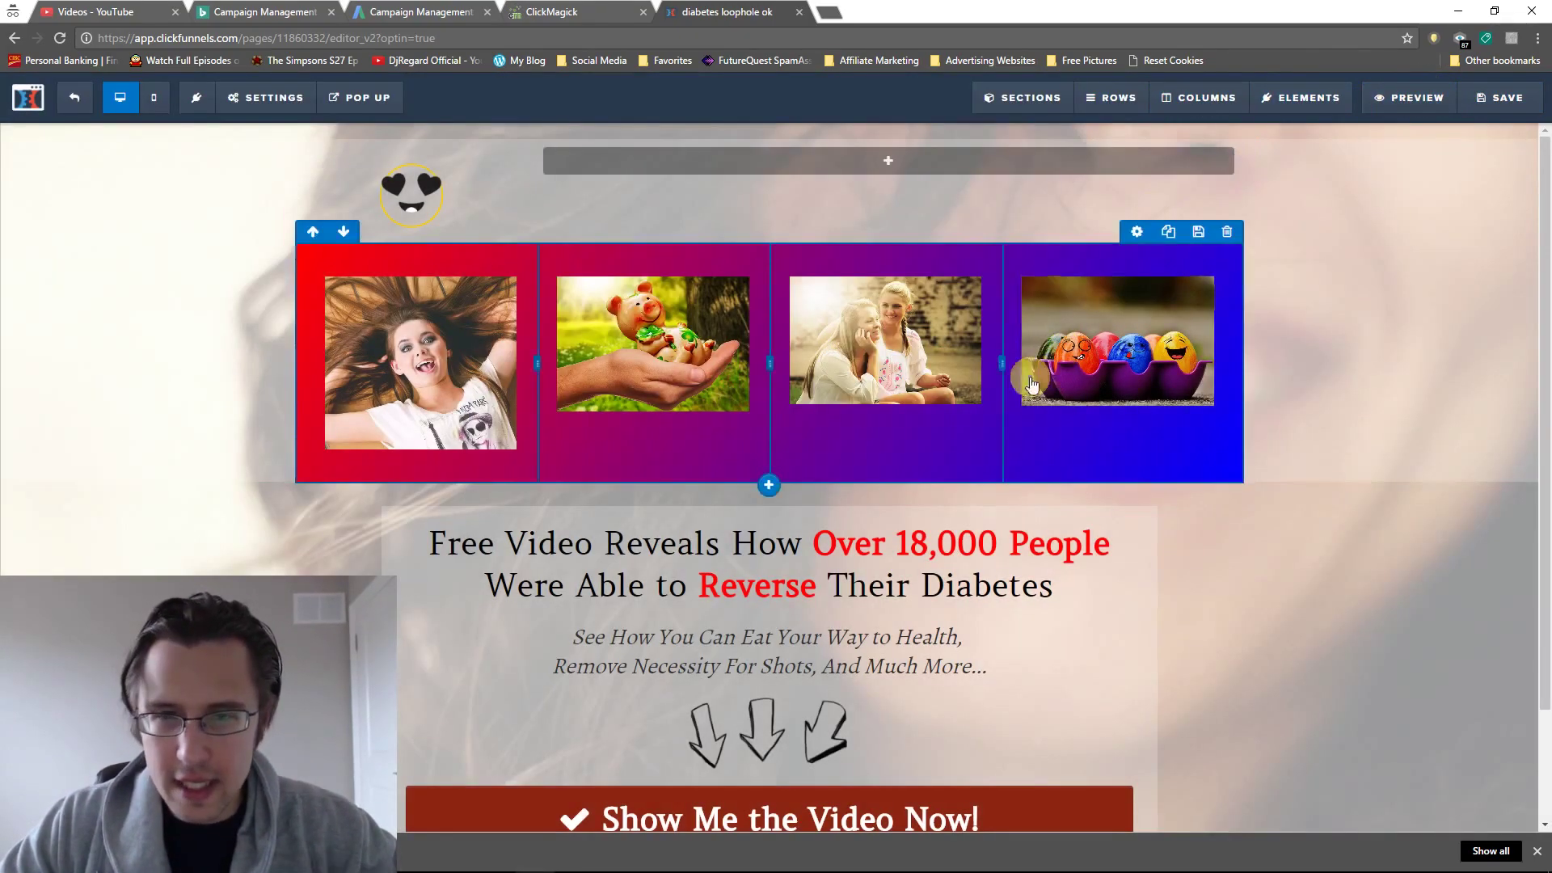
click(1138, 234)
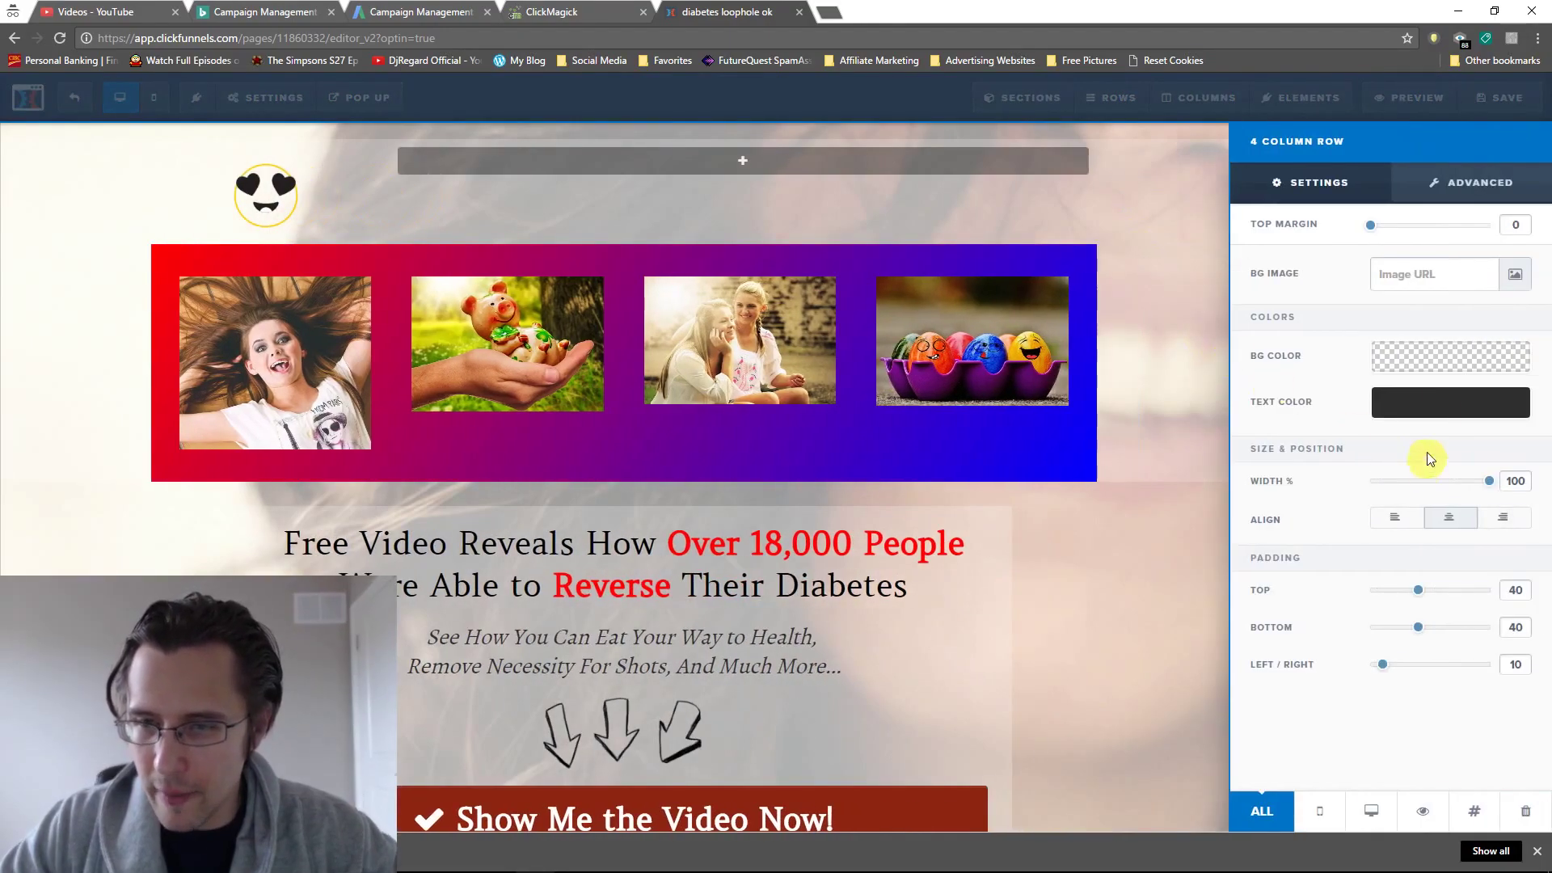
click(1435, 404)
drag(1446, 486, 1448, 450)
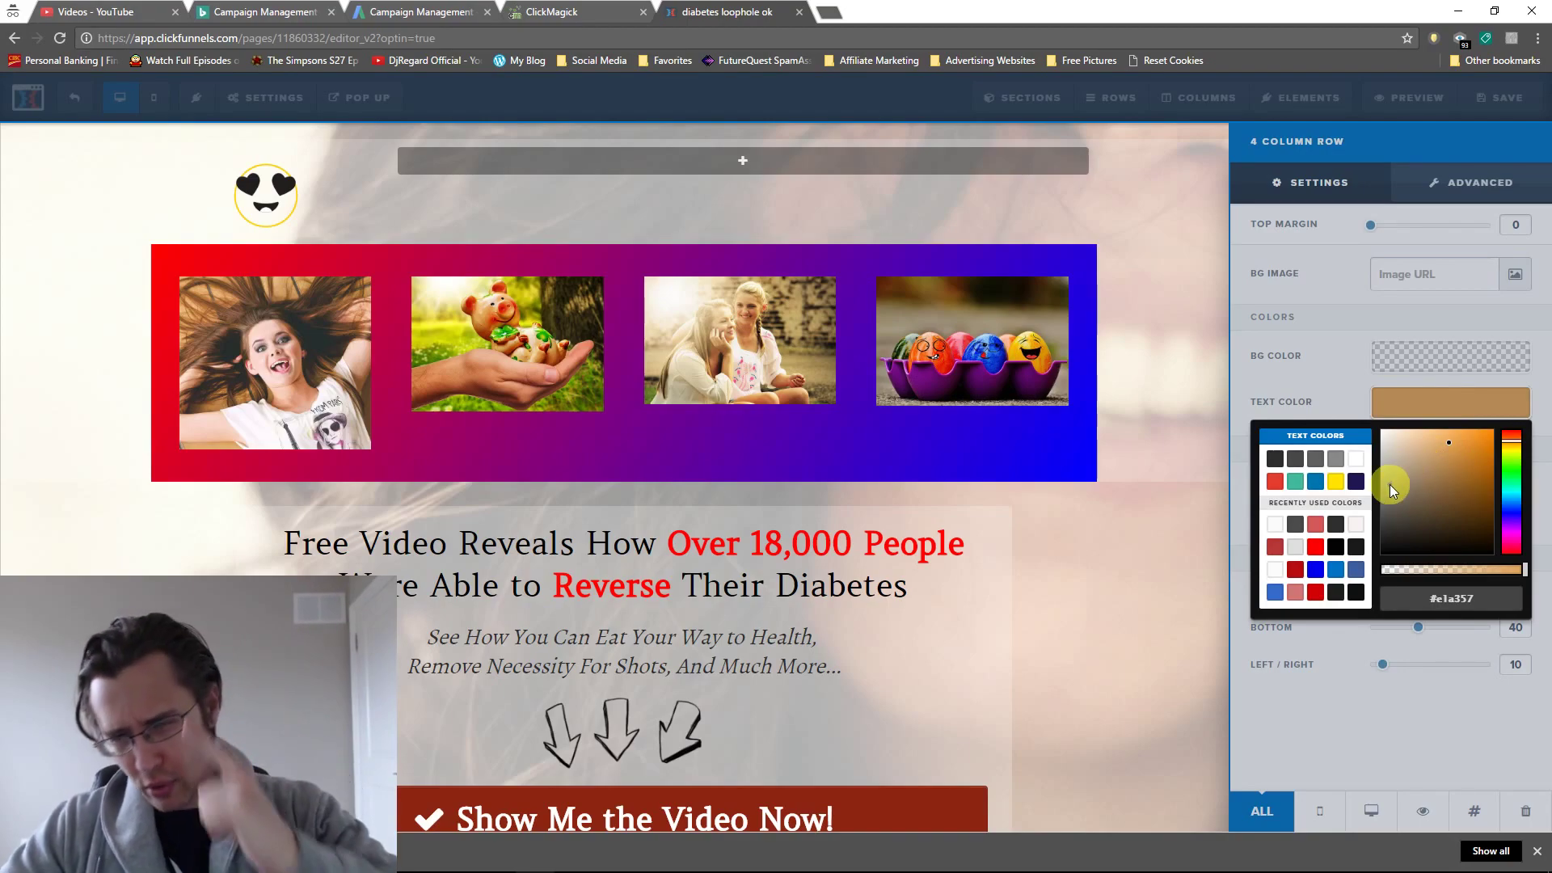
mouse_move(1449, 466)
mouse_down()
mouse_move(1443, 449)
mouse_move(1437, 489)
mouse_move(1435, 449)
mouse_up()
click(1452, 598)
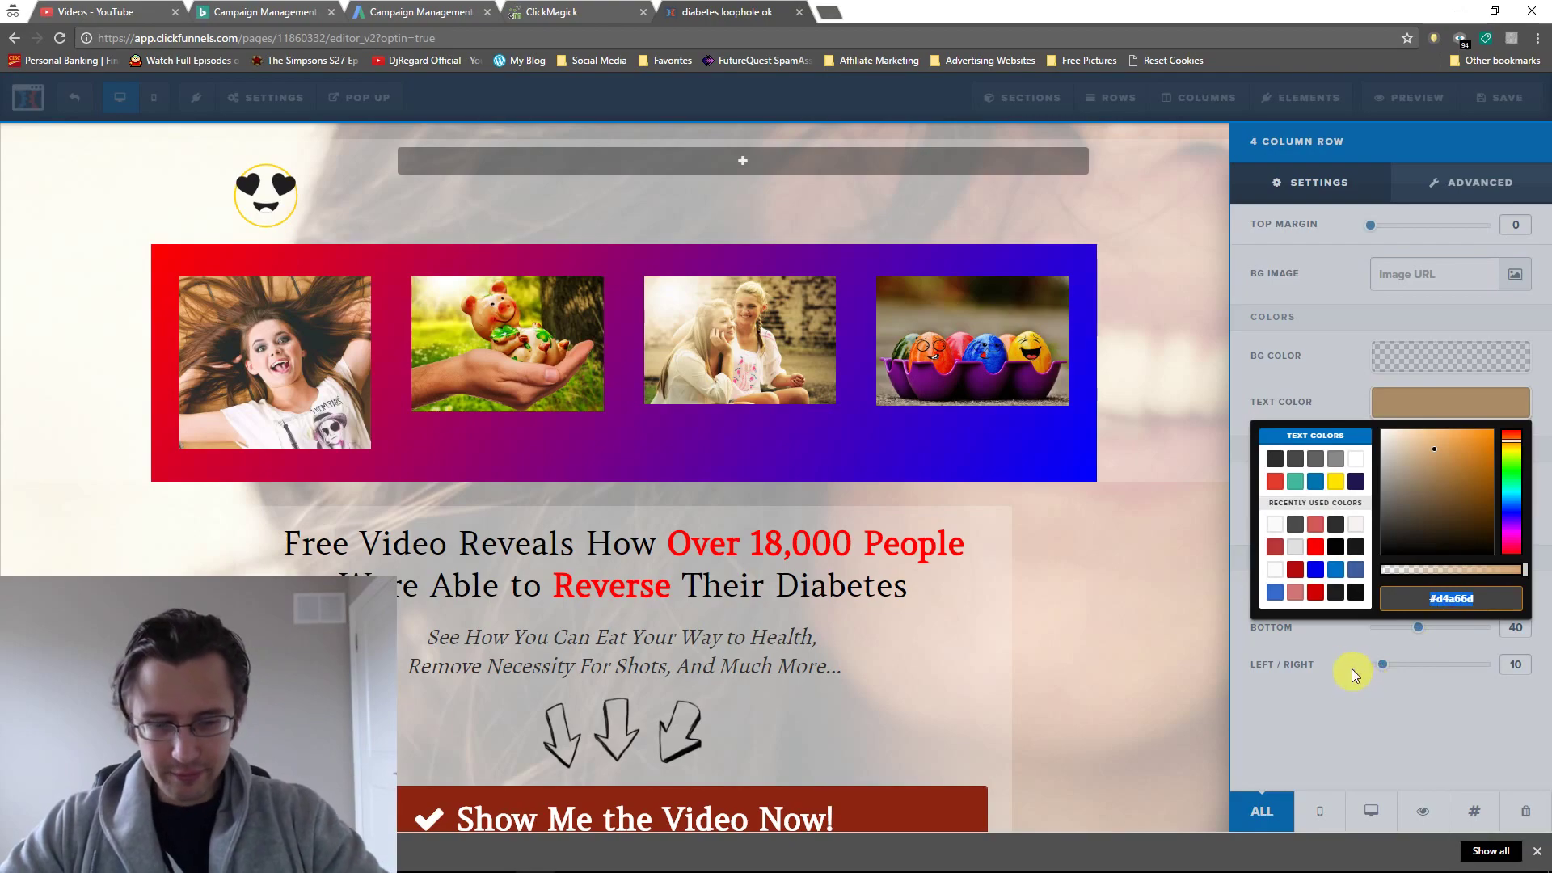
click(627, 173)
Replace red with #d4a66d as the first gradient color in the row's custom CSS
click(267, 97)
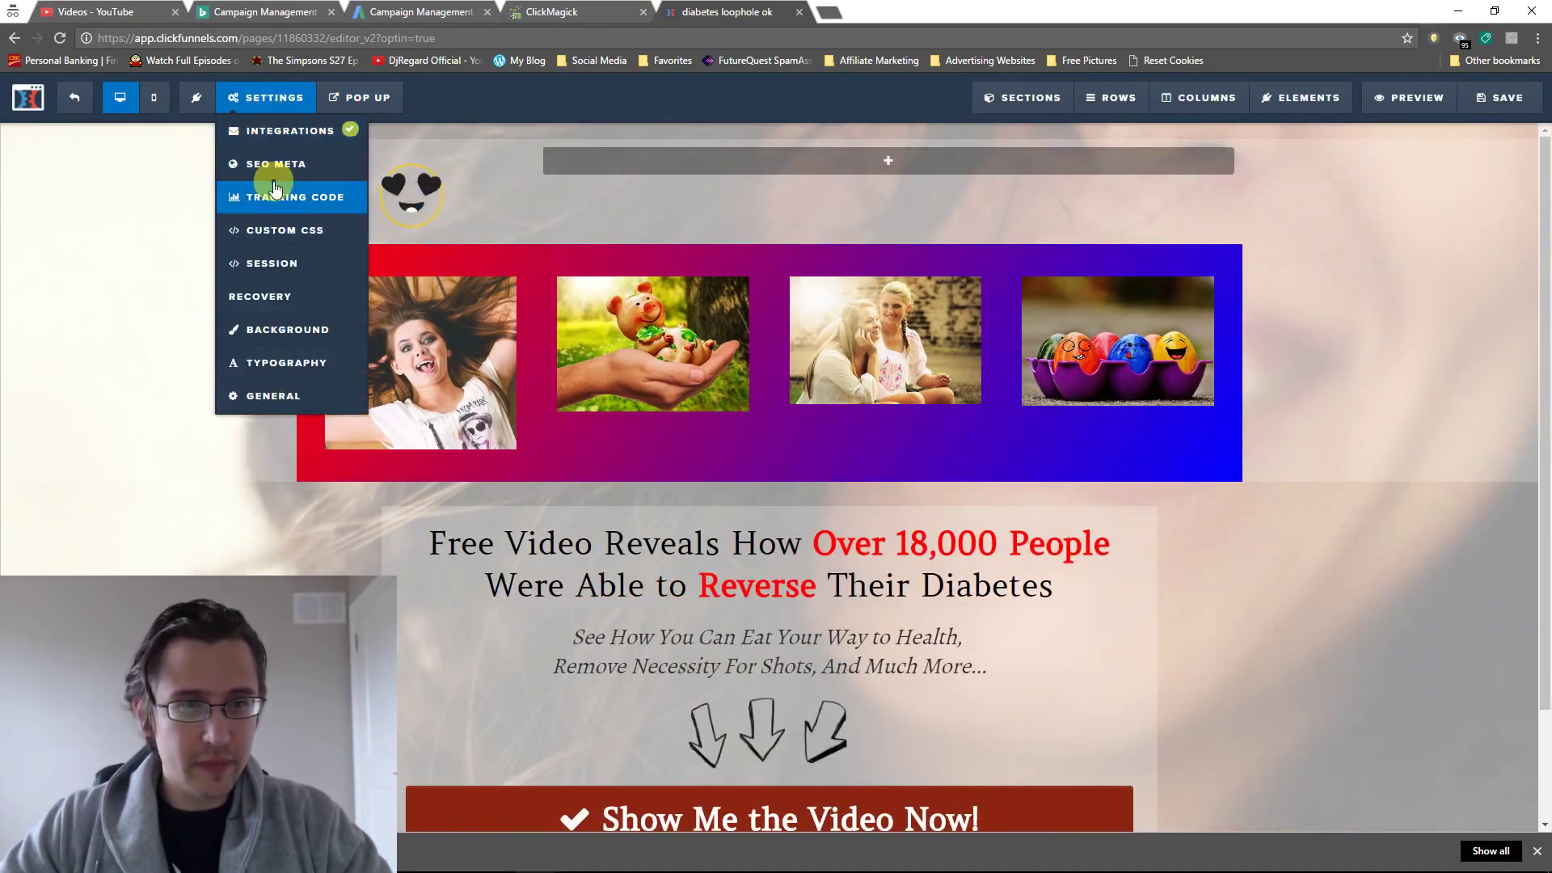
click(305, 230)
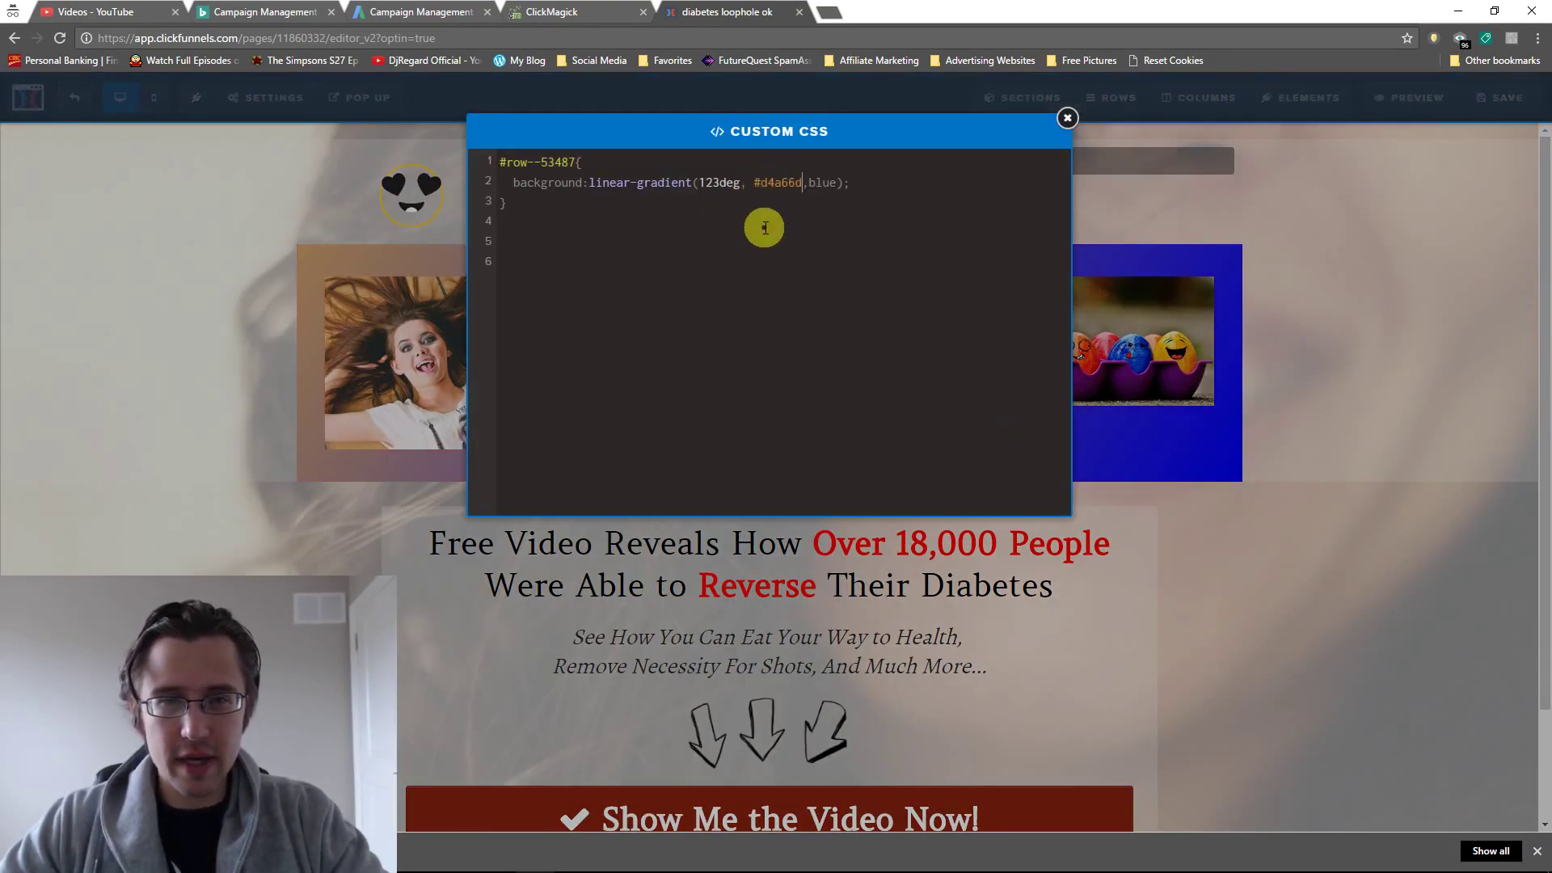
click(1068, 119)
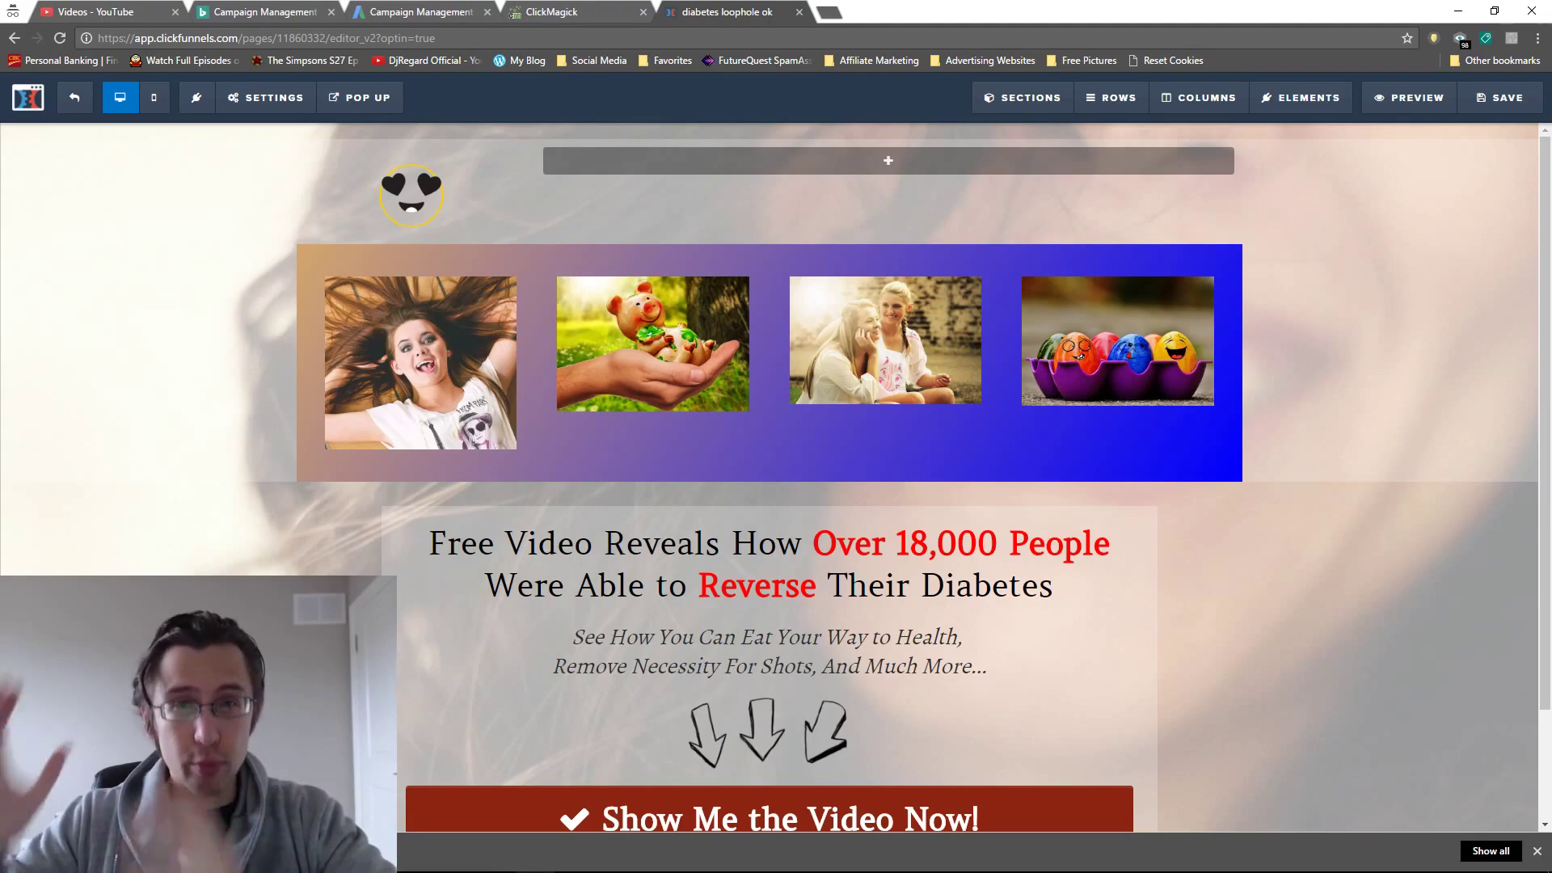
Replace the gradient's first color in the row's CSS rule with the semi-transparent red rgba(255,0,0,0.3)
click(227, 96)
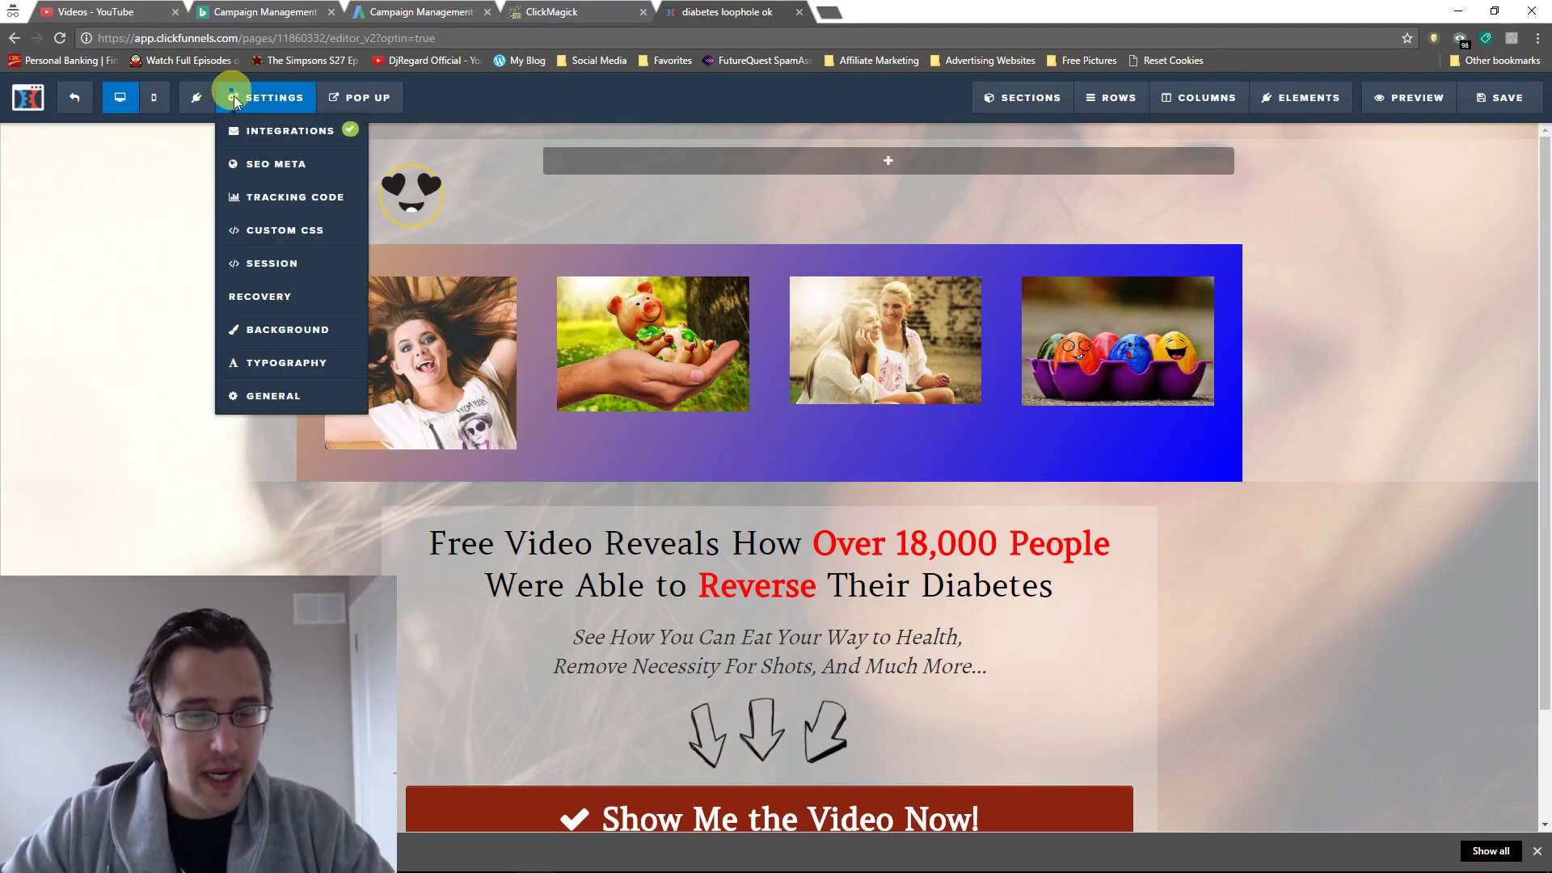
click(293, 232)
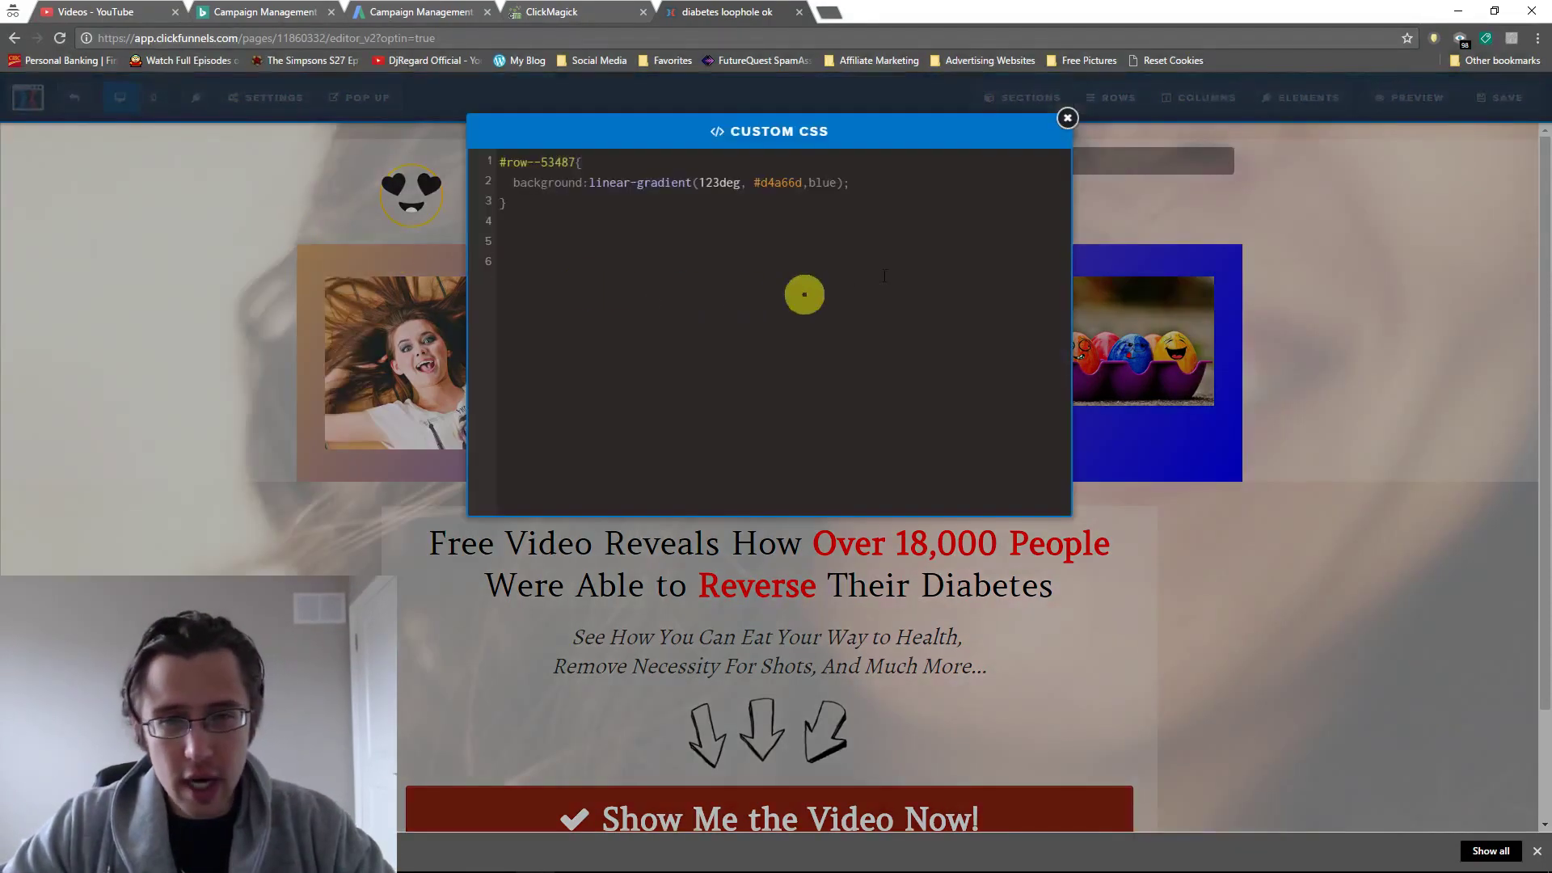
double_click(783, 183)
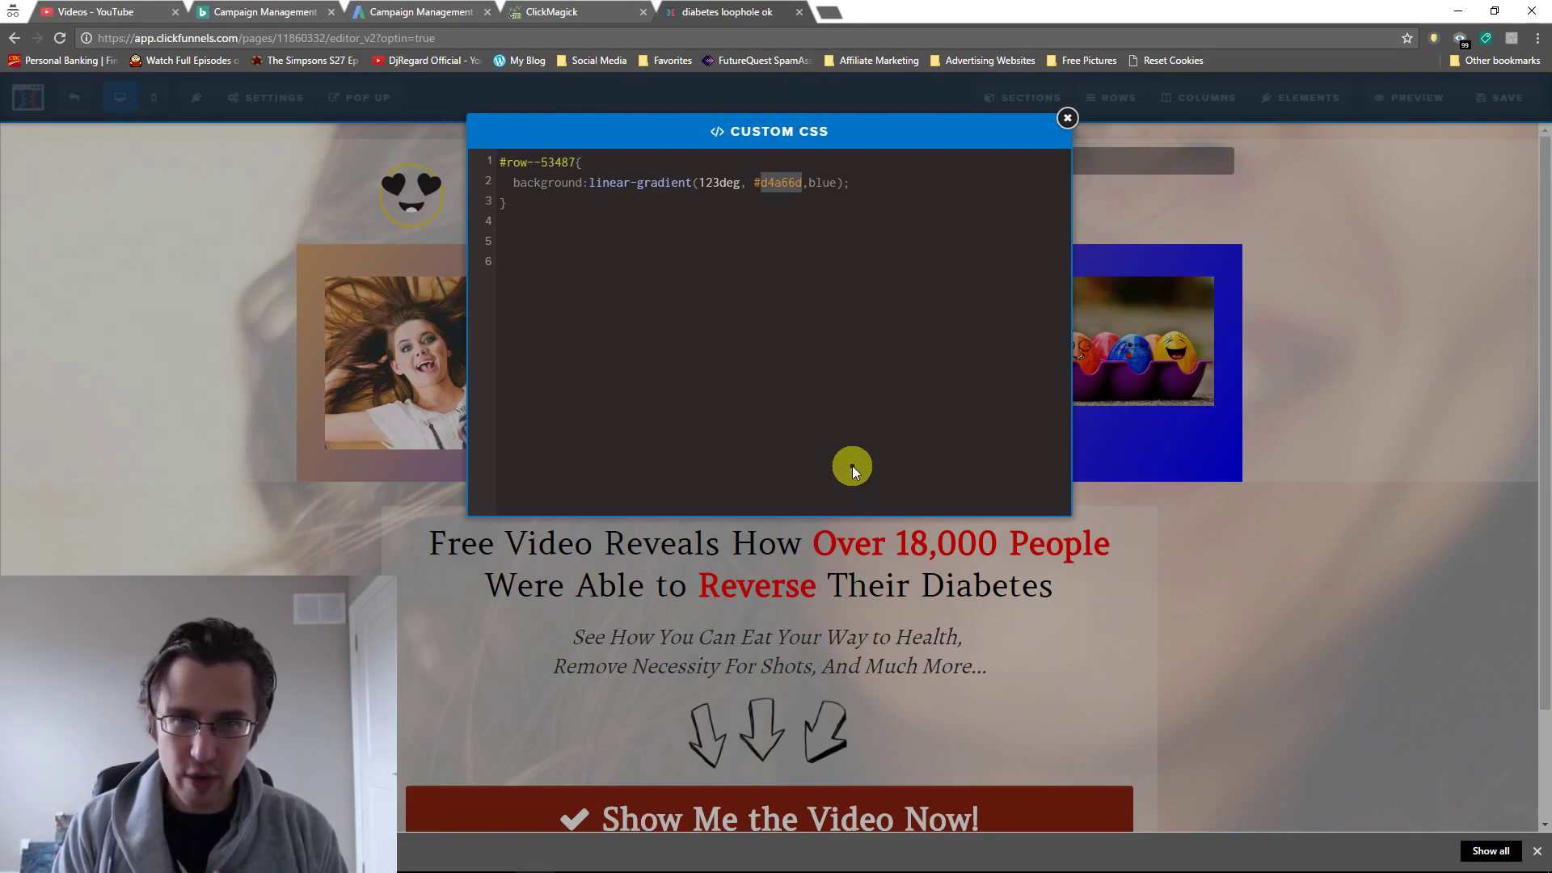
key(BackSpace)
text(rgba)
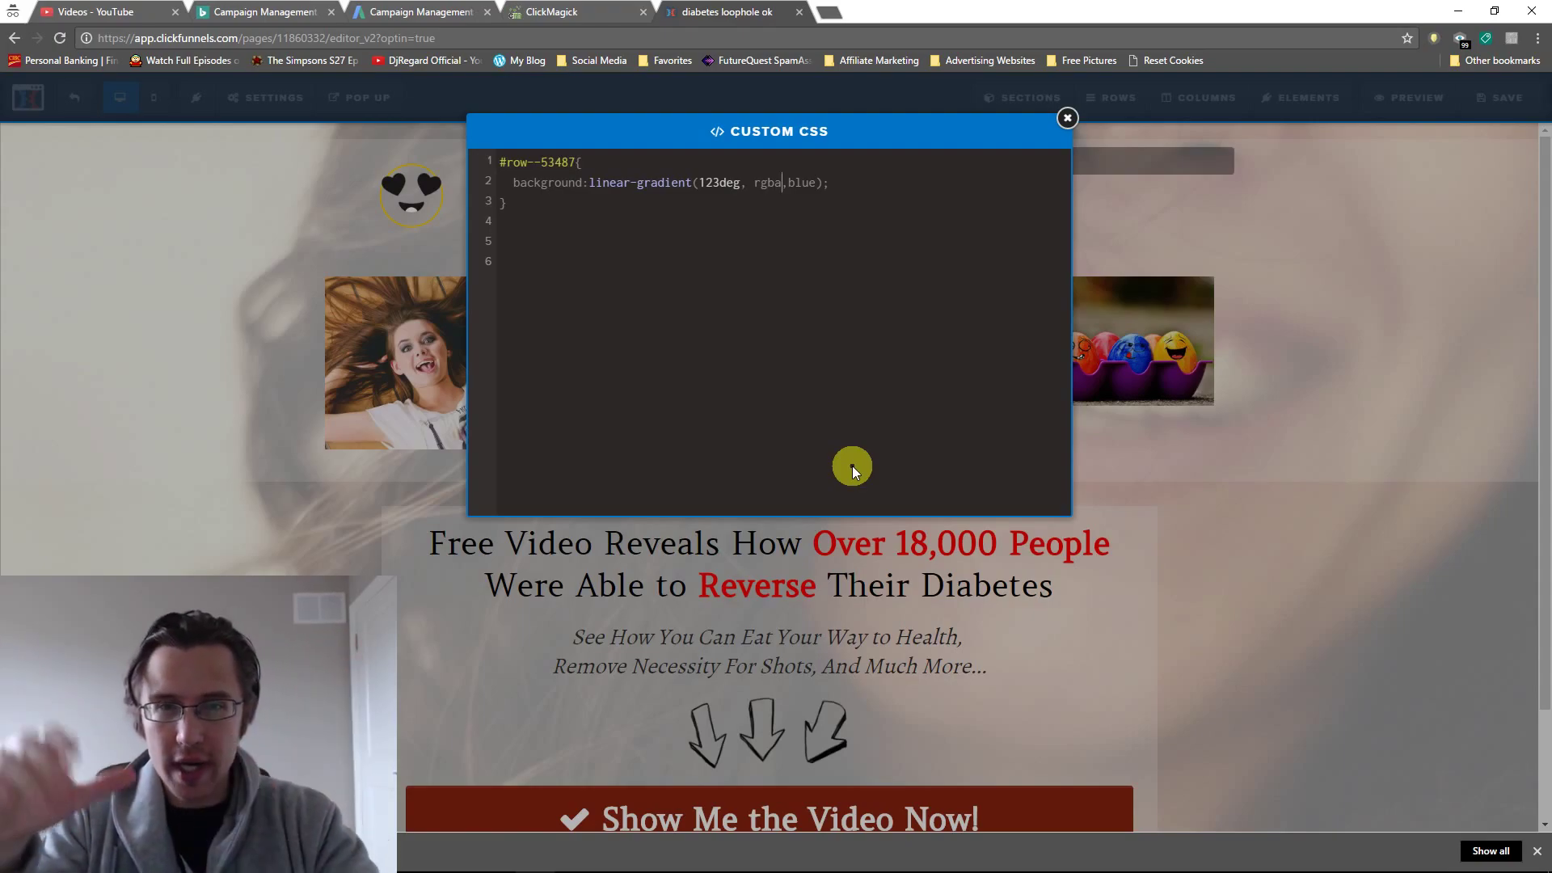
text(()
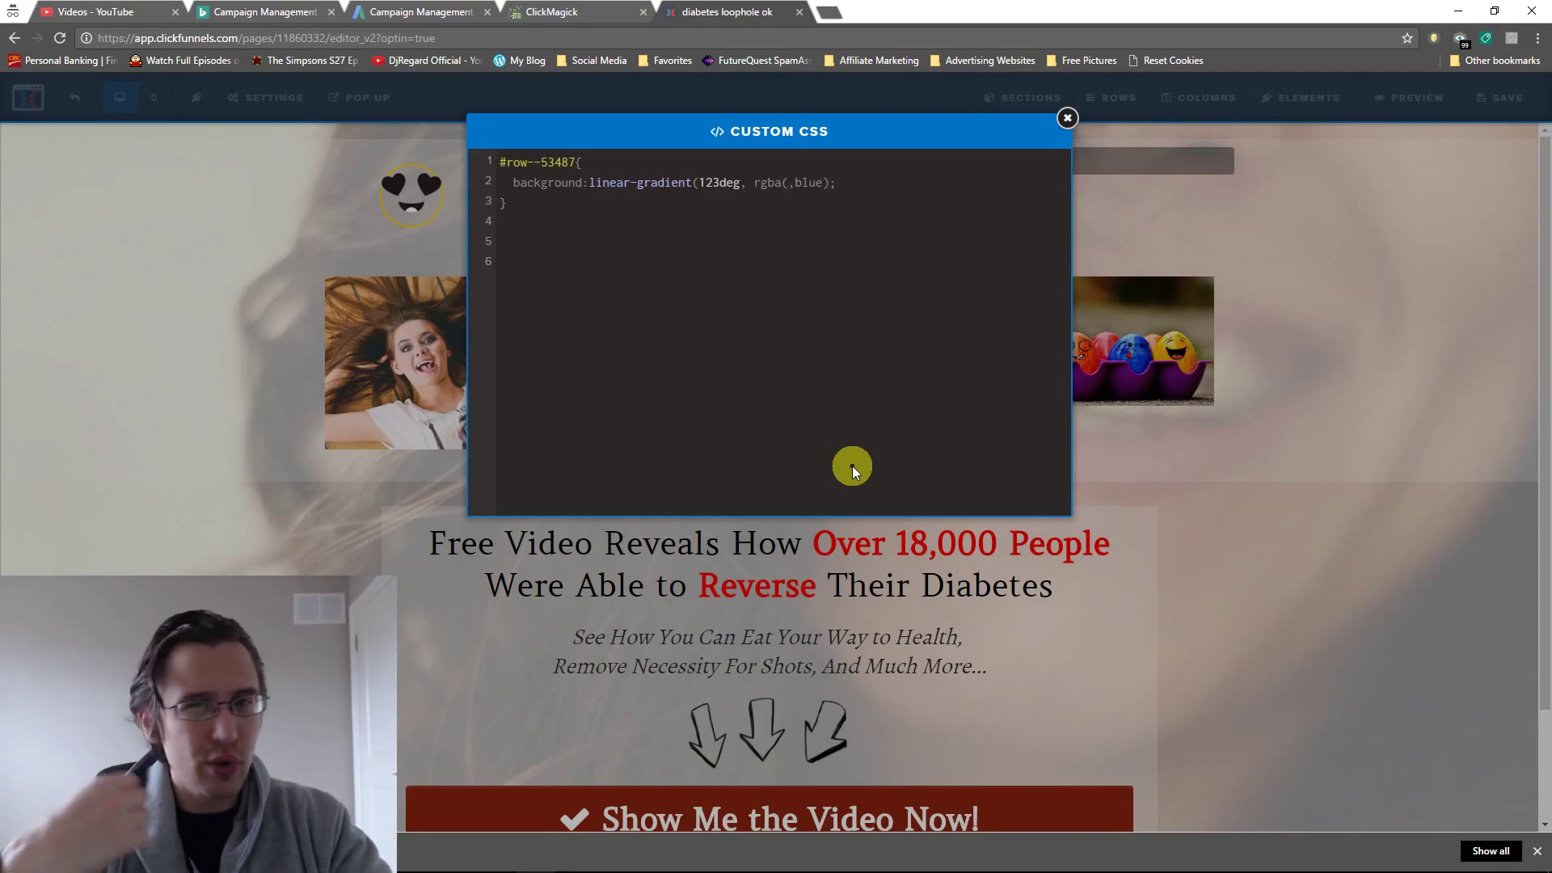
text(255,)
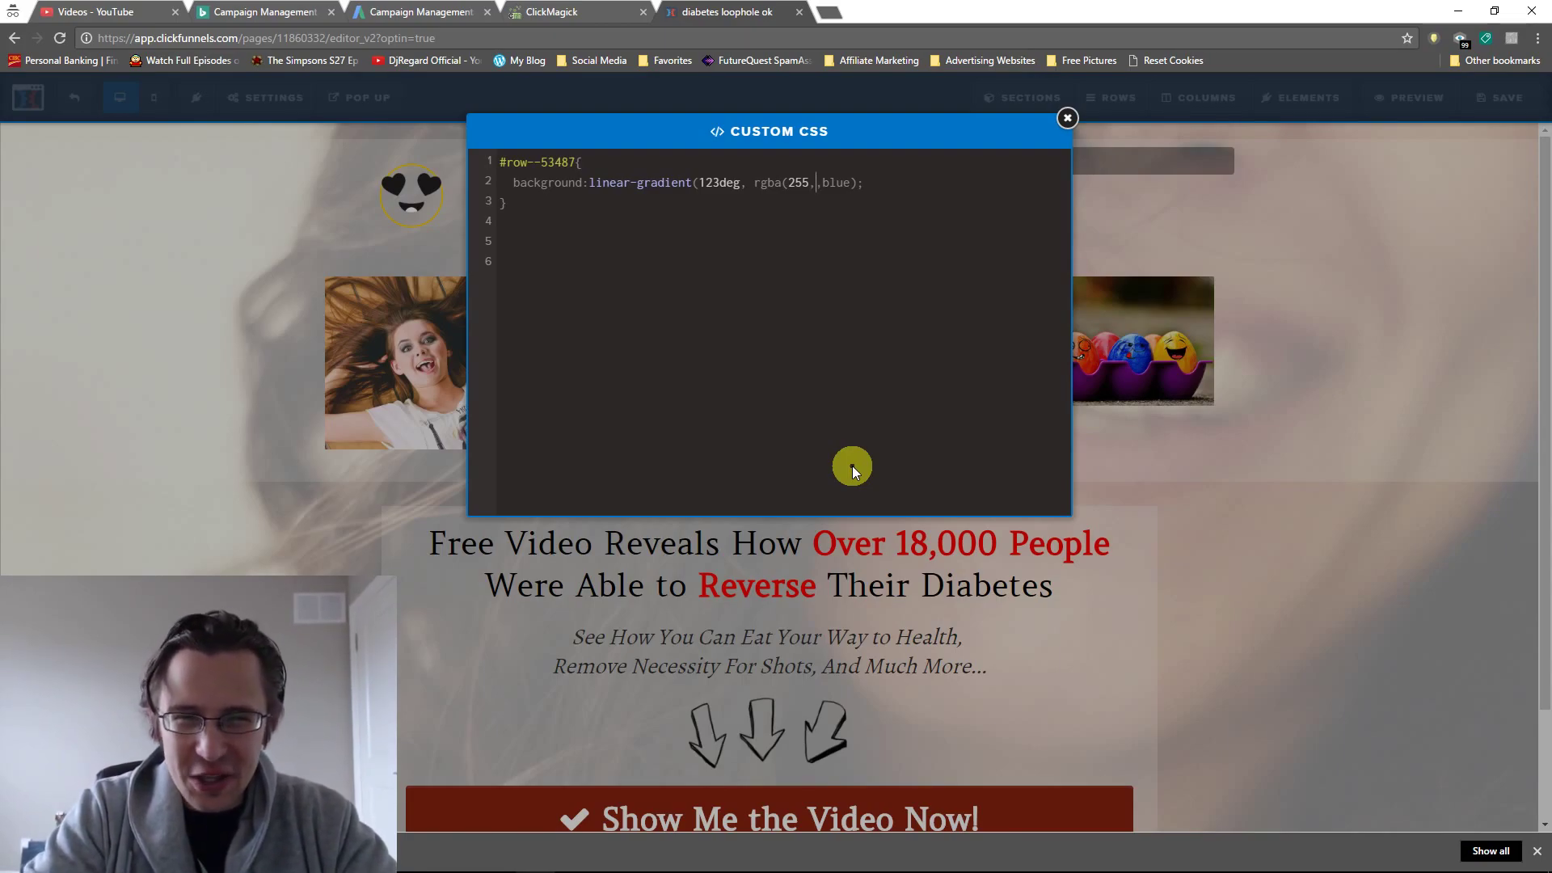
text(0)
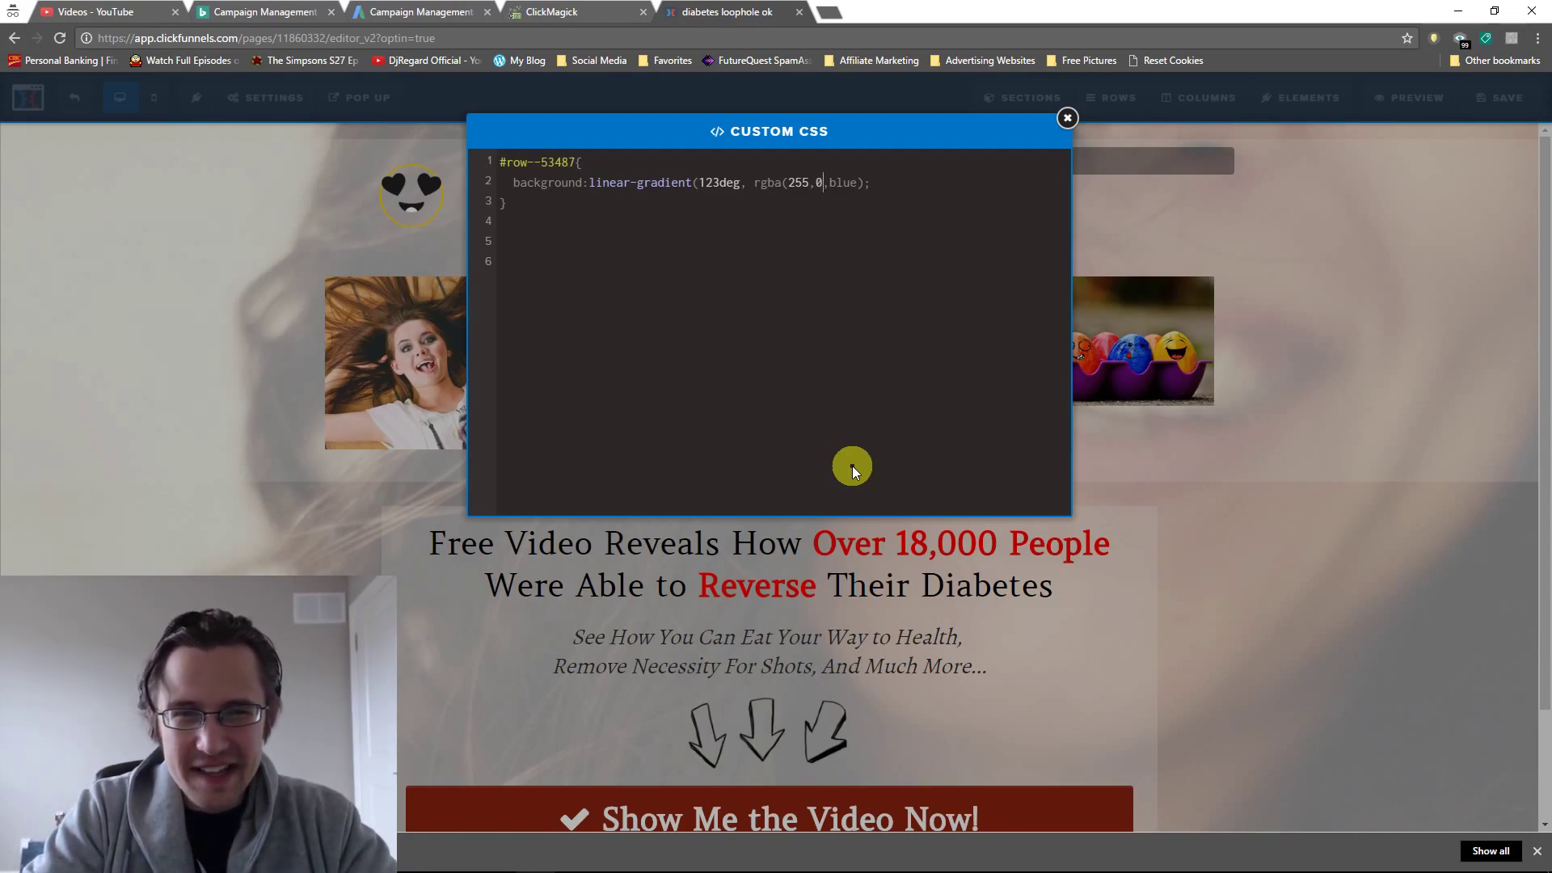
text(,0,)
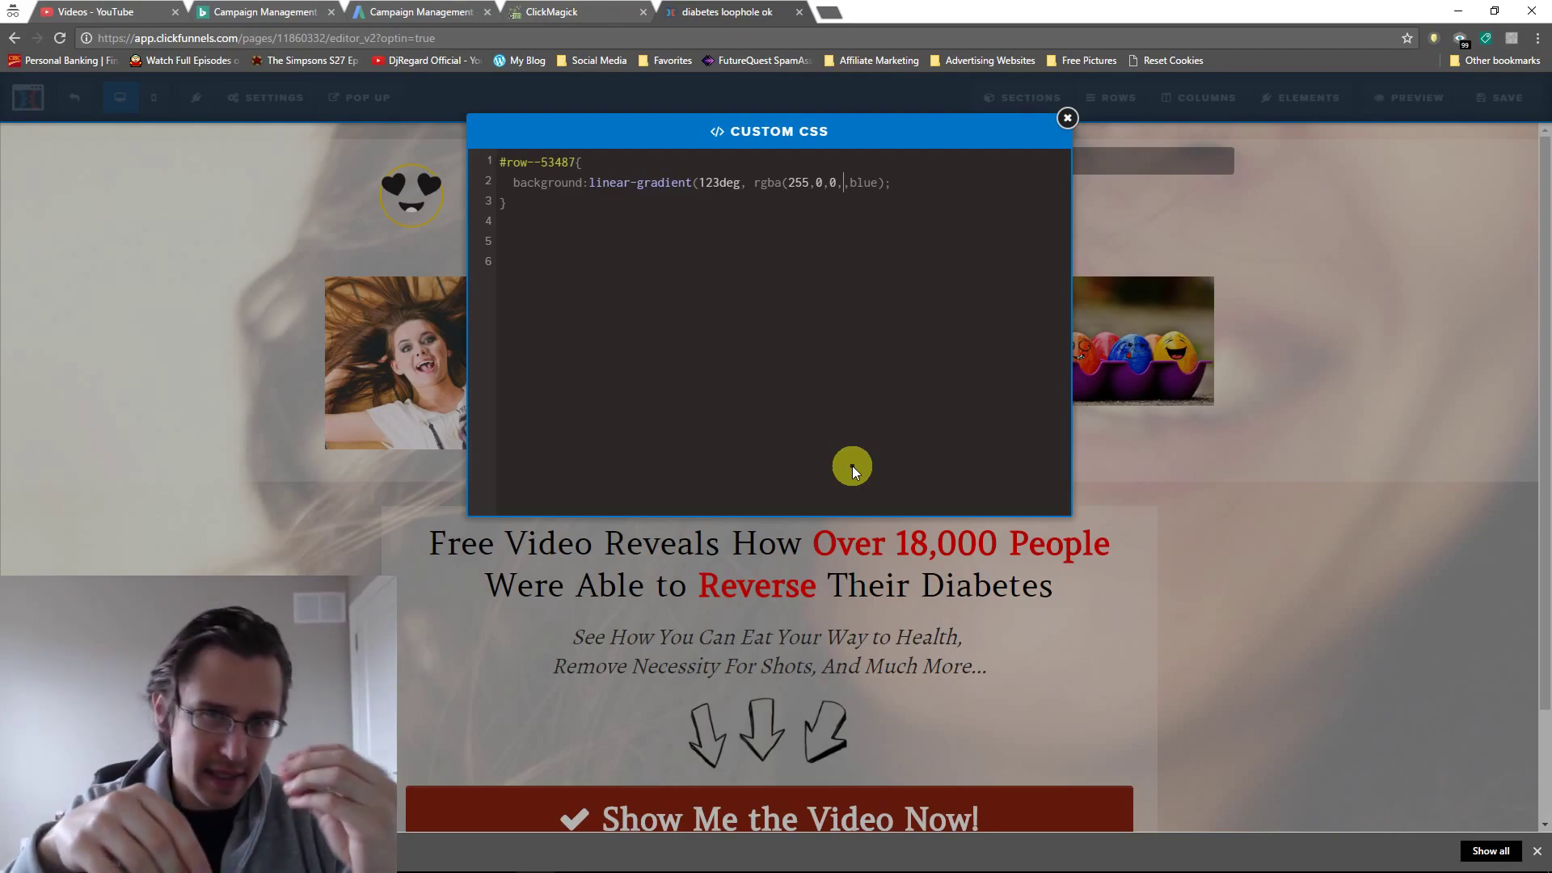
text(0.3)
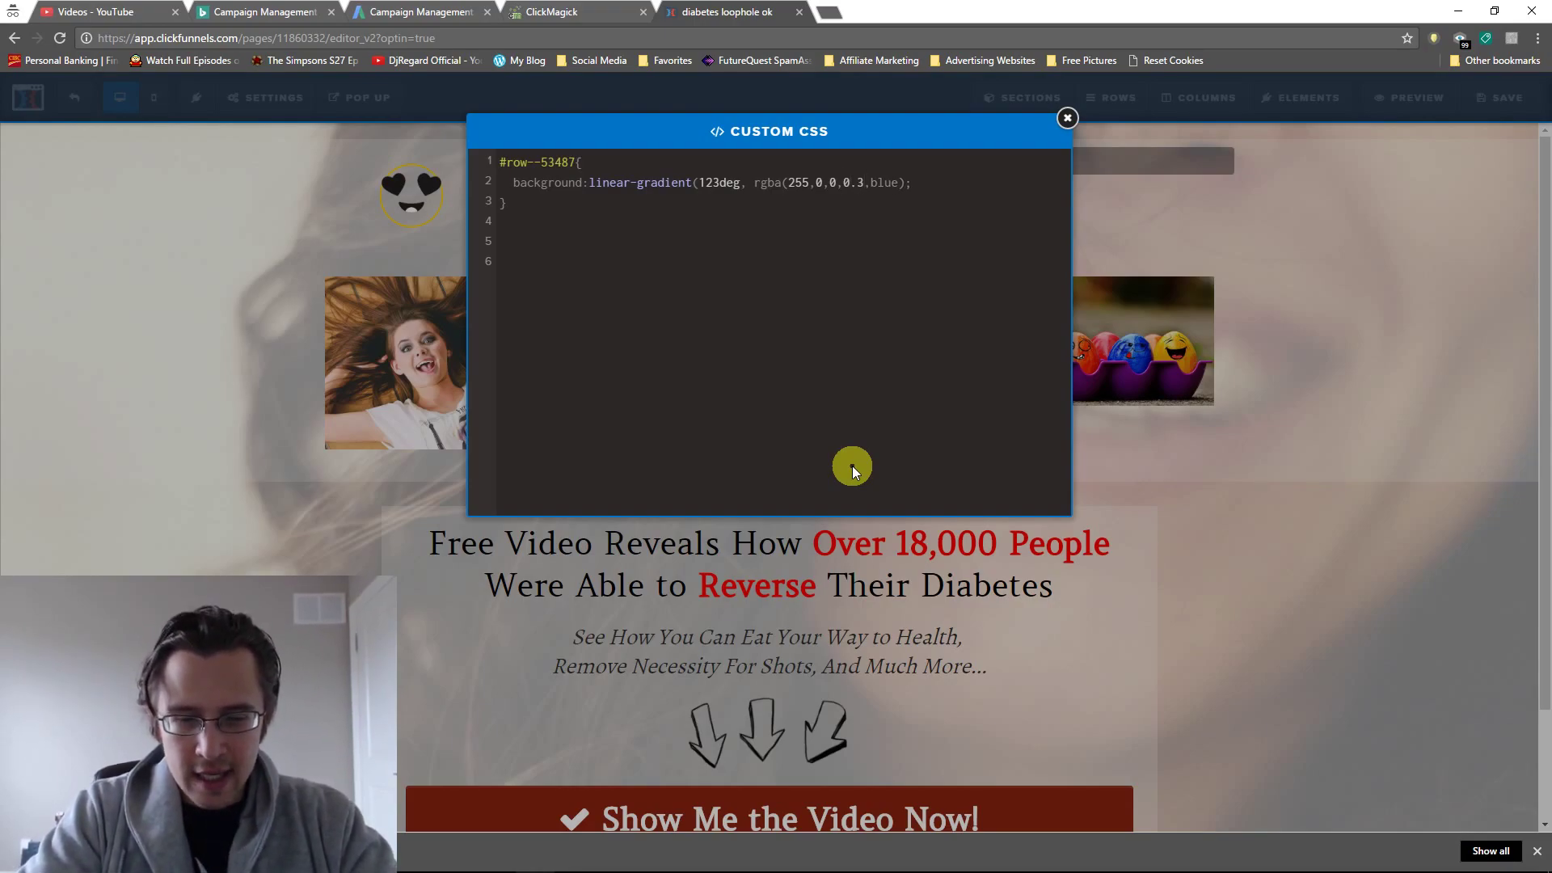
text())
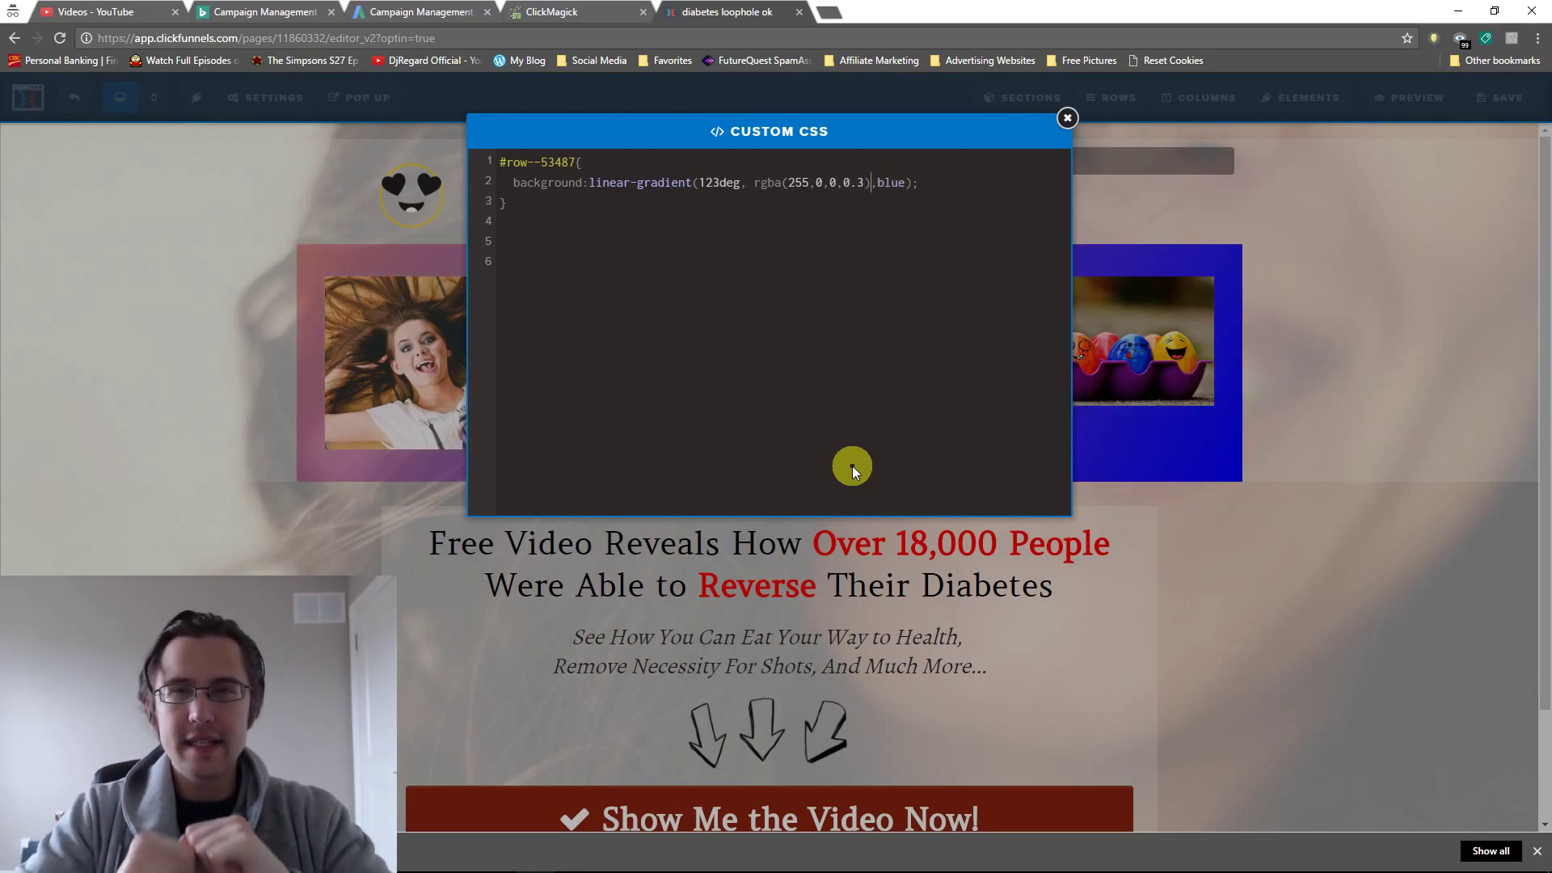
Replace blue as the gradient's second color with rgba(0,0,255,0.3) and close the custom CSS editor
double_click(890, 183)
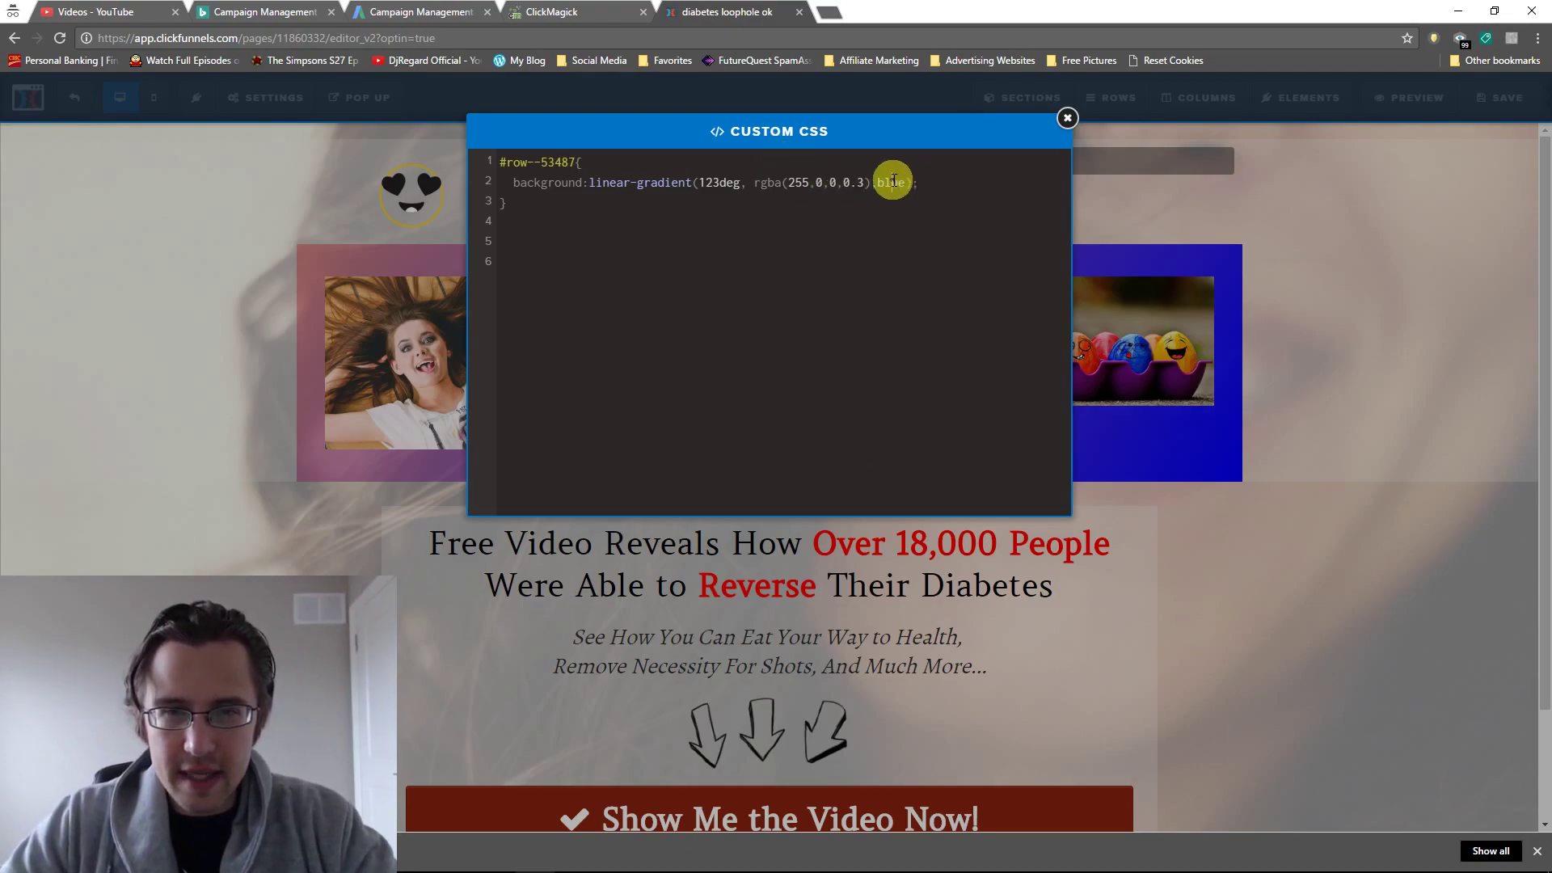
text(rgba()
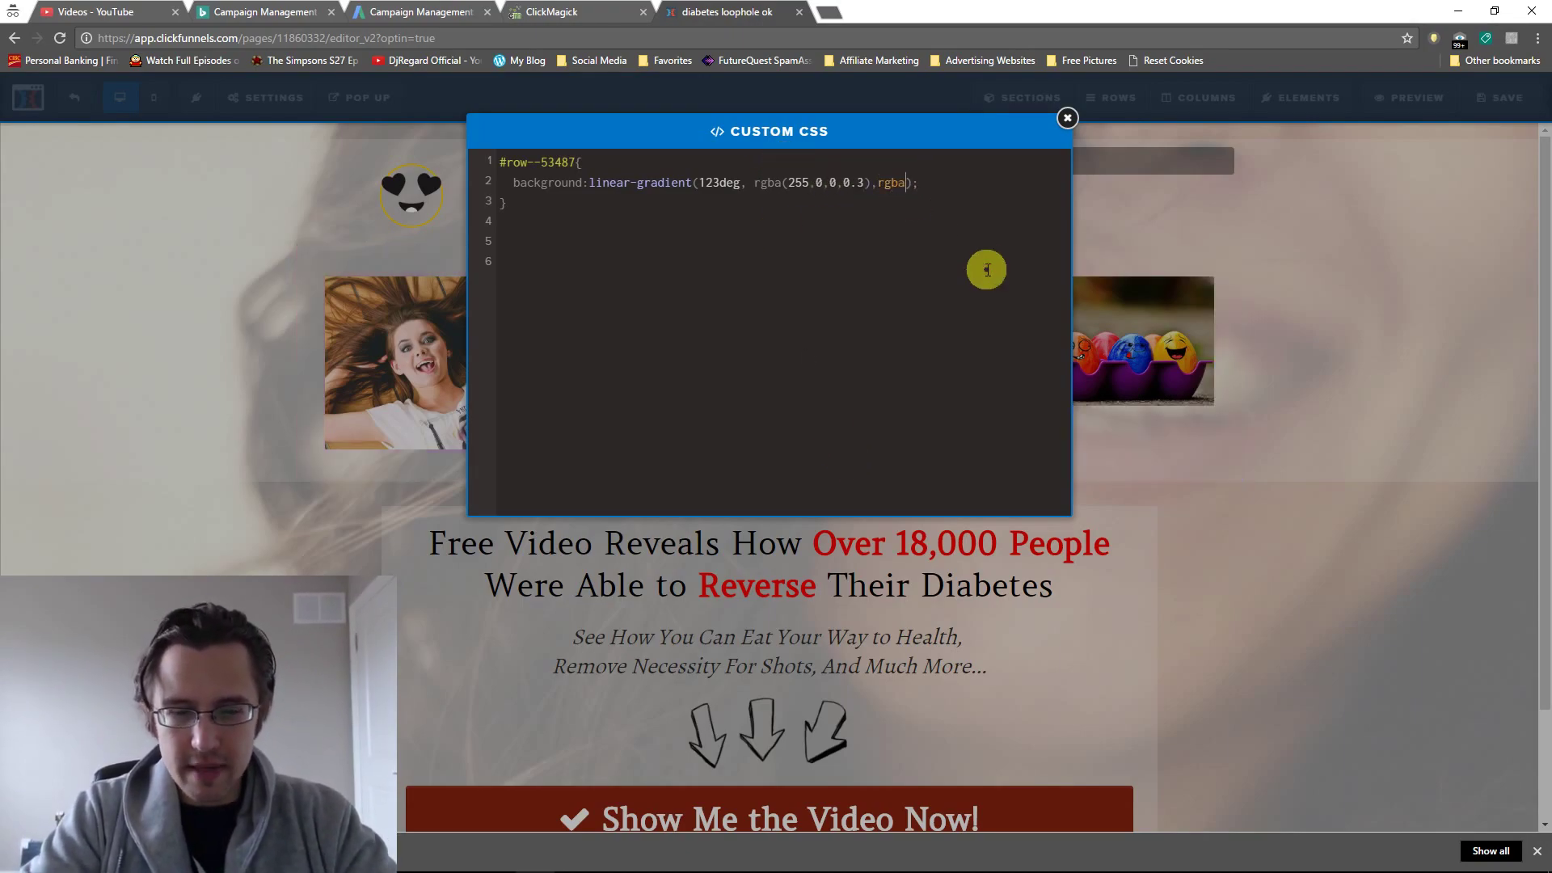
text(0,0,)
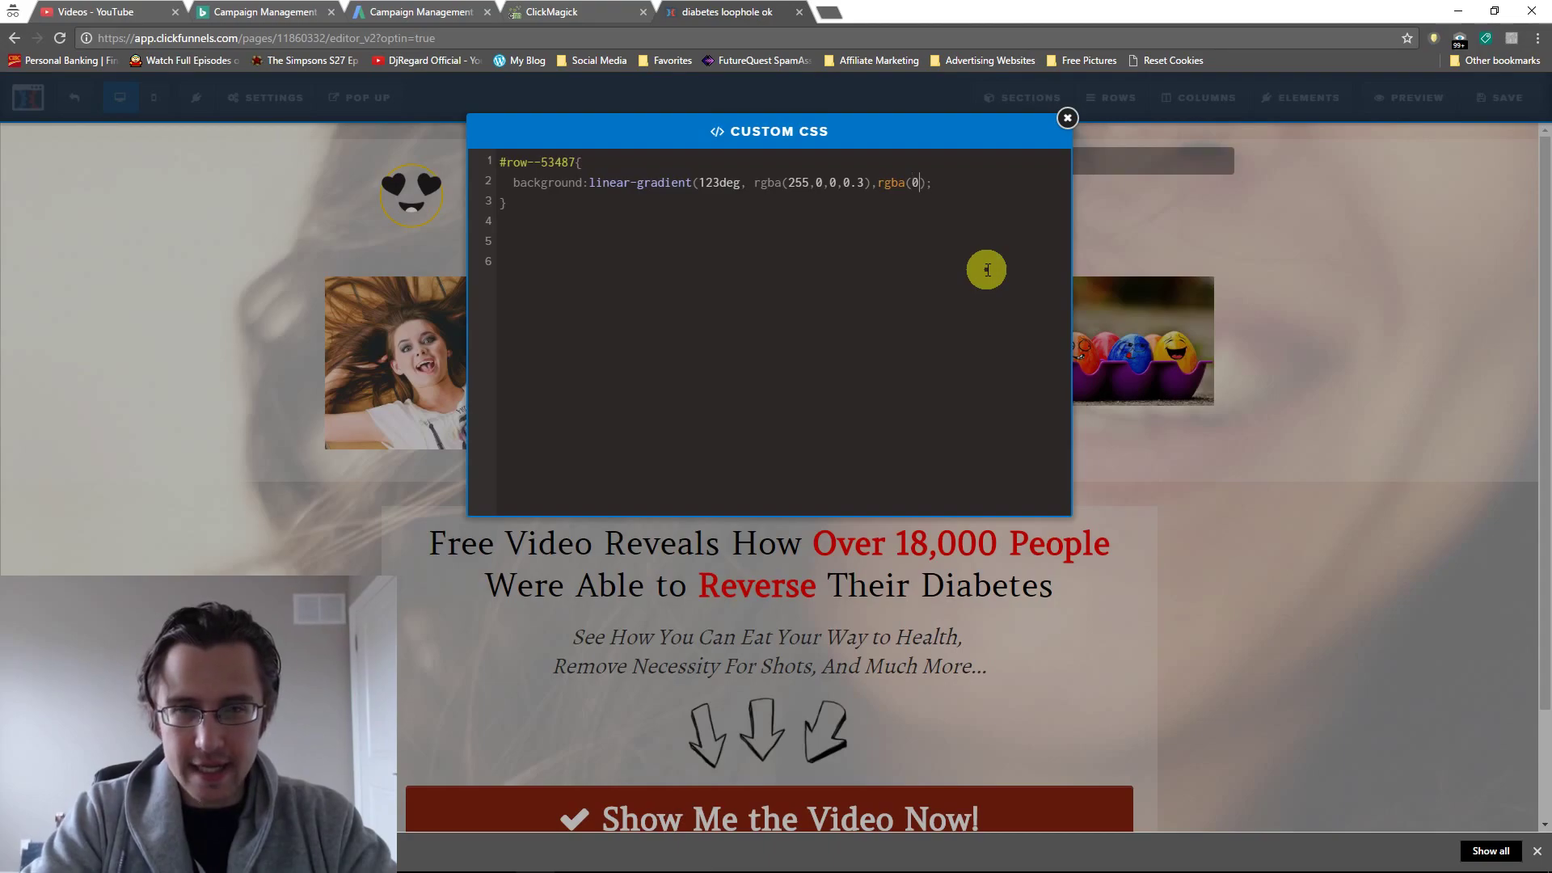
text(255)
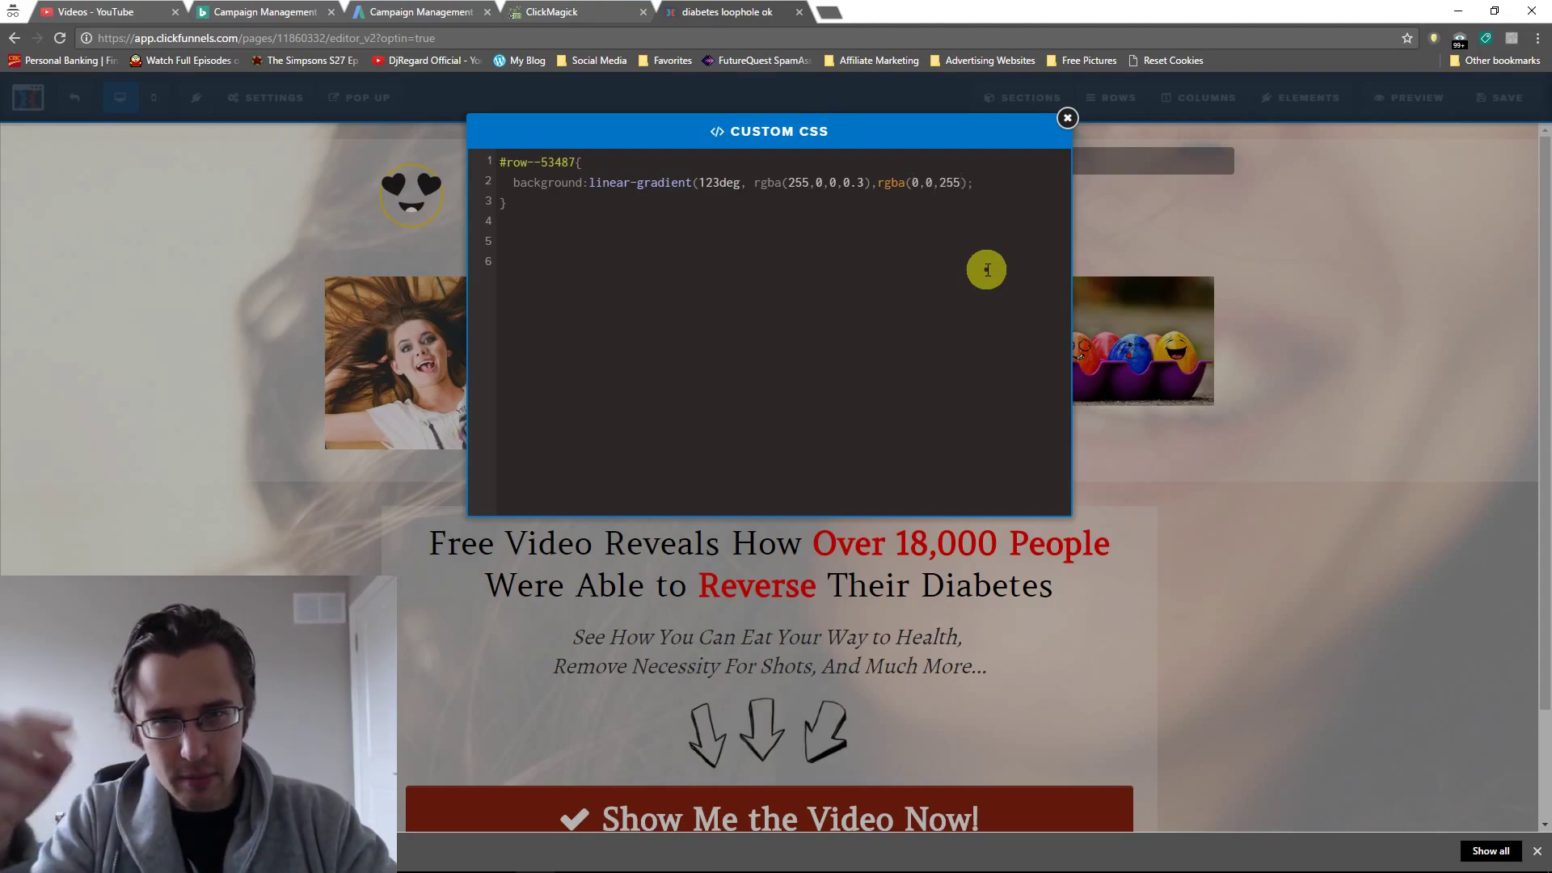
text(,0.3)
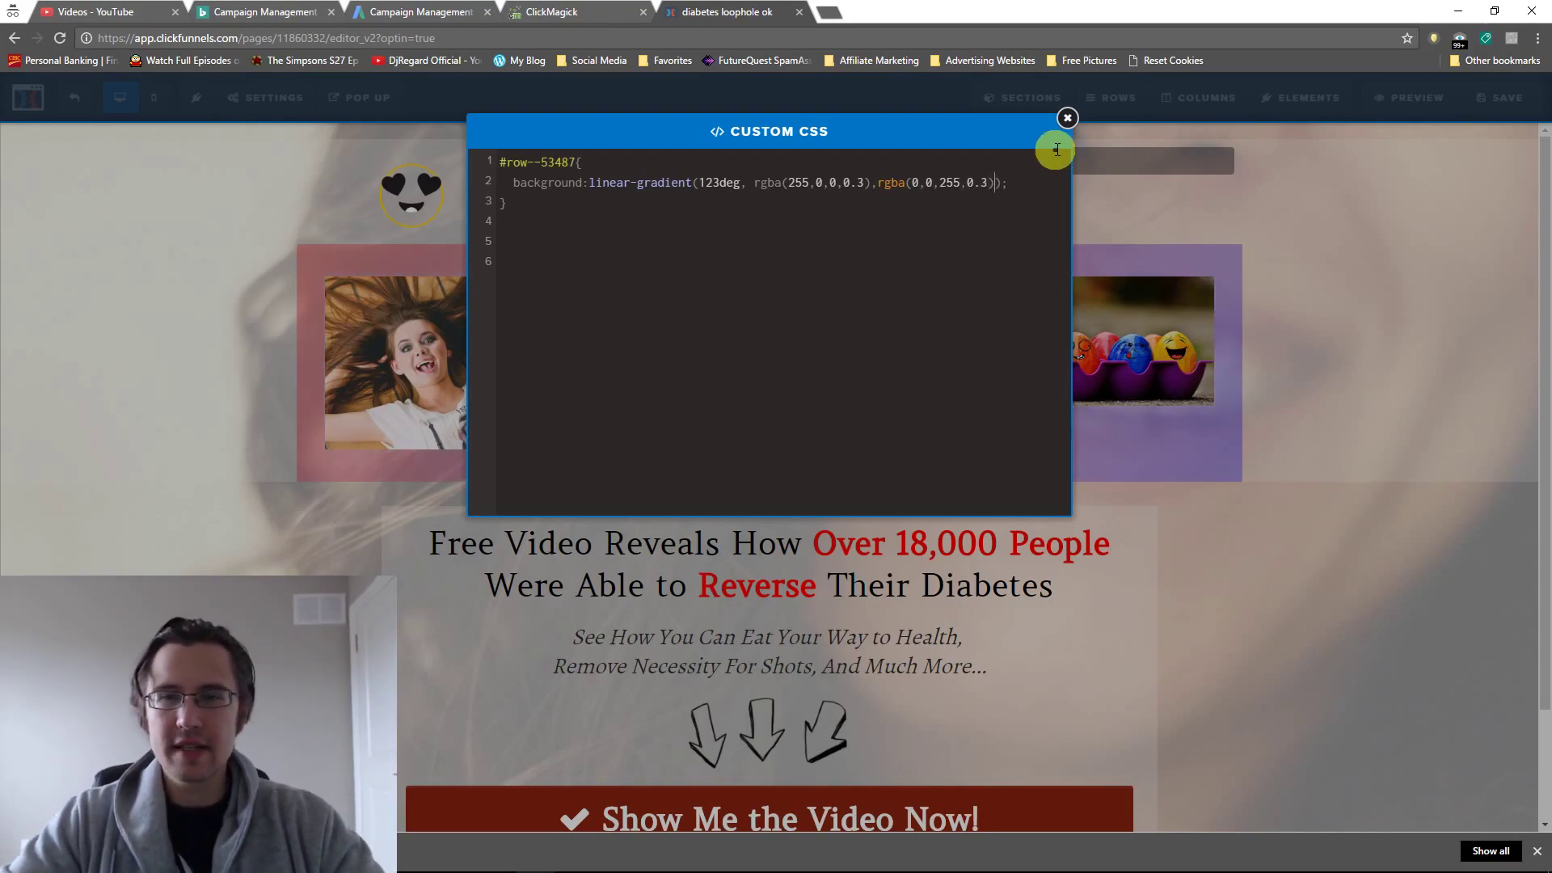
click(1067, 119)
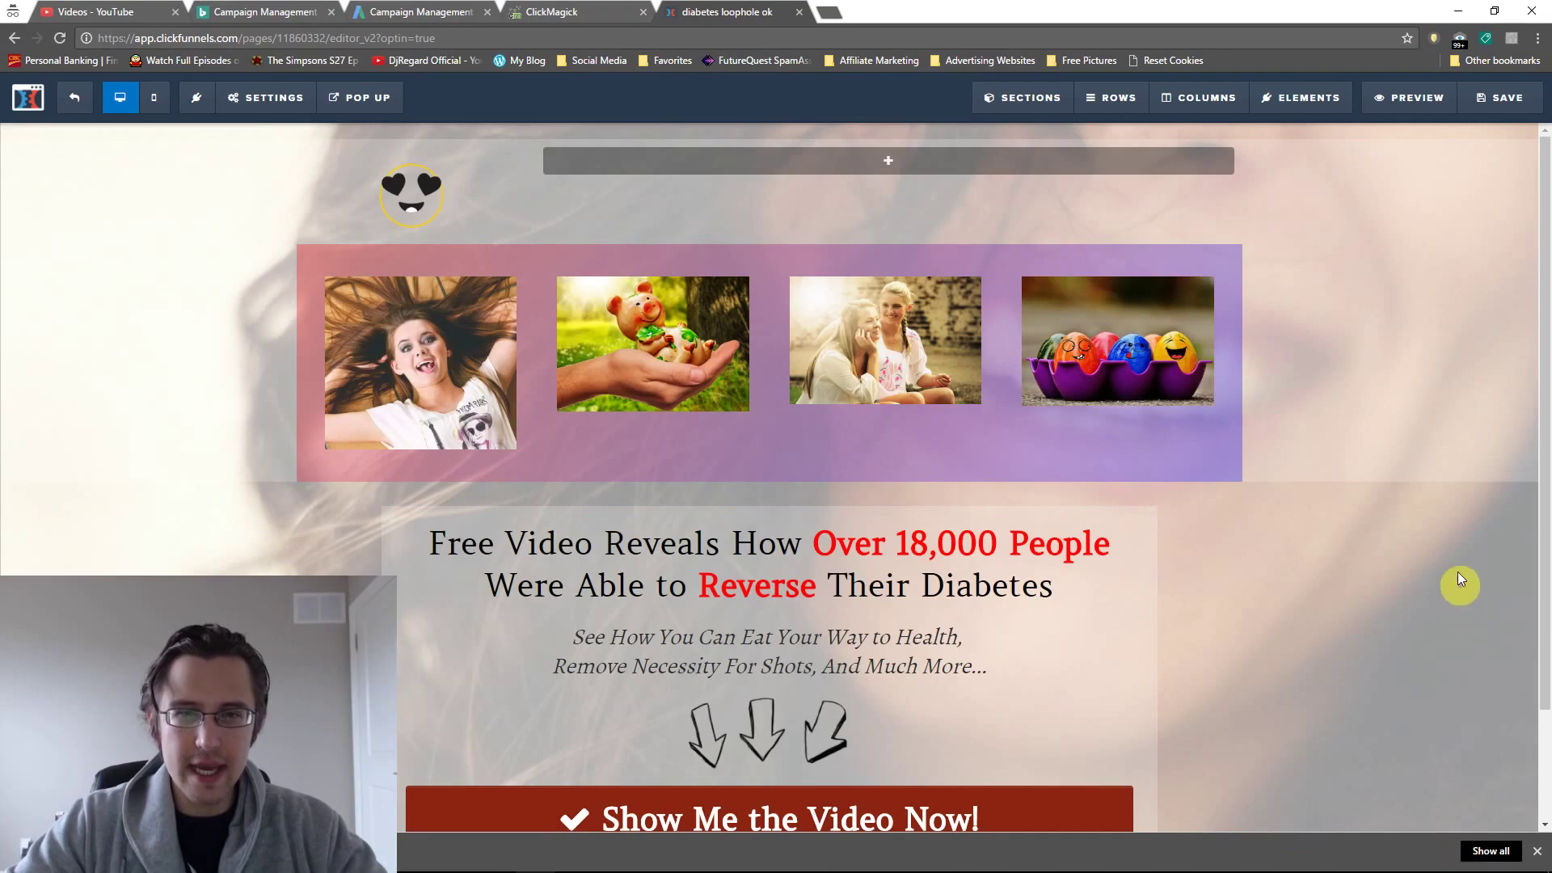
Change the gradient's first color to rgba(0,0,255,0.3) and set the second color's opacity to 1 in the custom CSS
click(287, 95)
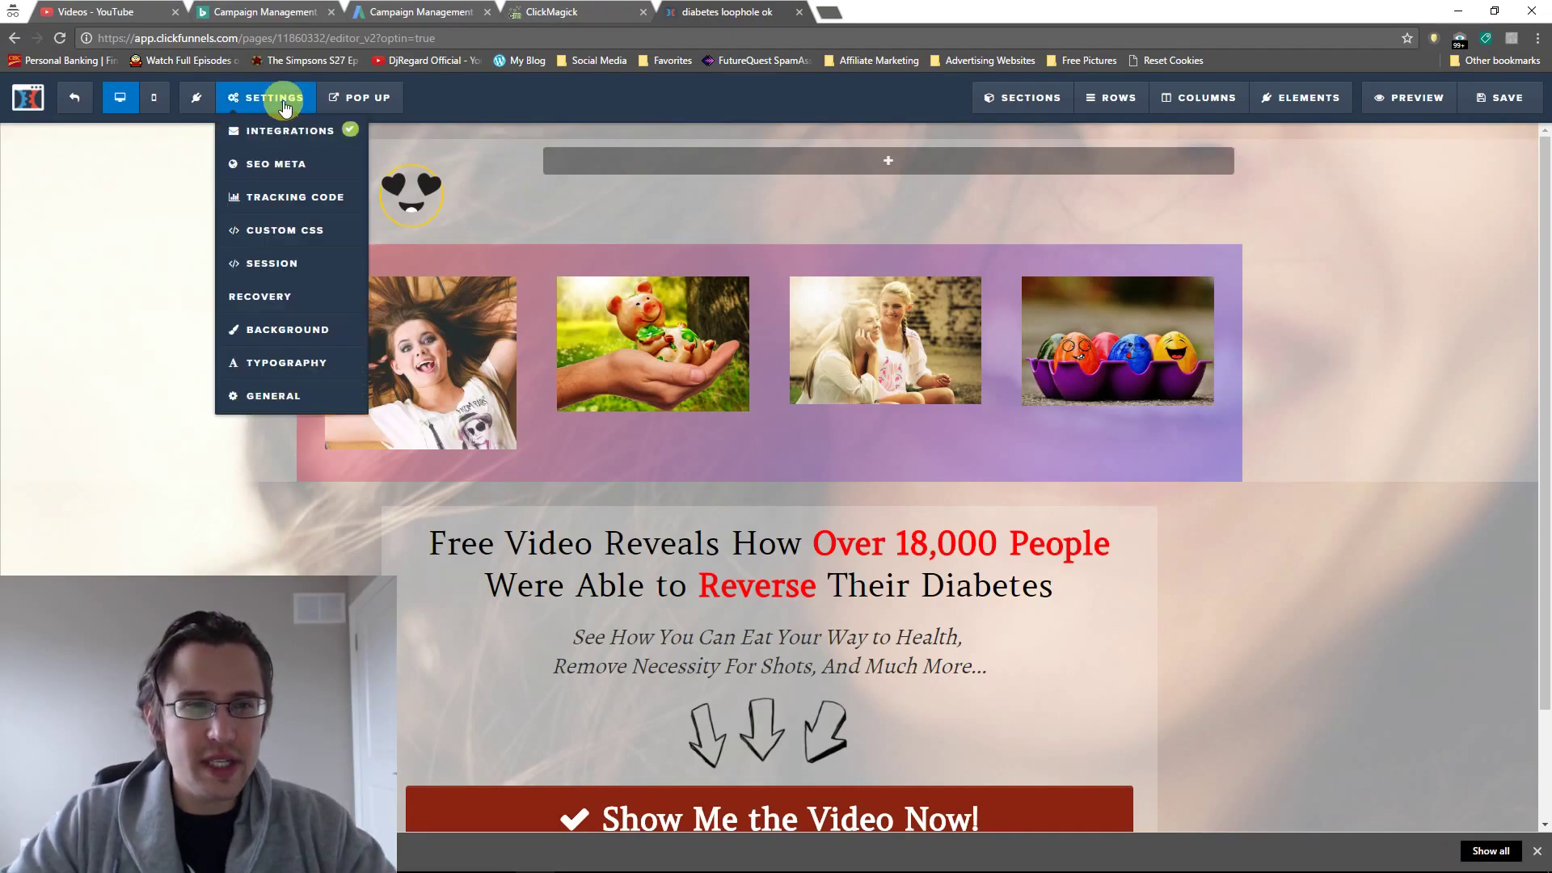
click(287, 230)
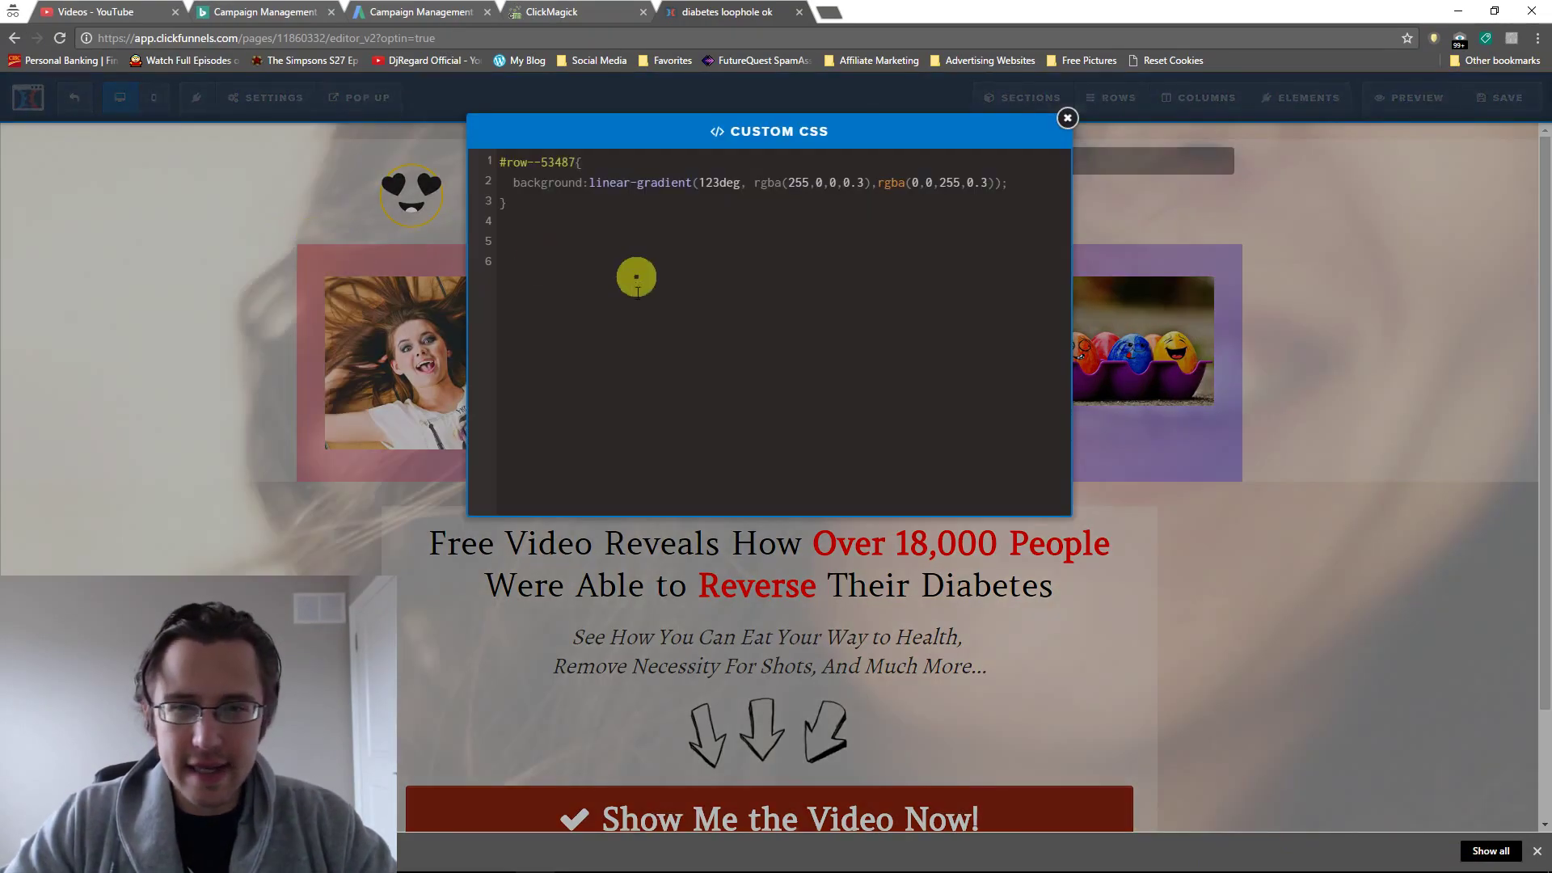
double_click(799, 182)
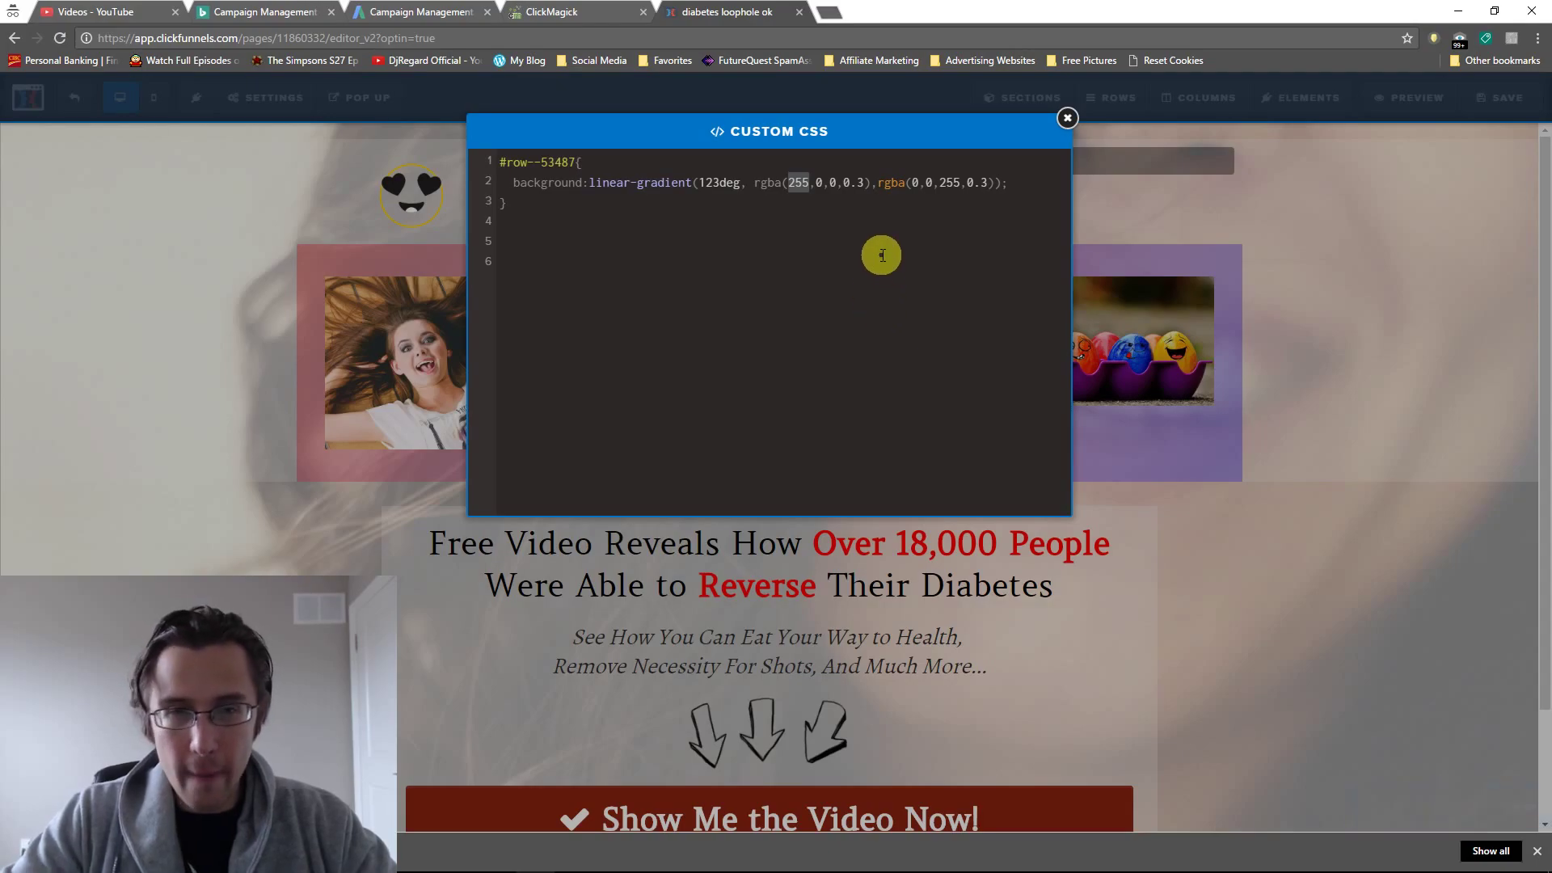
text(0)
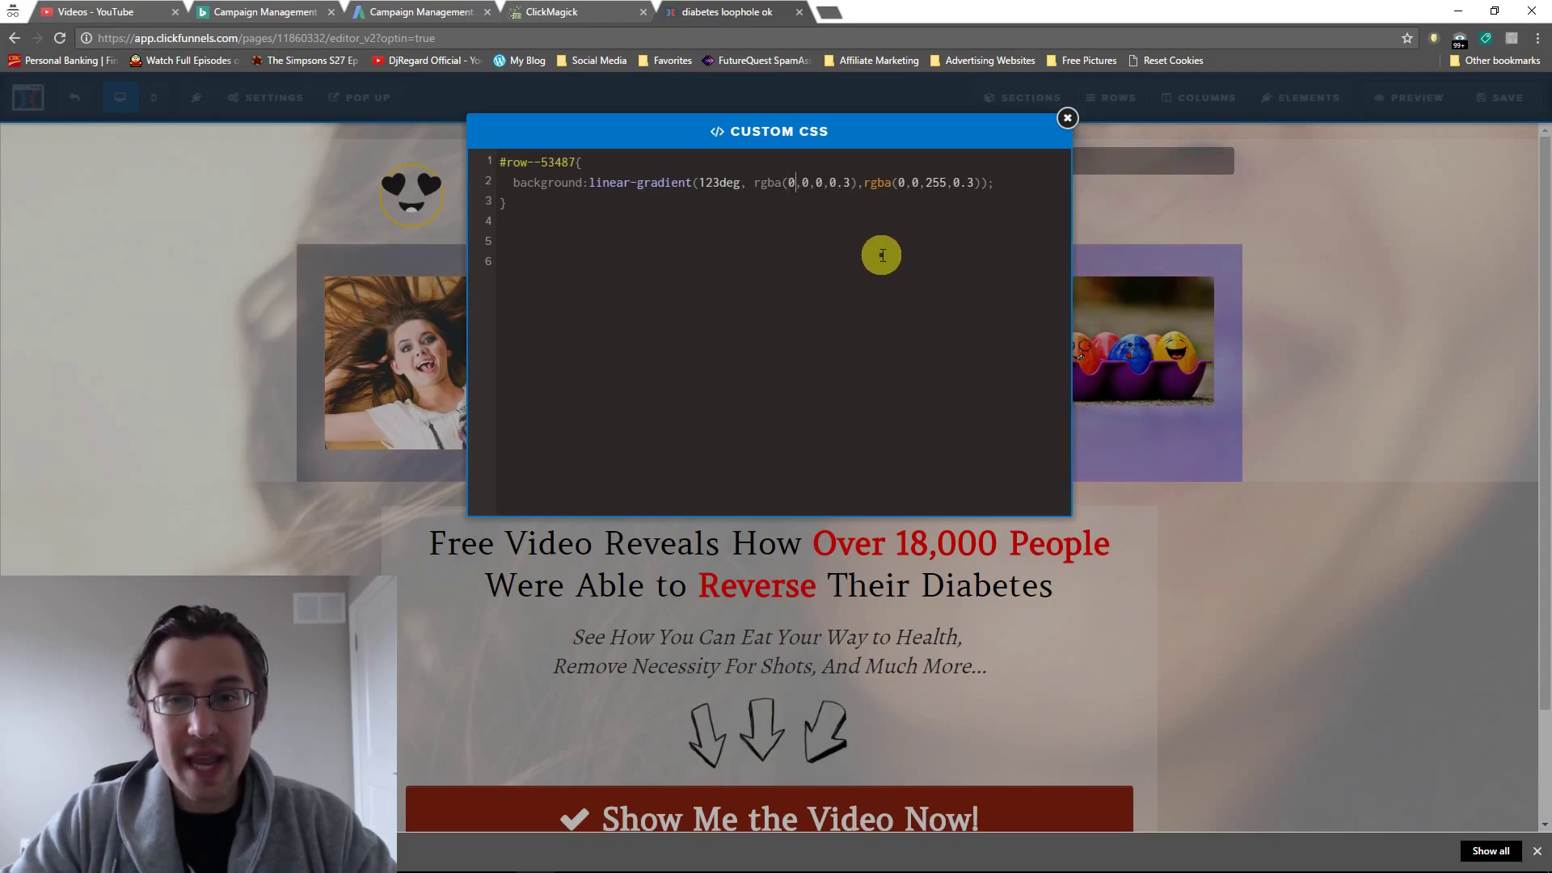
double_click(831, 182)
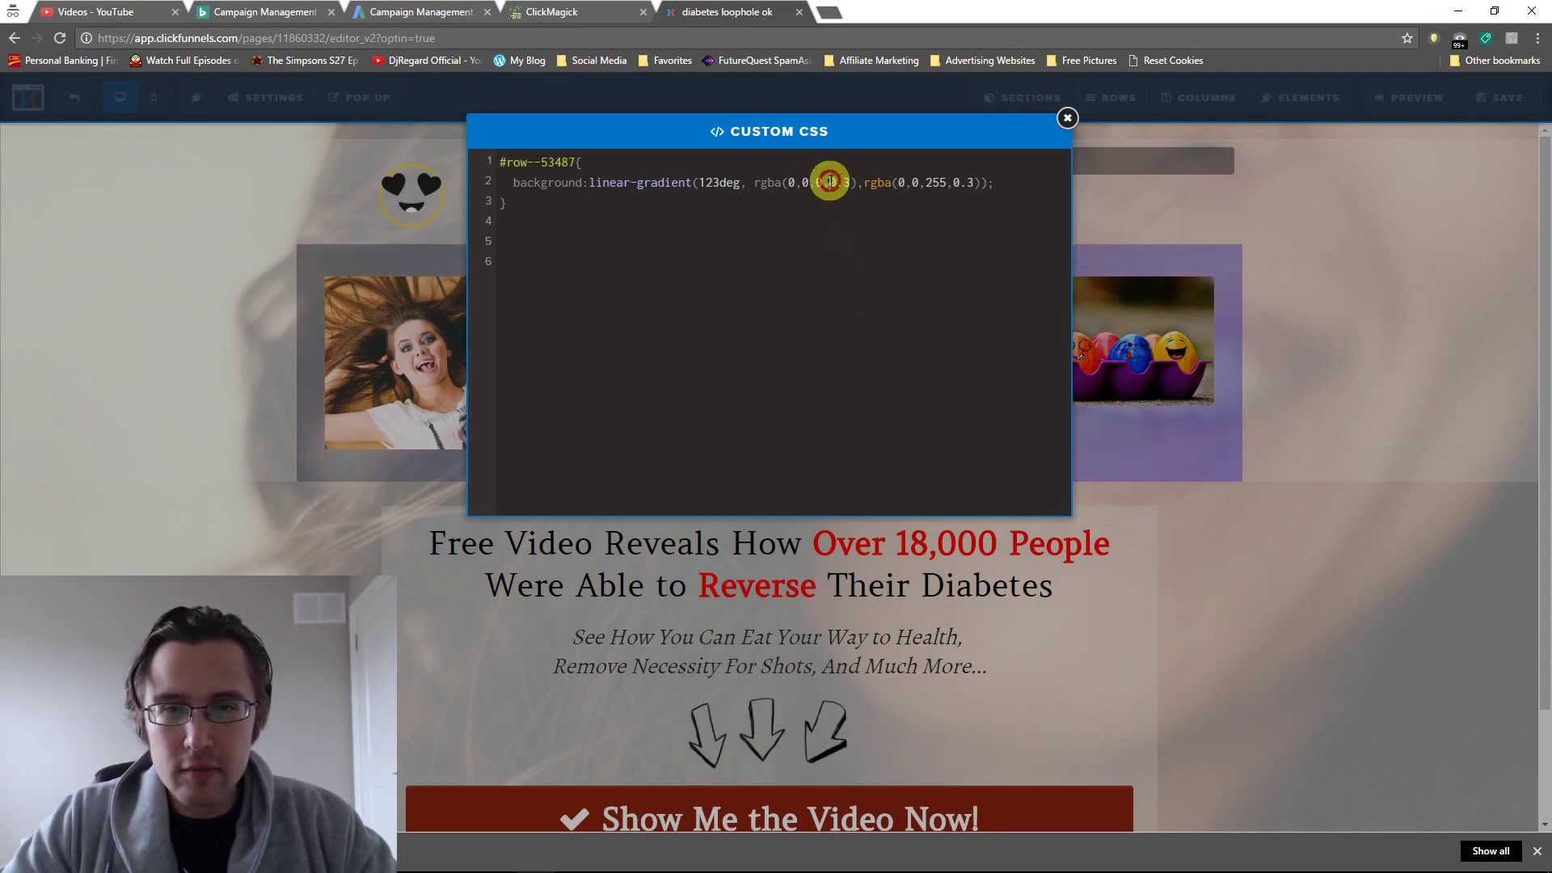
double_click(818, 182)
text(255)
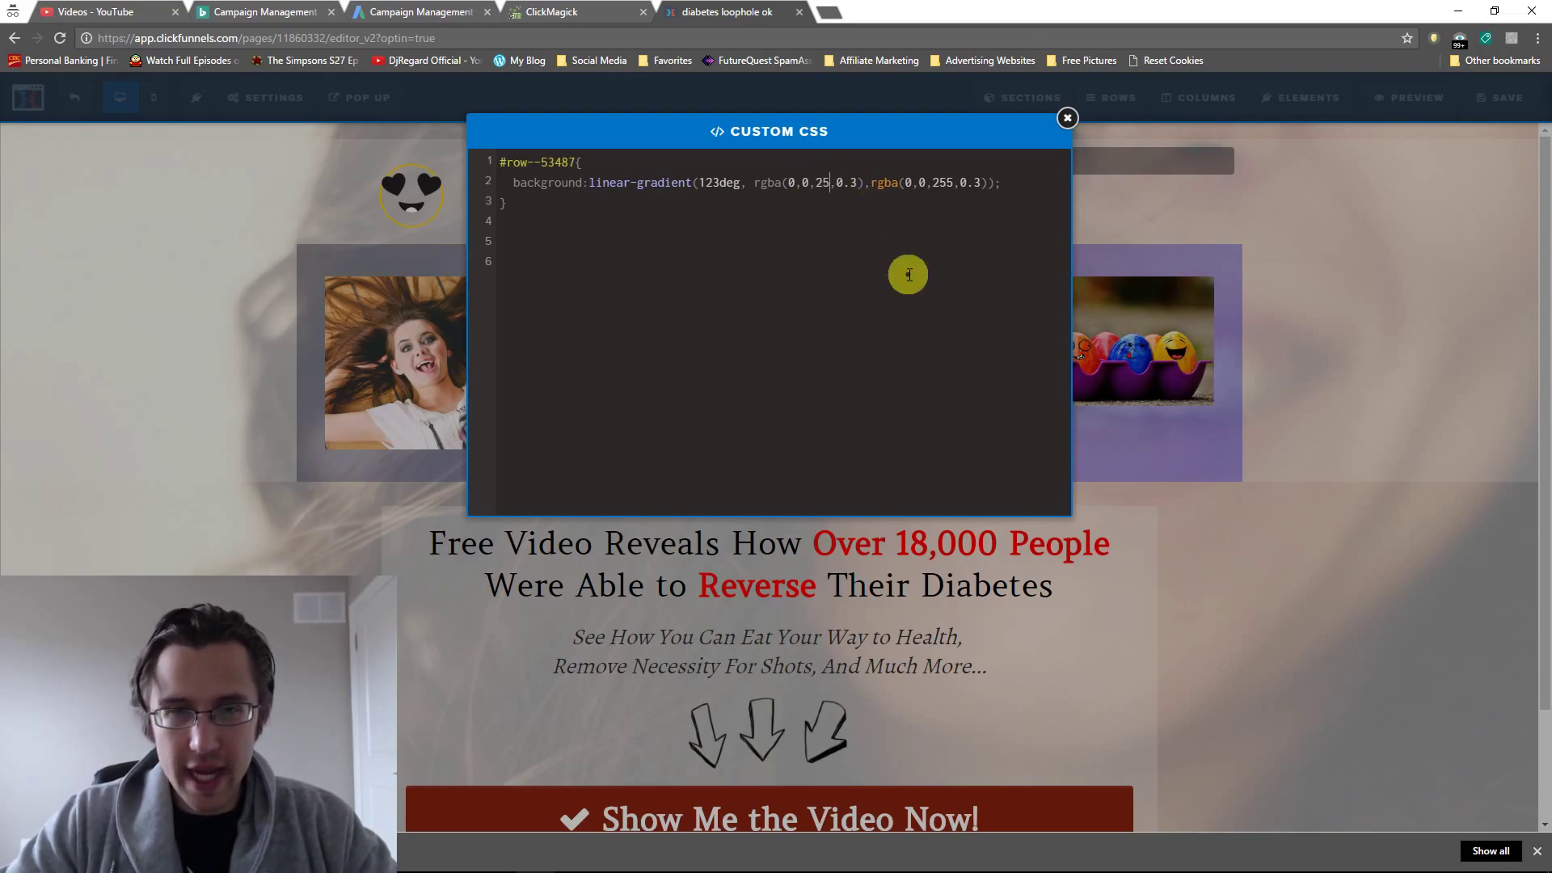
double_click(984, 183)
text(1)
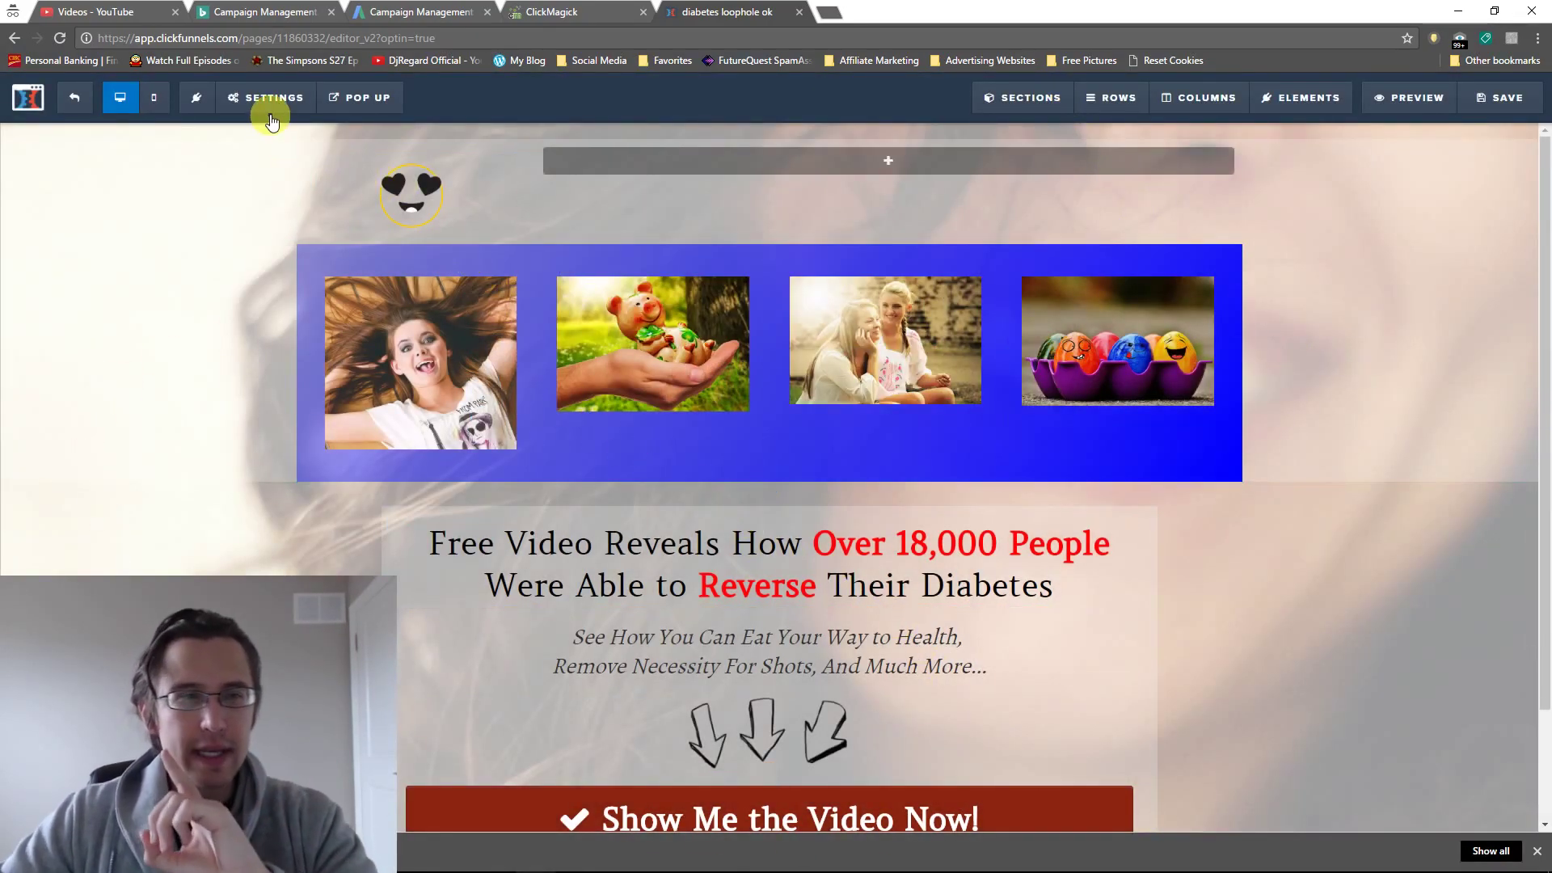
Add rgba(0,0,255,0.75) after the linear gradient in the row's background rule
mouse_move(268, 99)
click(265, 235)
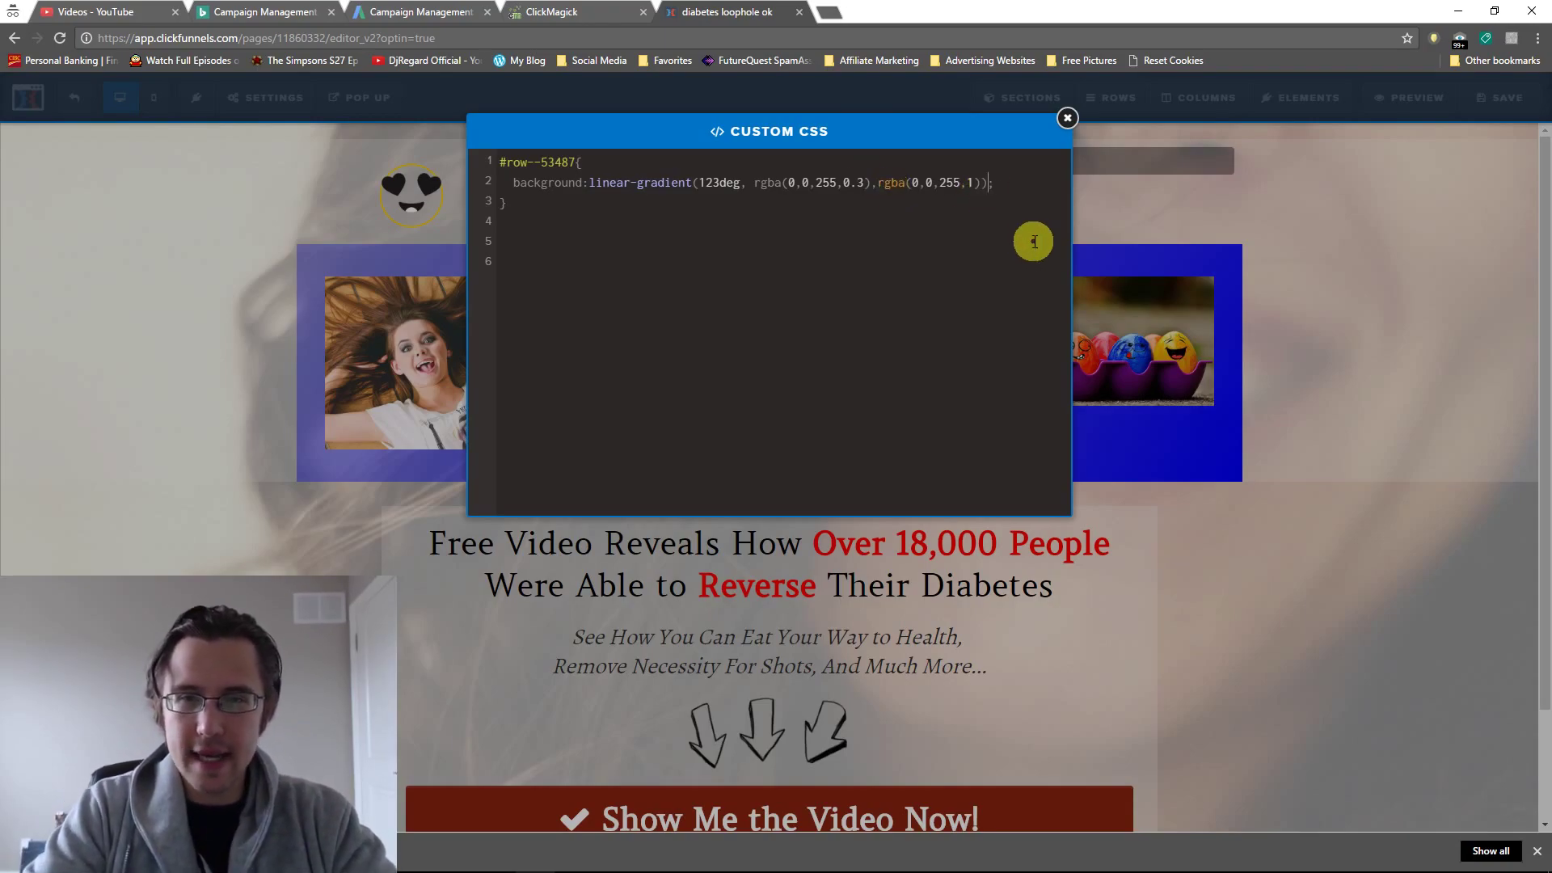
text(, rgba(0,0)
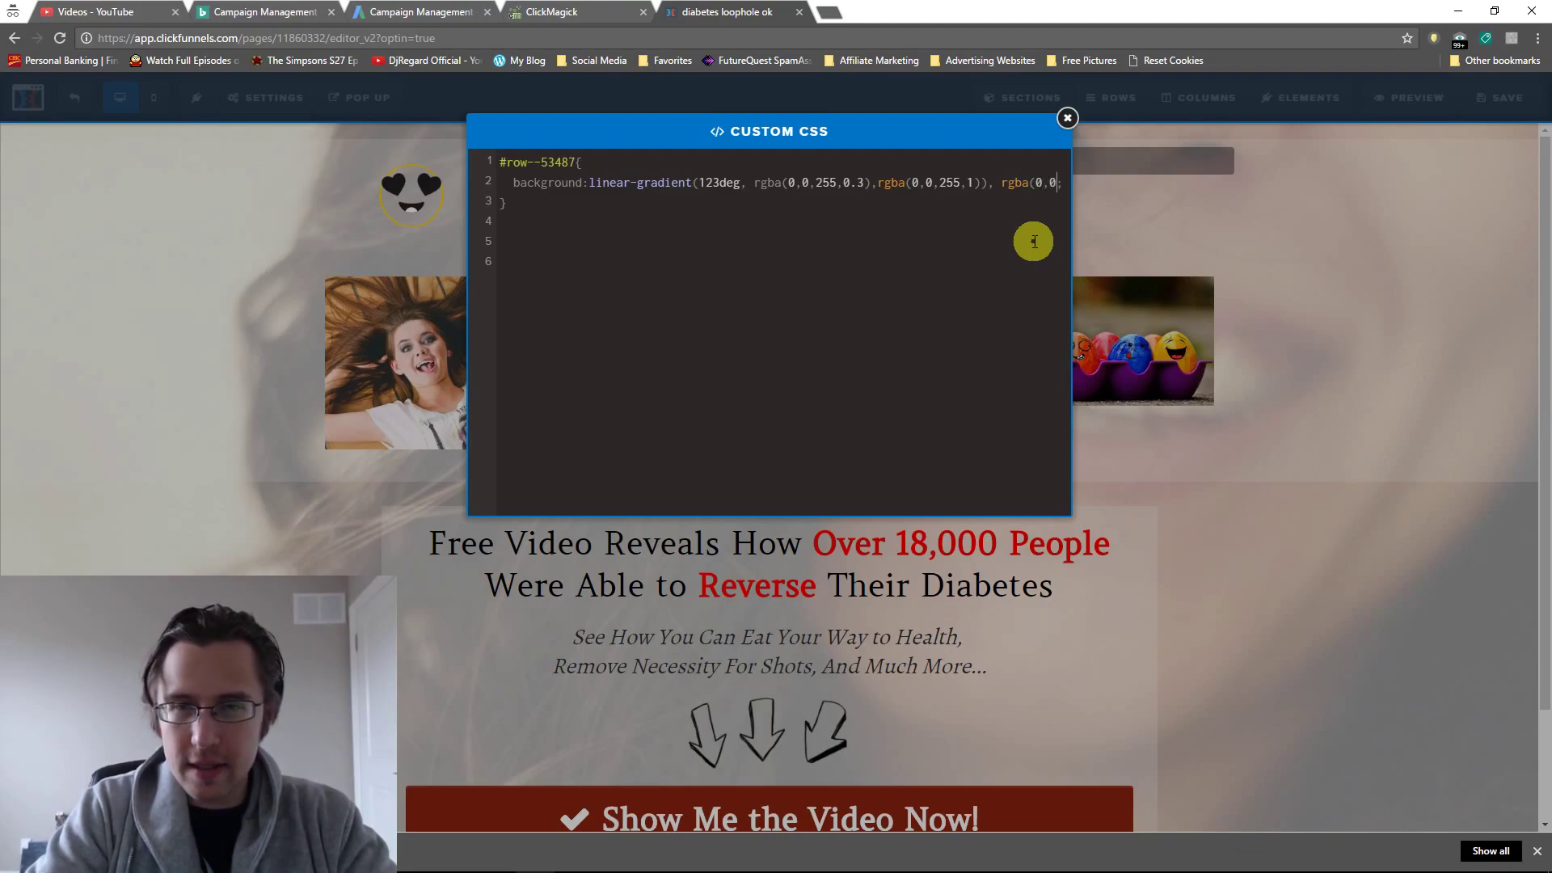
text(,255,)
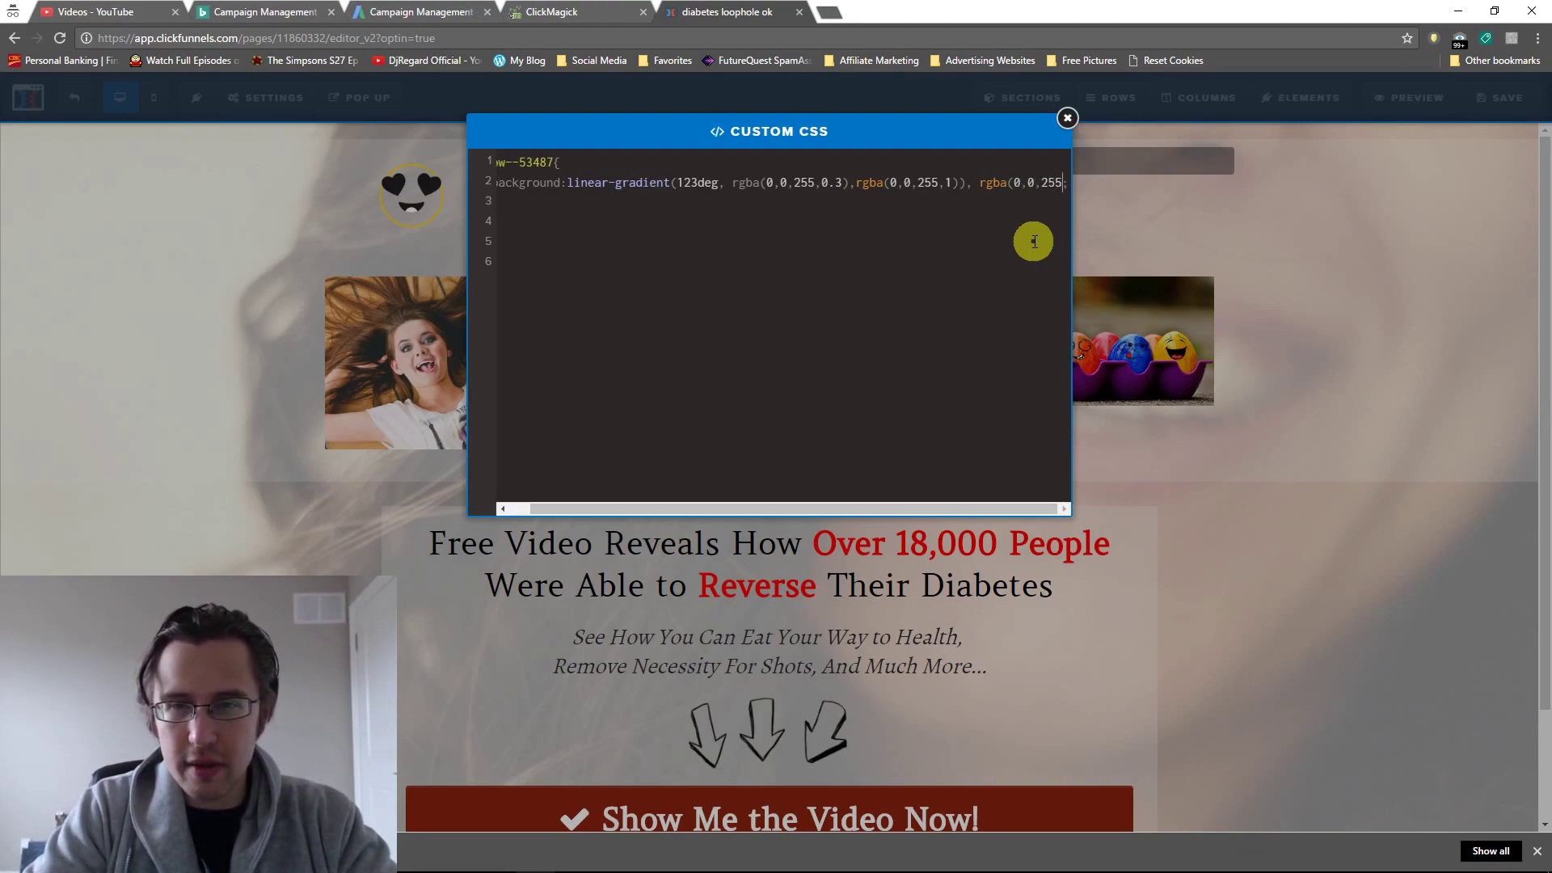
text(0.75)
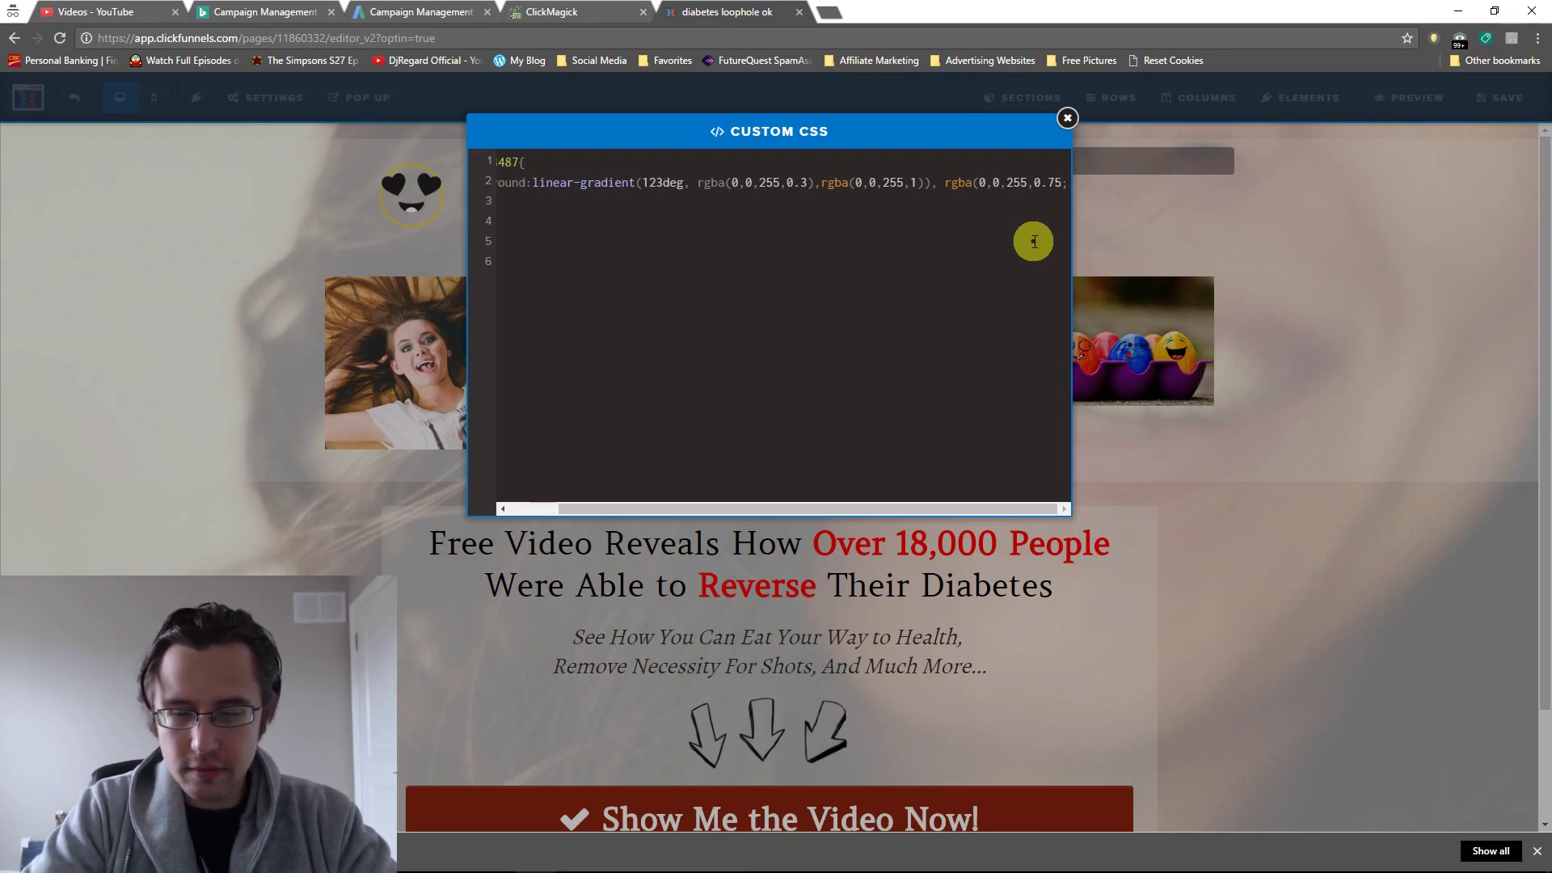
text())
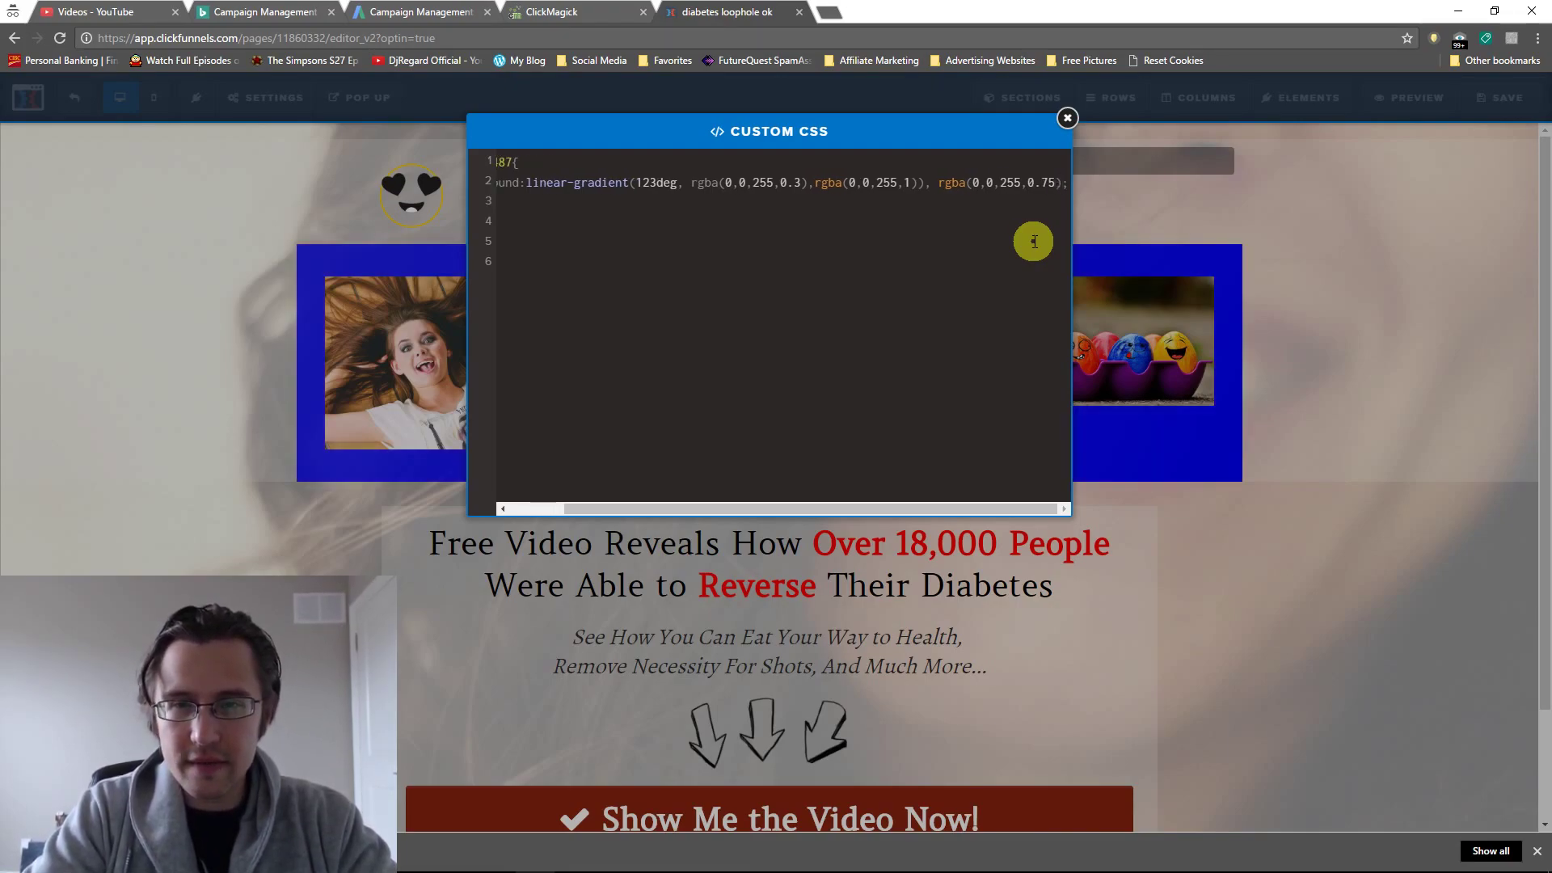
Append rgba(0,0,255,1) as the last color in the row's background rule and add a closing parenthesis for the gradient
text(, rgba(0,0,255,1))
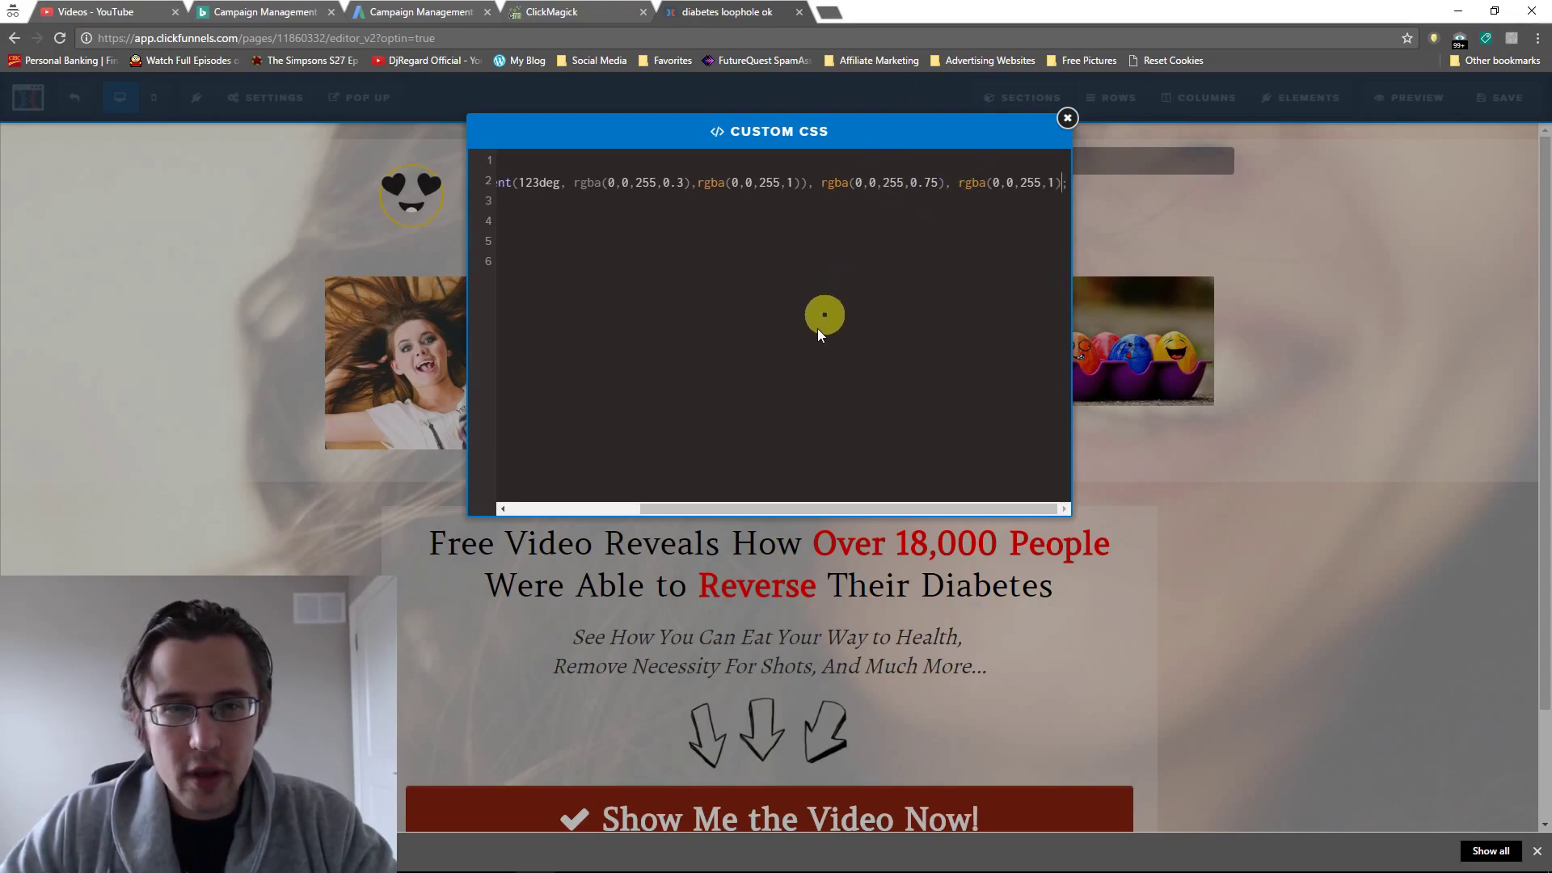
mouse_move(813, 506)
mouse_down()
mouse_move(826, 503)
mouse_move(735, 500)
mouse_move(818, 501)
mouse_up()
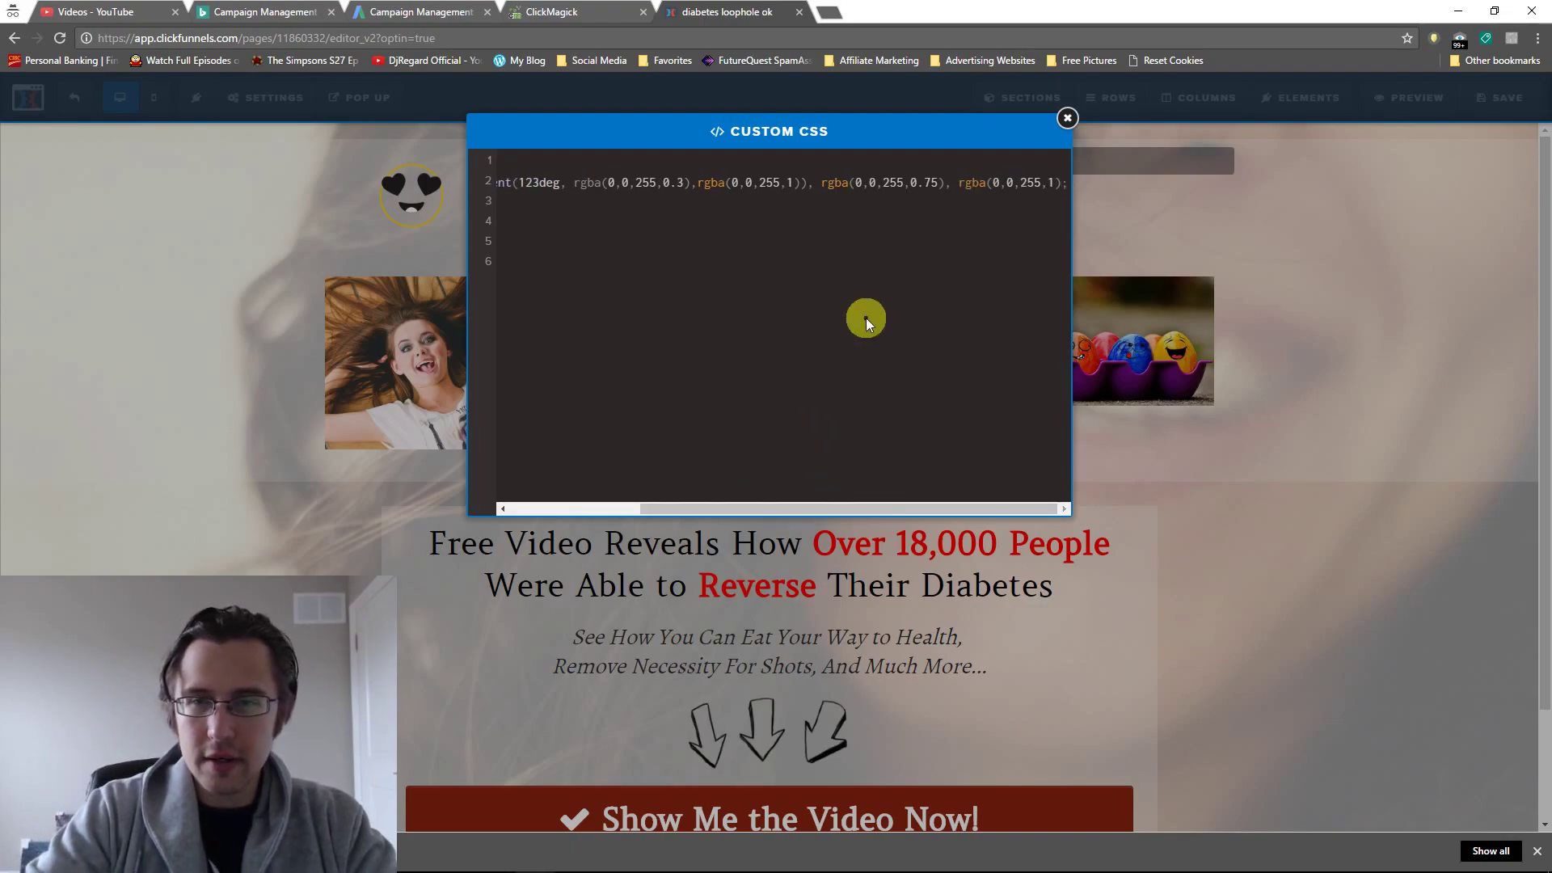
text())
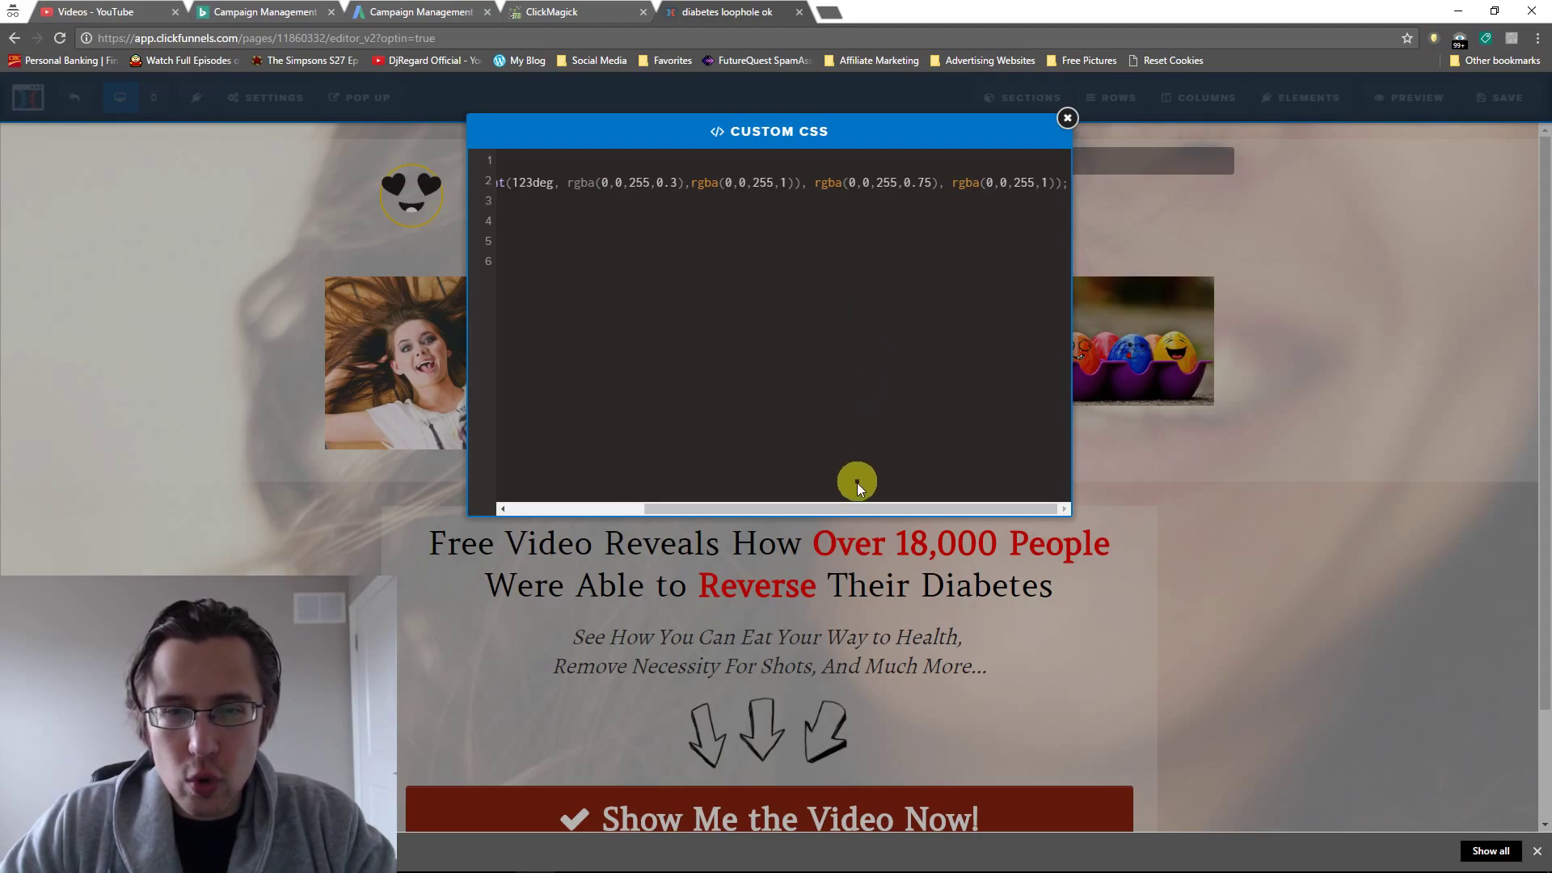
Replace the linear gradient's 123deg angle with the direction "to right" in the row's CSS rule
drag(847, 509, 701, 491)
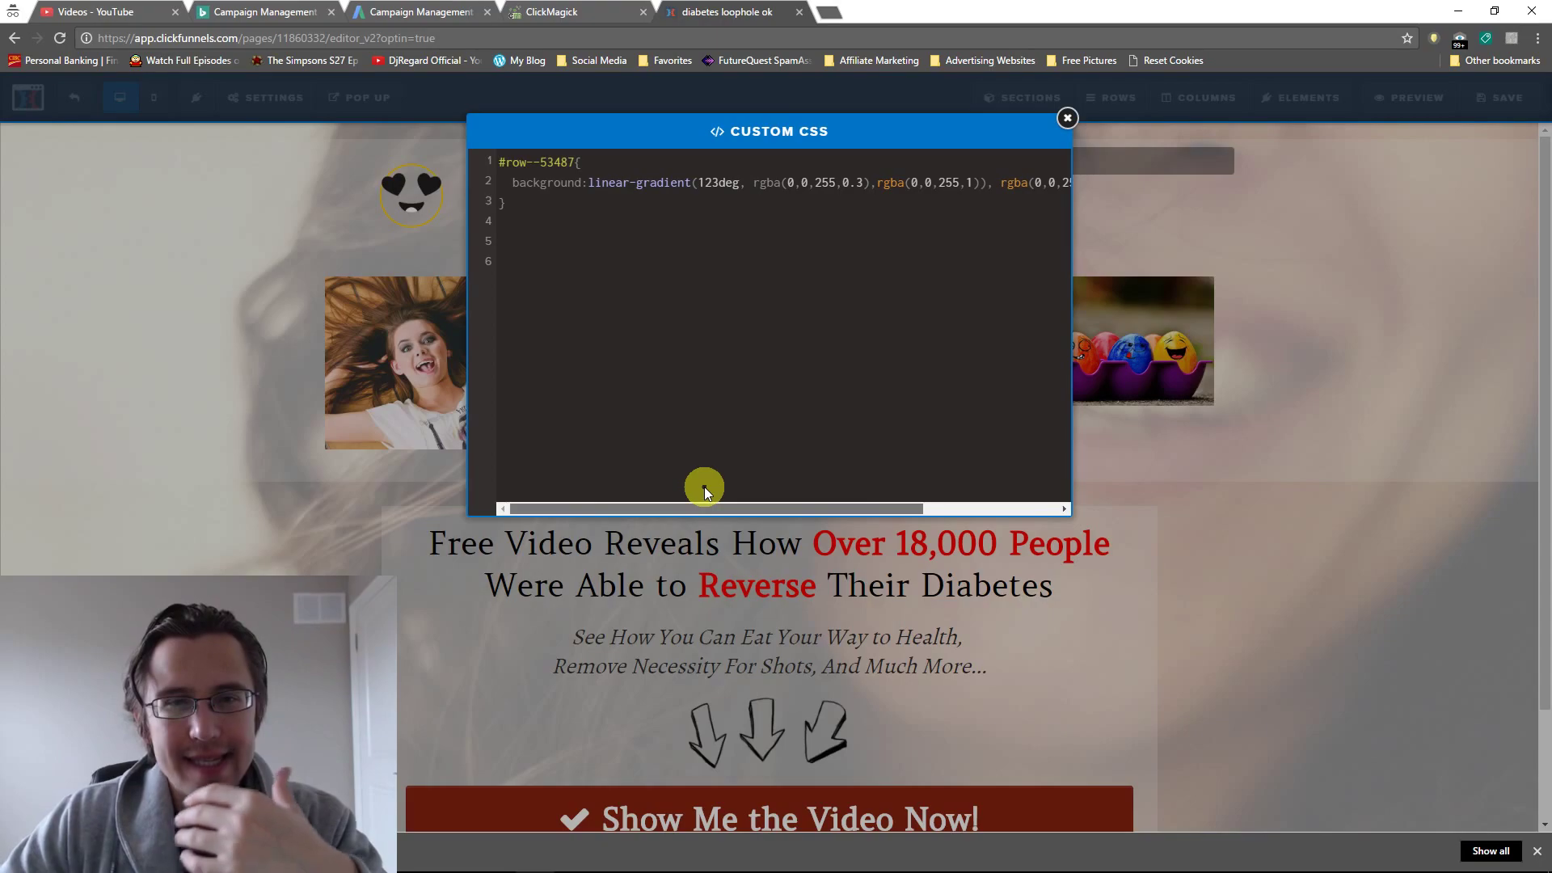
click(720, 182)
double_click(721, 183)
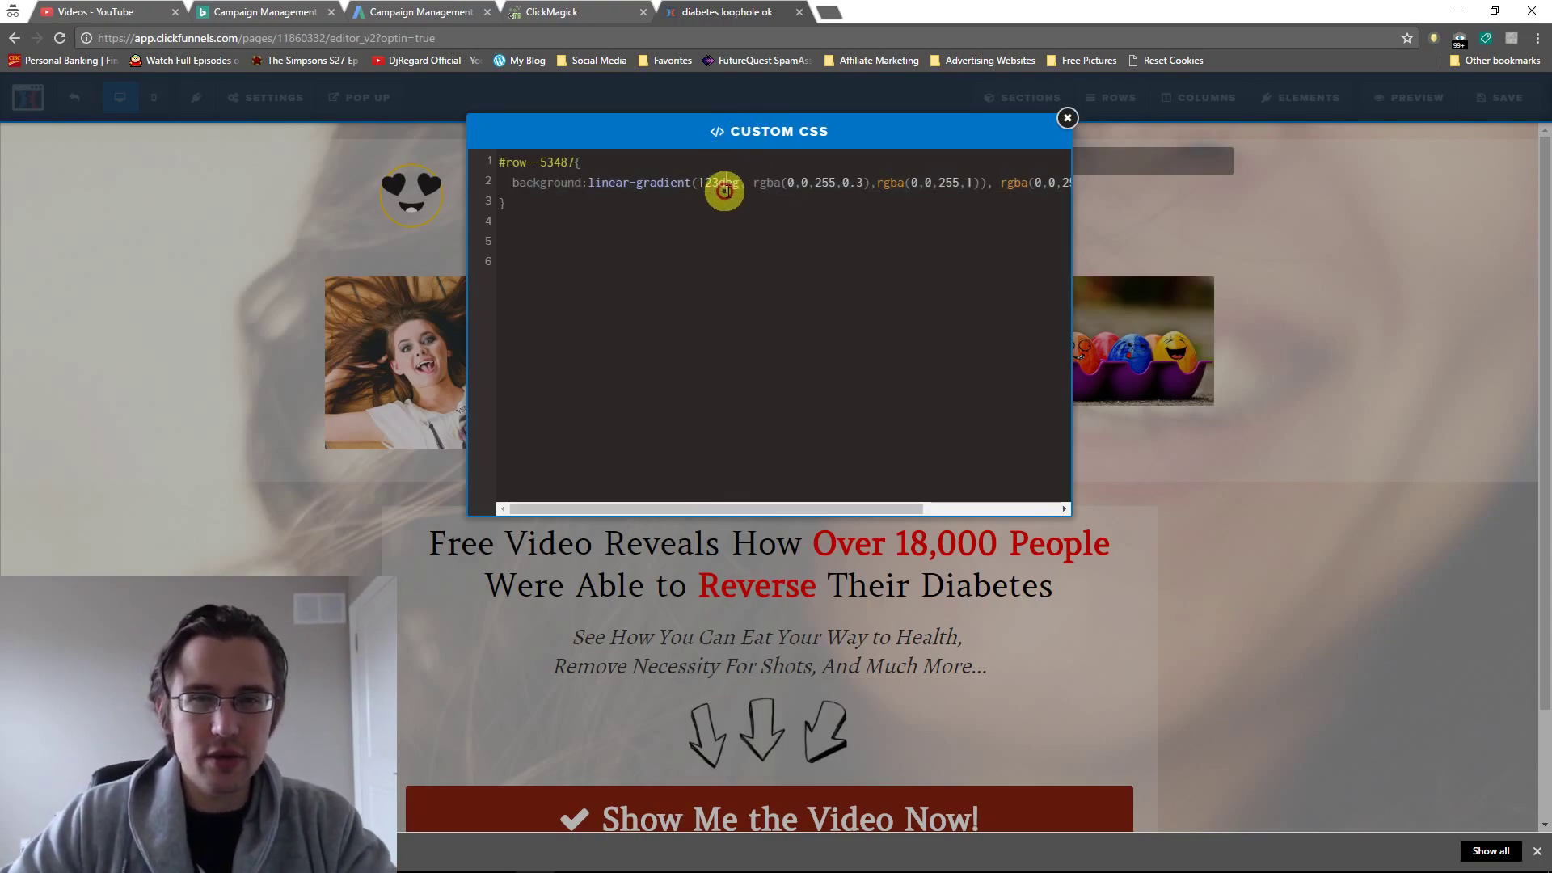
text(to right)
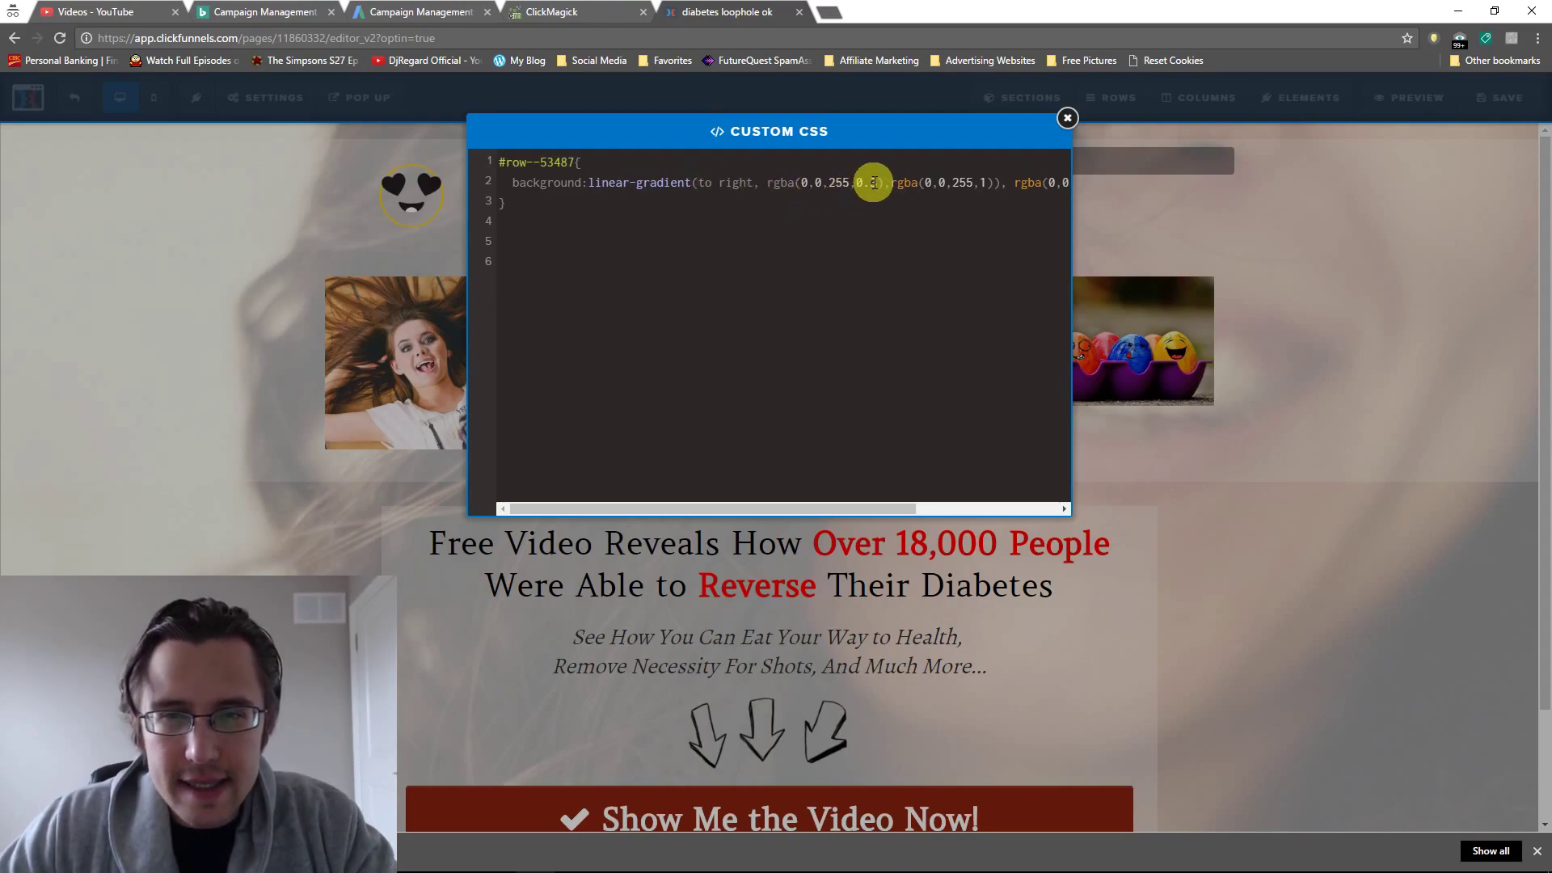
Set the opacity of the gradient's first color to 0.25
click(874, 181)
key(BackSpace)
text(25)
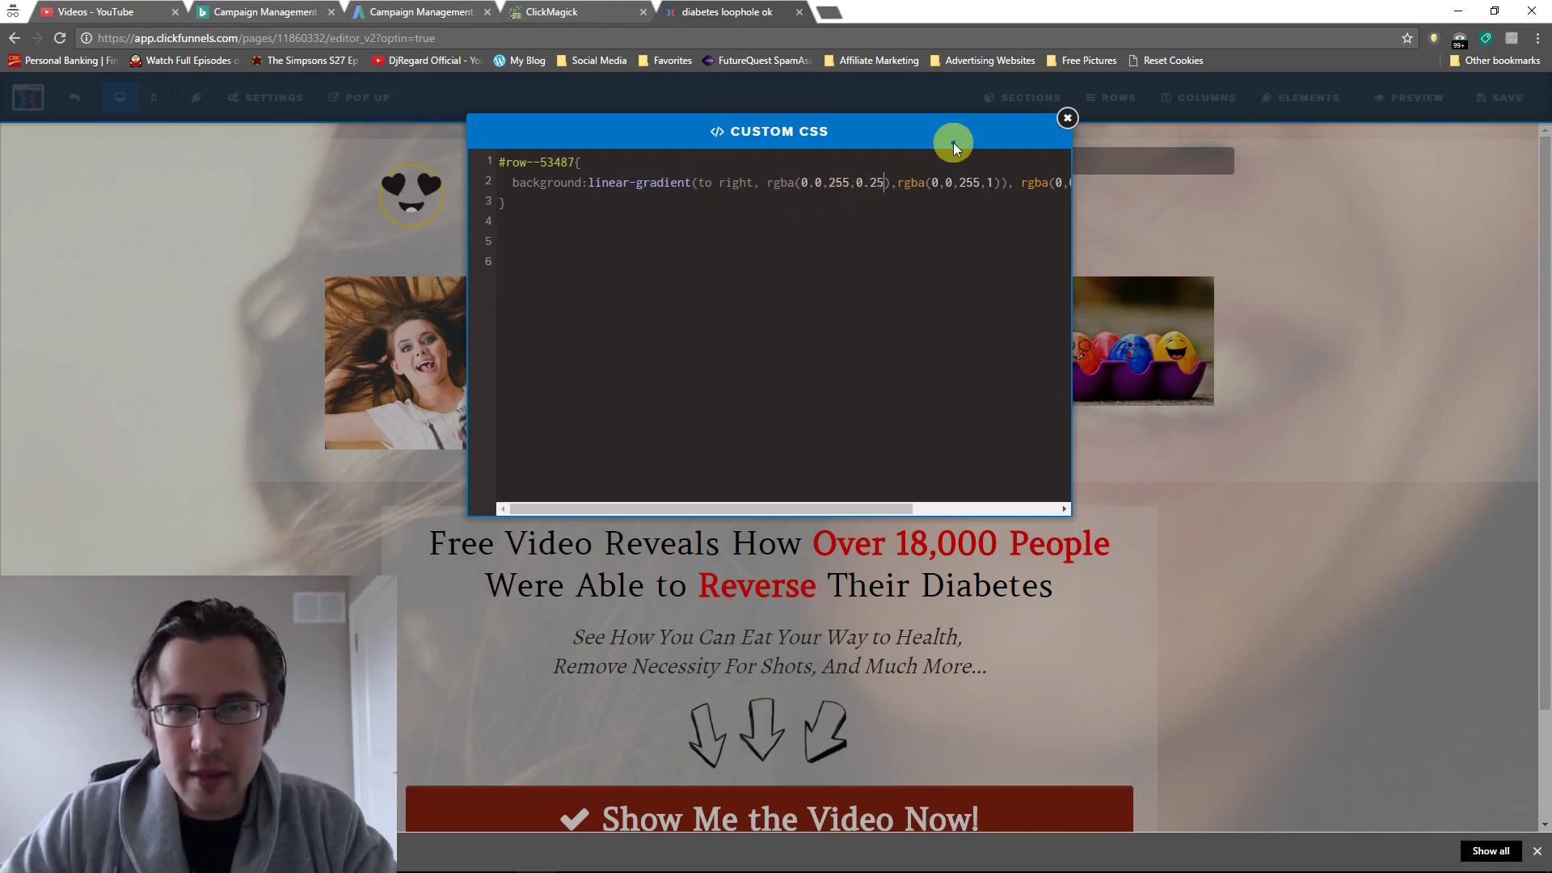
Set the second color's opacity to .5, remove the extra parenthesis after it, and close the custom CSS editor
drag(815, 496, 856, 505)
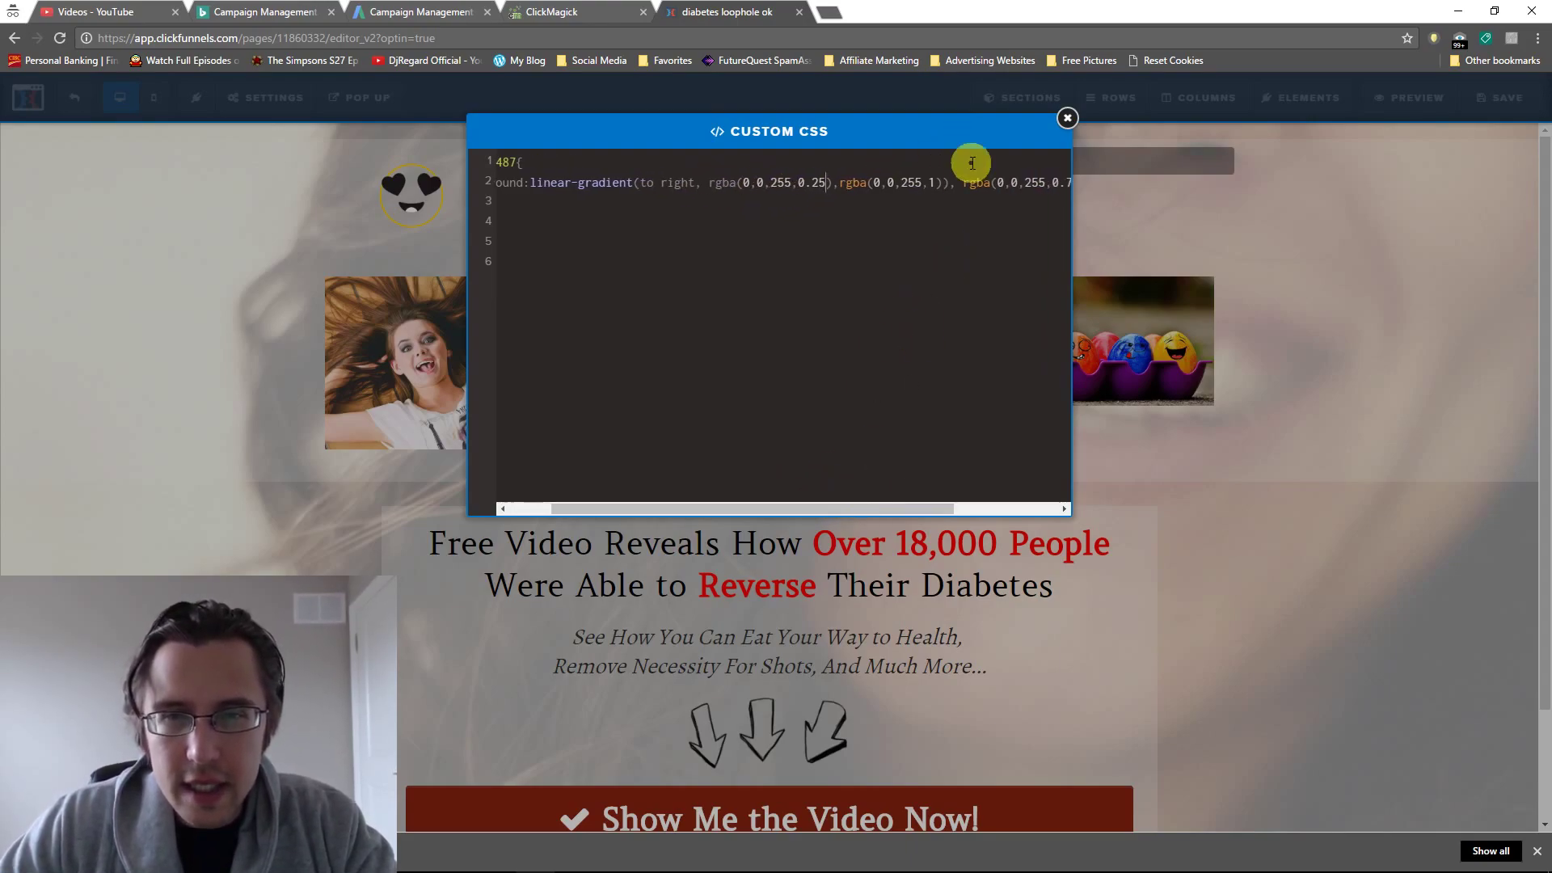
click(934, 182)
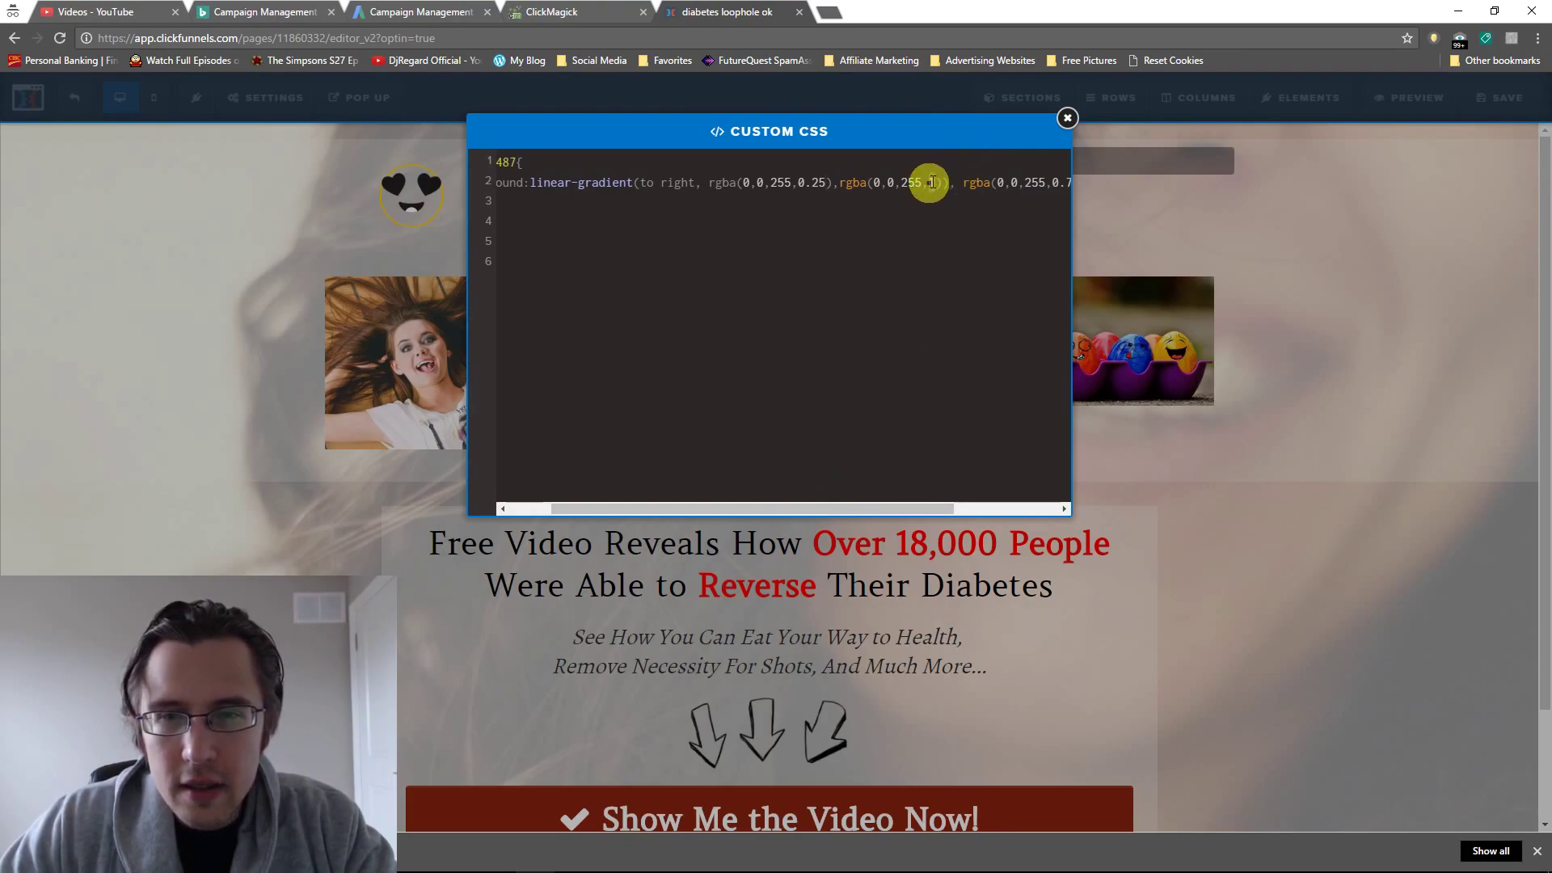
key(BackSpace)
text(.5)
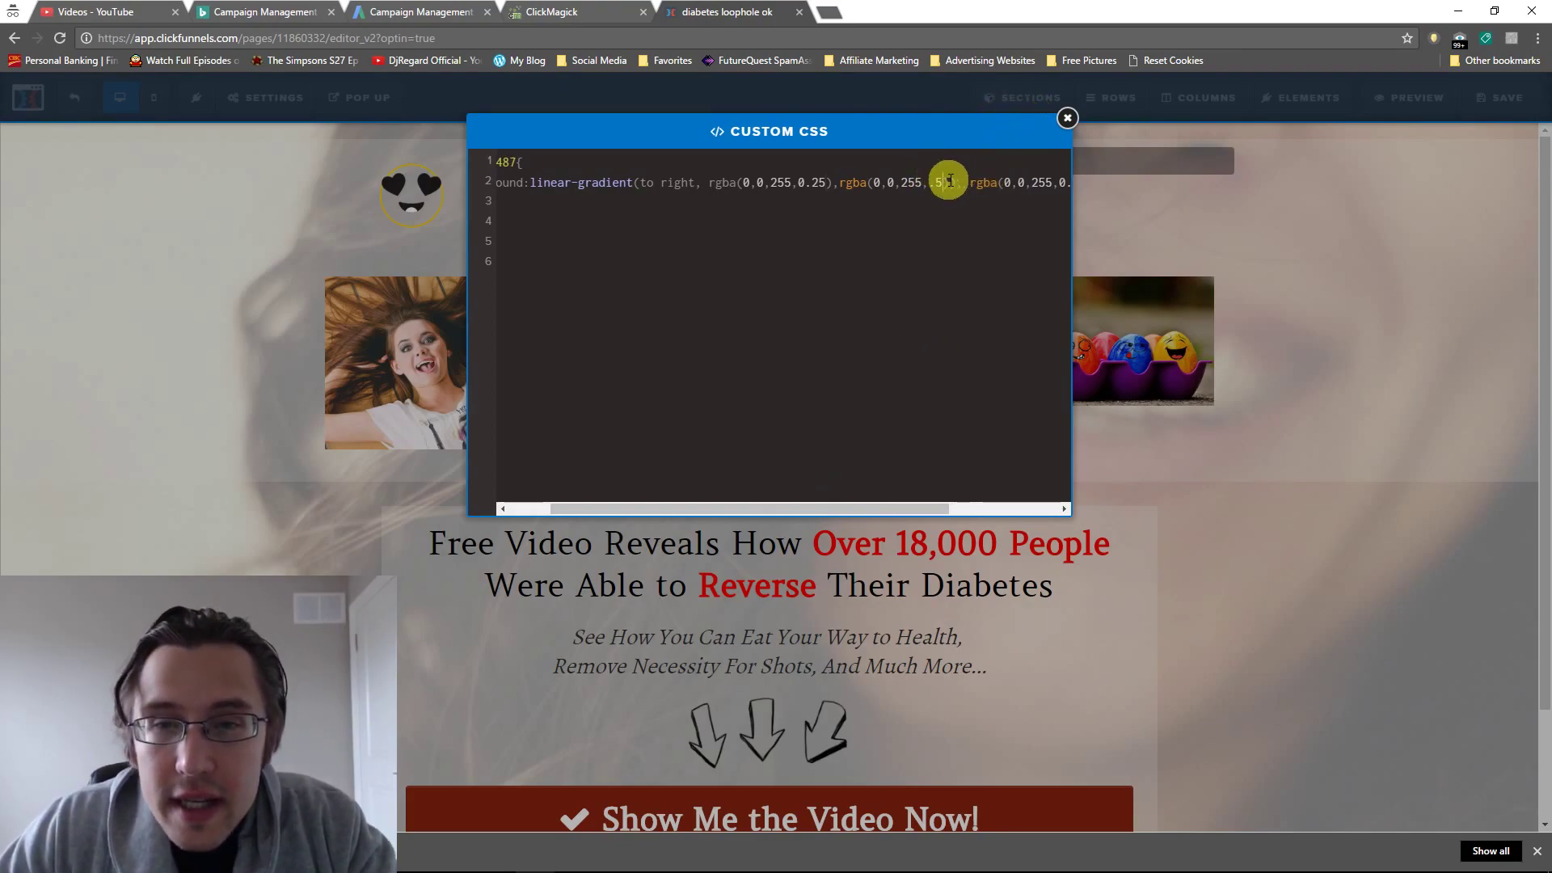
key(Delete)
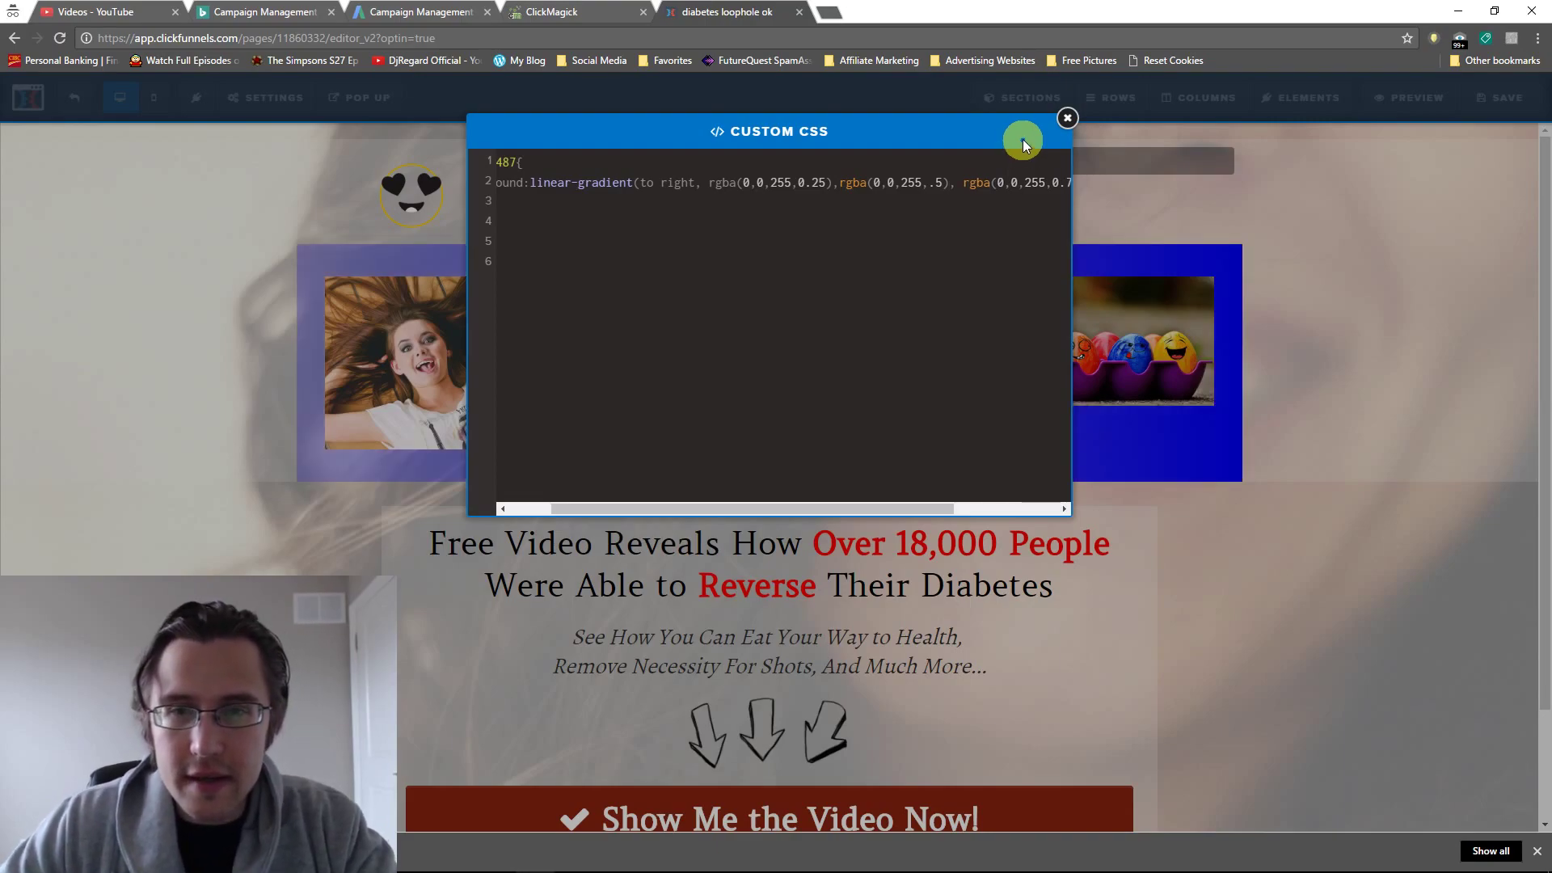
drag(841, 508, 941, 476)
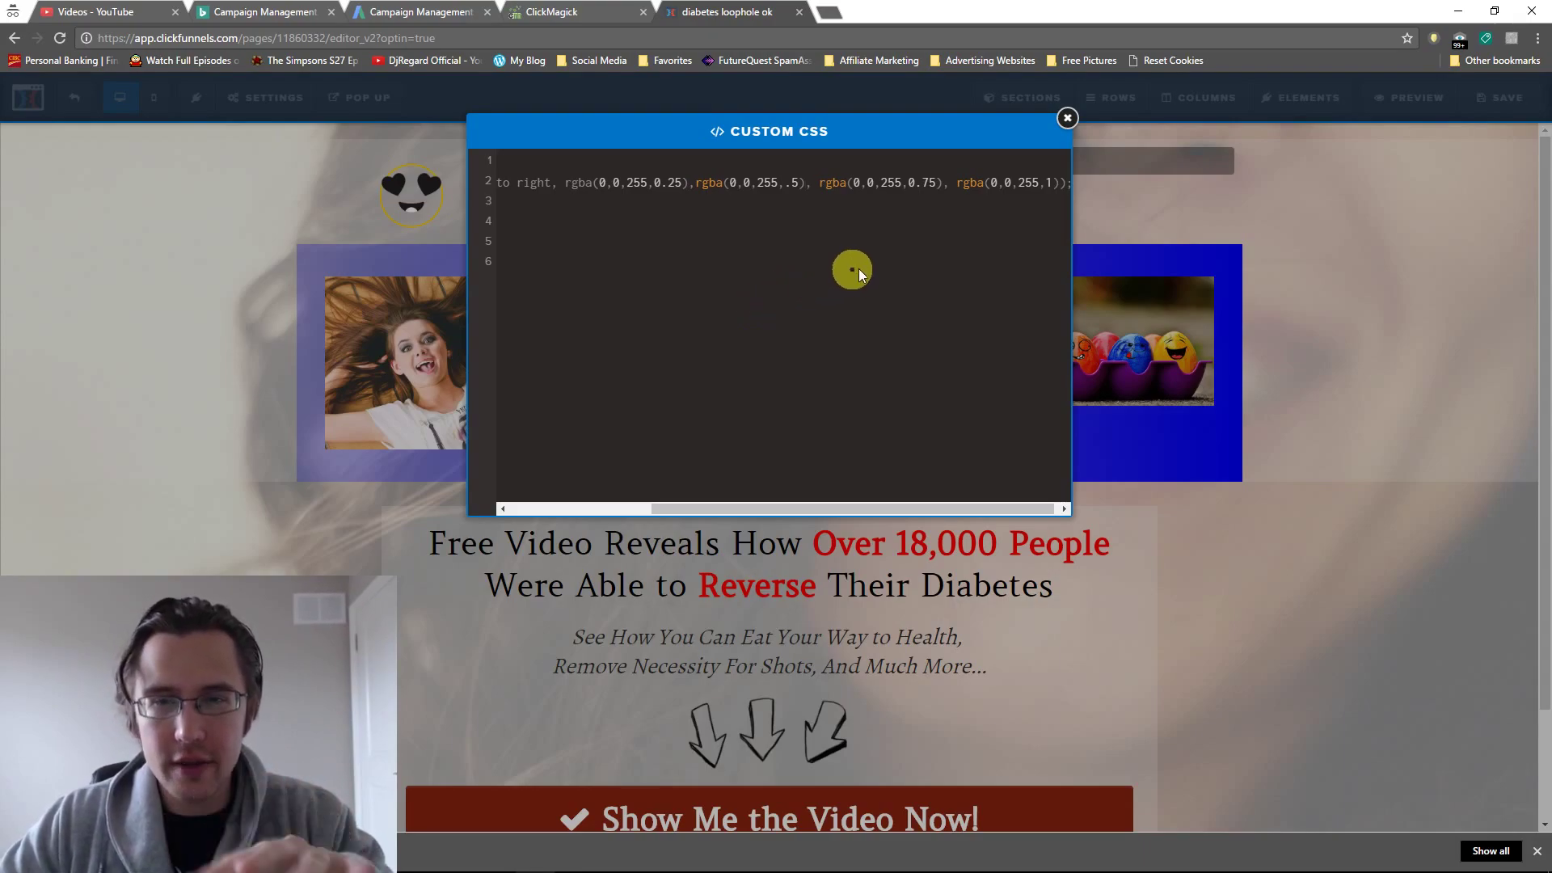
drag(820, 508, 873, 507)
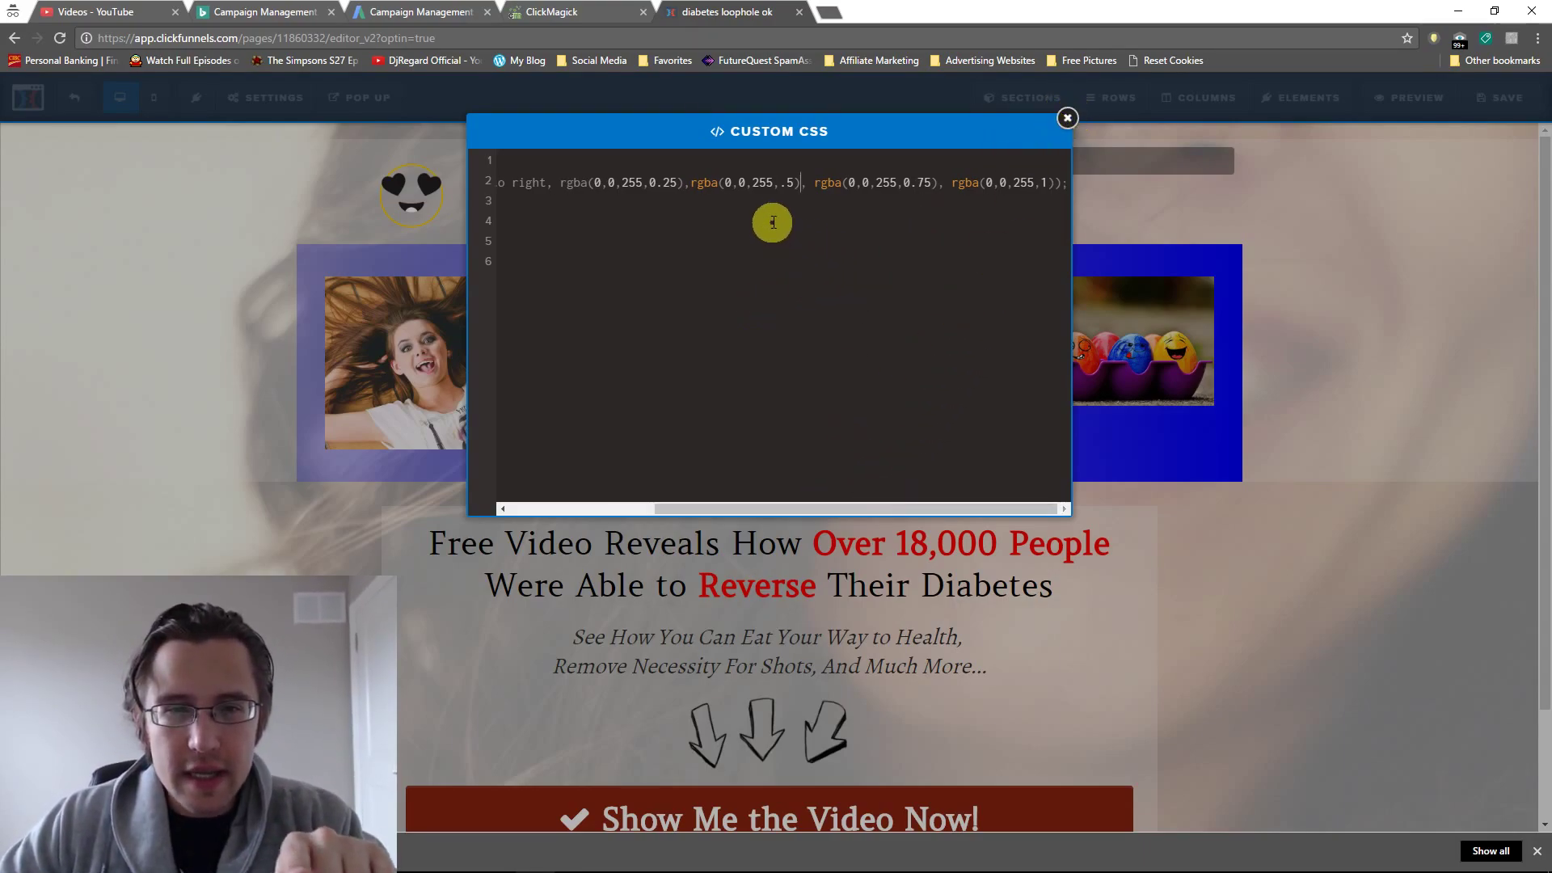
click(1071, 118)
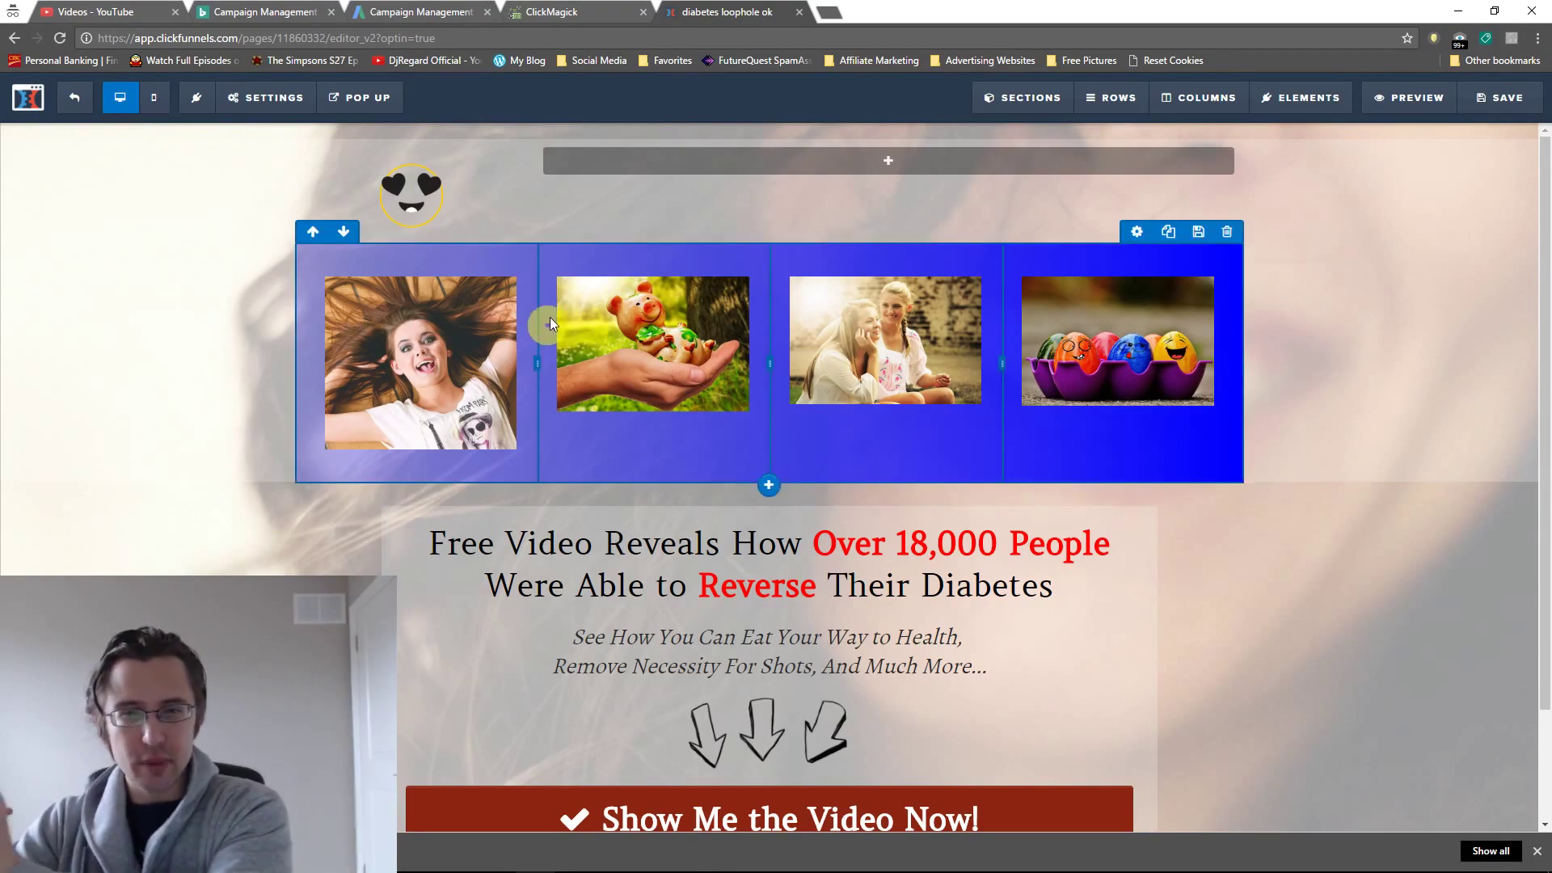
Reopen the page's custom CSS and set the red value of the gradient's first color to 255
click(275, 97)
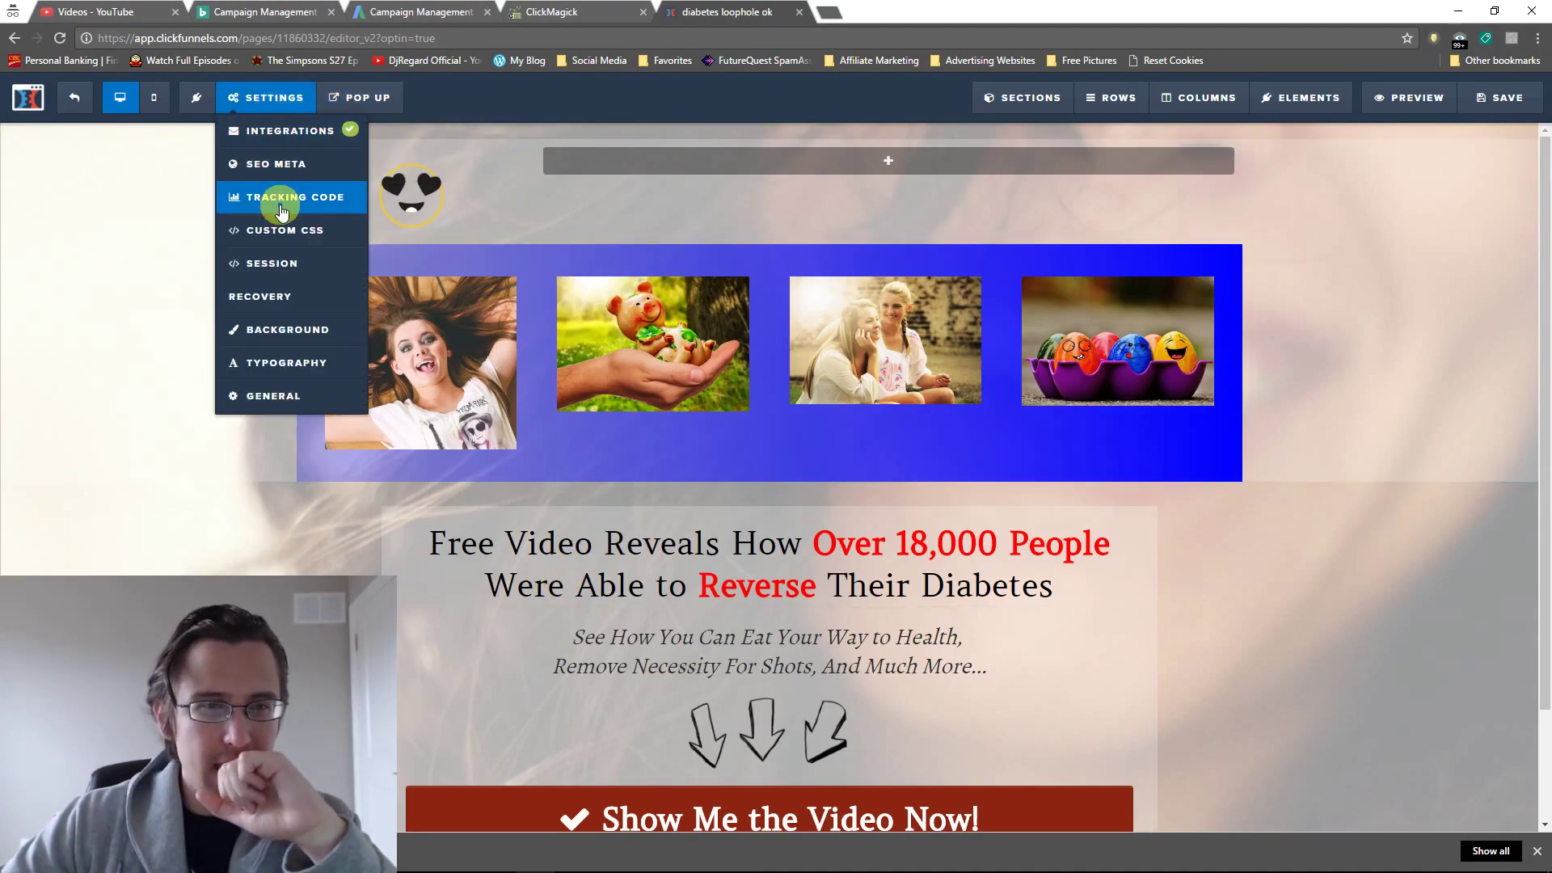
click(270, 230)
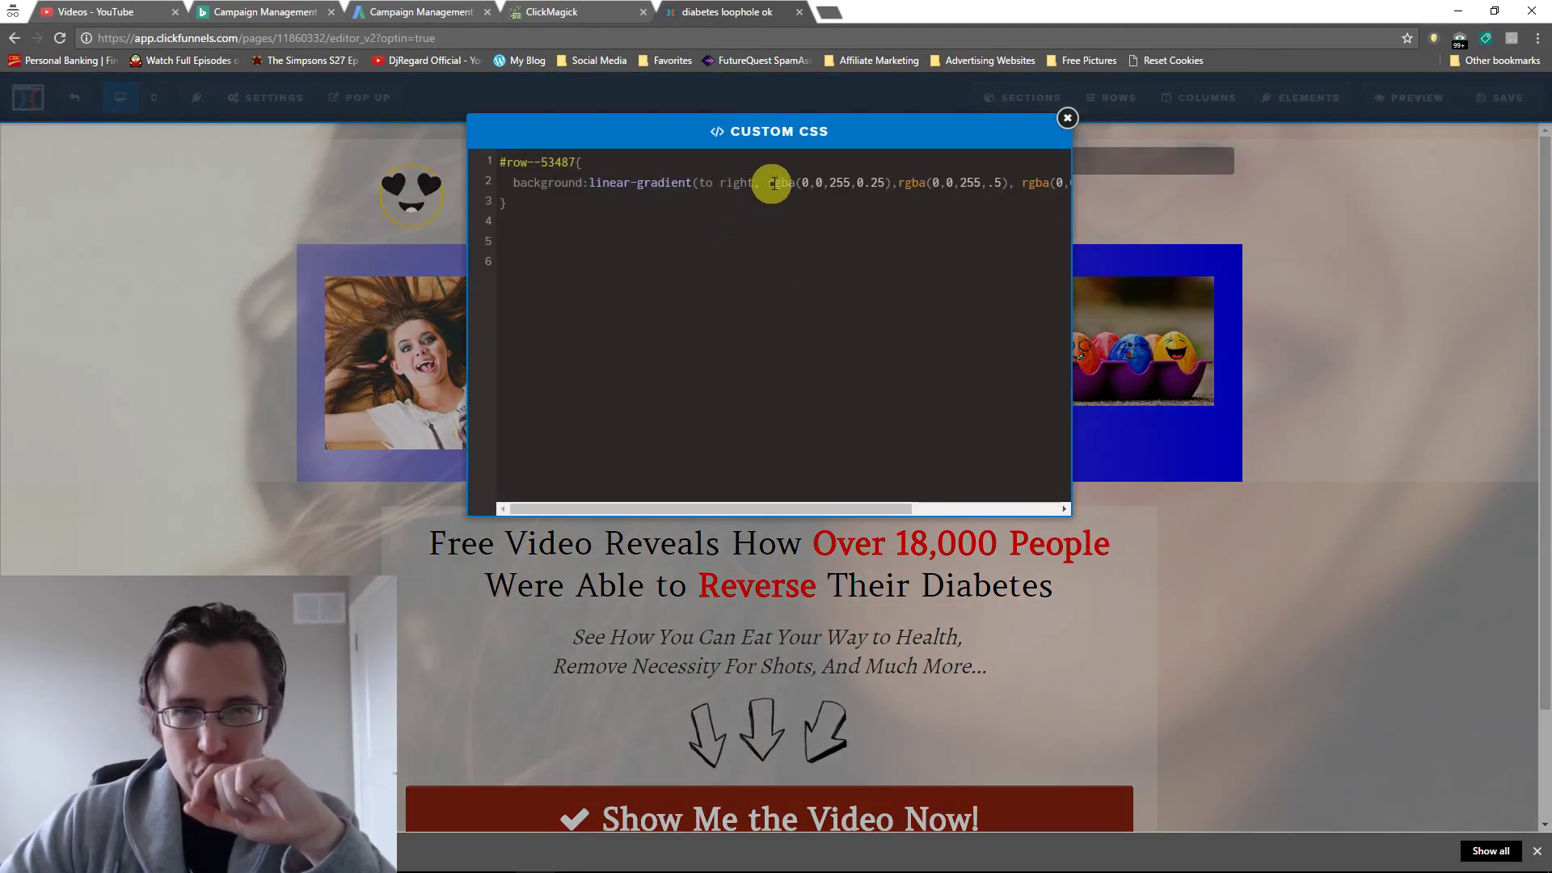
click(806, 183)
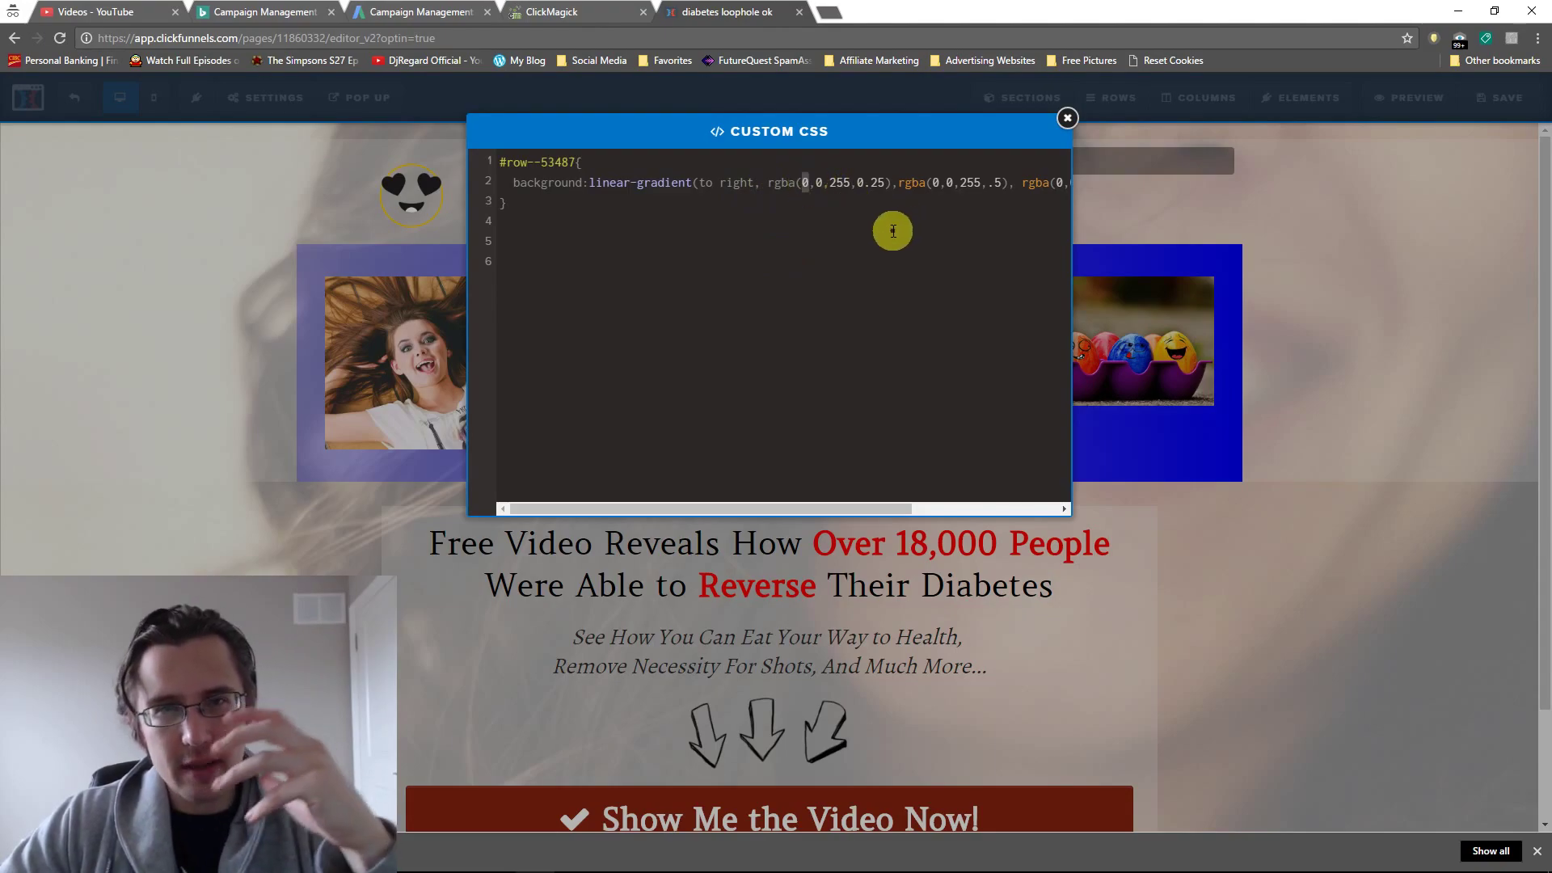
text(255)
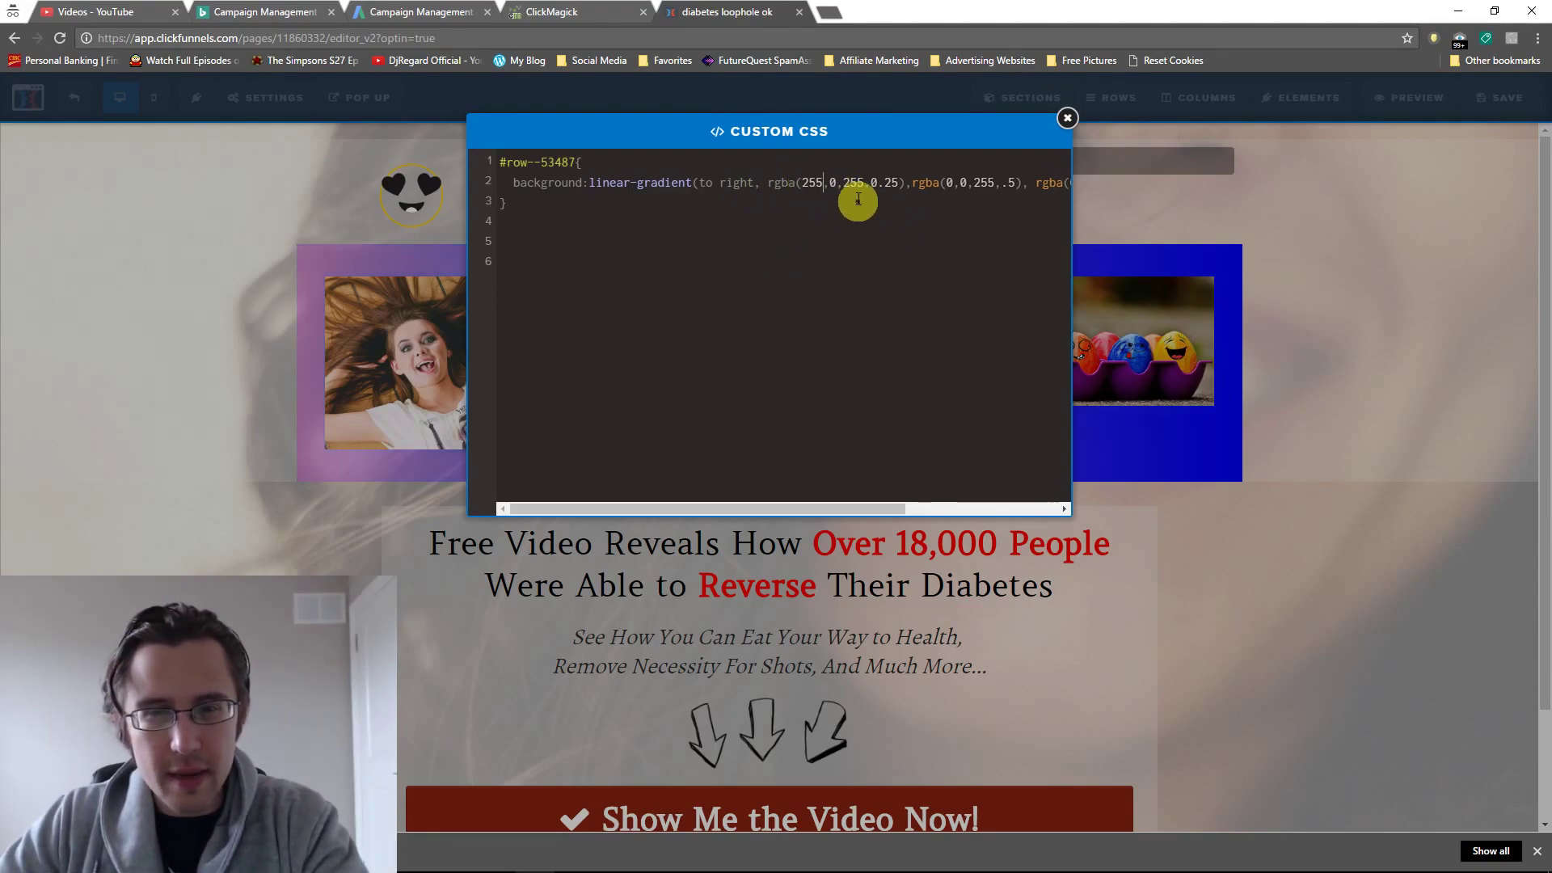
Set the green value of the gradient's third color to 255 and close the custom CSS editor
drag(793, 509, 913, 485)
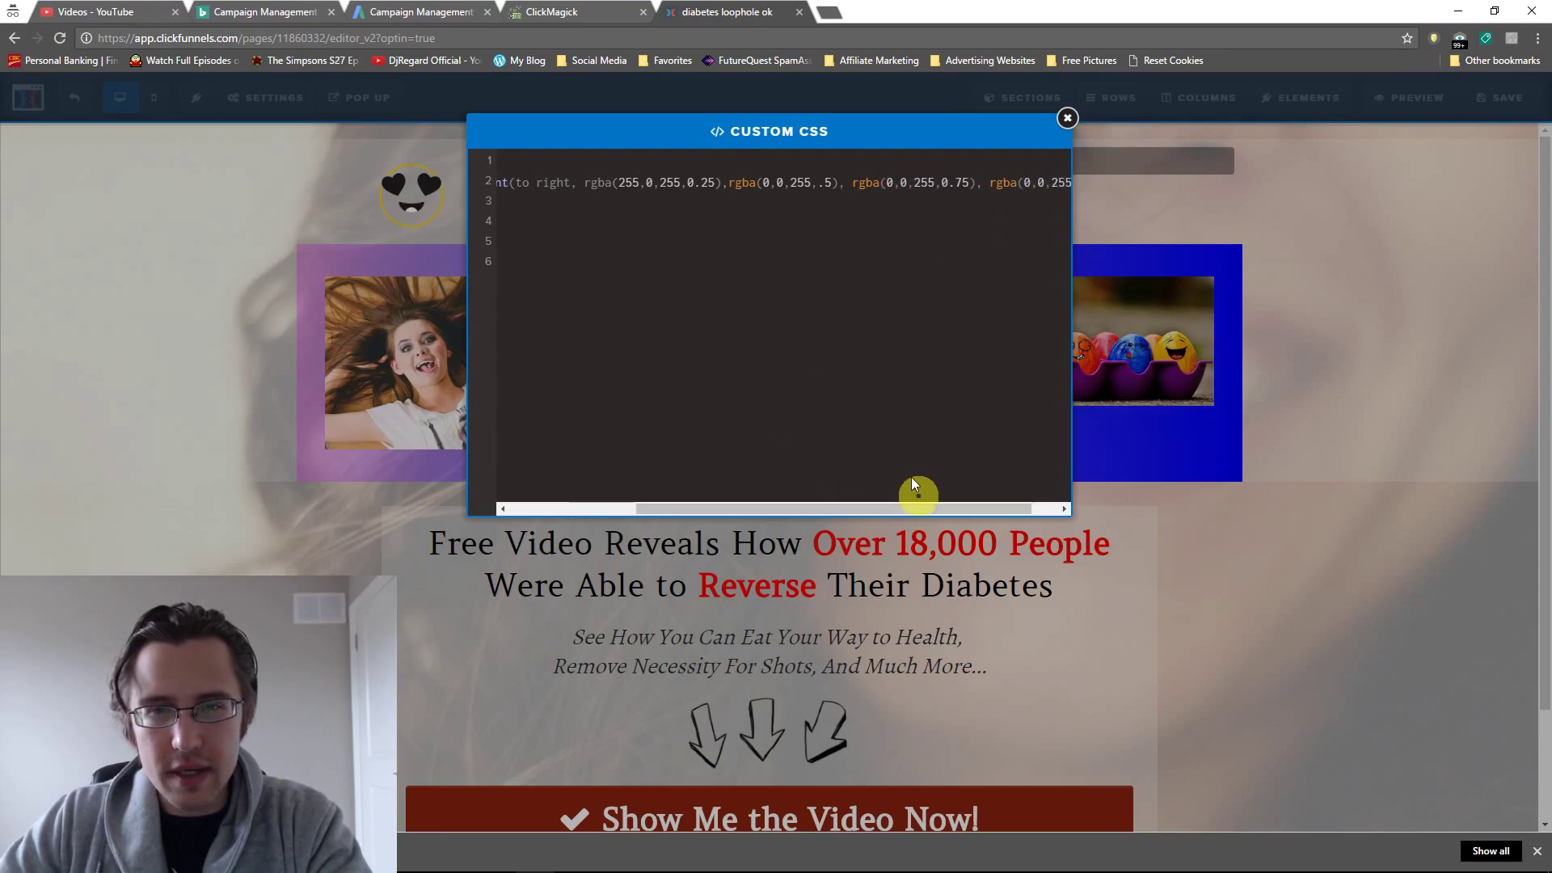
double_click(903, 184)
text(255)
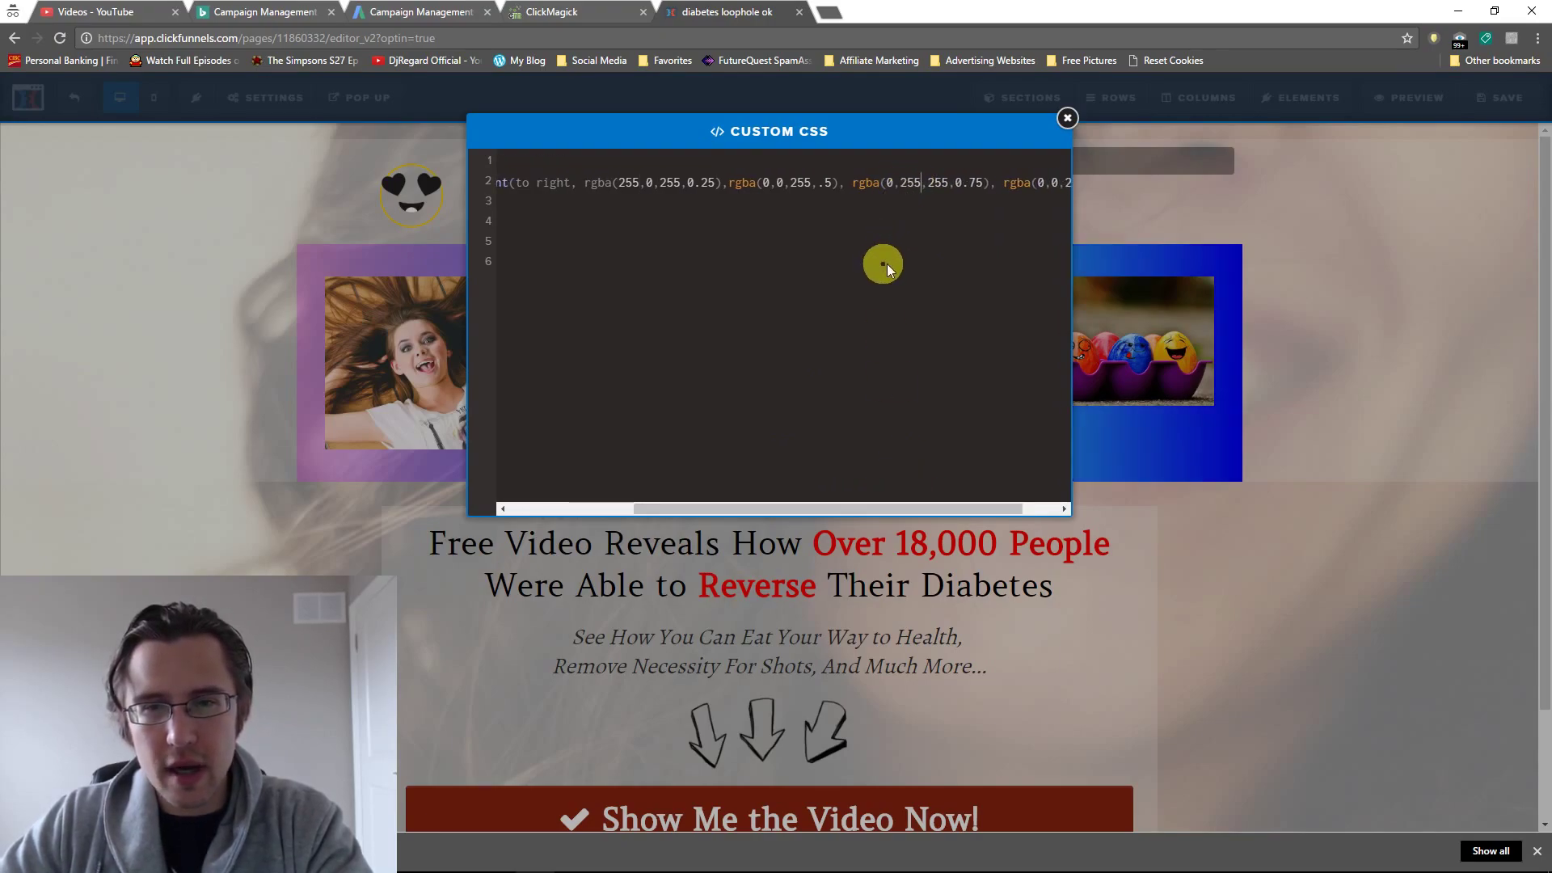
click(1068, 116)
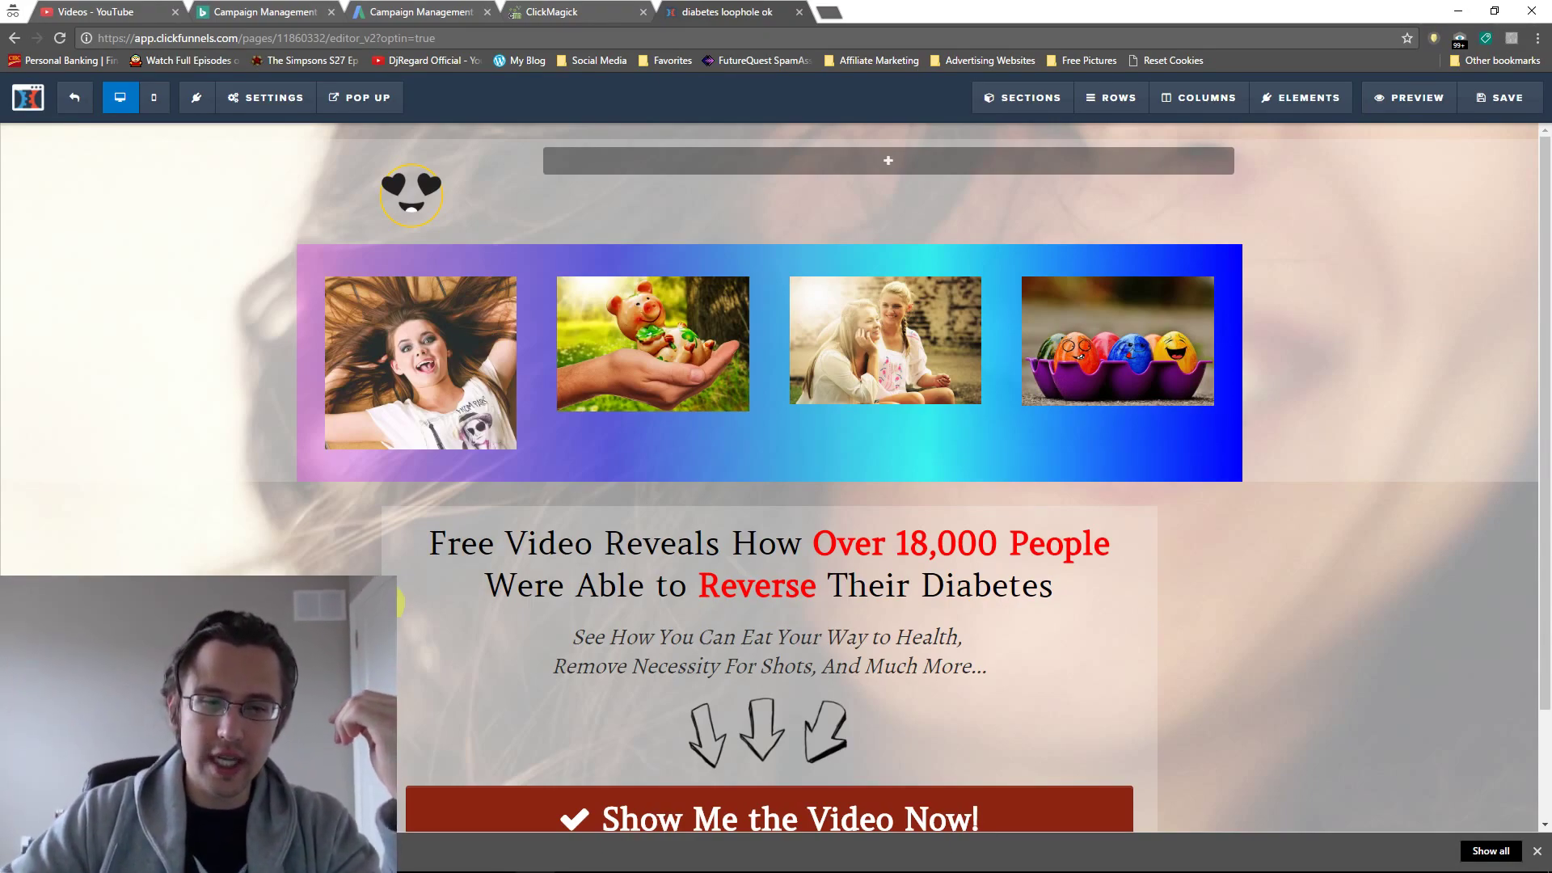
scroll(469, 706, down, 2)
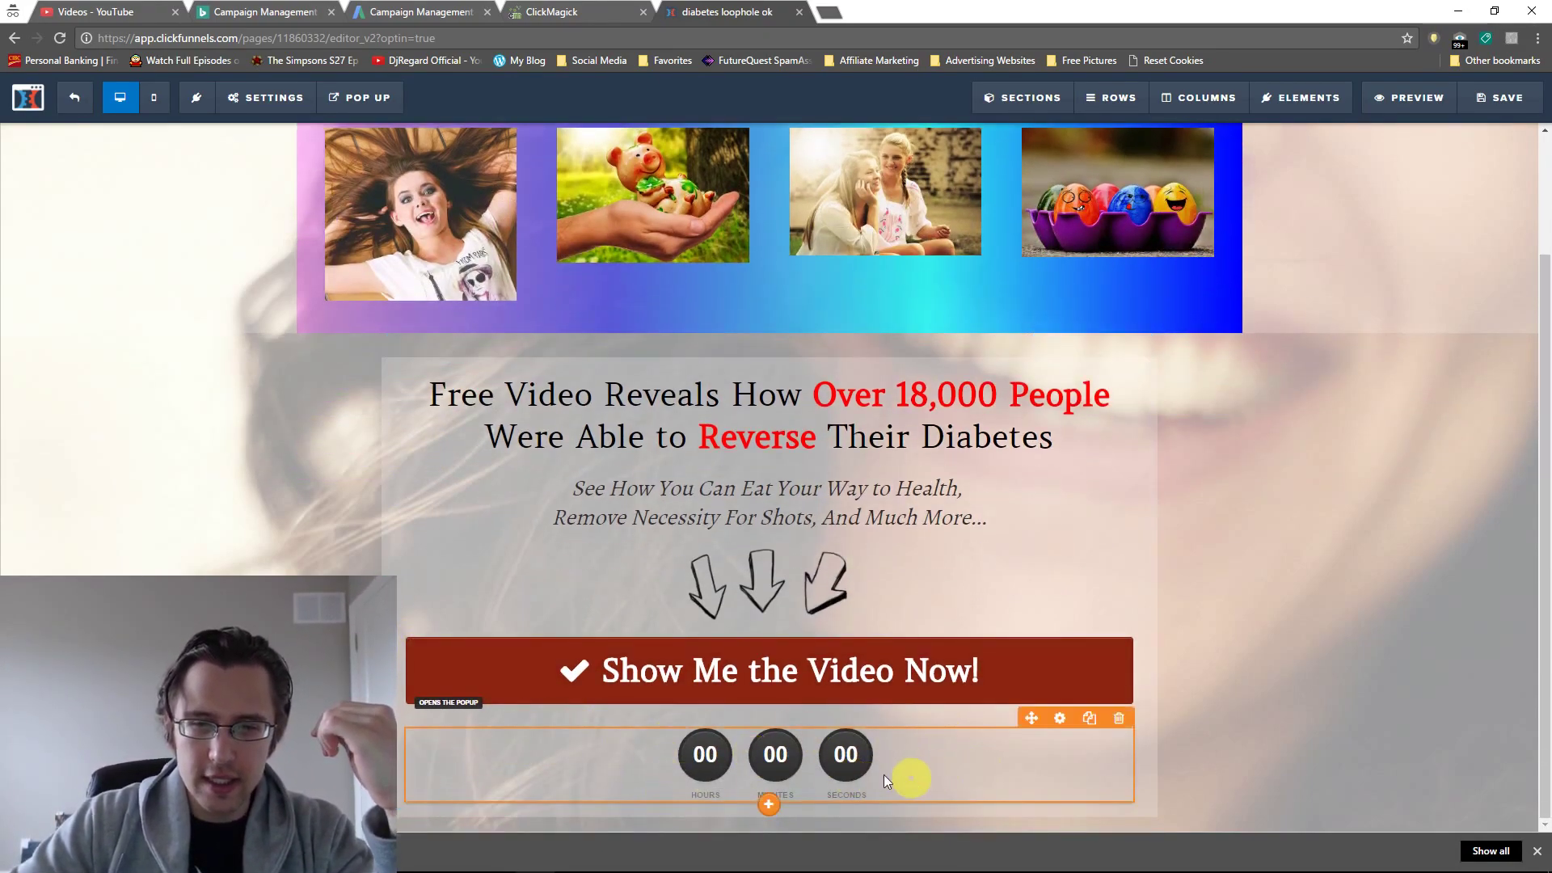
scroll(47, 492, up, 2)
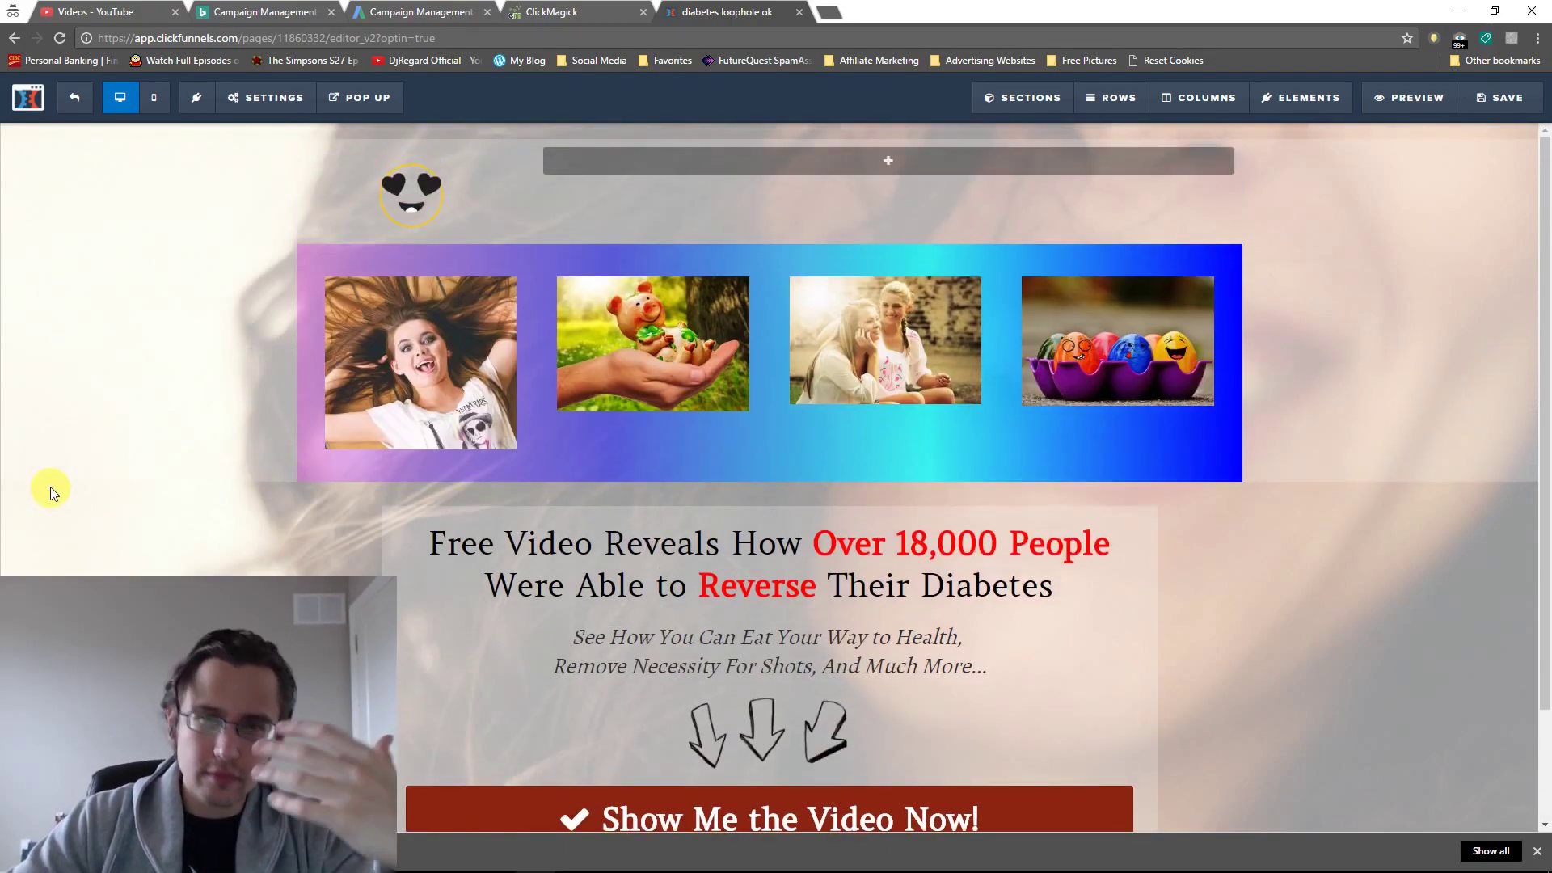
scroll(50, 488, down, 2)
scroll(24, 339, up, 2)
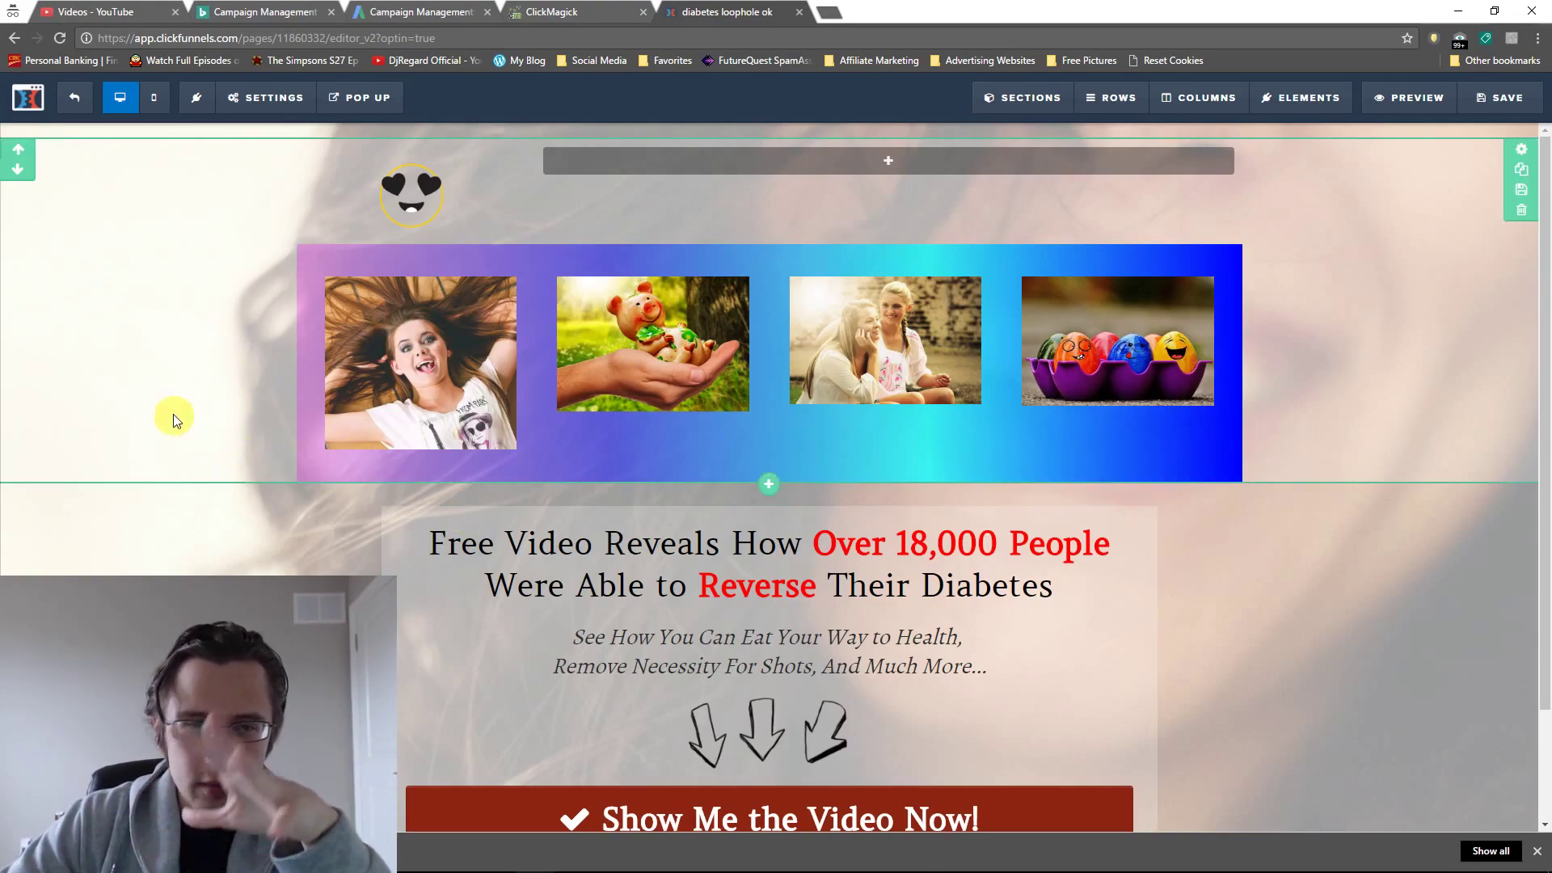
Reopen the custom CSS and change the row's background function from linear-gradient to radial-gradient
click(270, 97)
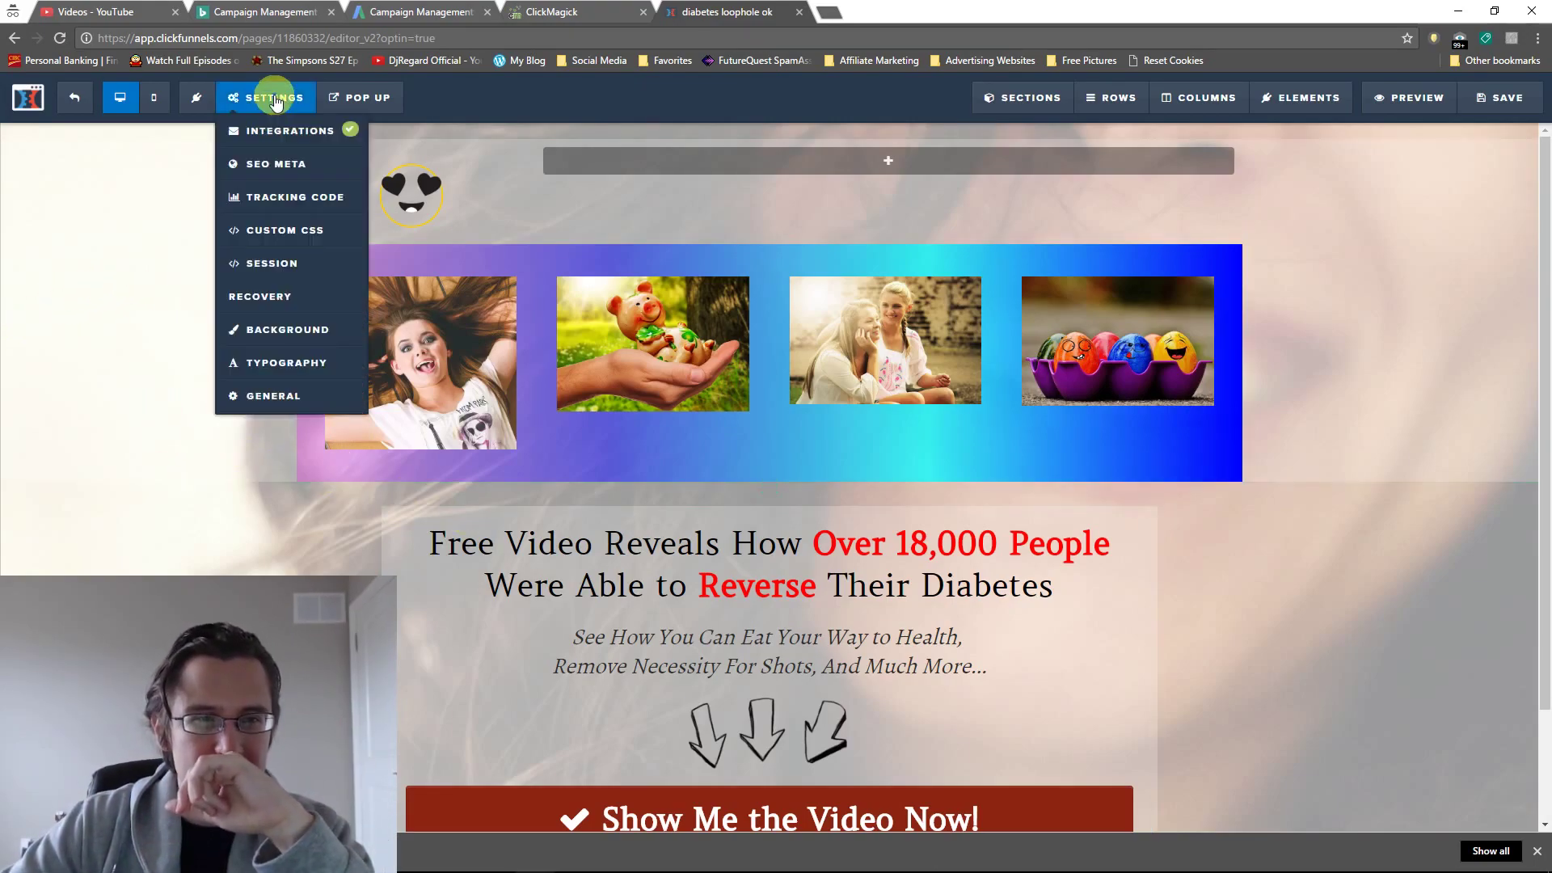
click(301, 235)
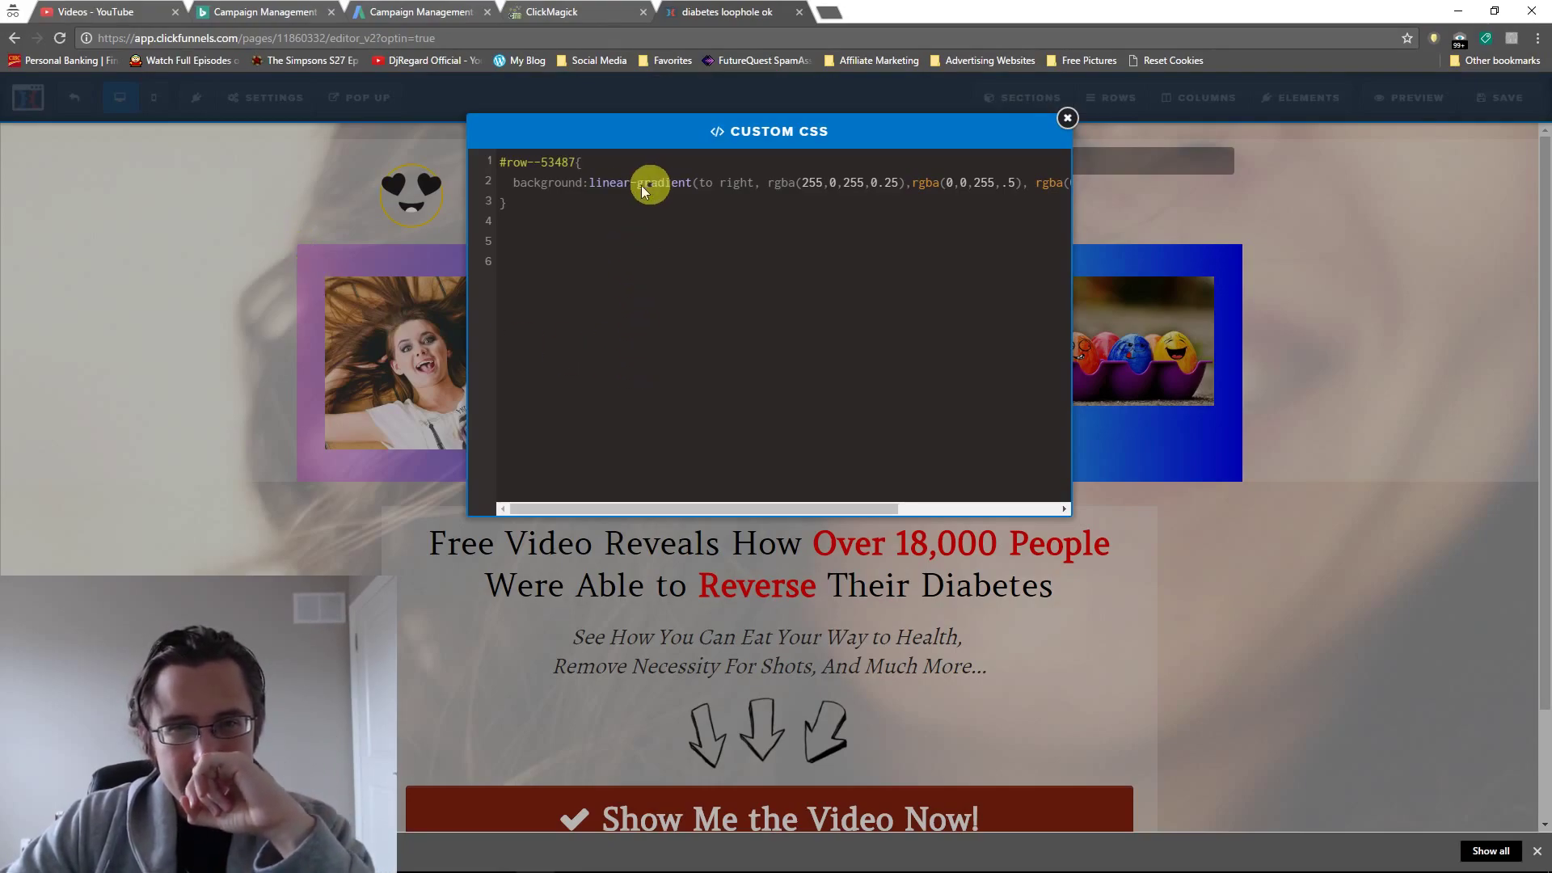
drag(674, 507, 609, 490)
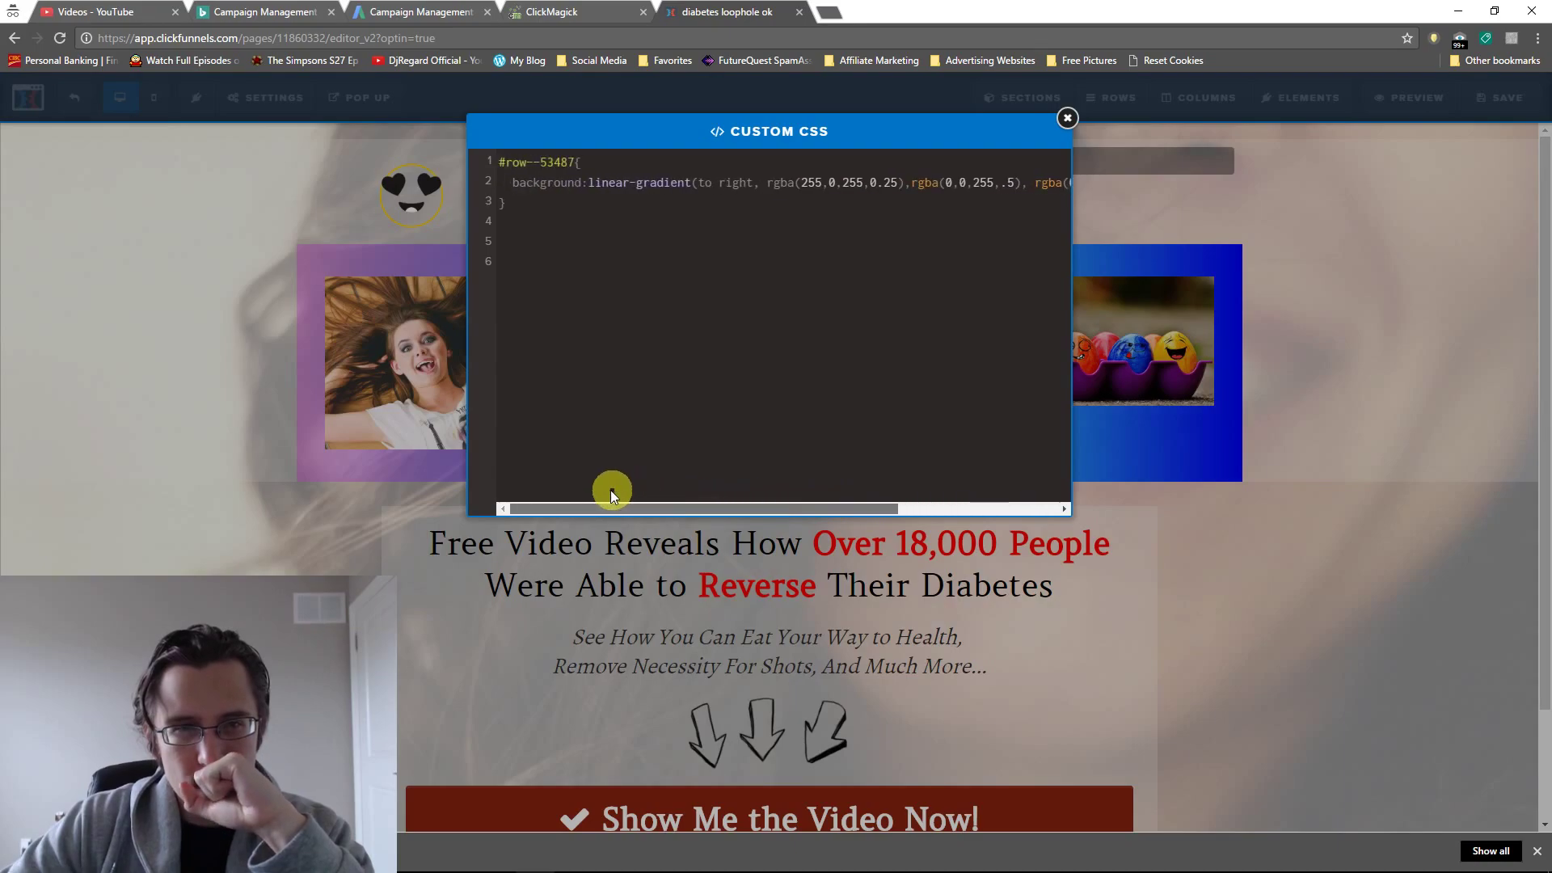
double_click(612, 184)
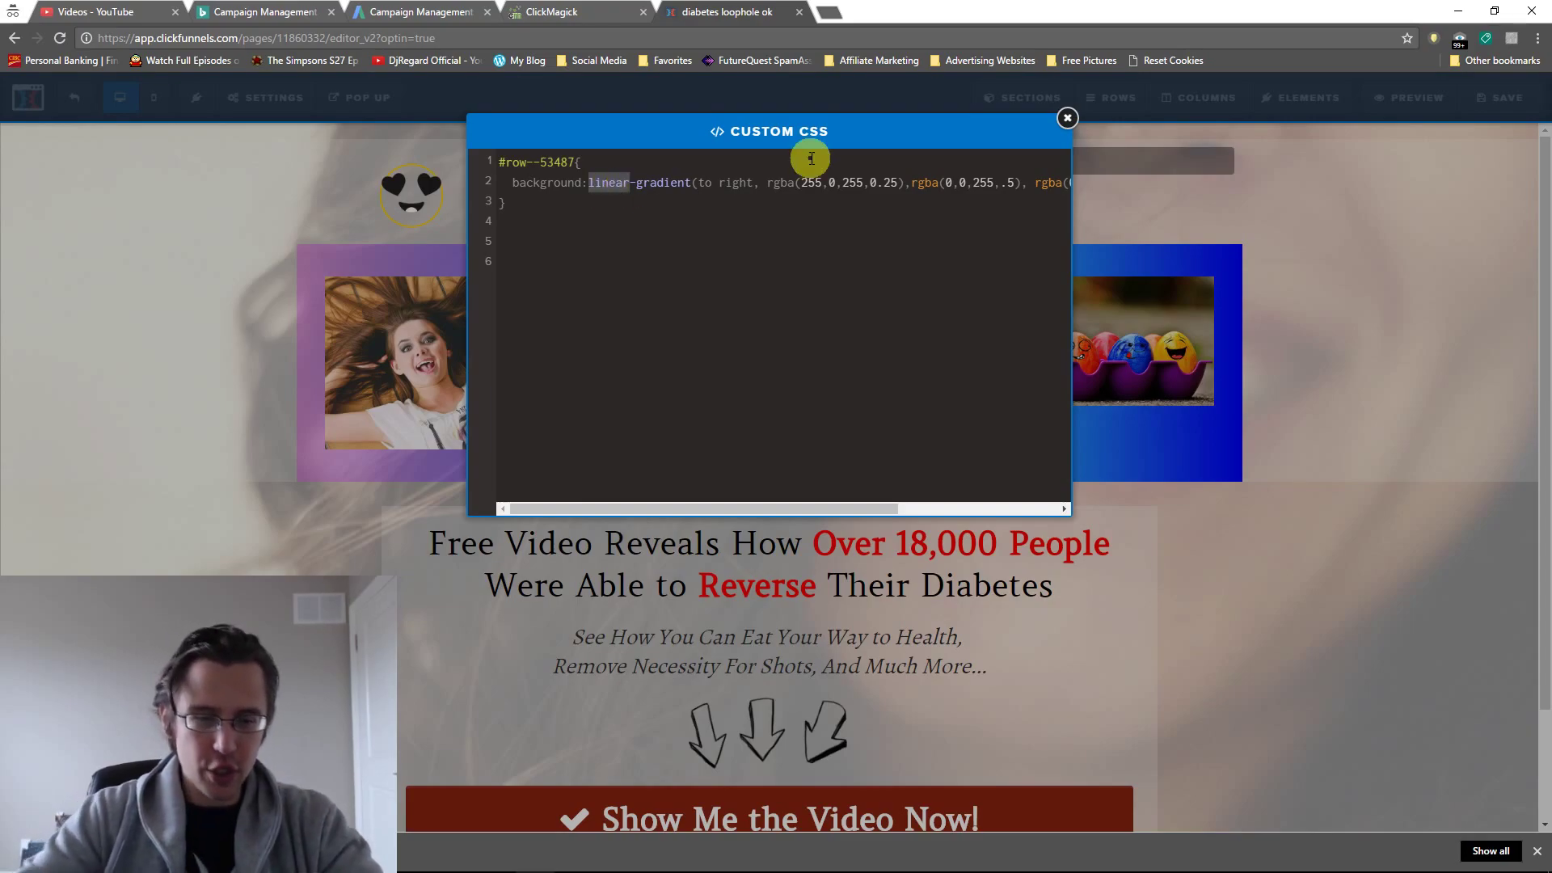
text(radial)
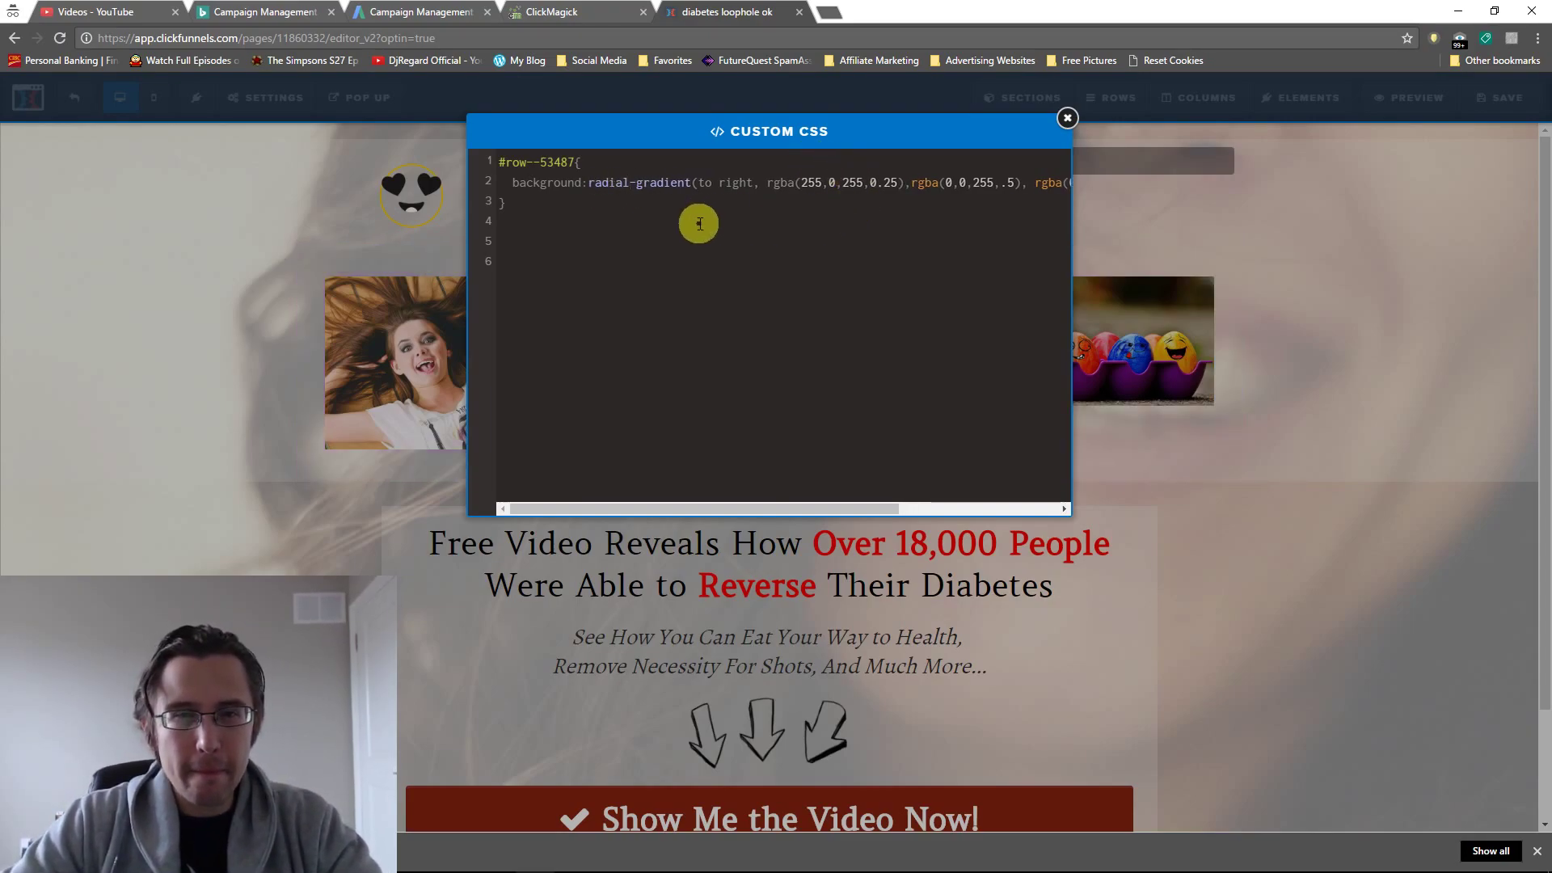
Replace the "to right" direction with "circle" in the radial gradient and close the custom CSS editor
drag(720, 184, 761, 190)
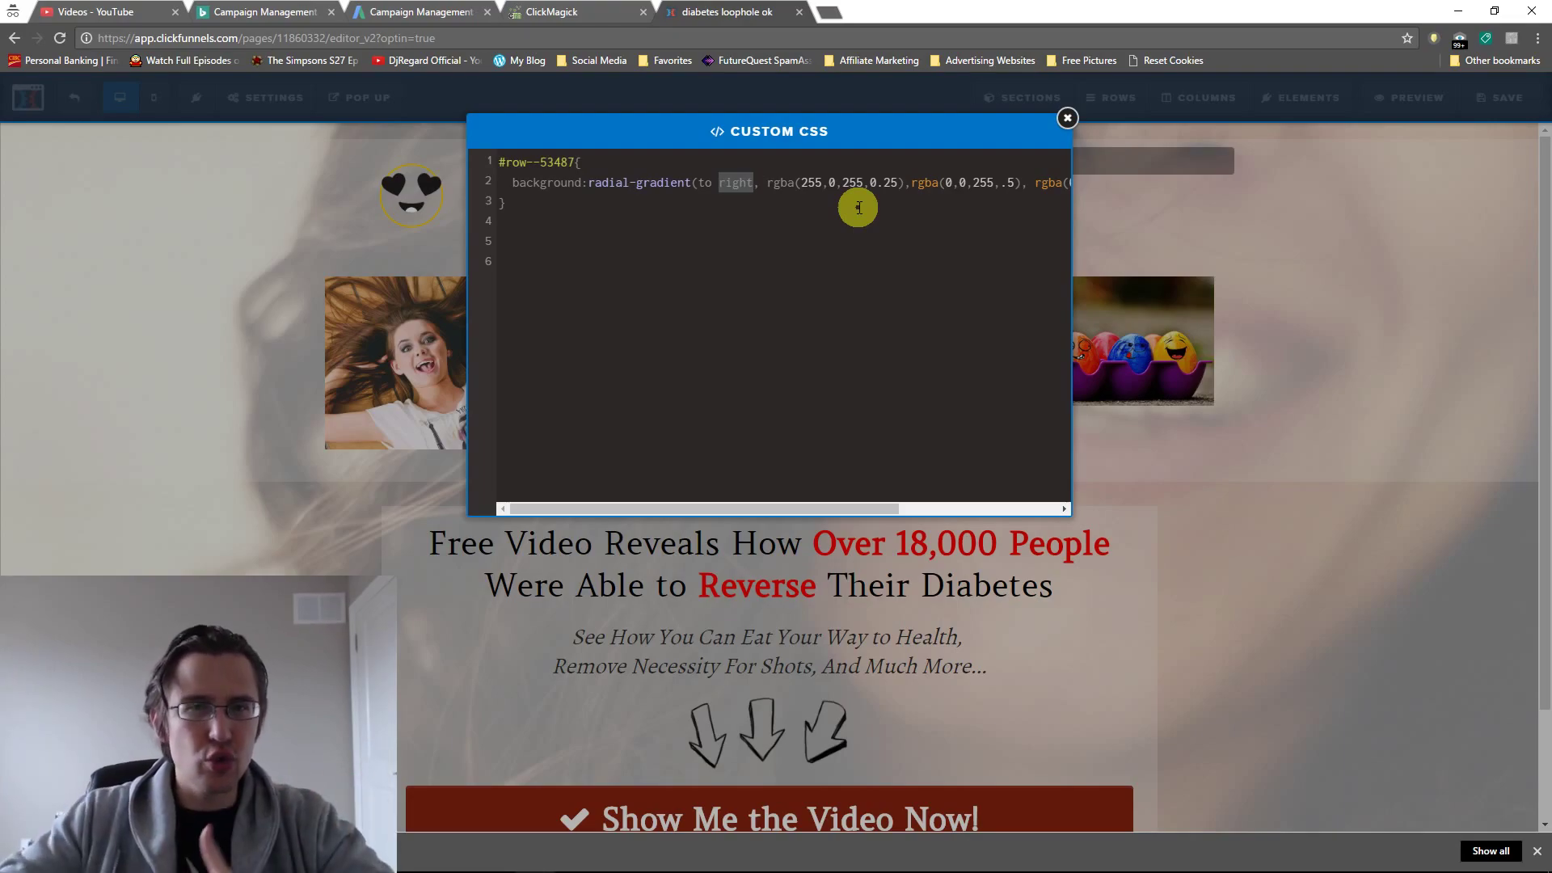
key(BackSpace)
key(BackSpace)
key(BackSpace)
key(BackSpace)
text(circle)
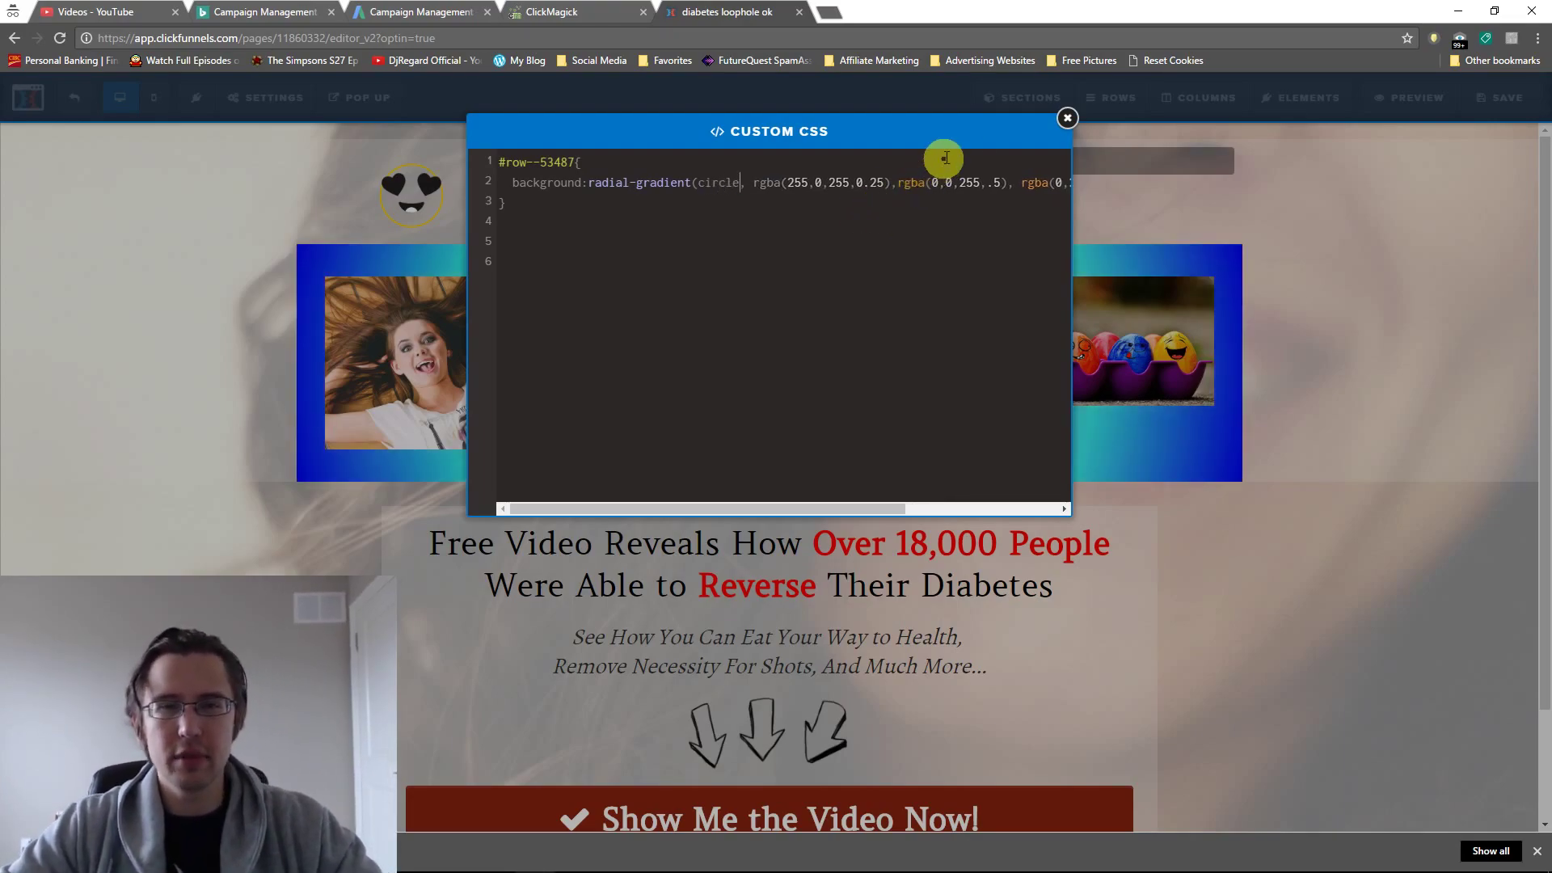
click(1065, 119)
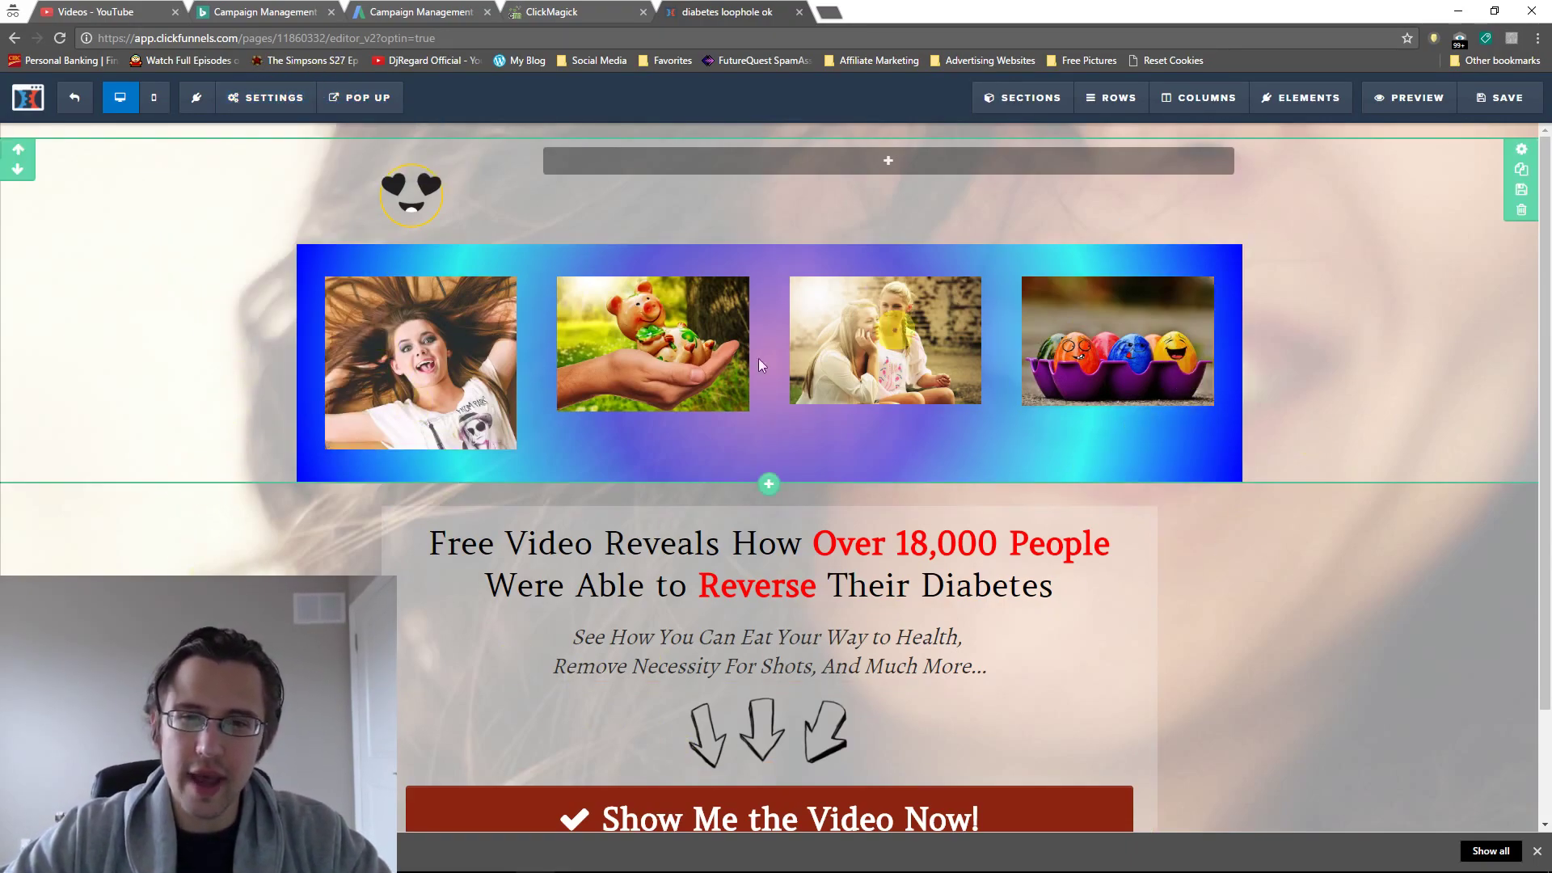
Reopen the custom CSS and extend the radial gradient's shape to "circle at right"
mouse_move(246, 98)
click(285, 231)
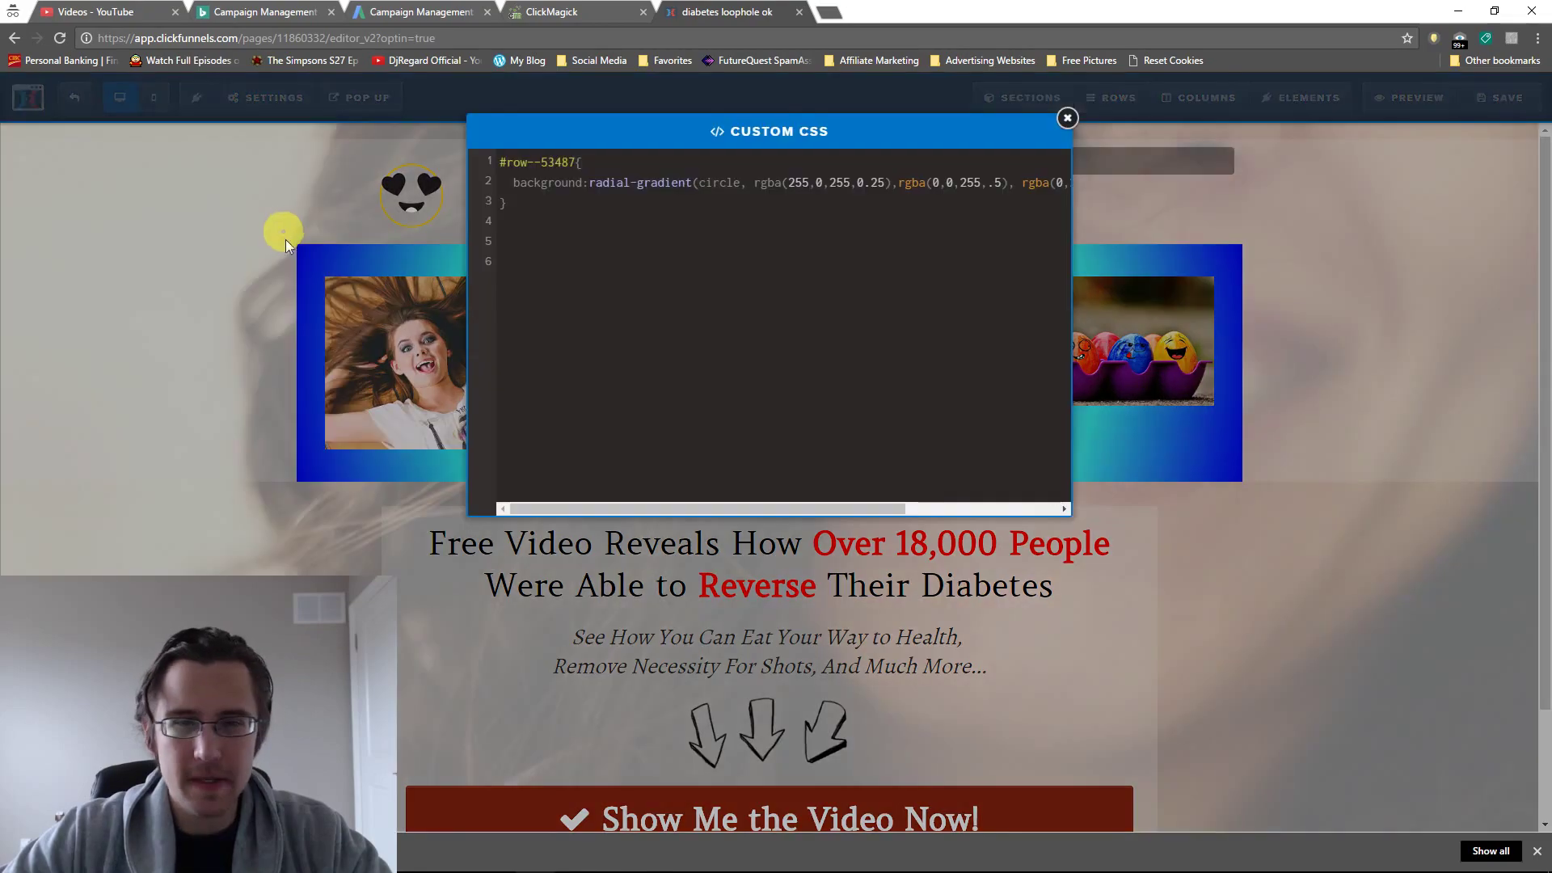
click(742, 183)
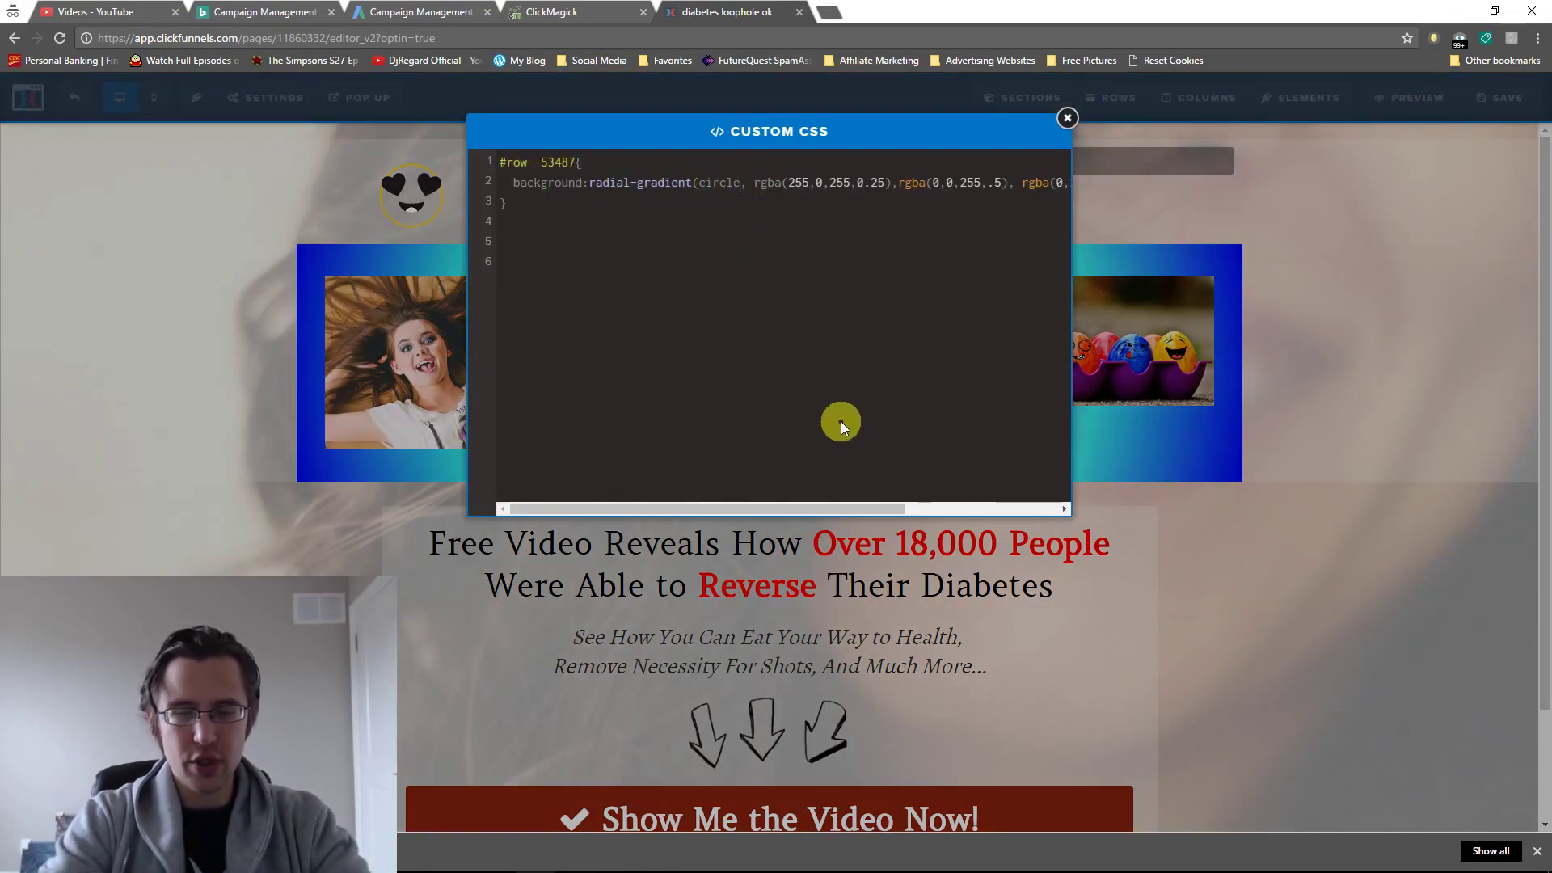
text(at right)
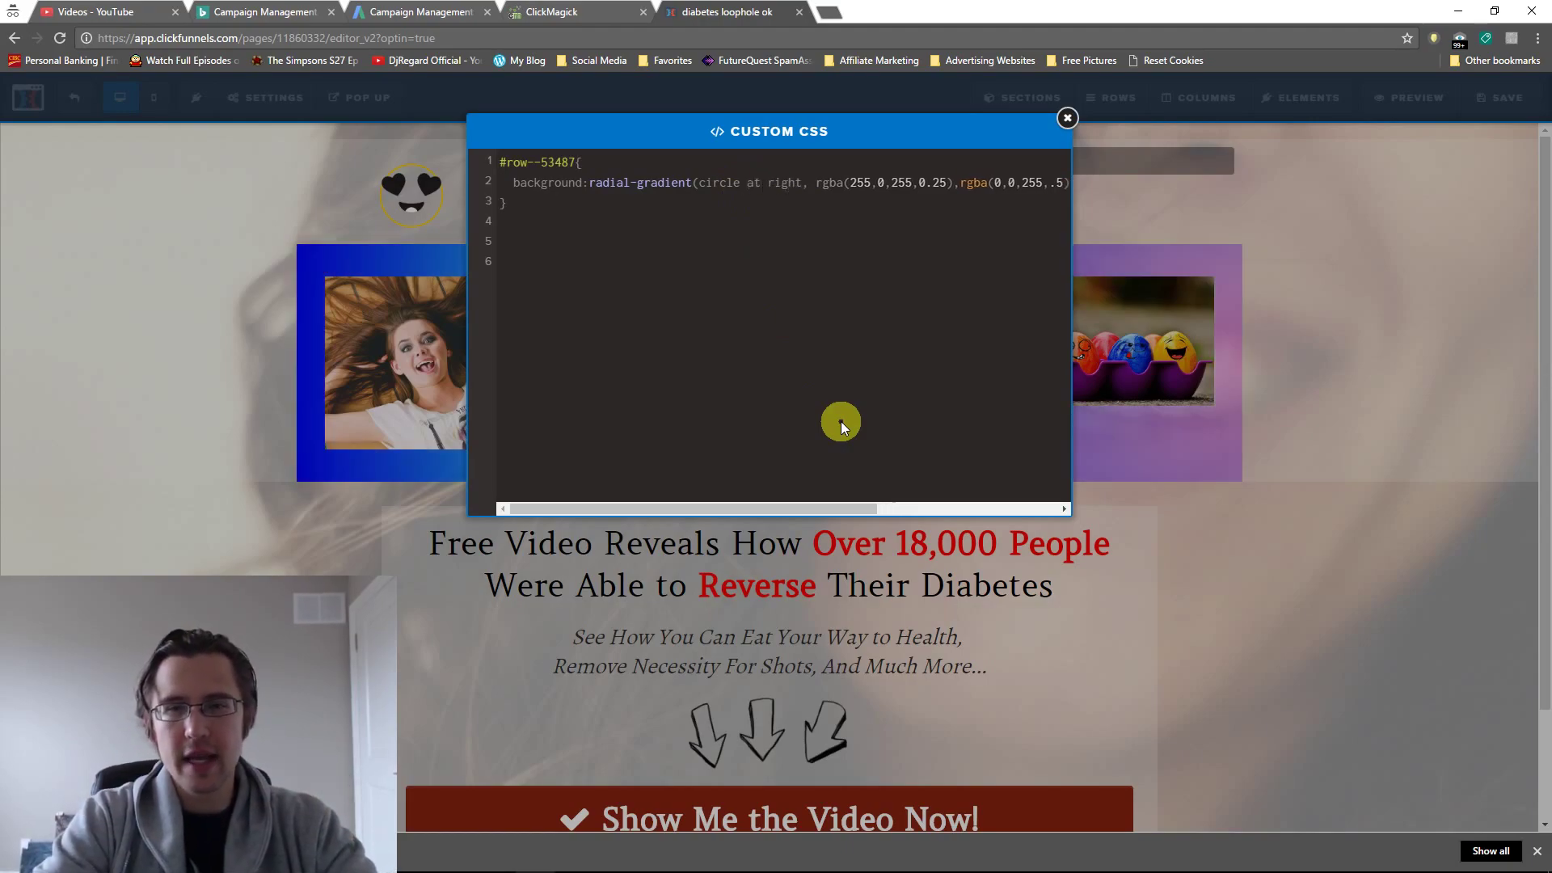
Close the custom CSS editor and examine the row's "circle at right" gradient against its CSS rule
click(1067, 118)
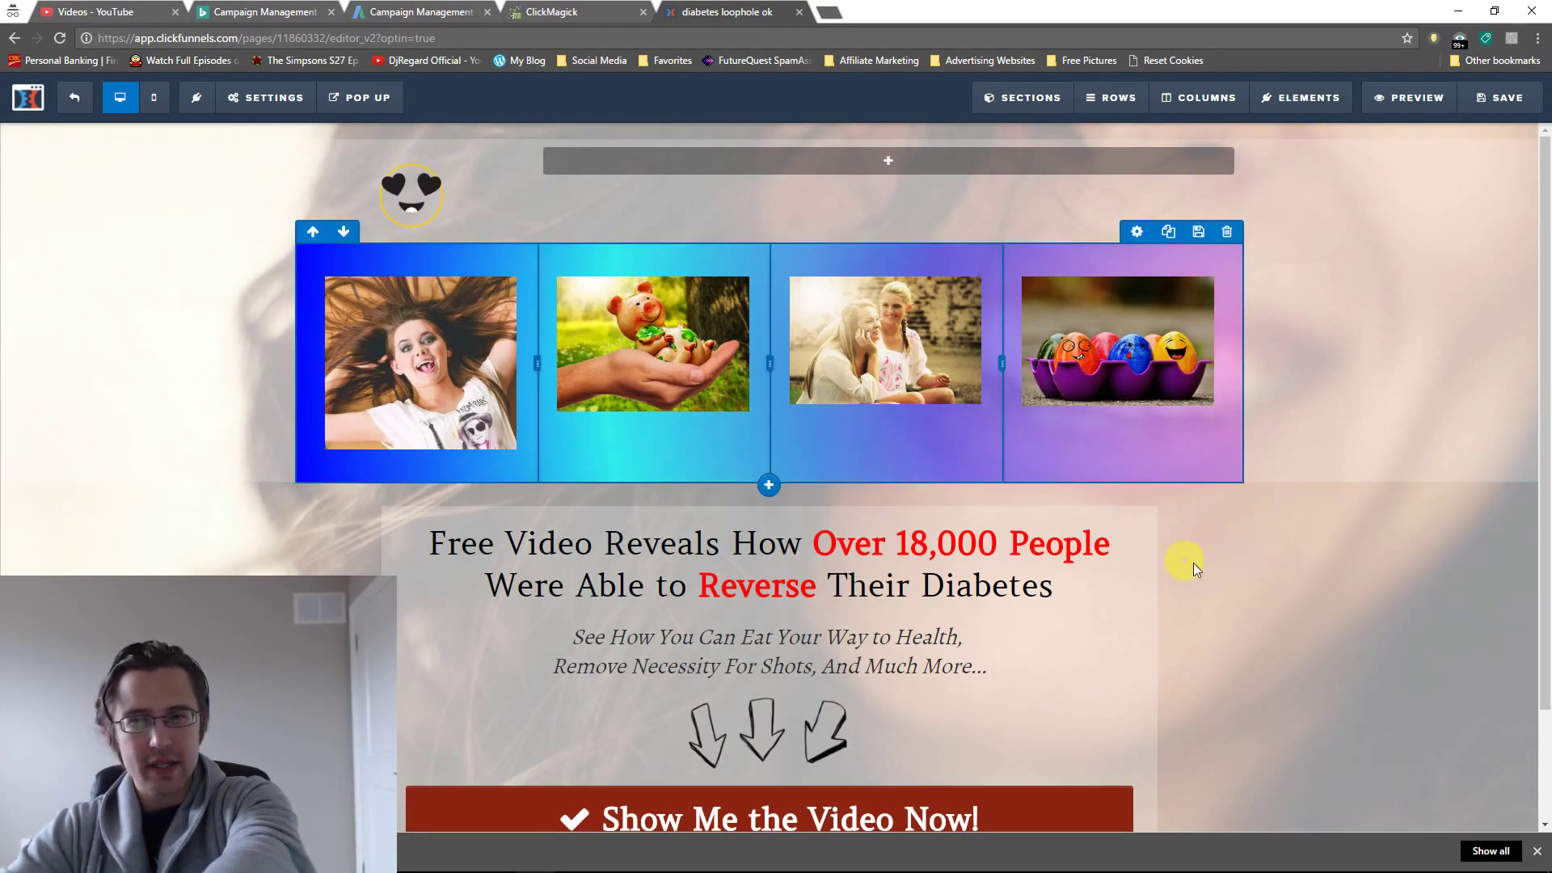
click(267, 97)
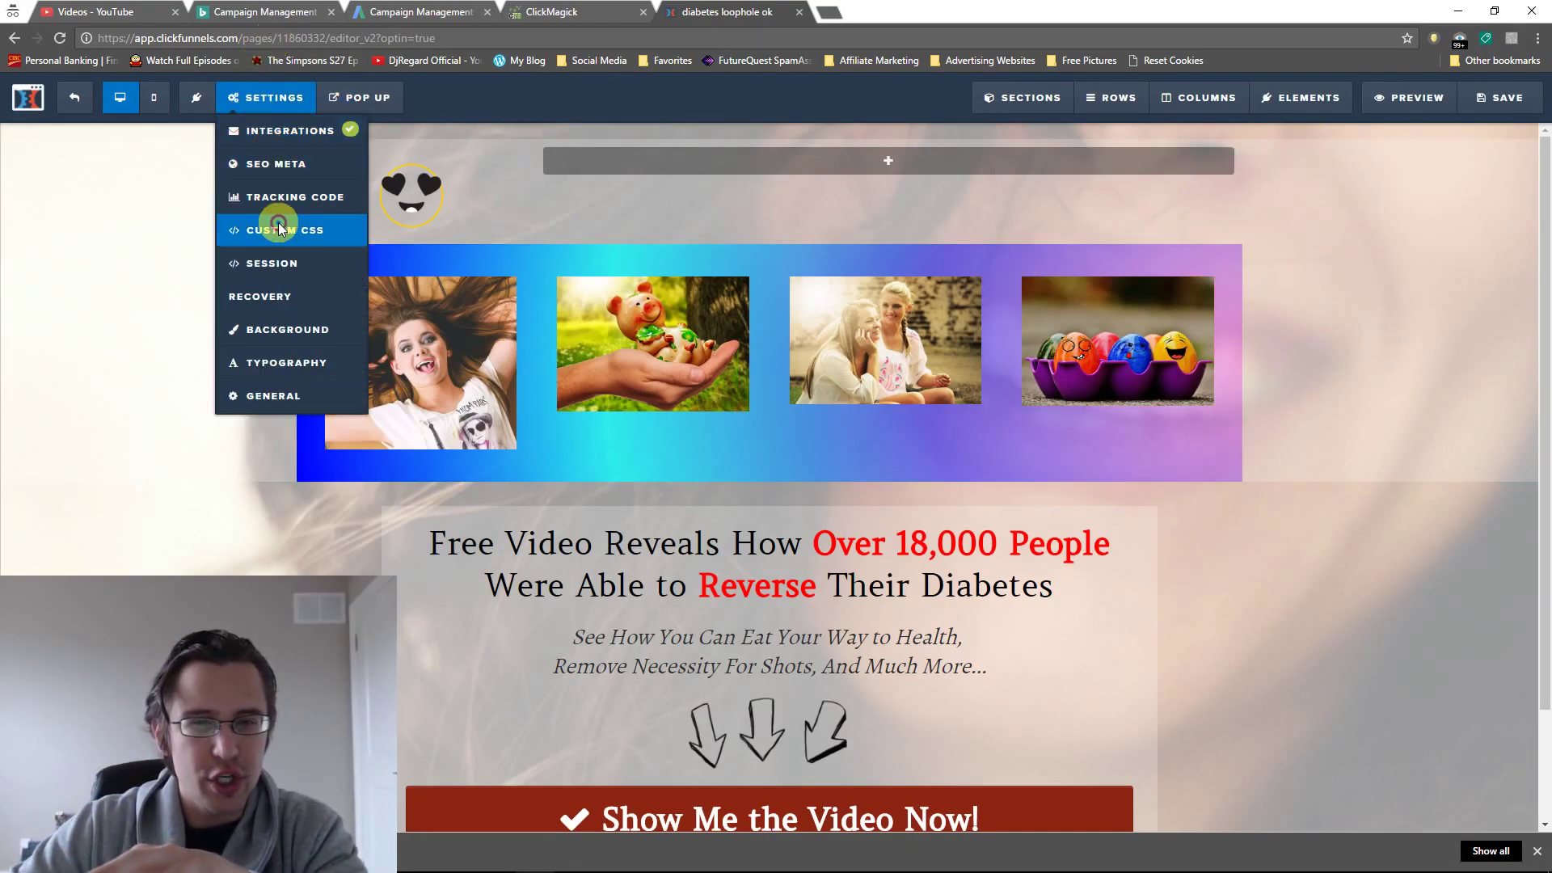
click(279, 230)
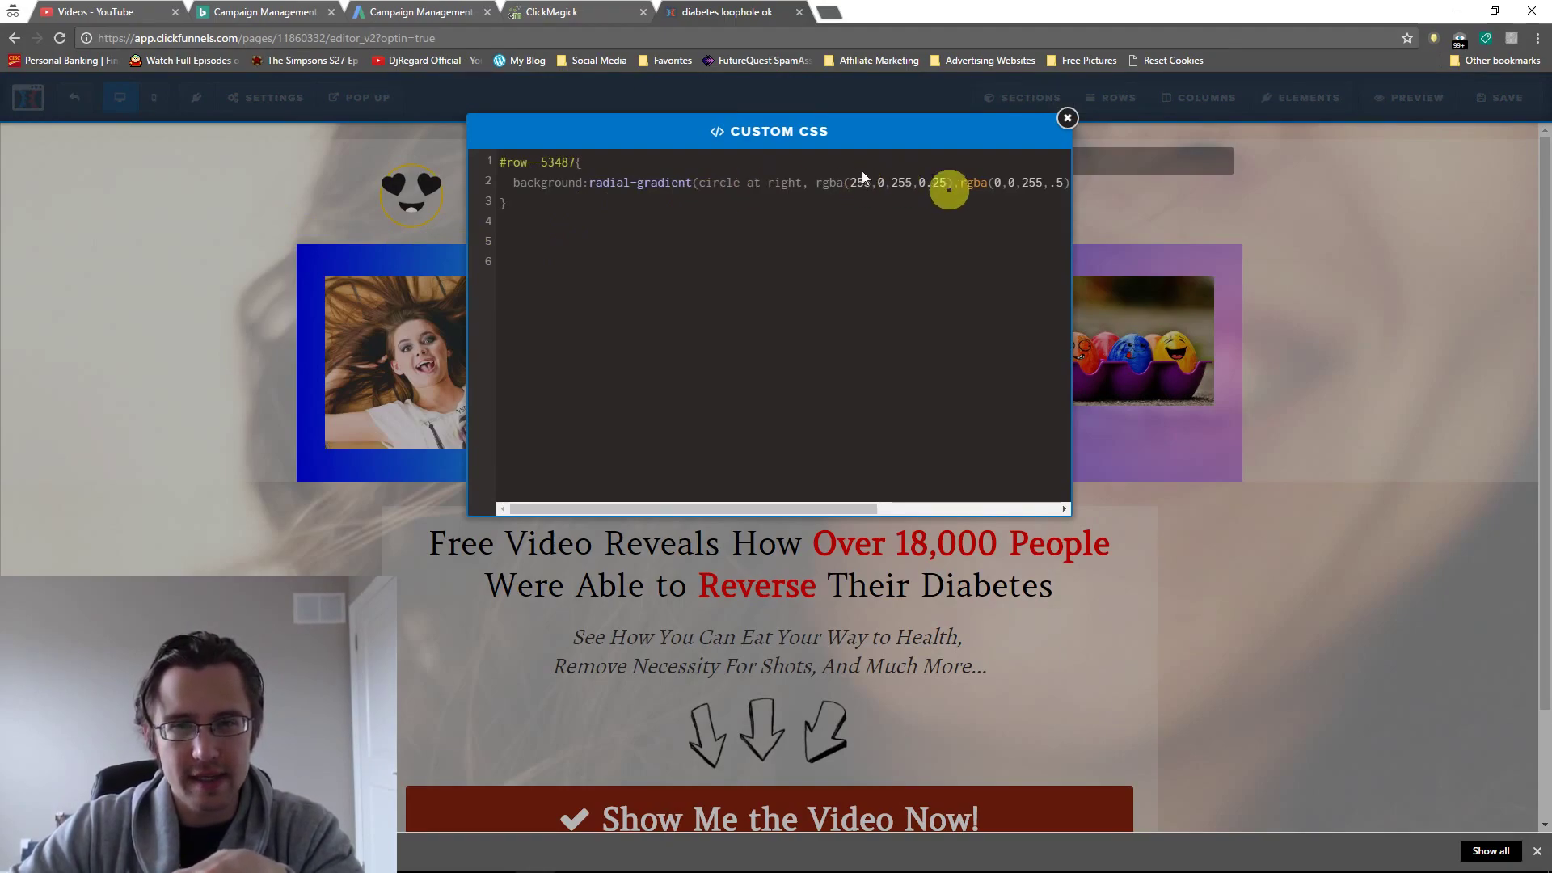
click(1064, 117)
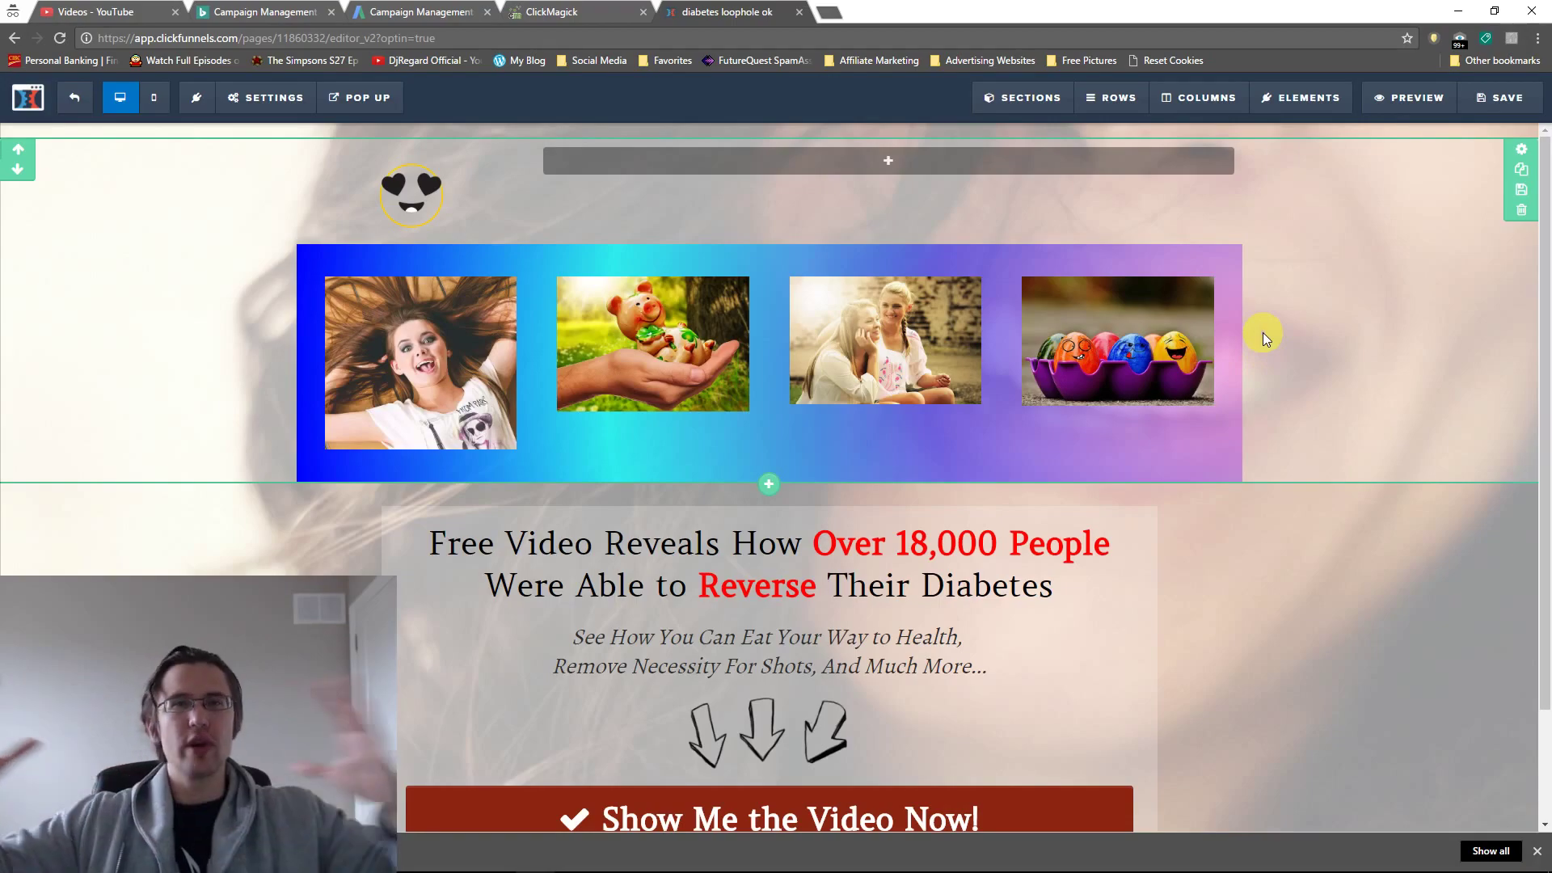
Reopen the custom CSS, change the radial gradient's shape from circle to ellipse, and close the editor
mouse_move(287, 116)
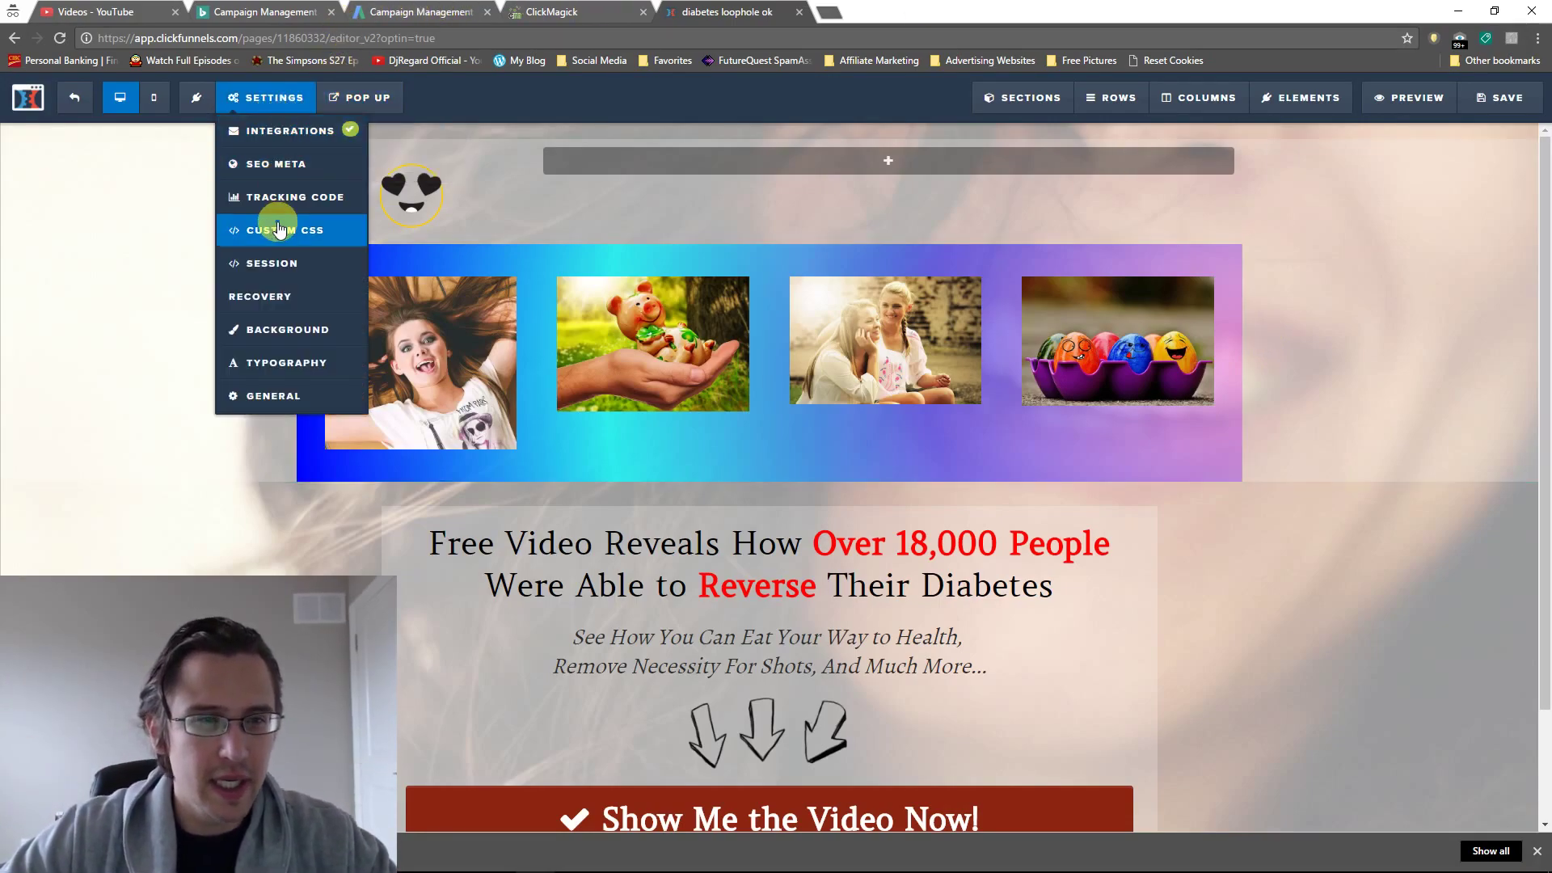
click(287, 232)
double_click(712, 184)
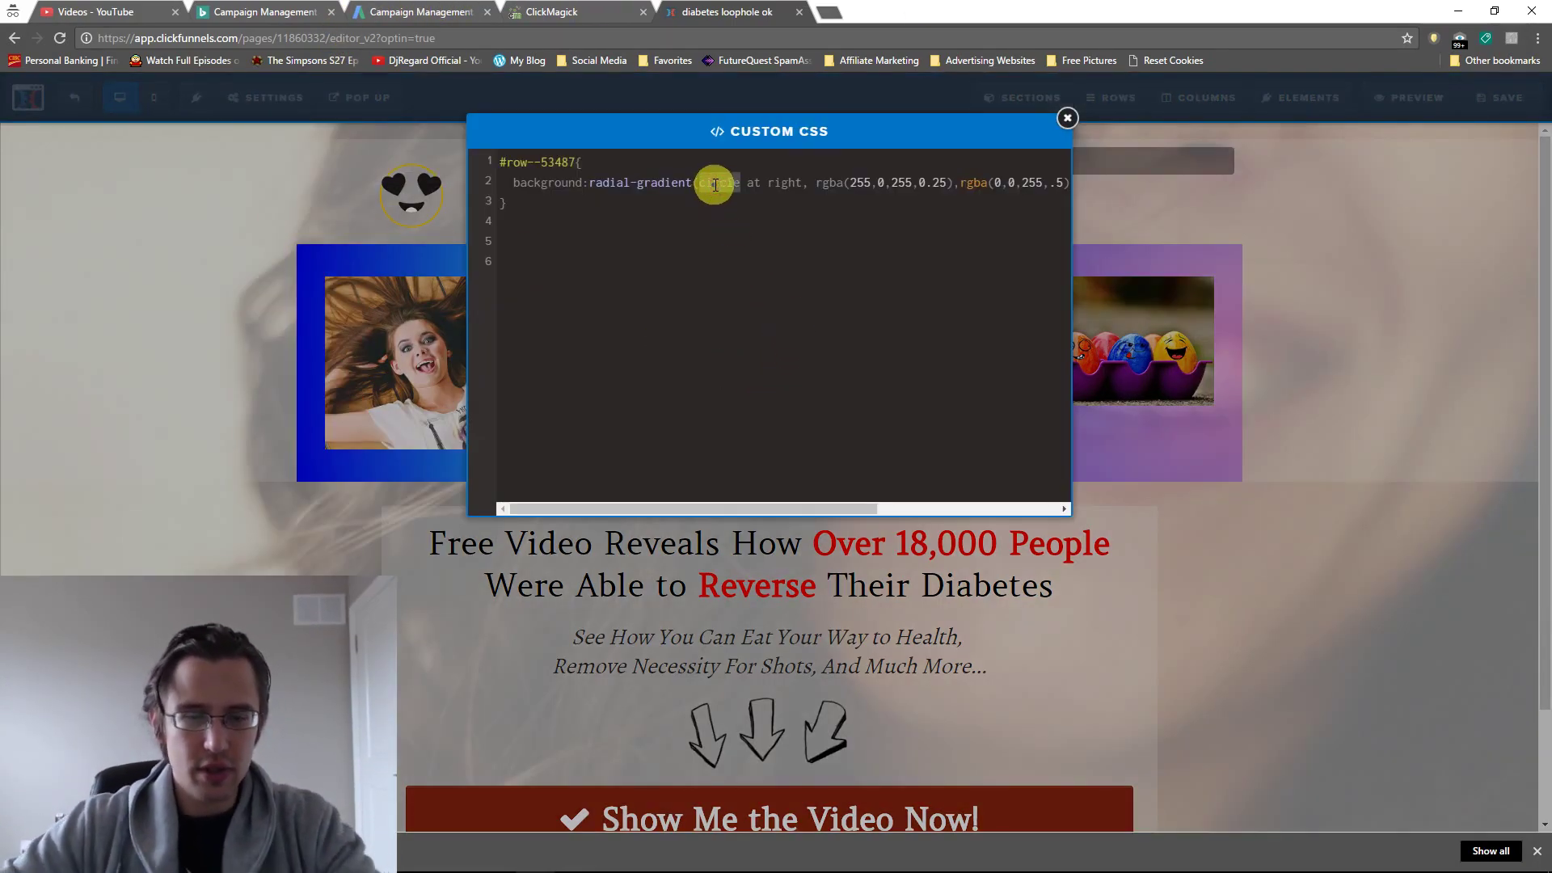
text(ellipse)
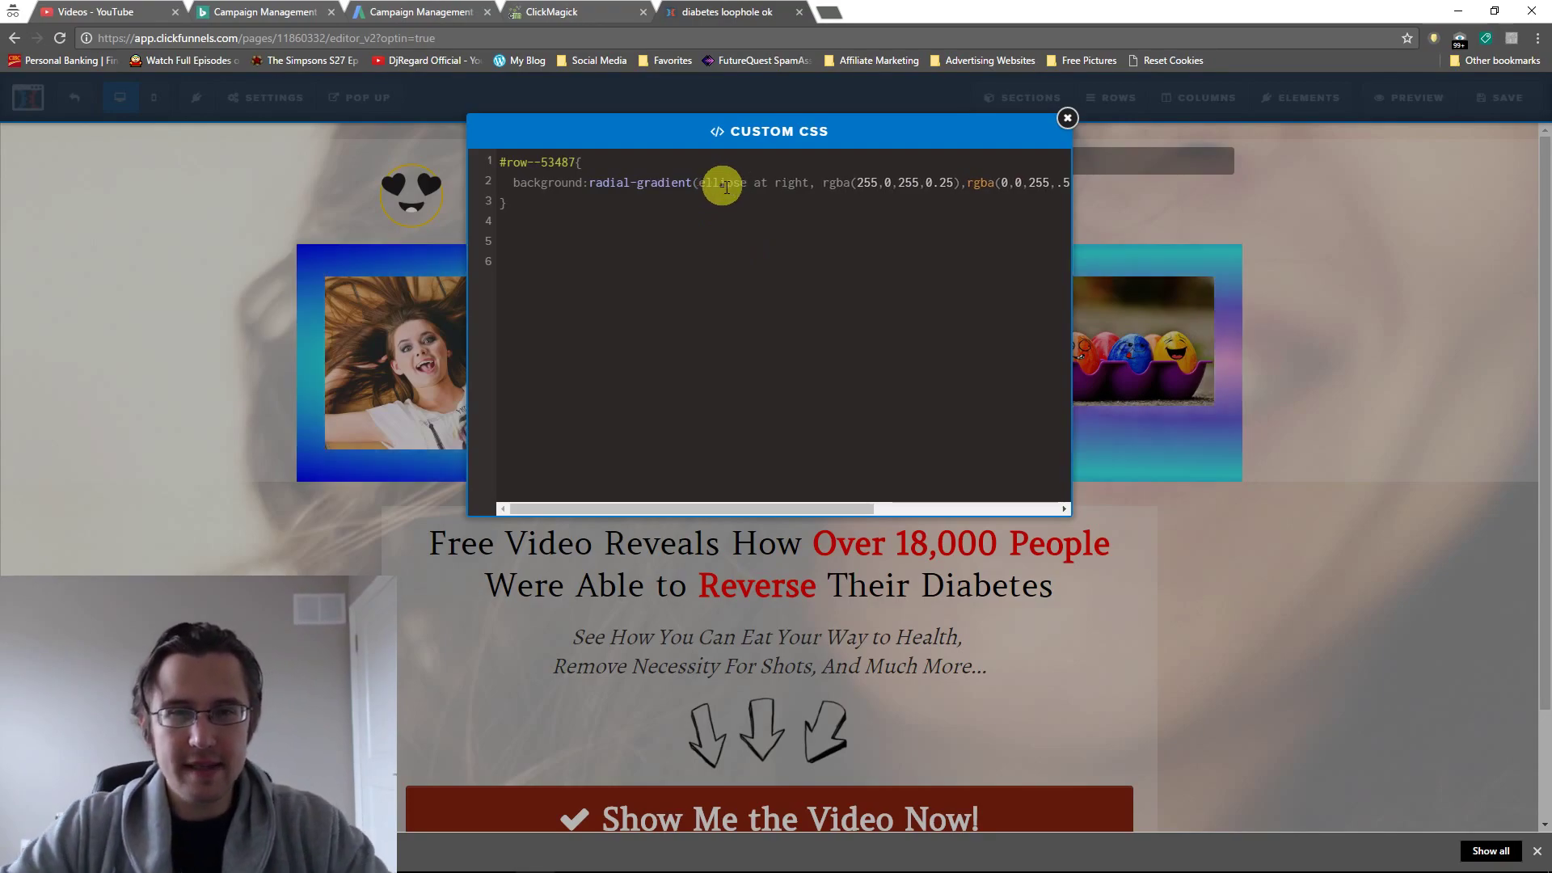
click(1067, 118)
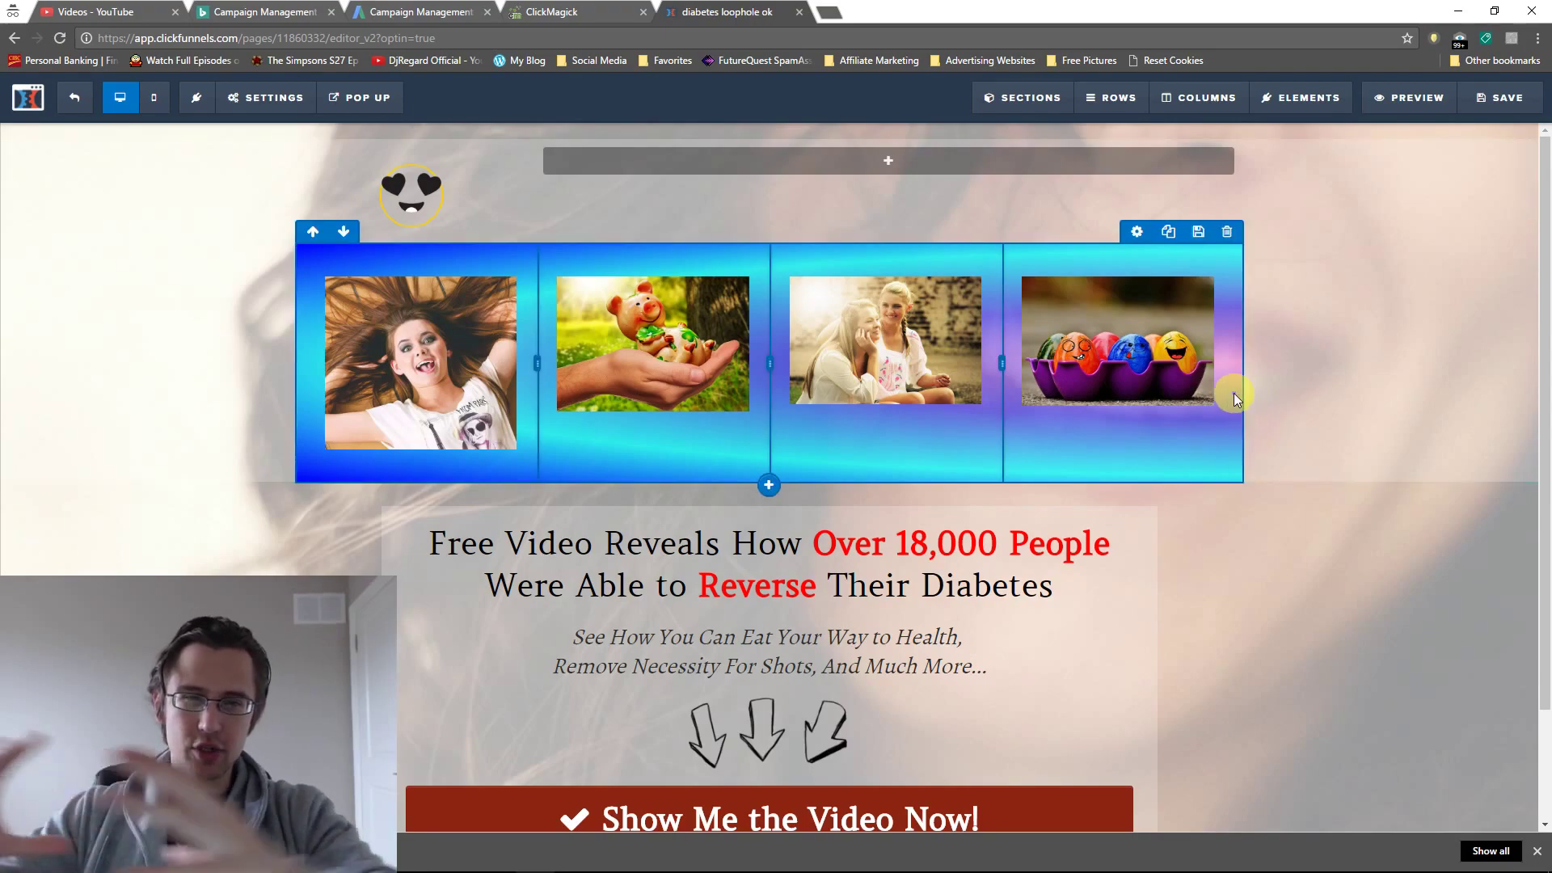
Reopen the custom CSS and change the row's background function from radial-gradient back to linear-gradient
click(235, 101)
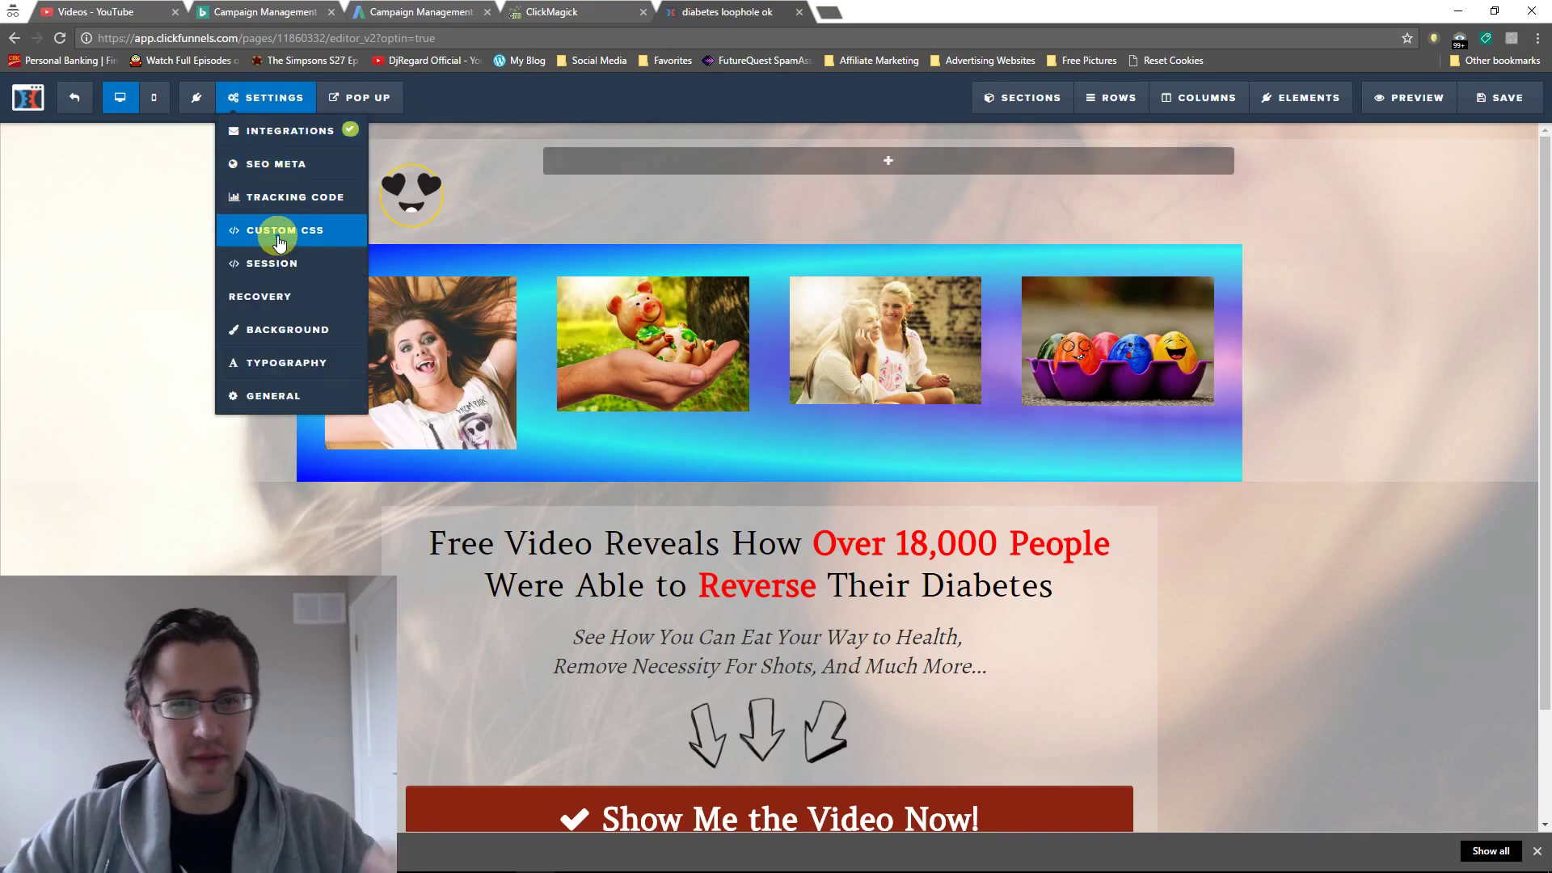
click(278, 241)
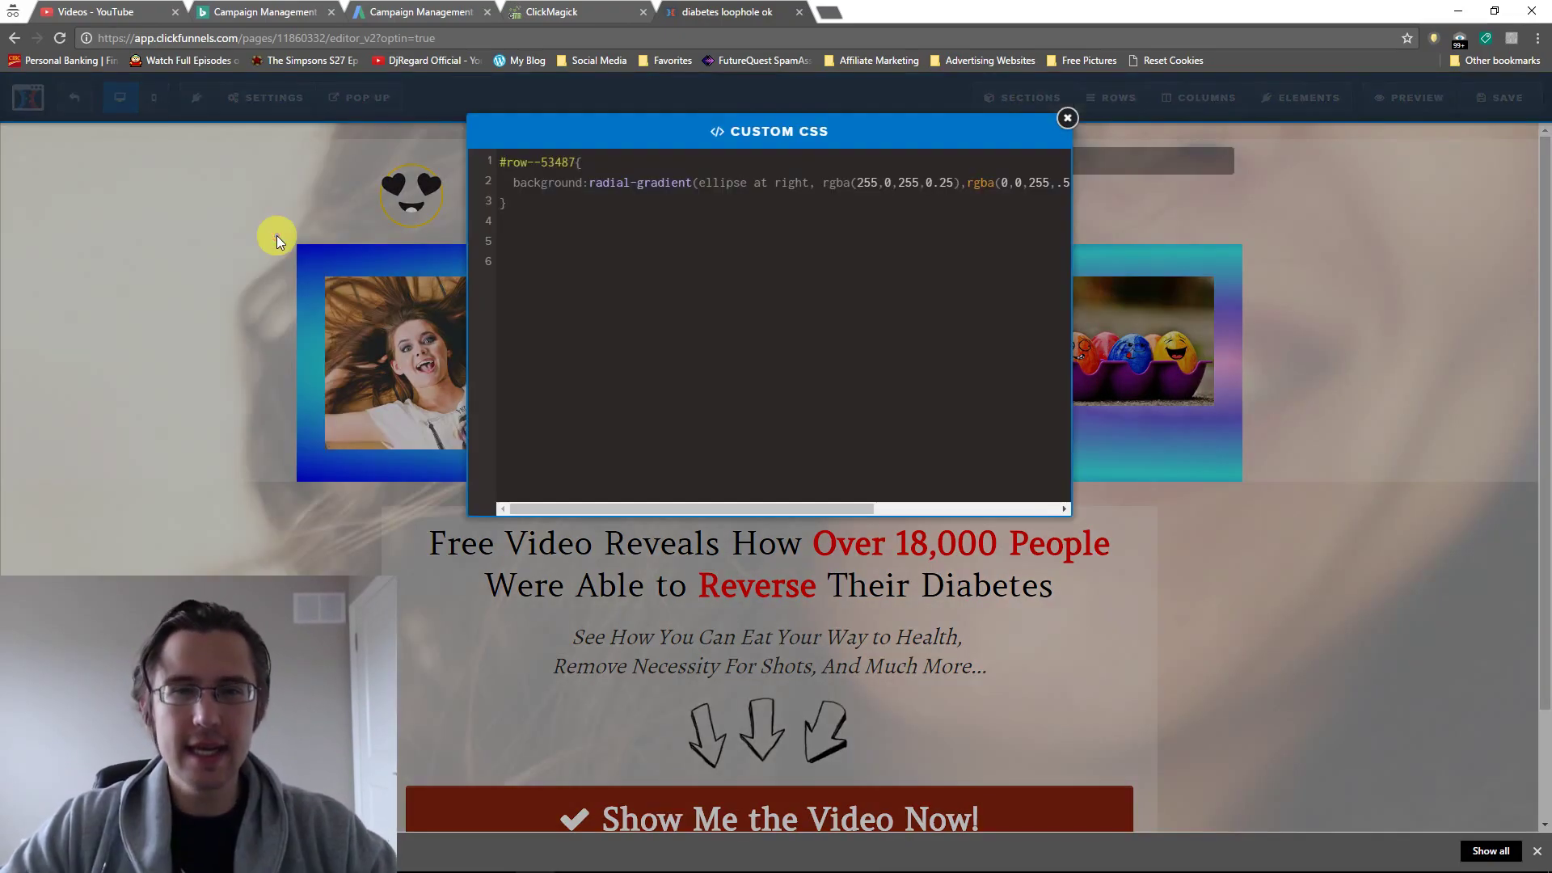
drag(639, 512, 543, 467)
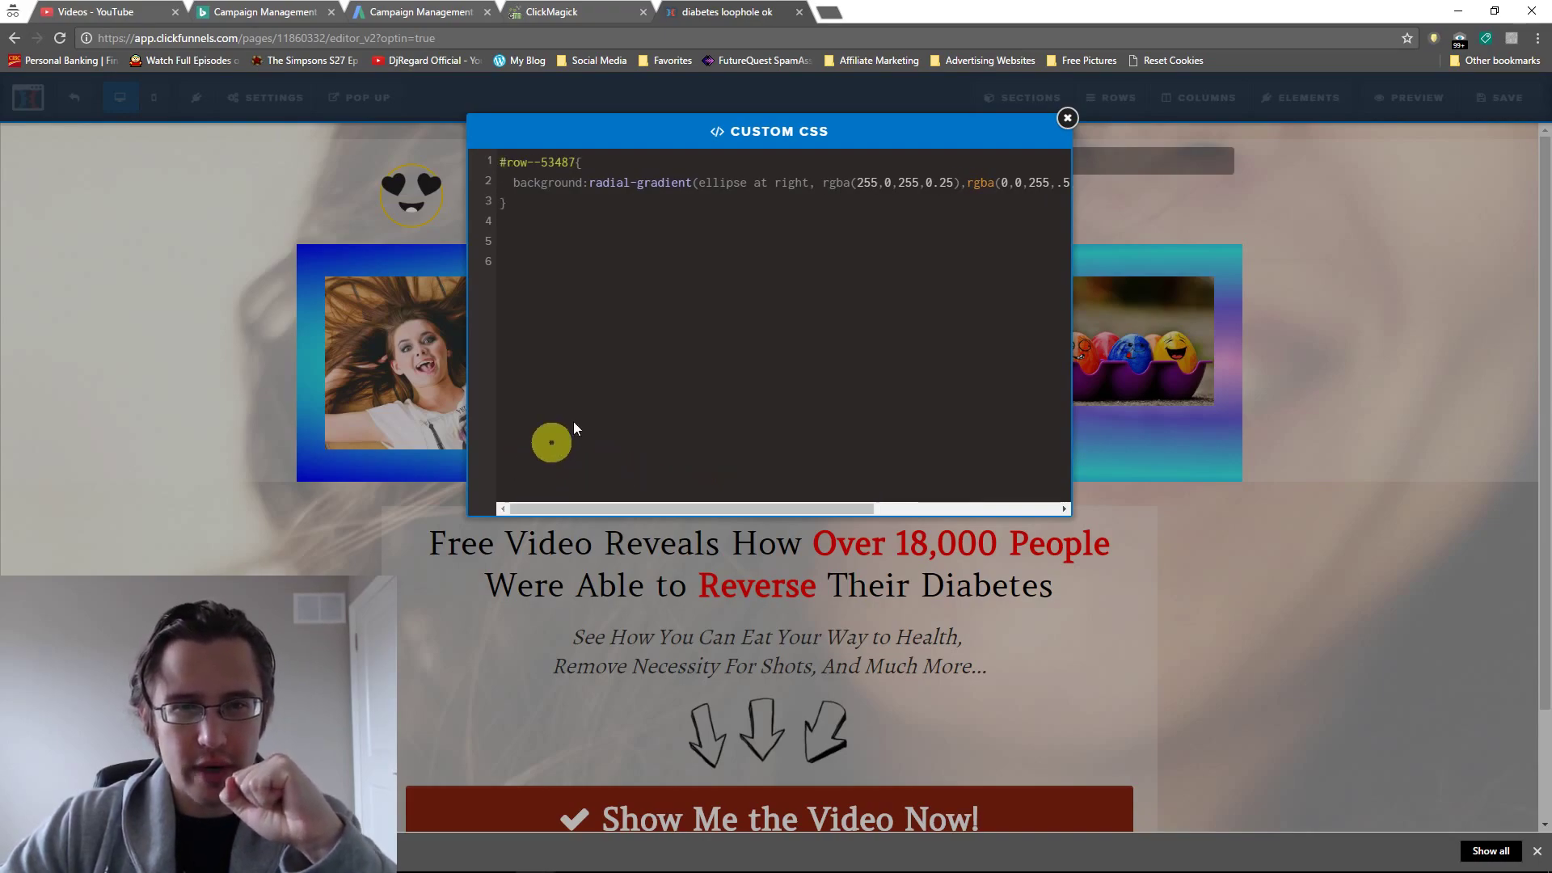
double_click(609, 183)
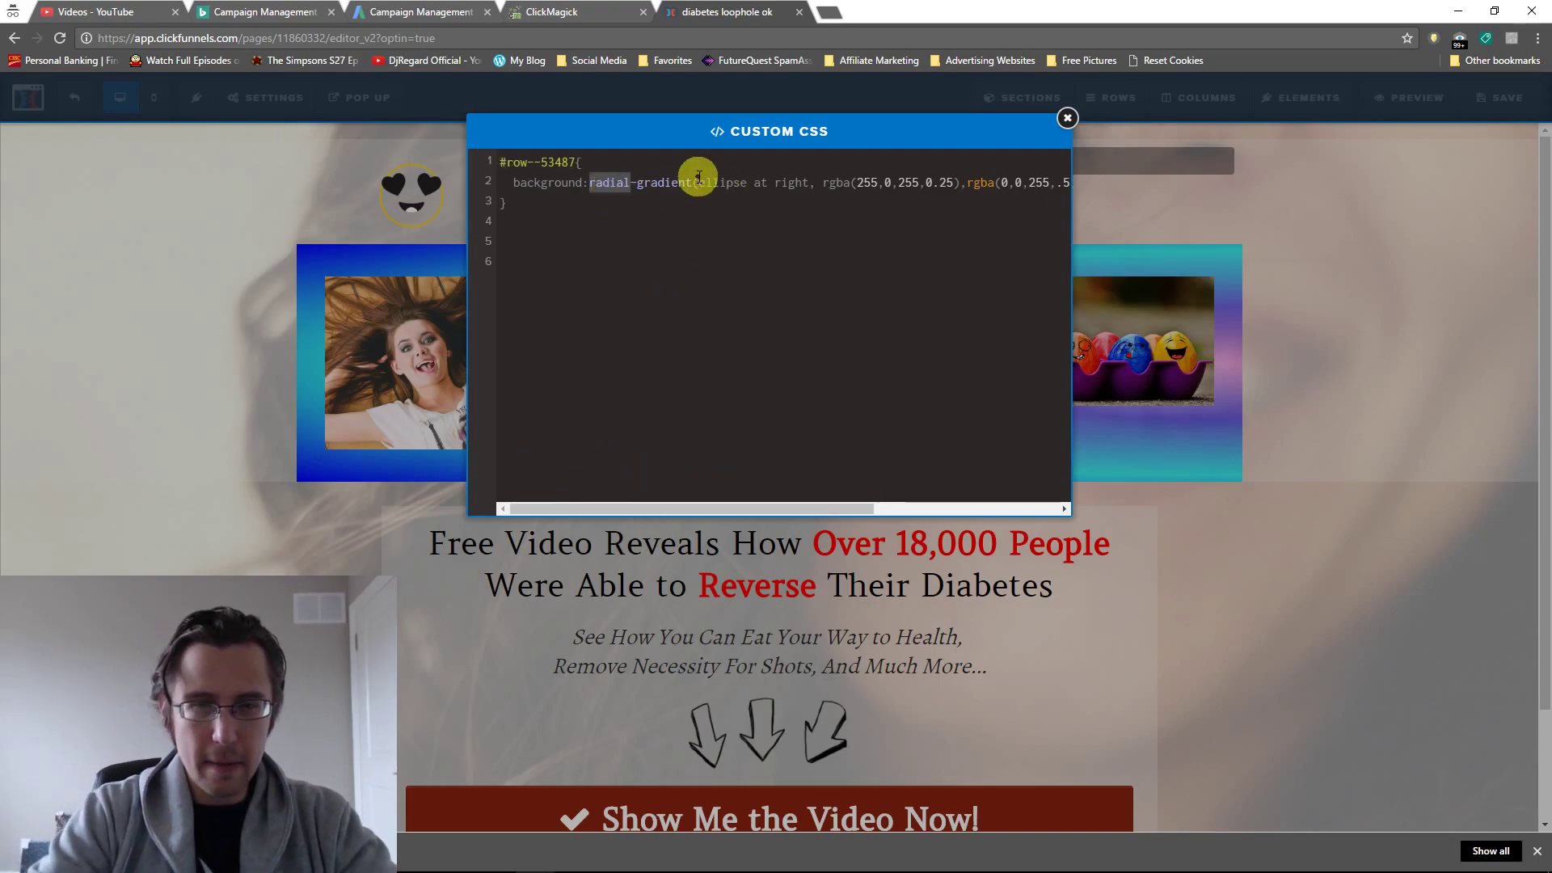
text(linear)
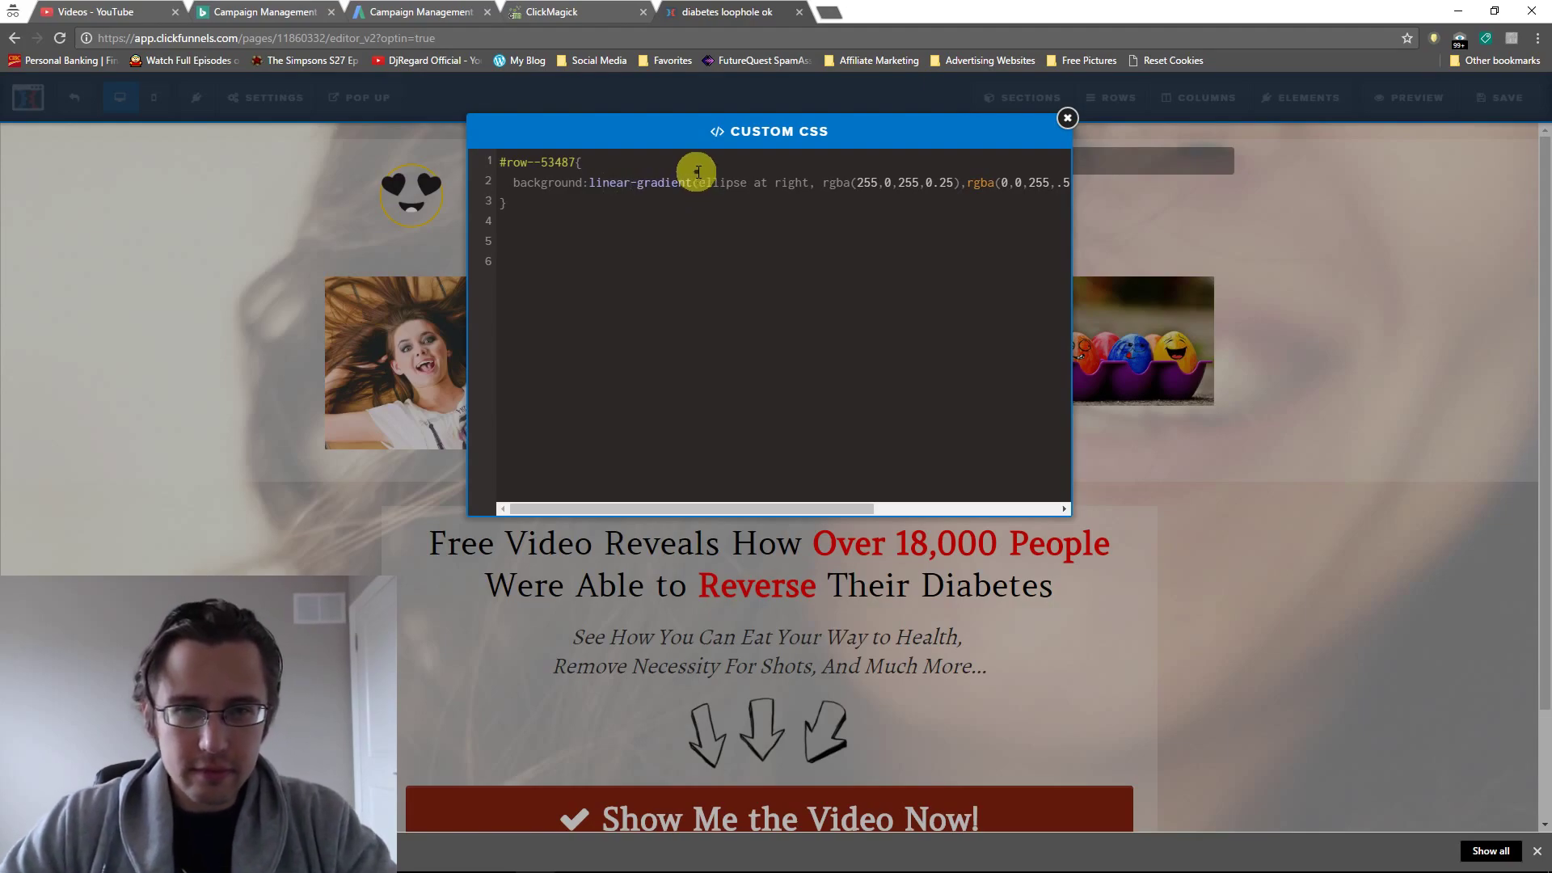
Replace "ellipse at right" with the direction "to right" in the linear gradient
drag(736, 183, 808, 183)
key(BackSpace)
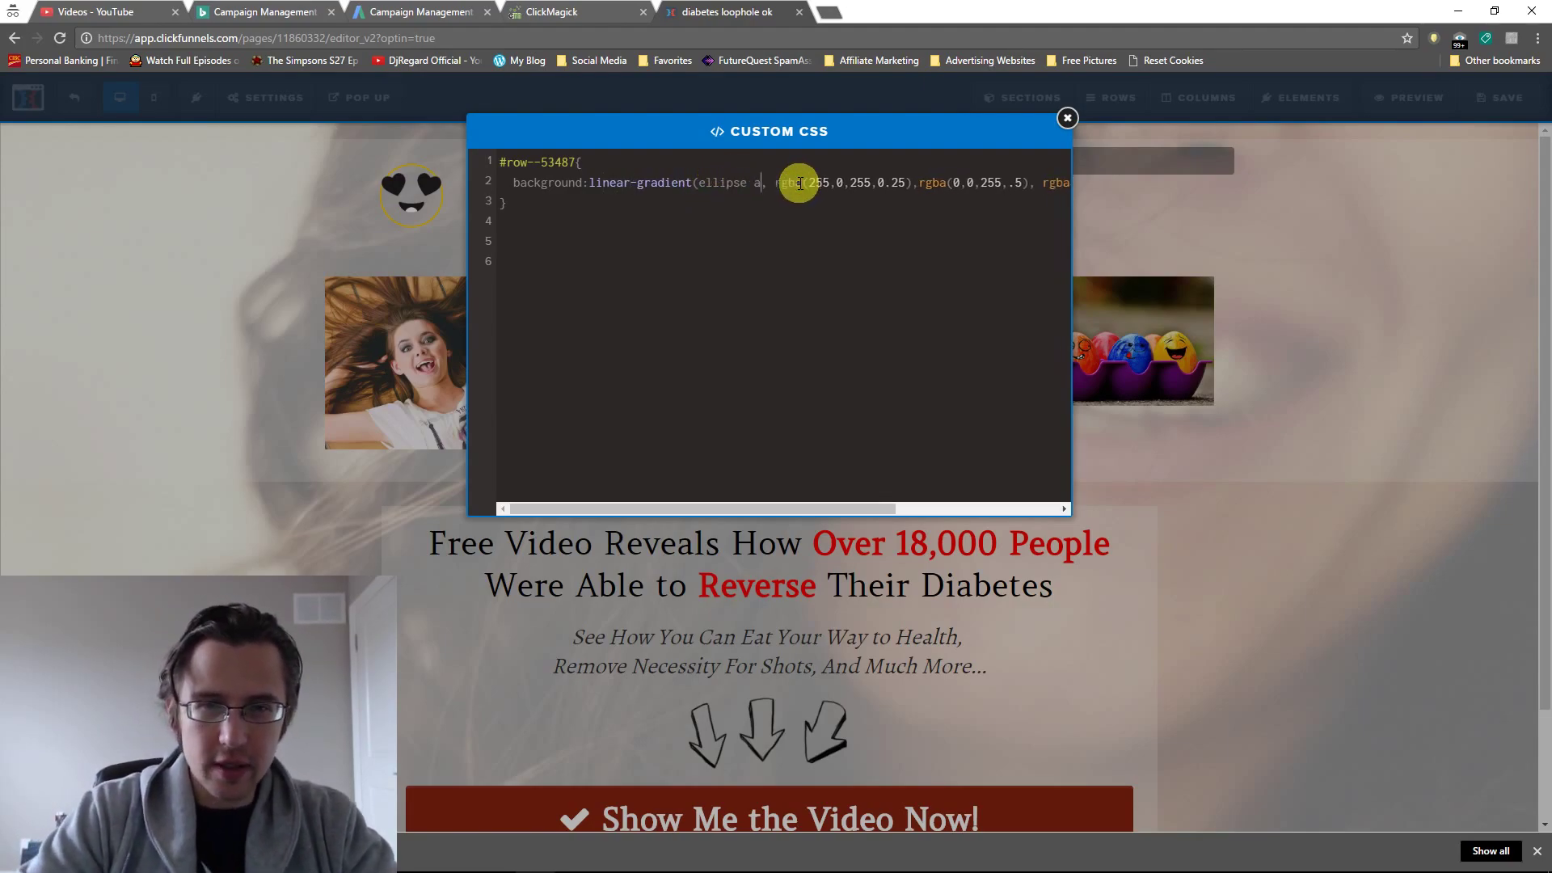
key(BackSpace)
key(BackSpace)
key(BackSpace)
key(BackSpace)
key(BackSpace)
text(to right)
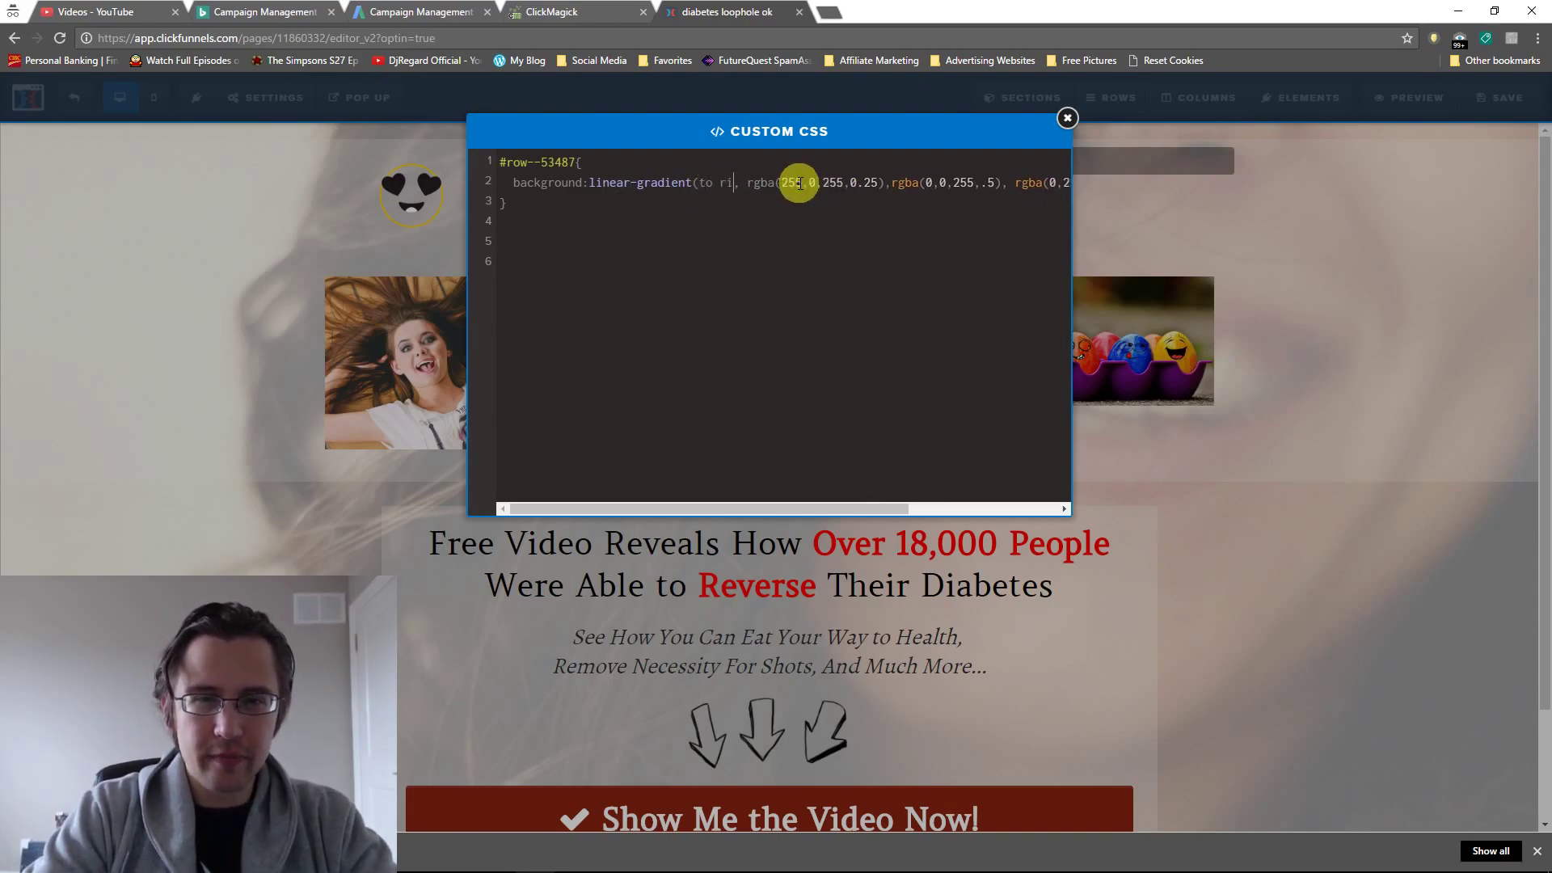
Replace all gradient colors after rgba(255,0,255,0.25) with the single color blue and close the custom CSS editor
drag(798, 511, 988, 506)
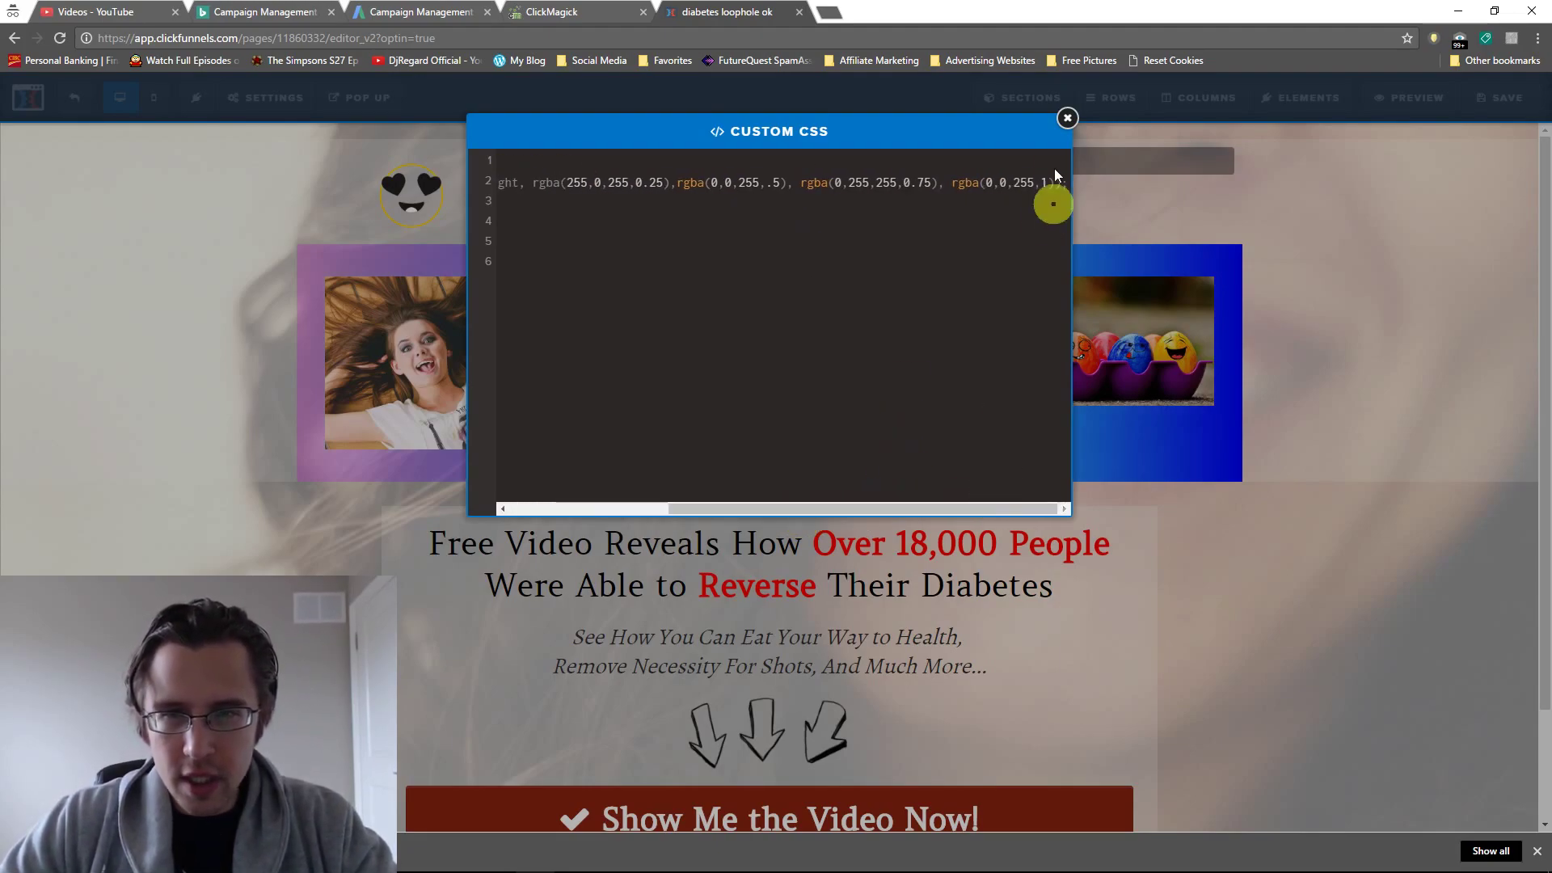
drag(1057, 187, 912, 182)
key(BackSpace)
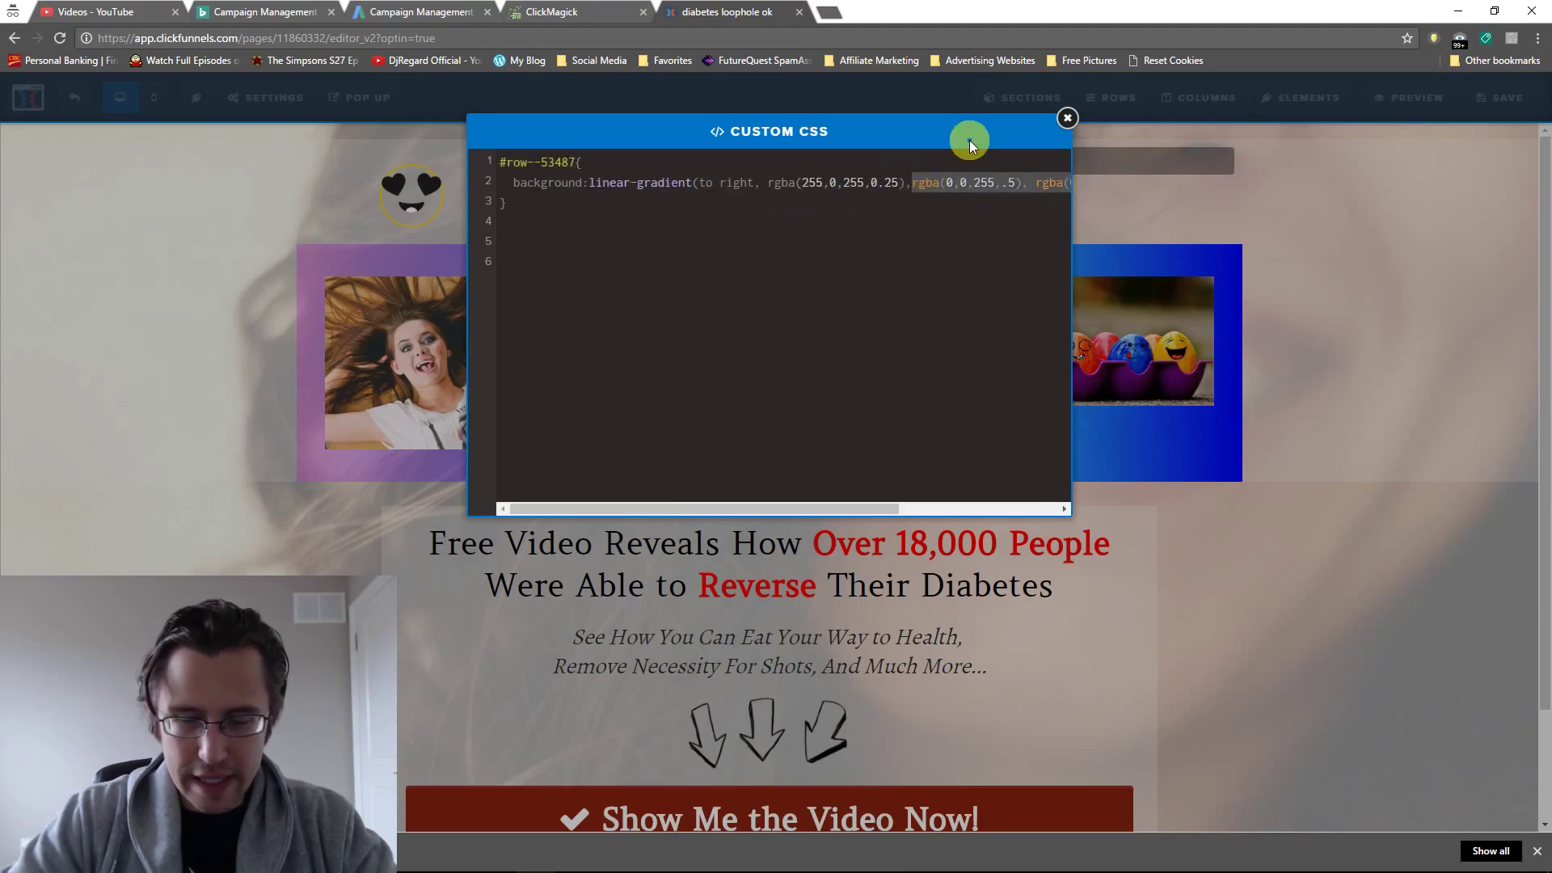
key(BackSpace)
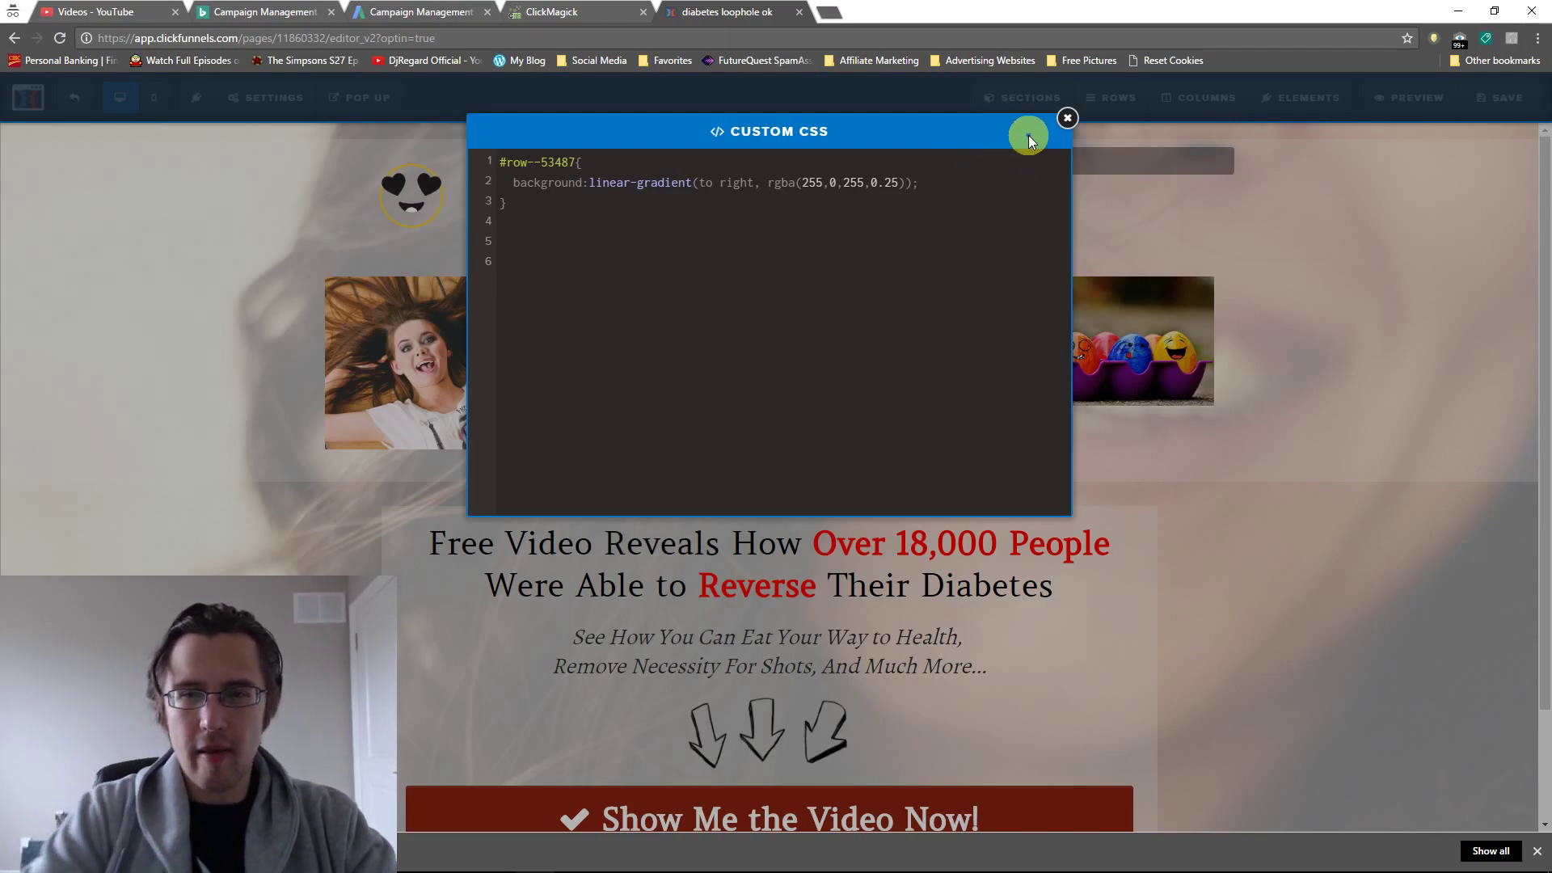
text(, blue)
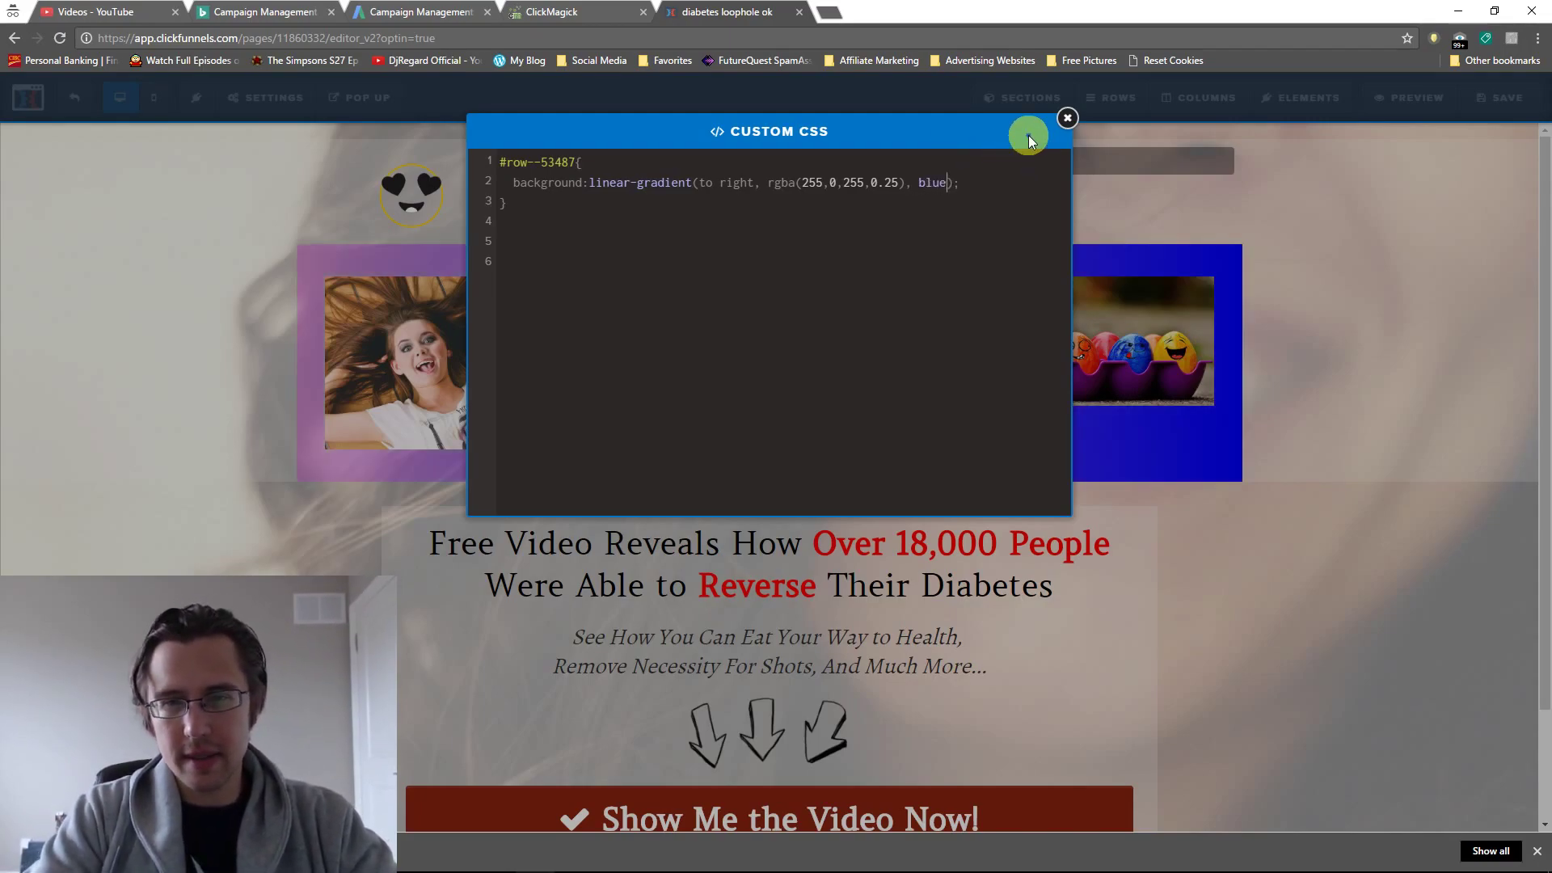
click(1066, 120)
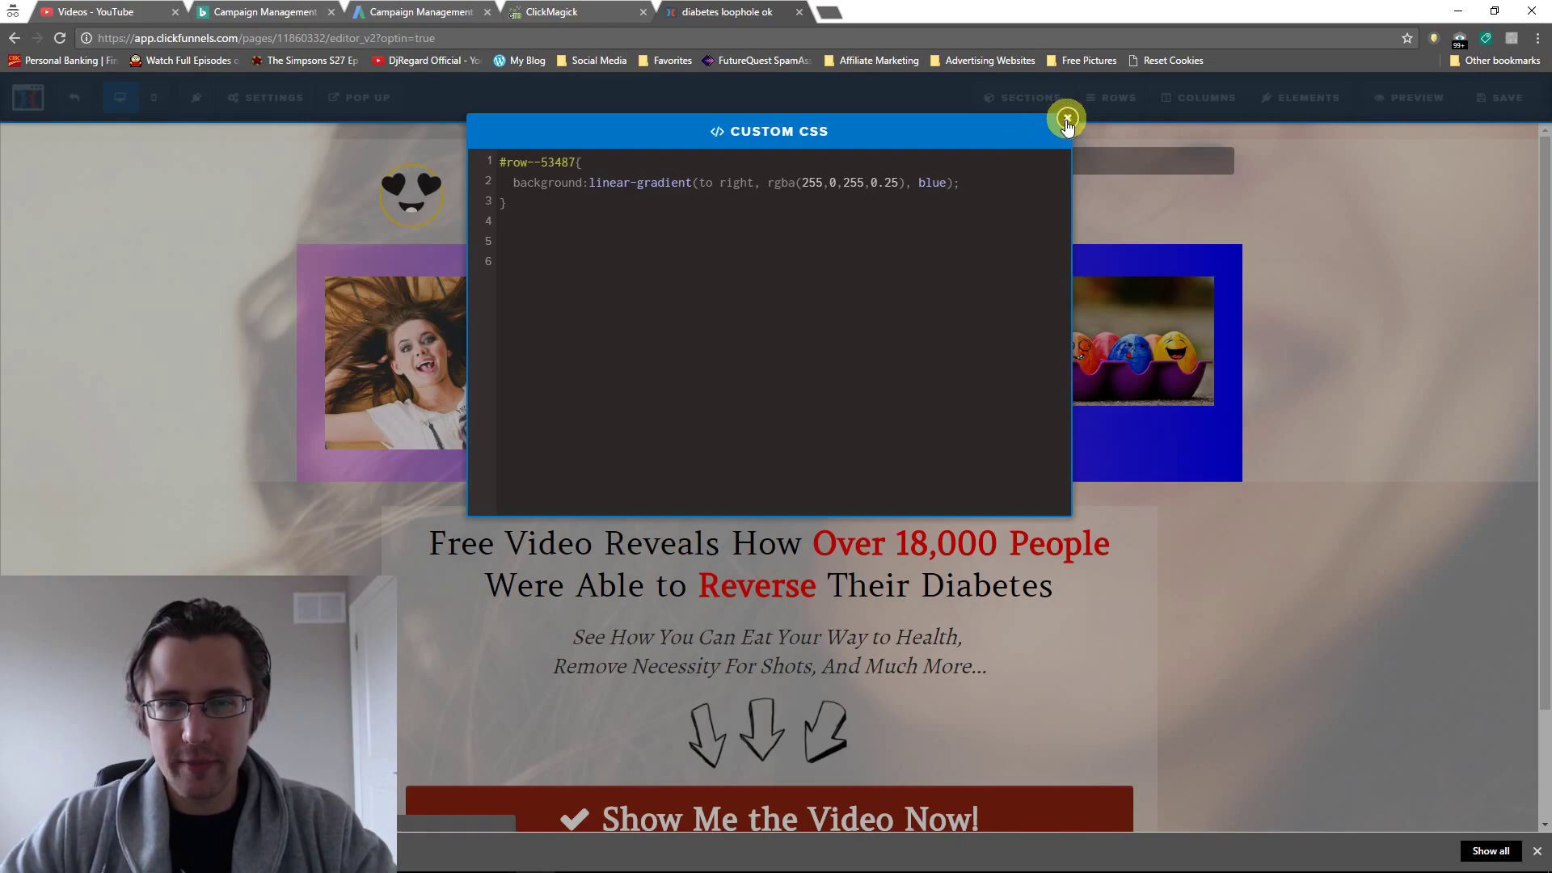
Reopen the custom CSS, add a 25% stop to the rgba color and an 80% stop to blue, and close the editor
click(246, 90)
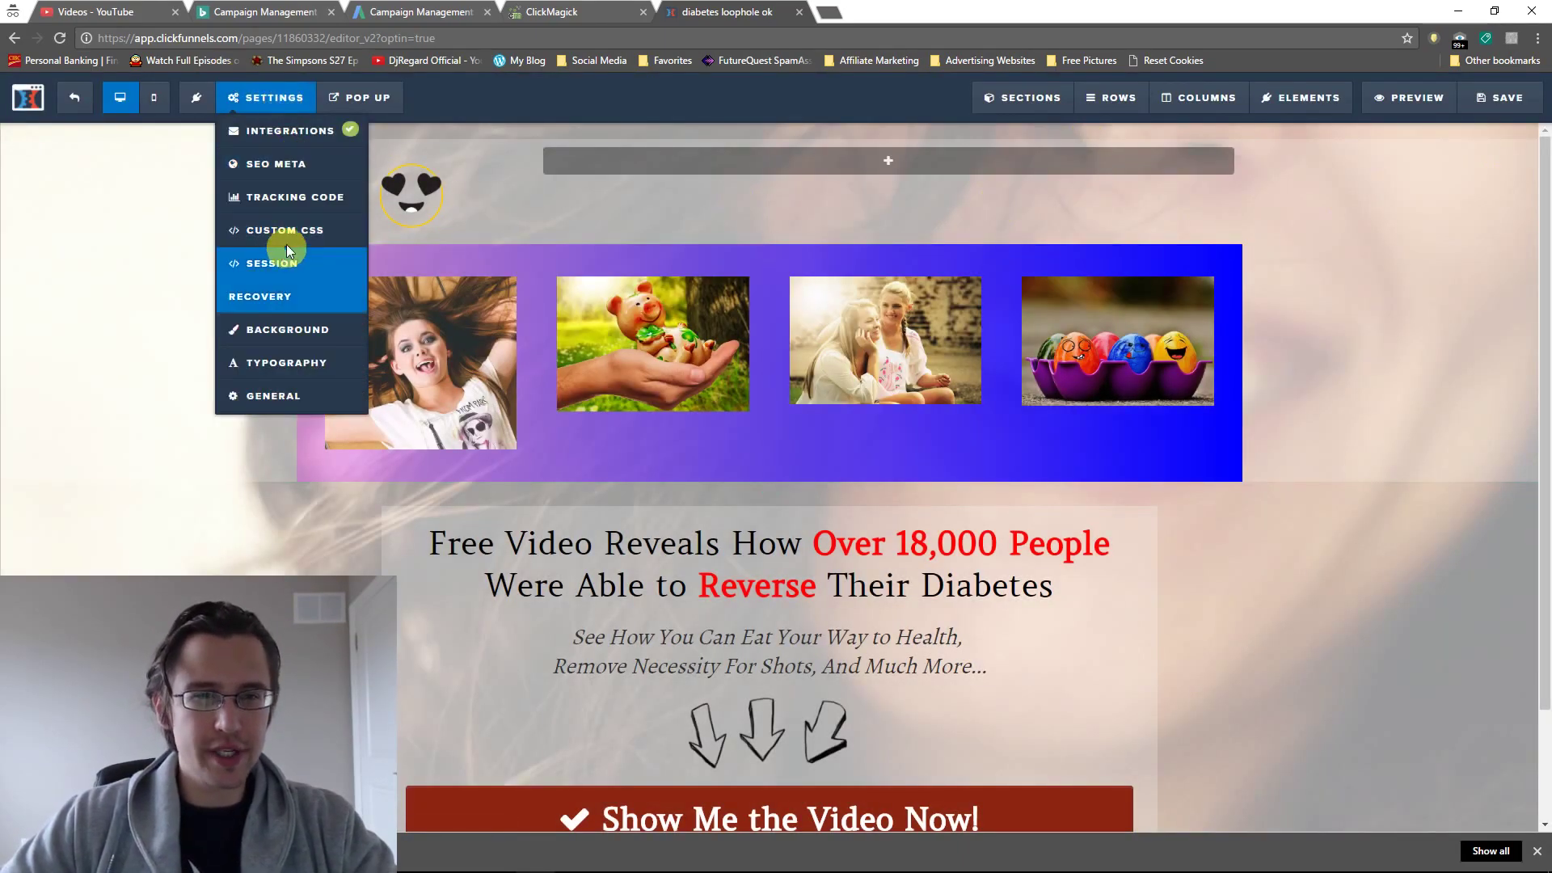
click(288, 228)
click(502, 236)
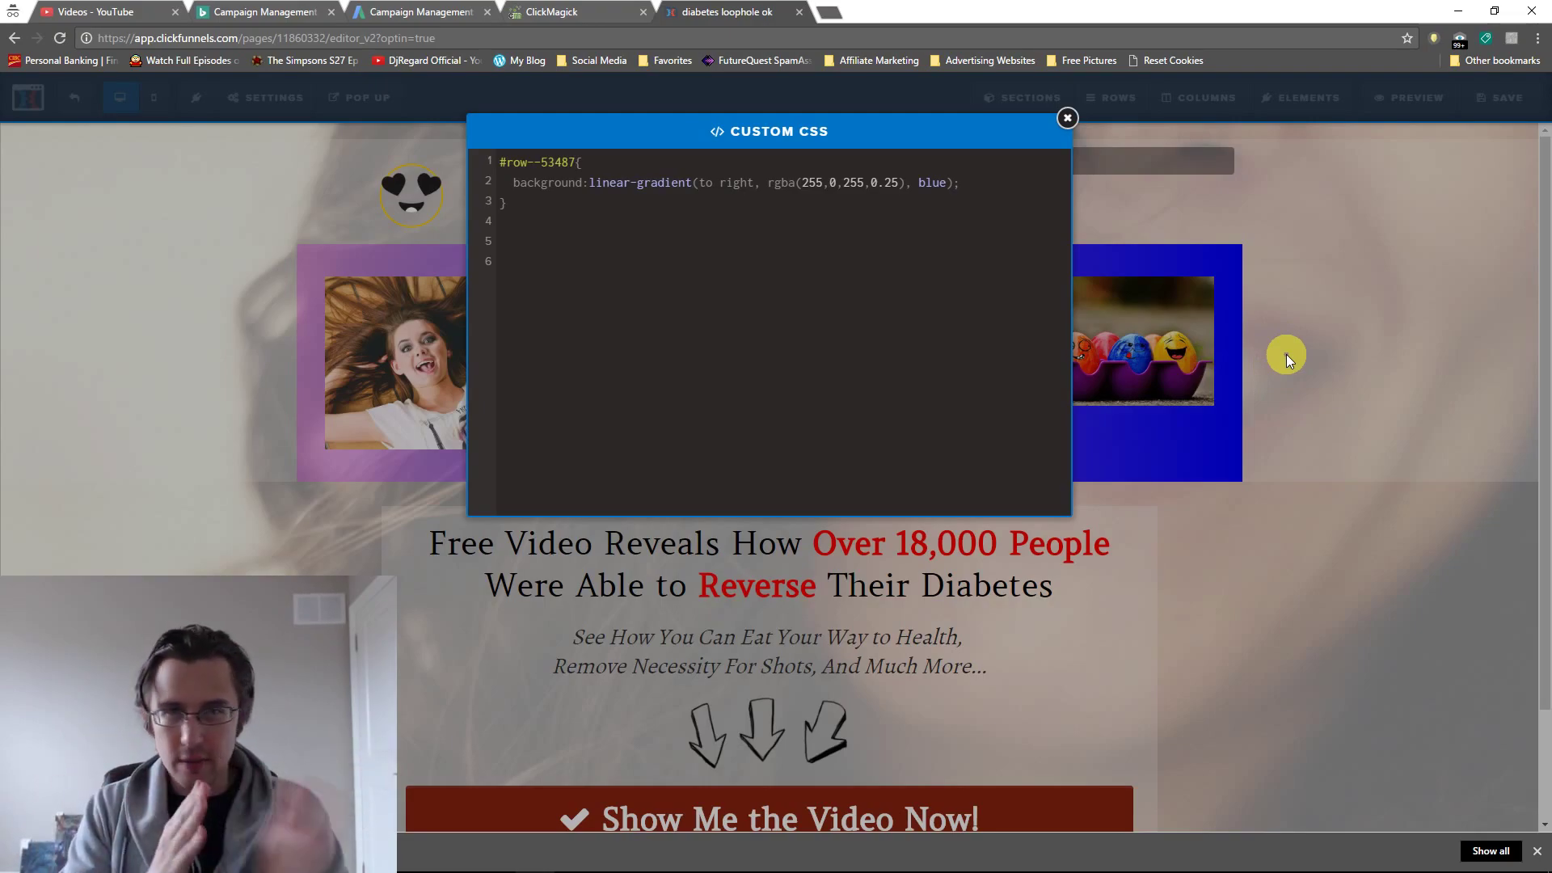
click(840, 184)
key(BackSpace)
text(,)
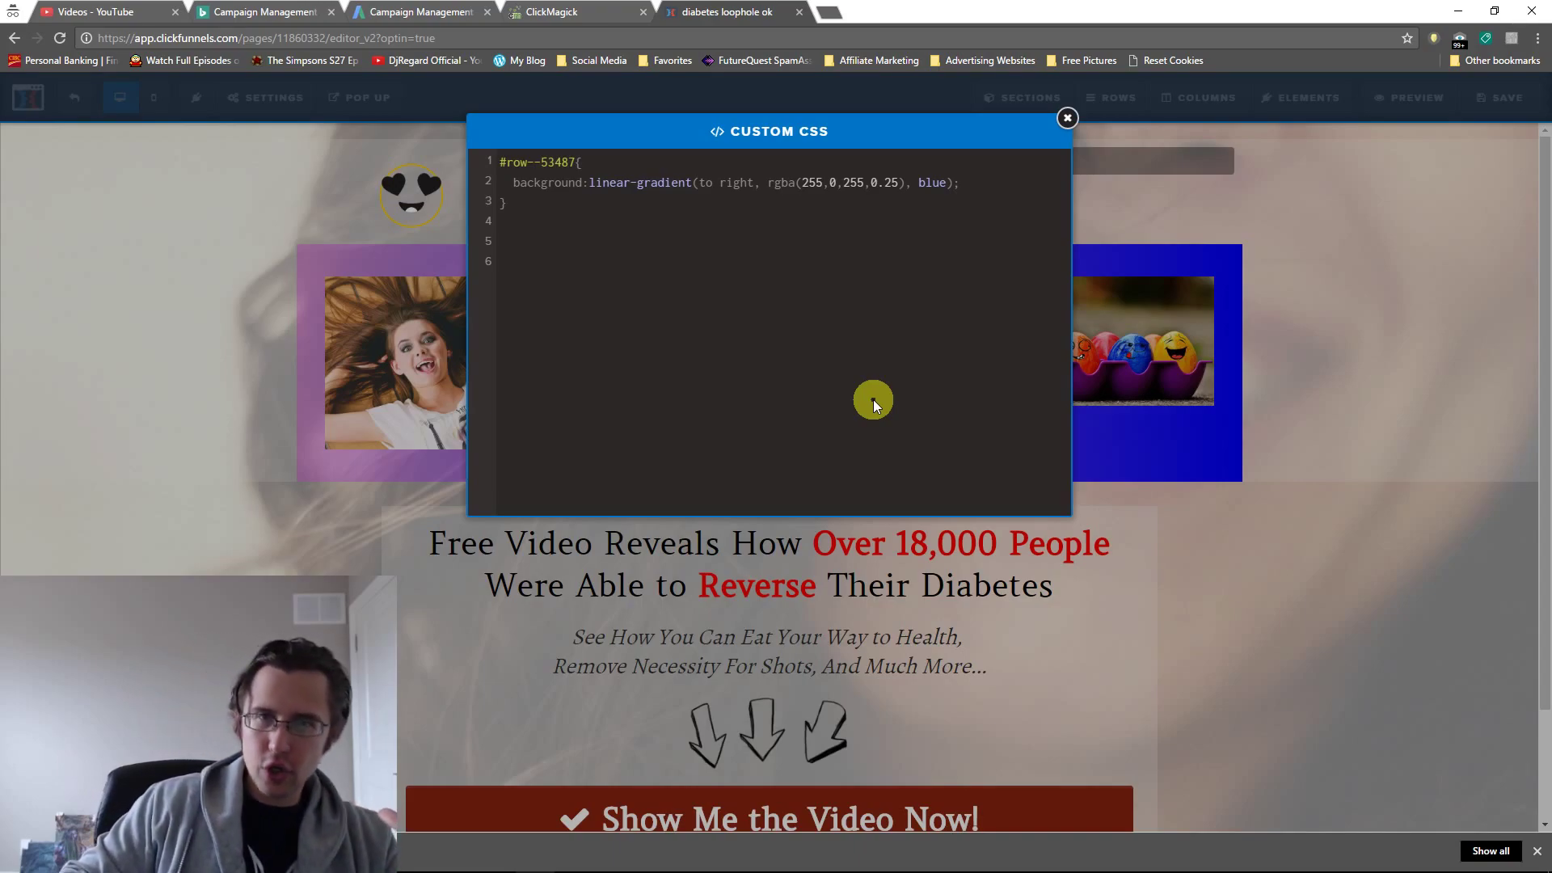
click(907, 183)
text(25%,)
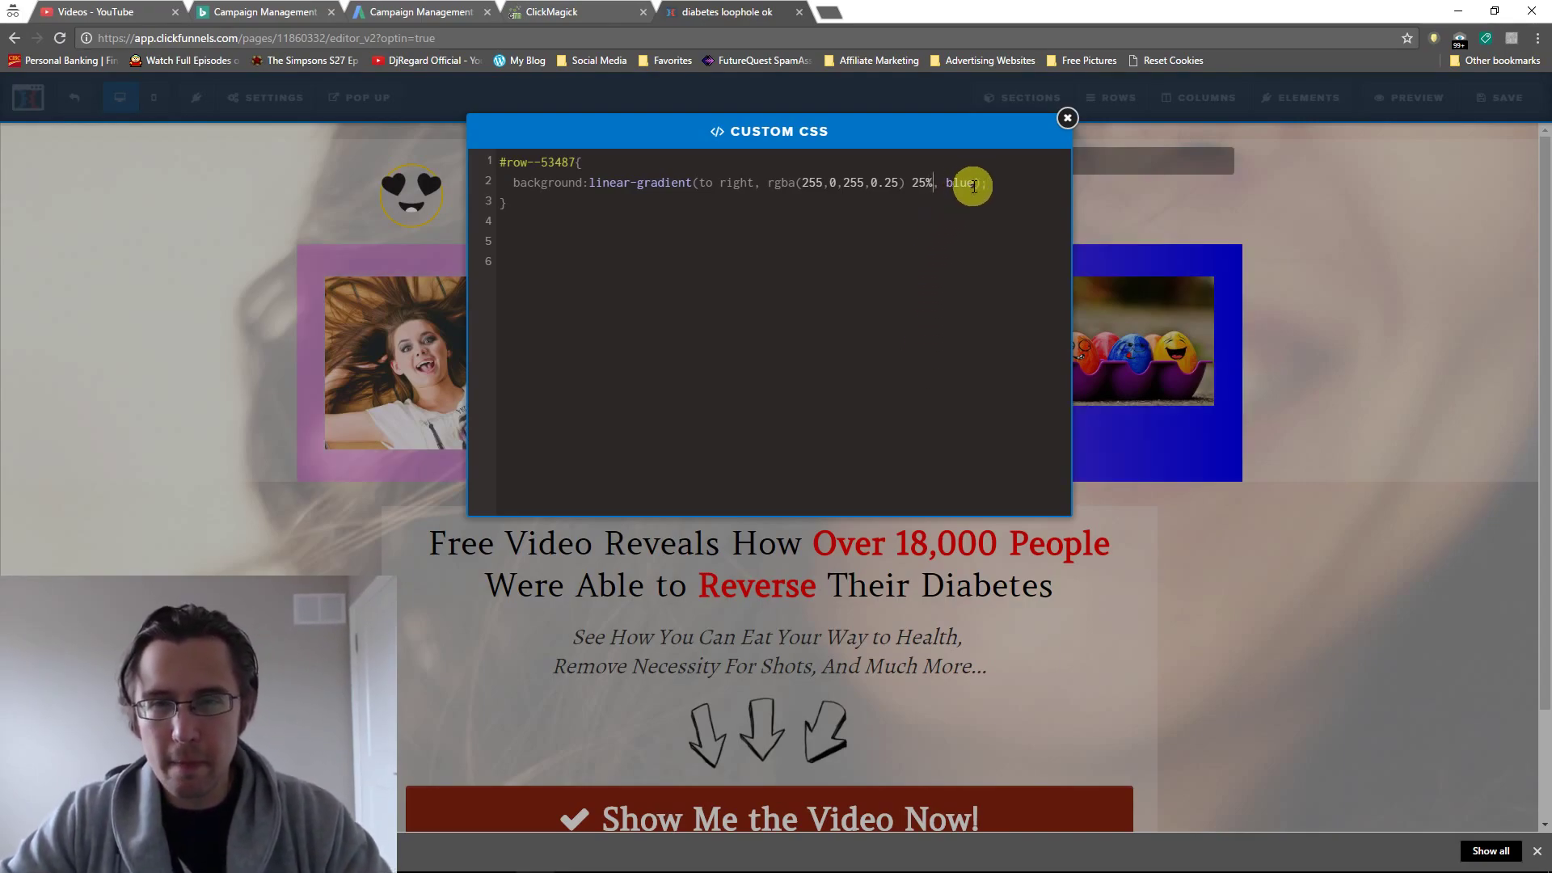
text( blue 80%)
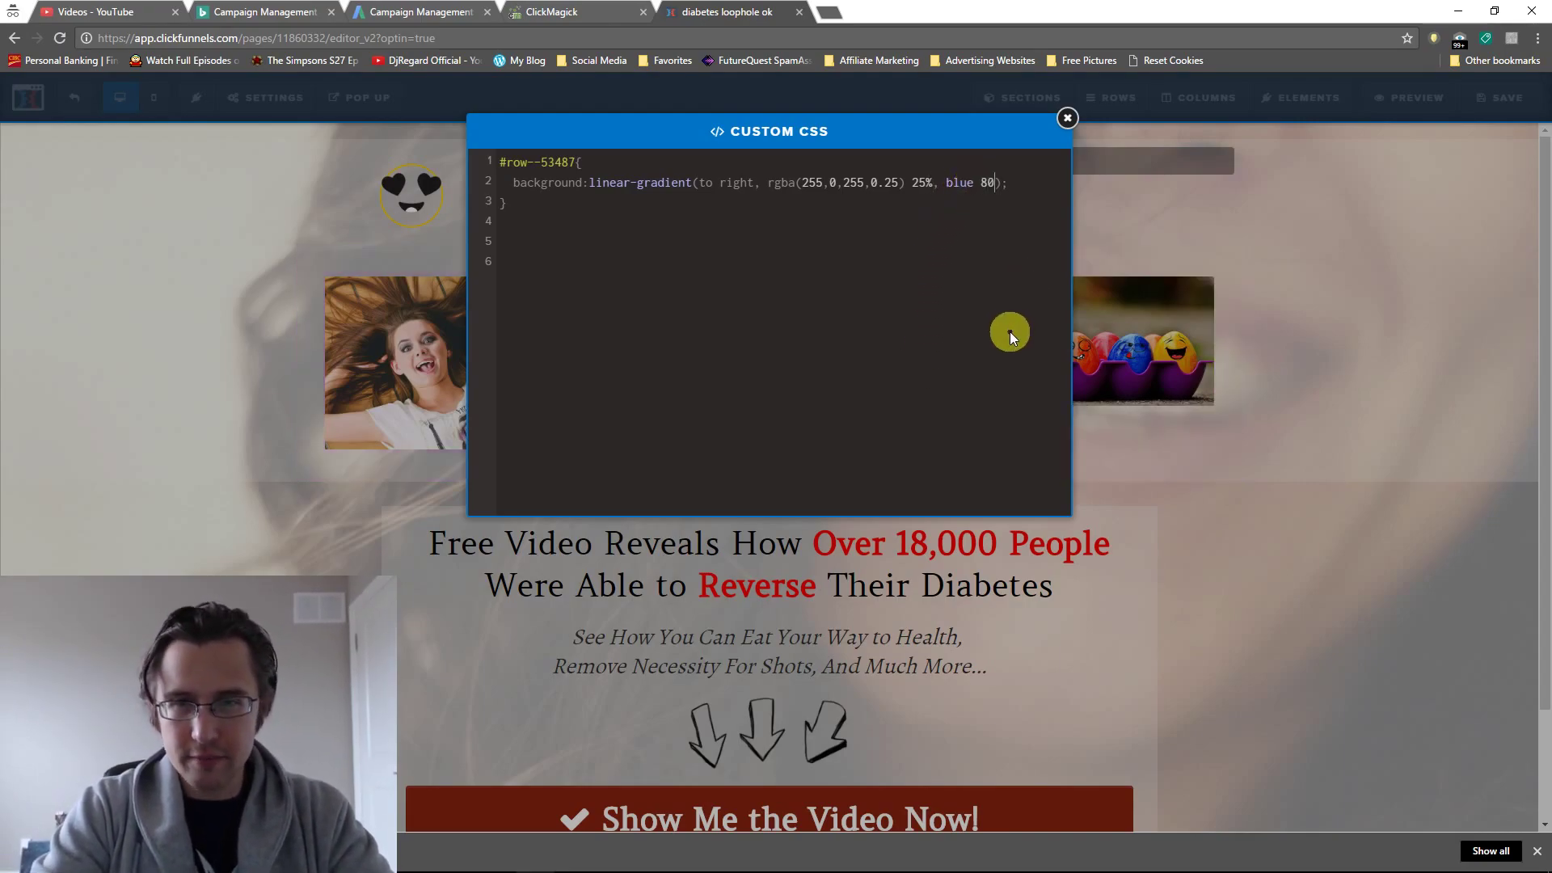
click(1067, 118)
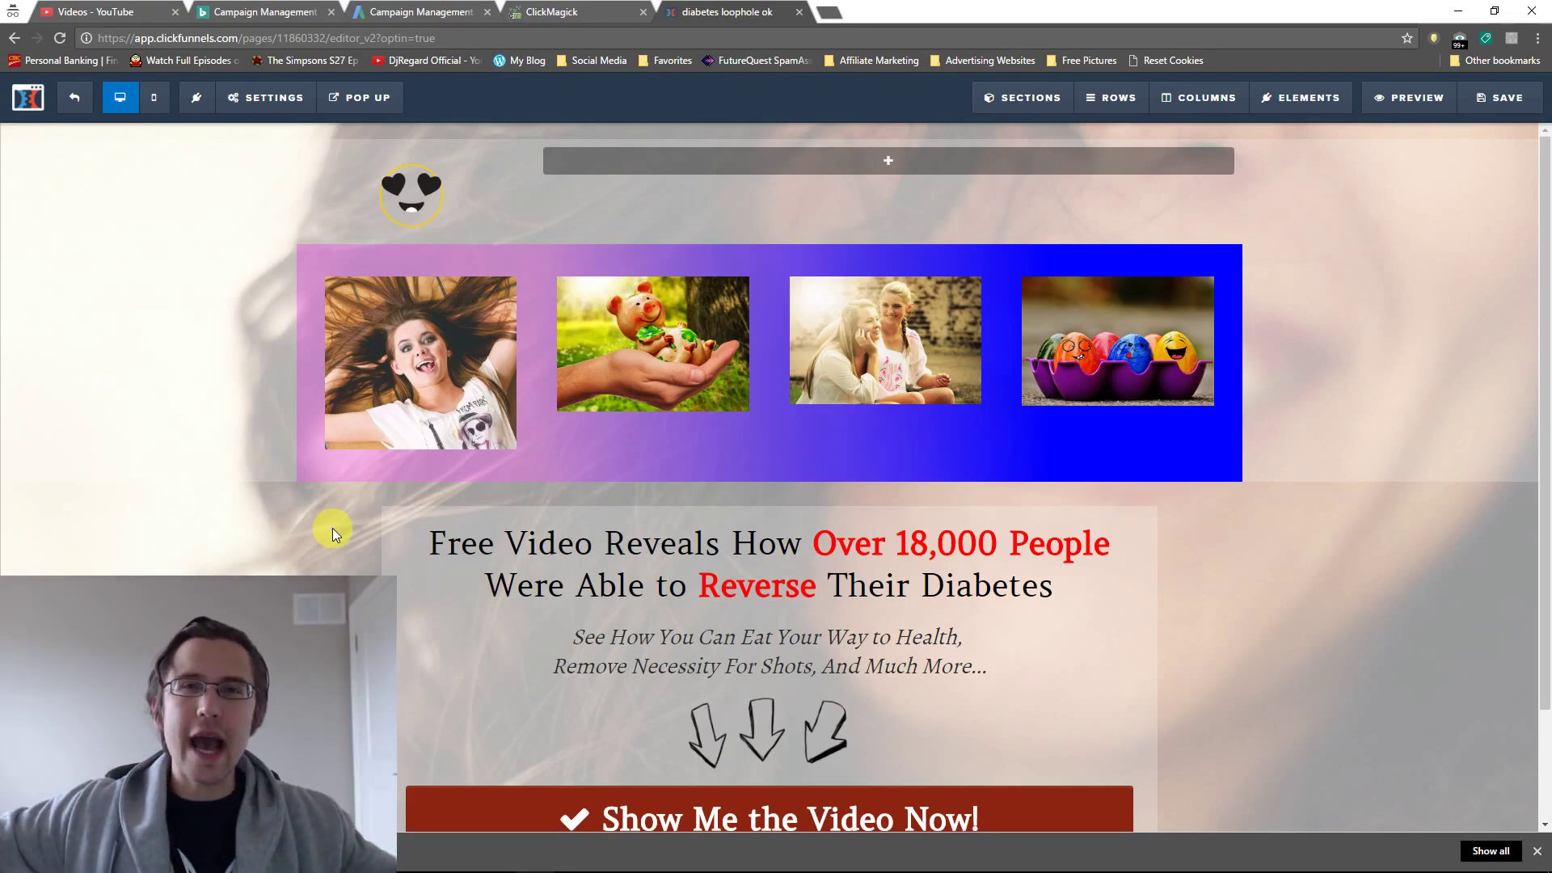
mouse_move(551, 427)
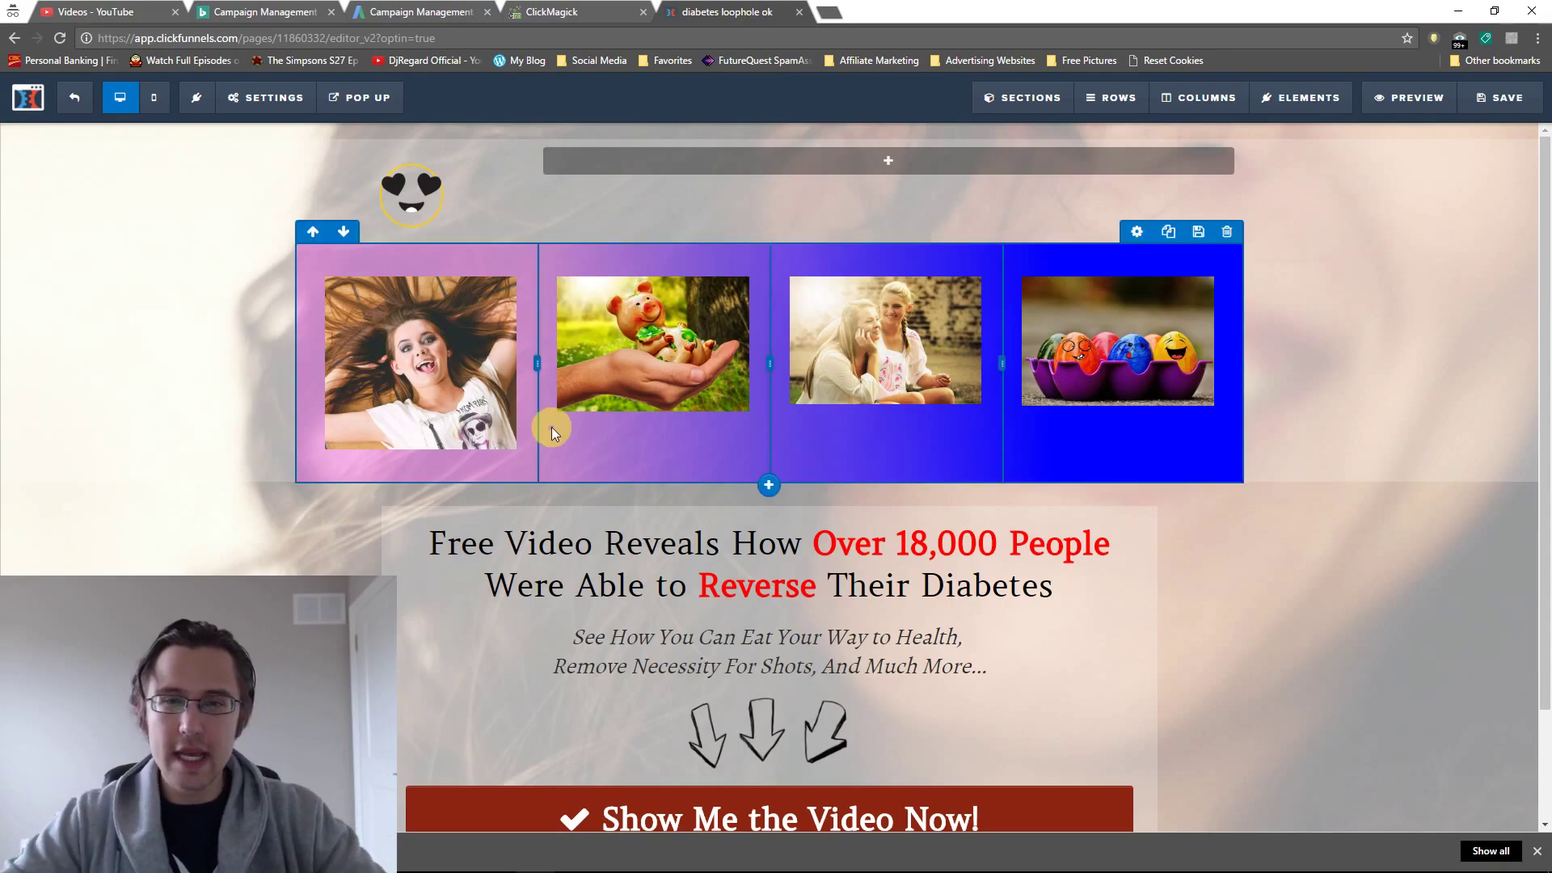
mouse_move(267, 97)
click(275, 229)
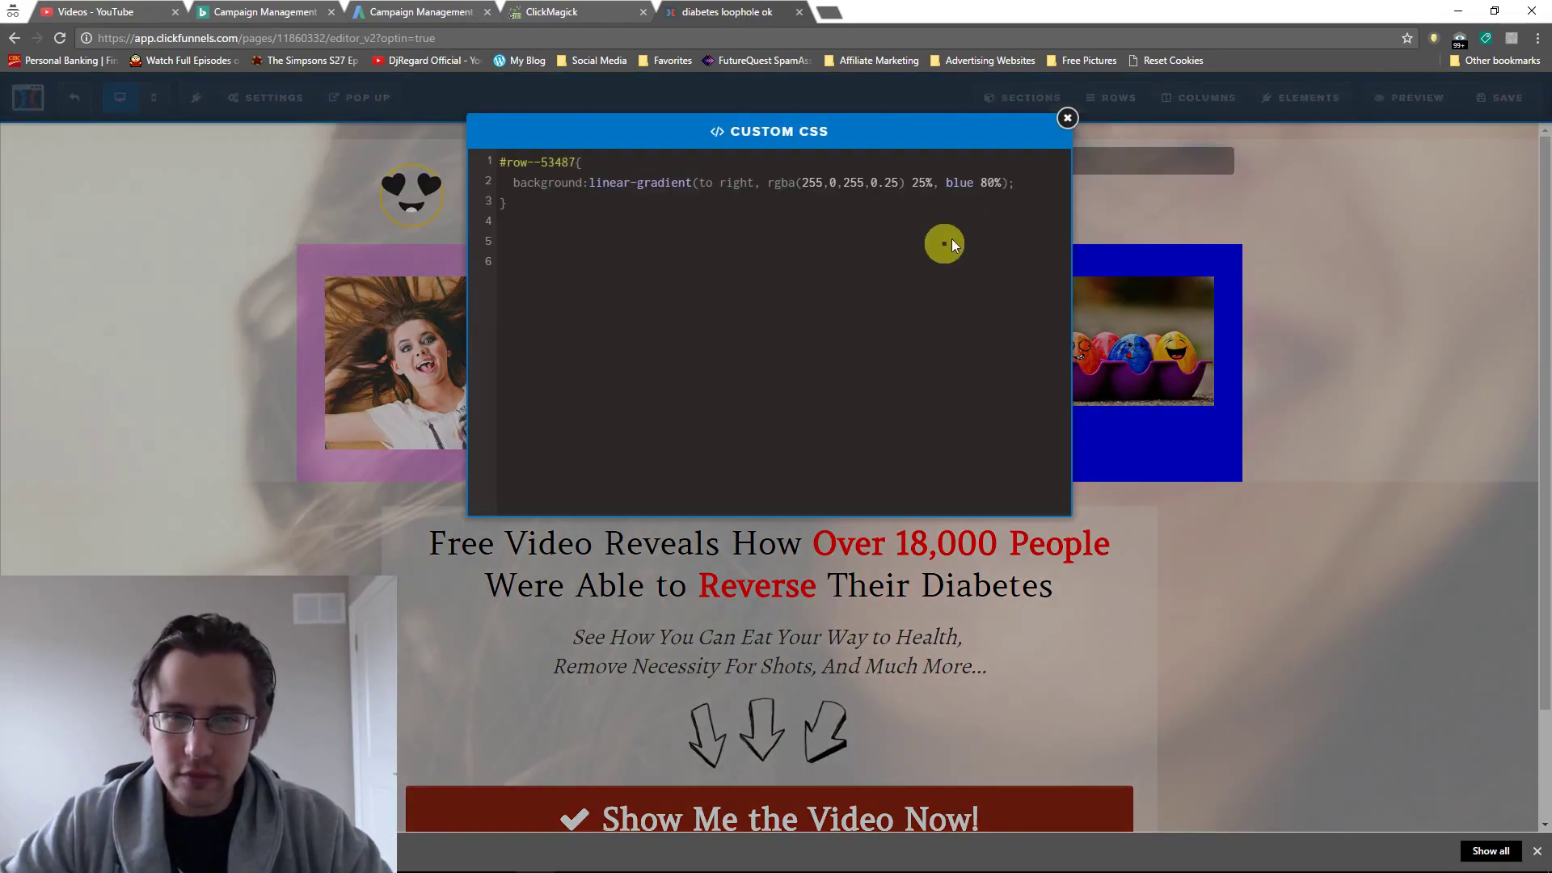
click(1067, 119)
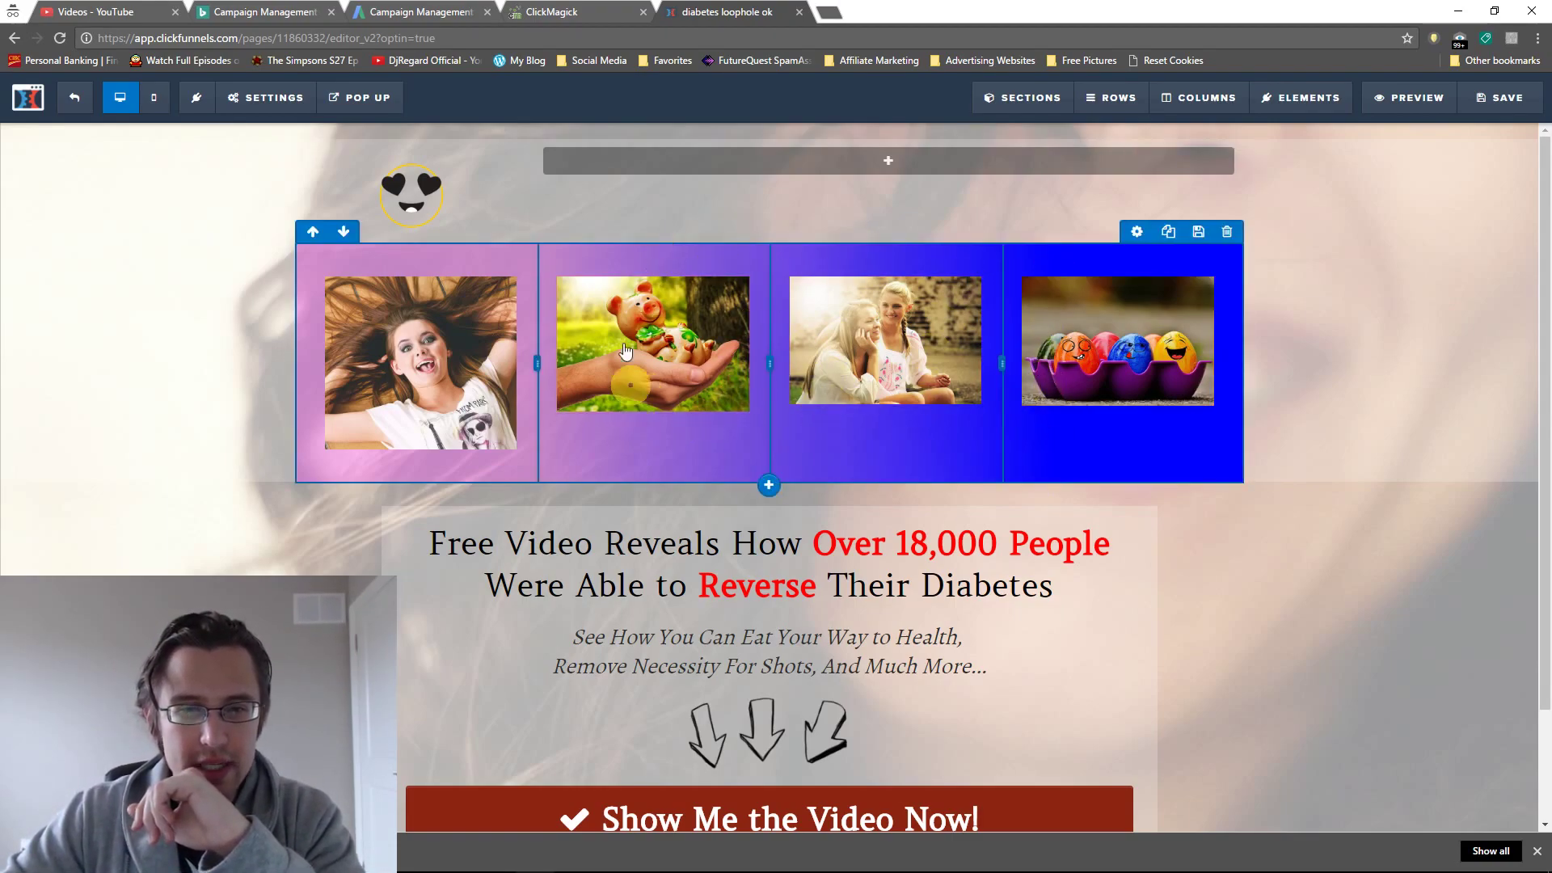
Reopen the custom CSS, replace the gradient's first rgba color with red, and close the editor
click(256, 98)
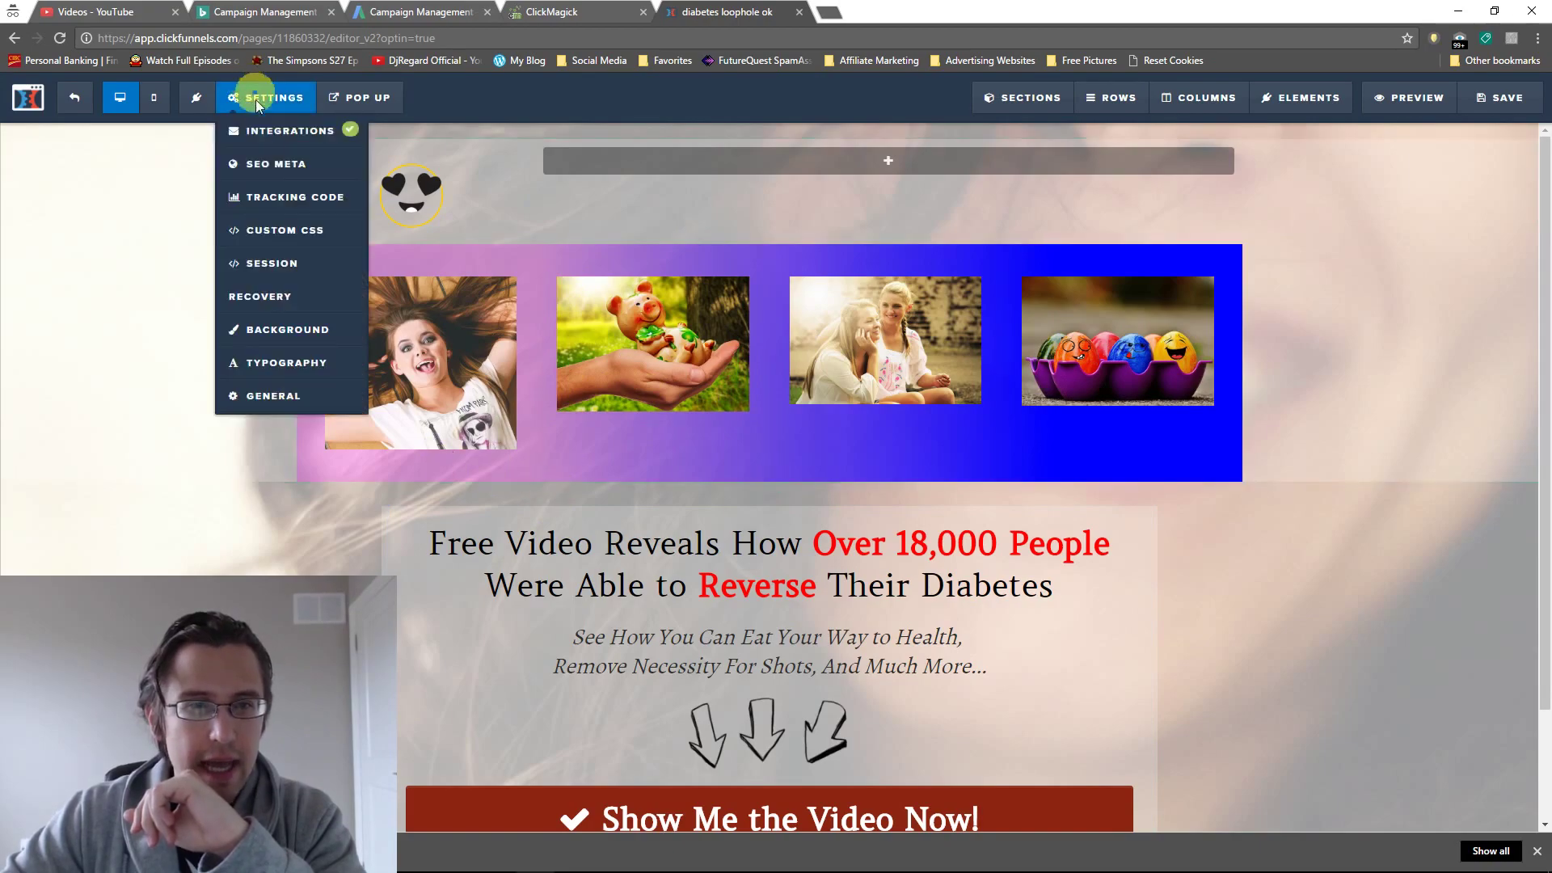
click(257, 230)
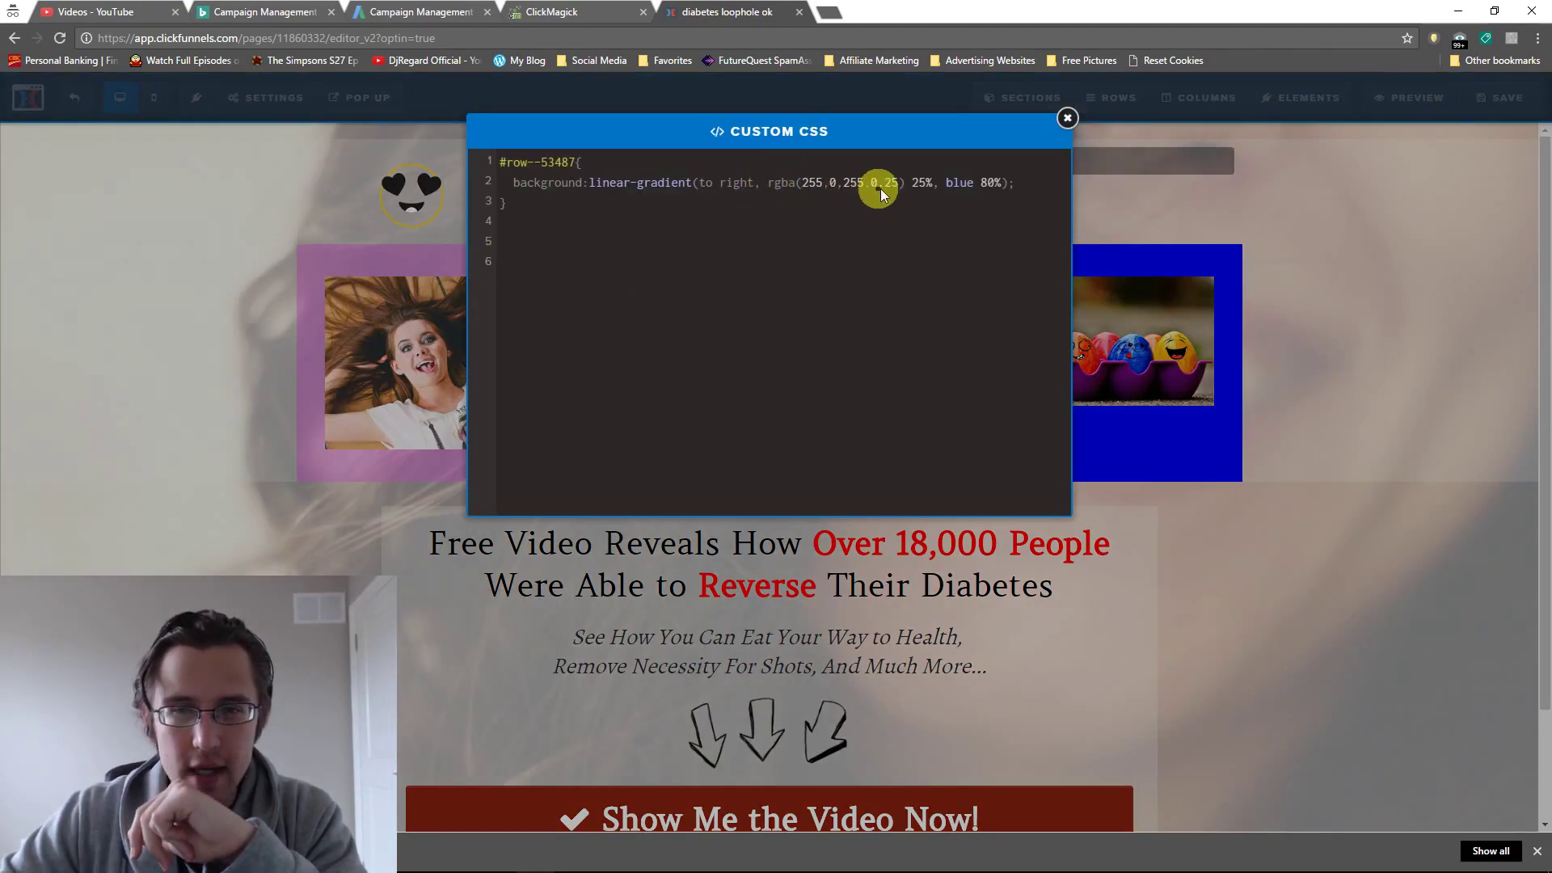
drag(905, 182, 775, 188)
text(red)
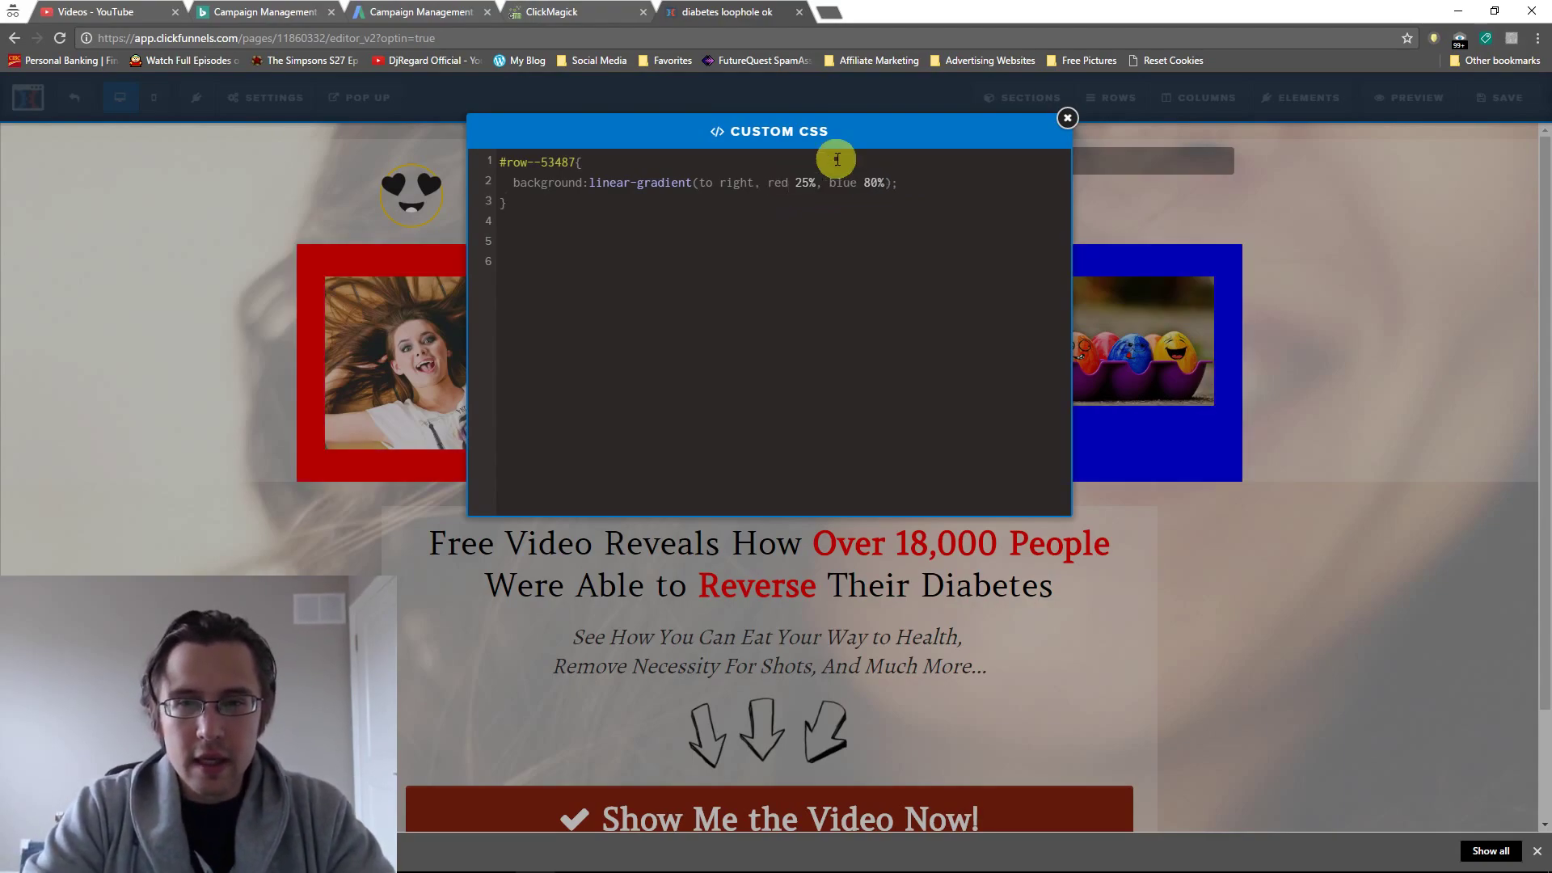
click(1067, 118)
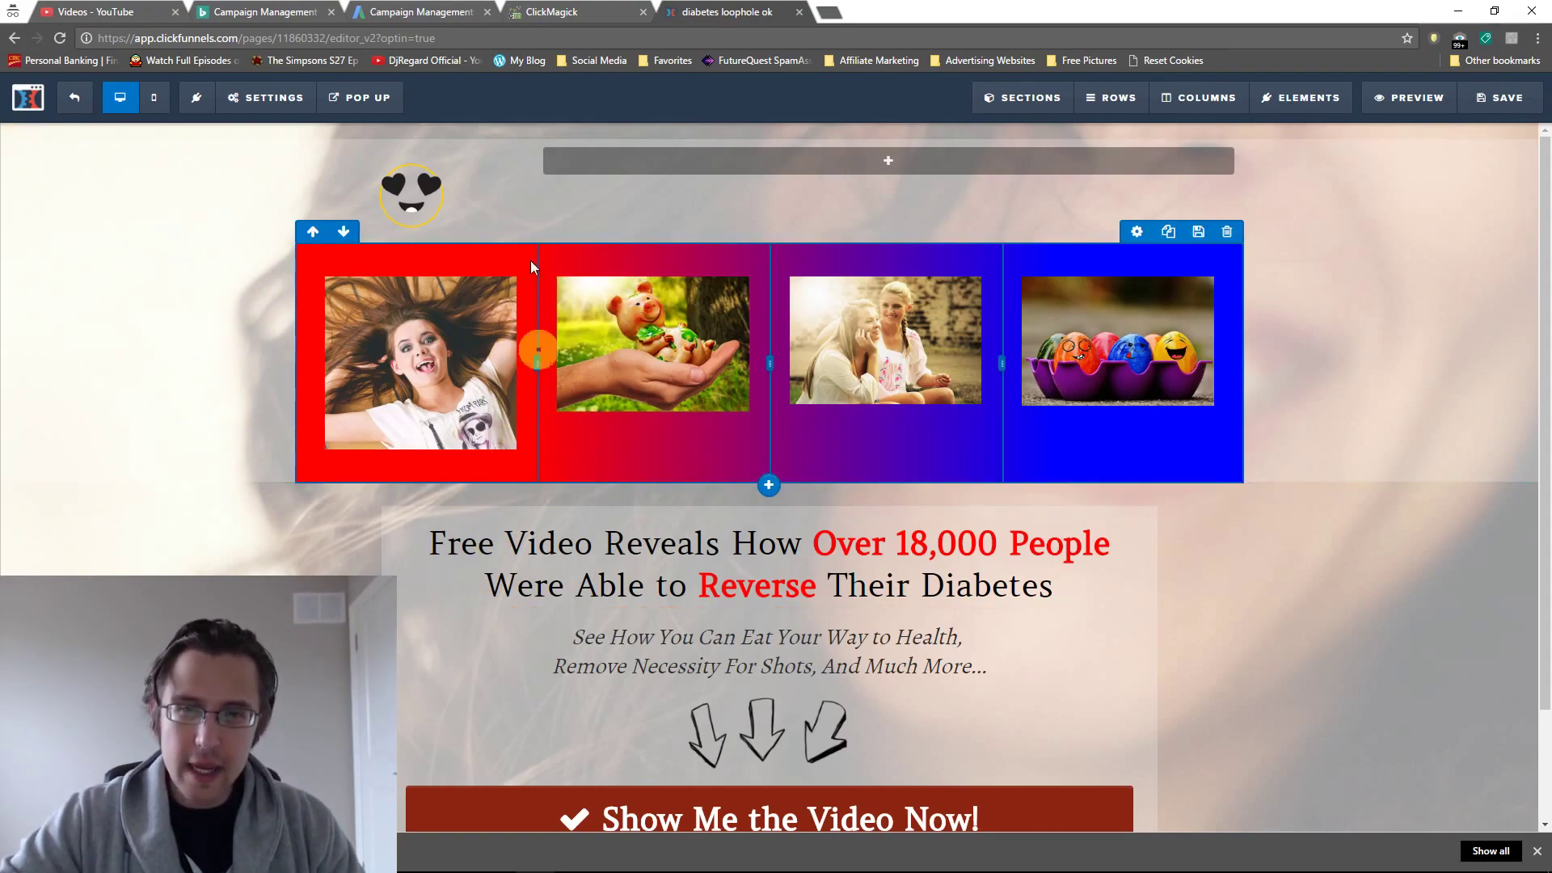
Reopen the custom CSS, set the red color's stop to 10%, and close the editor
mouse_move(275, 101)
click(310, 246)
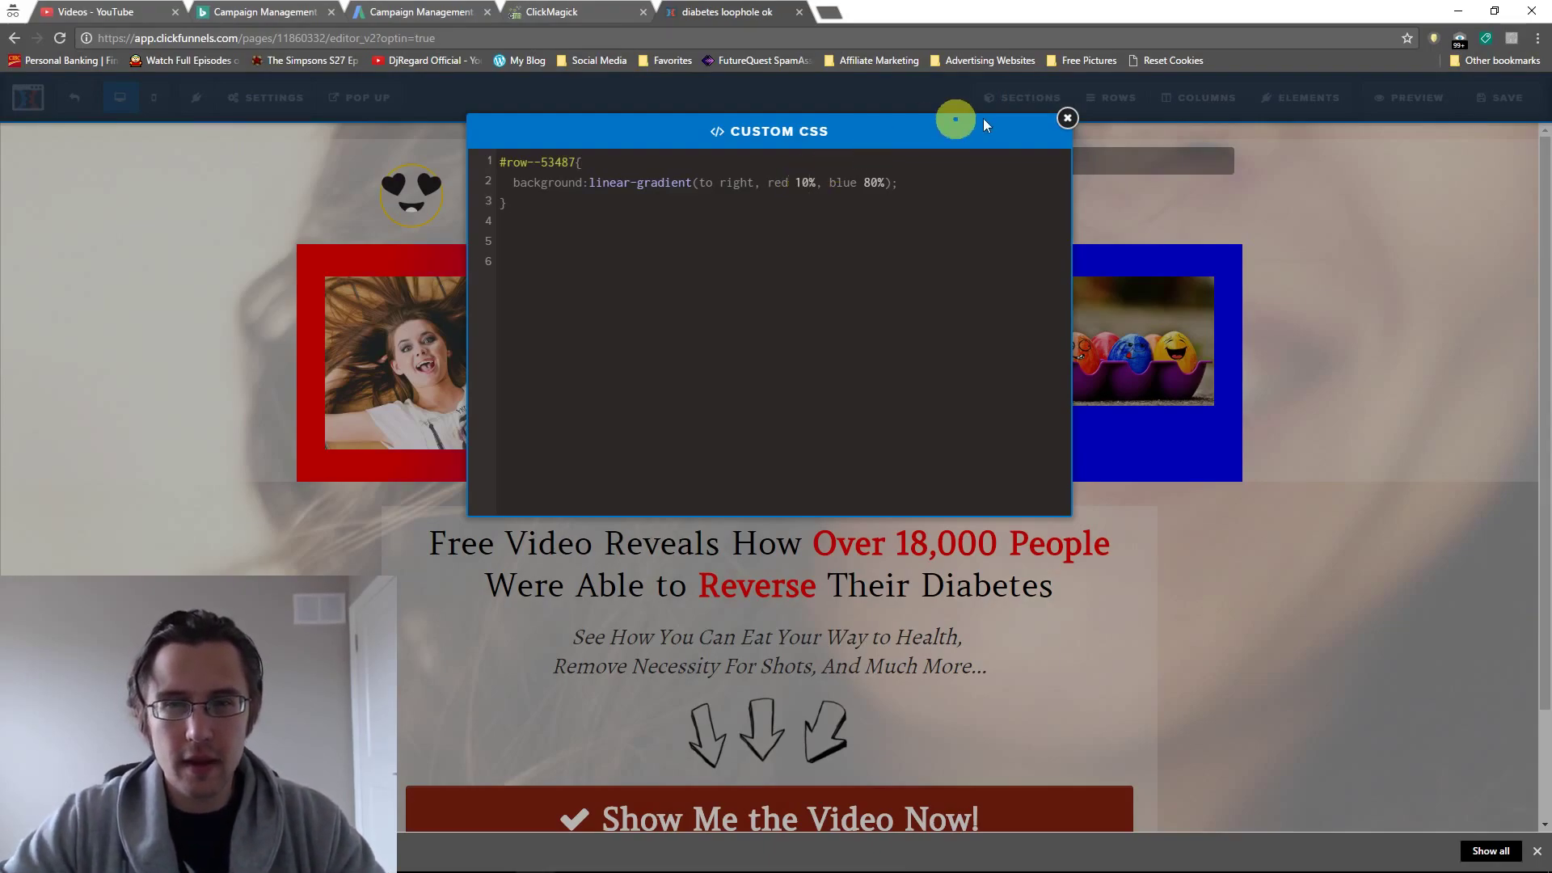
click(1067, 118)
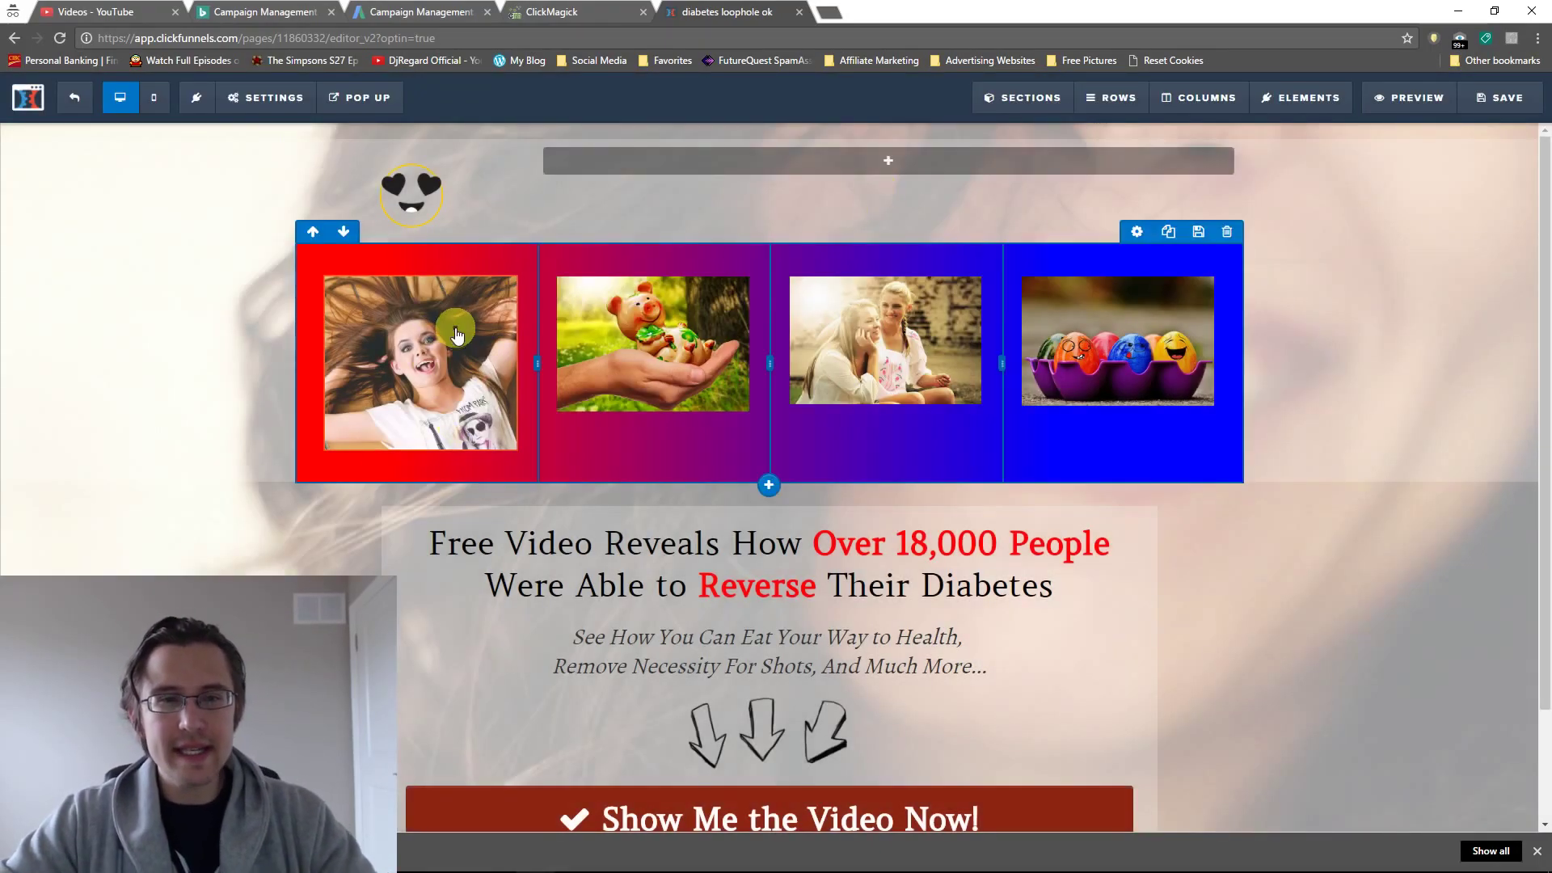
Reopen the custom CSS, delete one digit from the red color's 10% stop, and close the editor
click(267, 97)
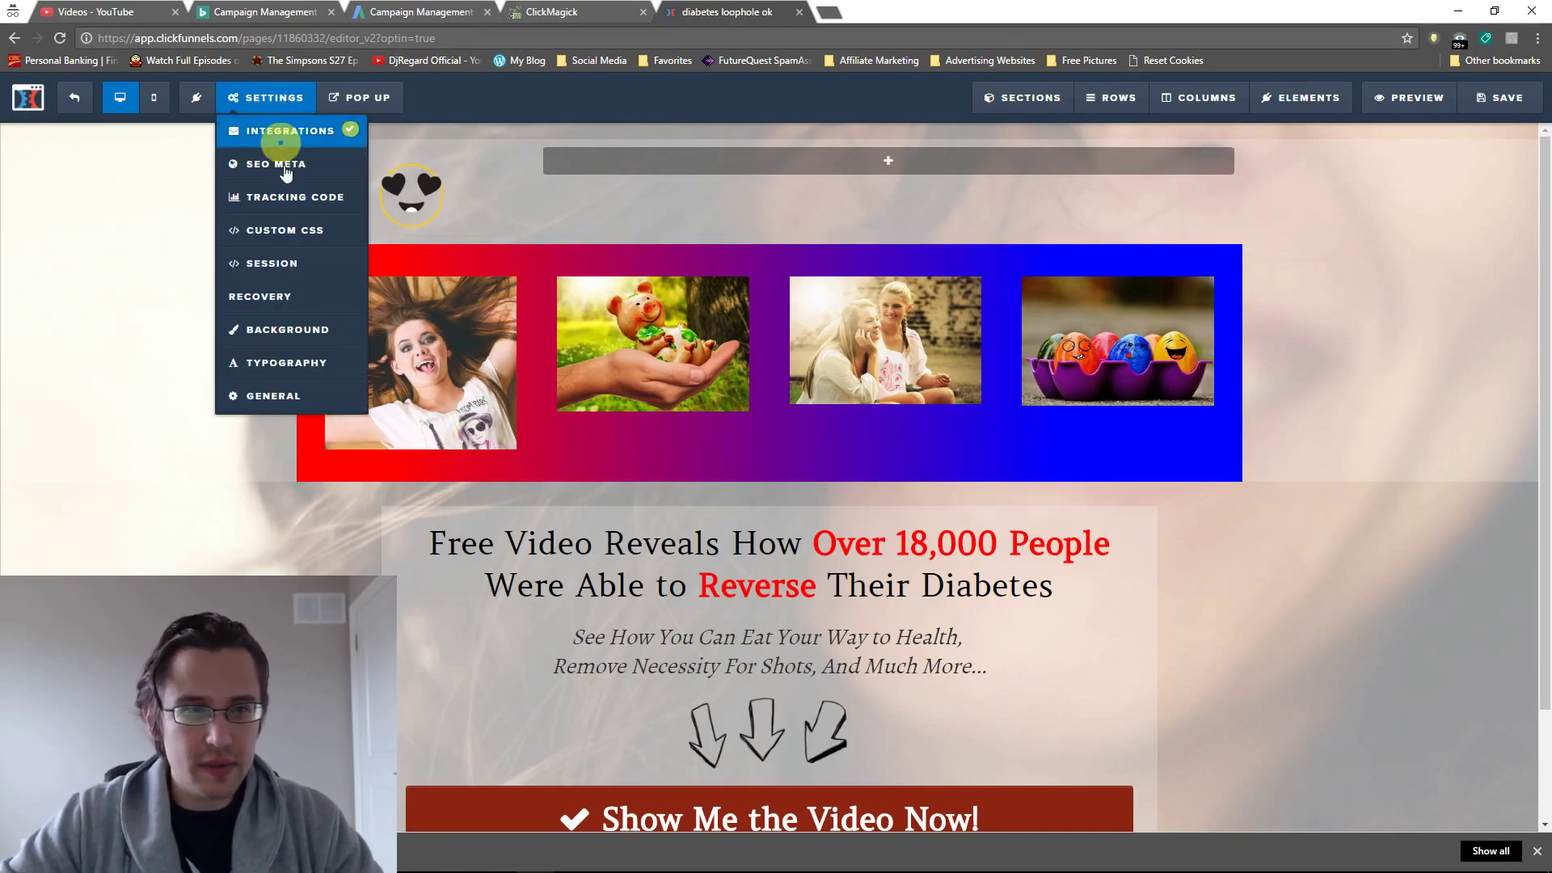
click(289, 229)
click(803, 184)
key(Delete)
click(1046, 128)
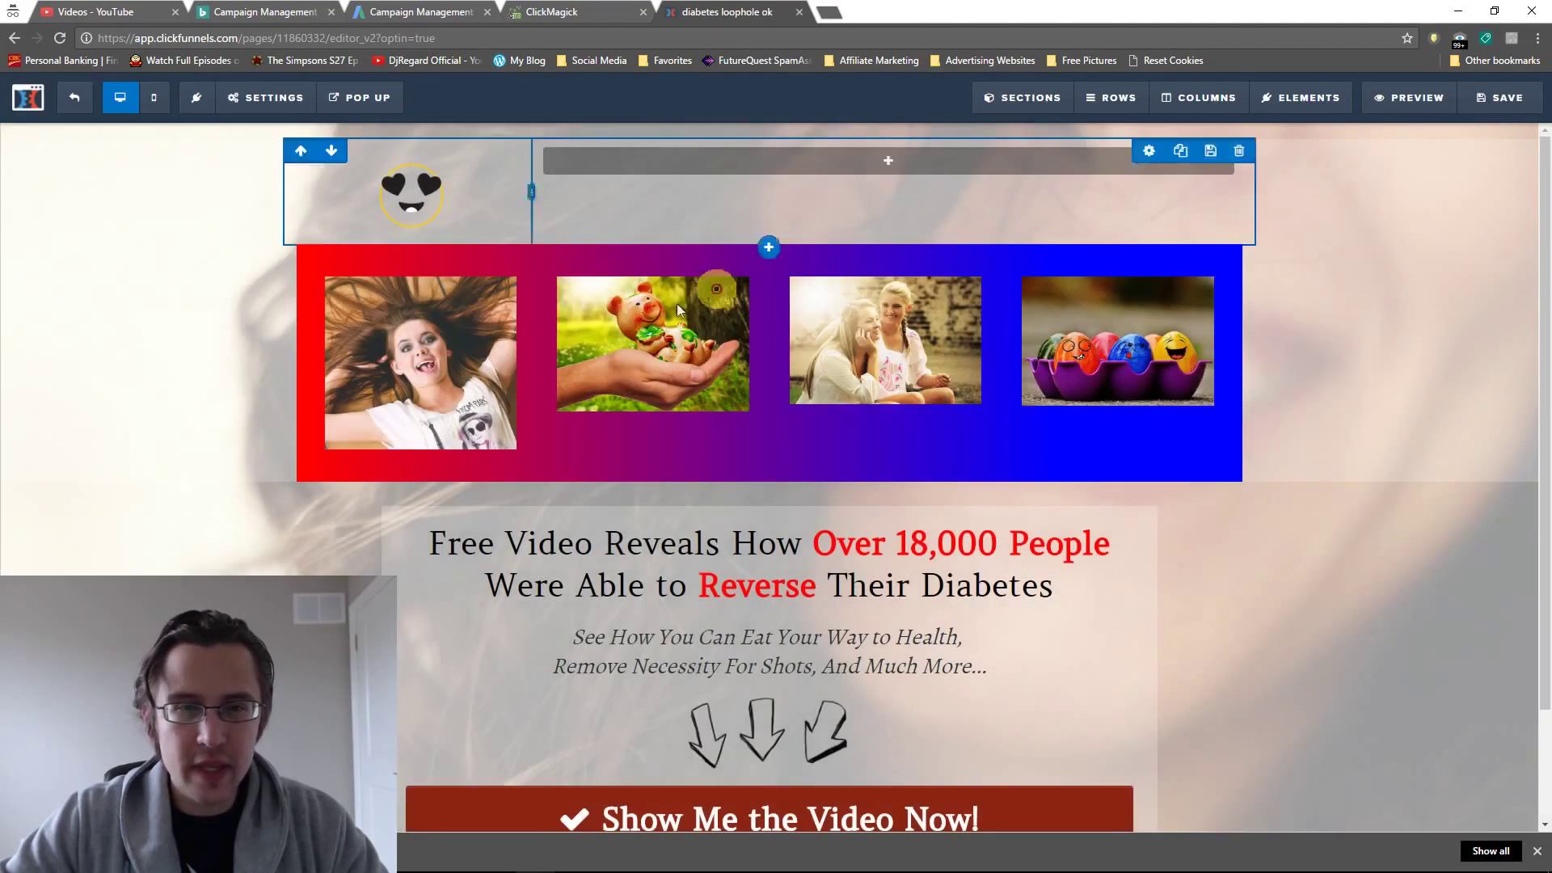
click(307, 463)
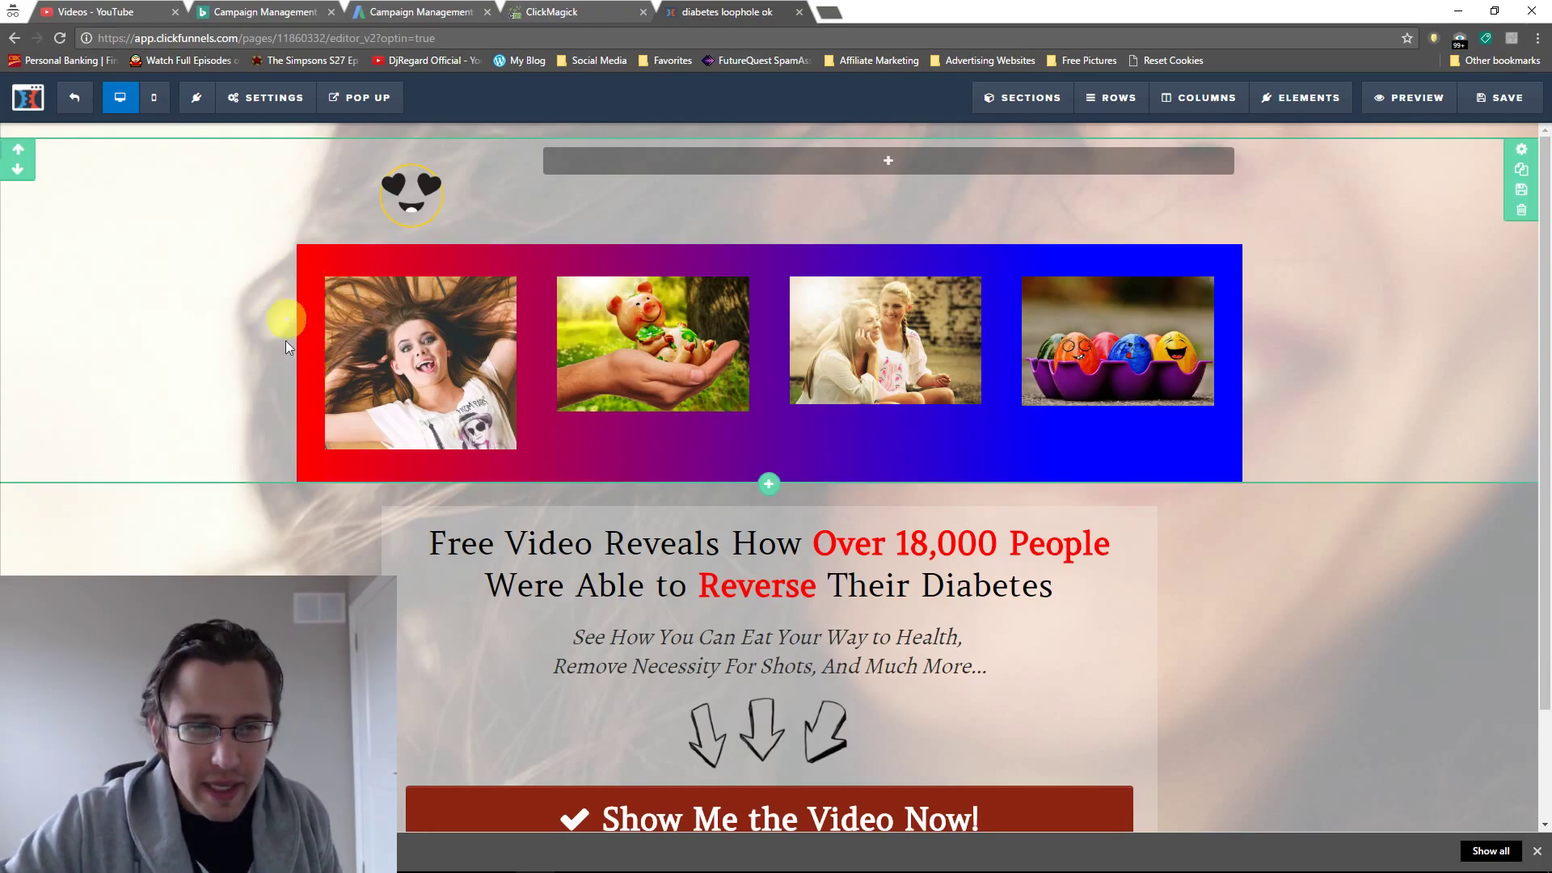
click(317, 458)
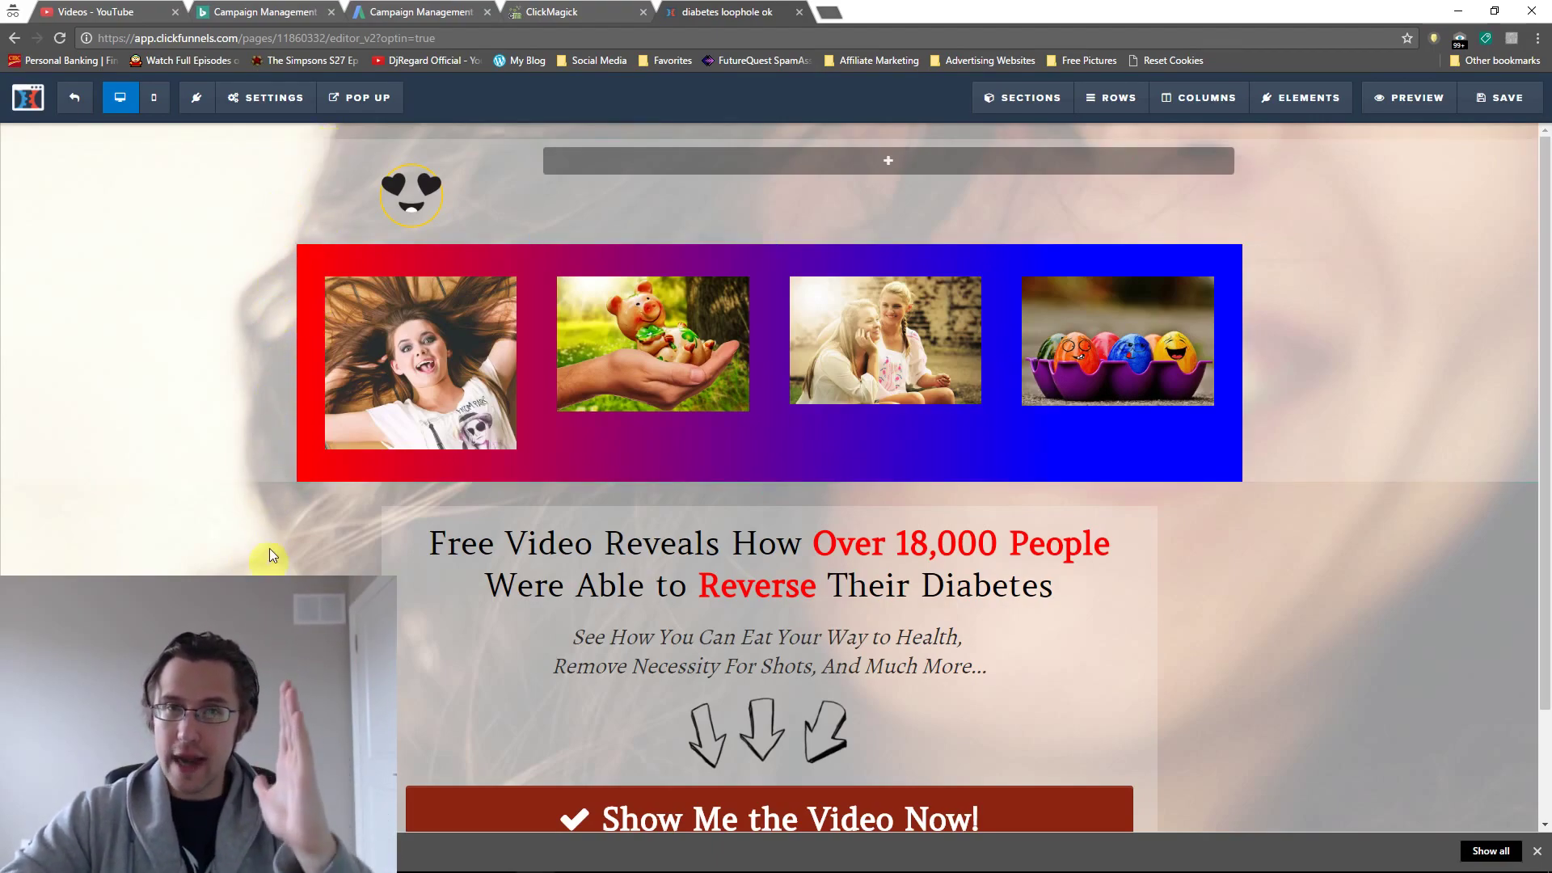
Reopen the custom CSS, remove the red color's stop entirely, set blue's stop to 100%, and close the editor
click(275, 99)
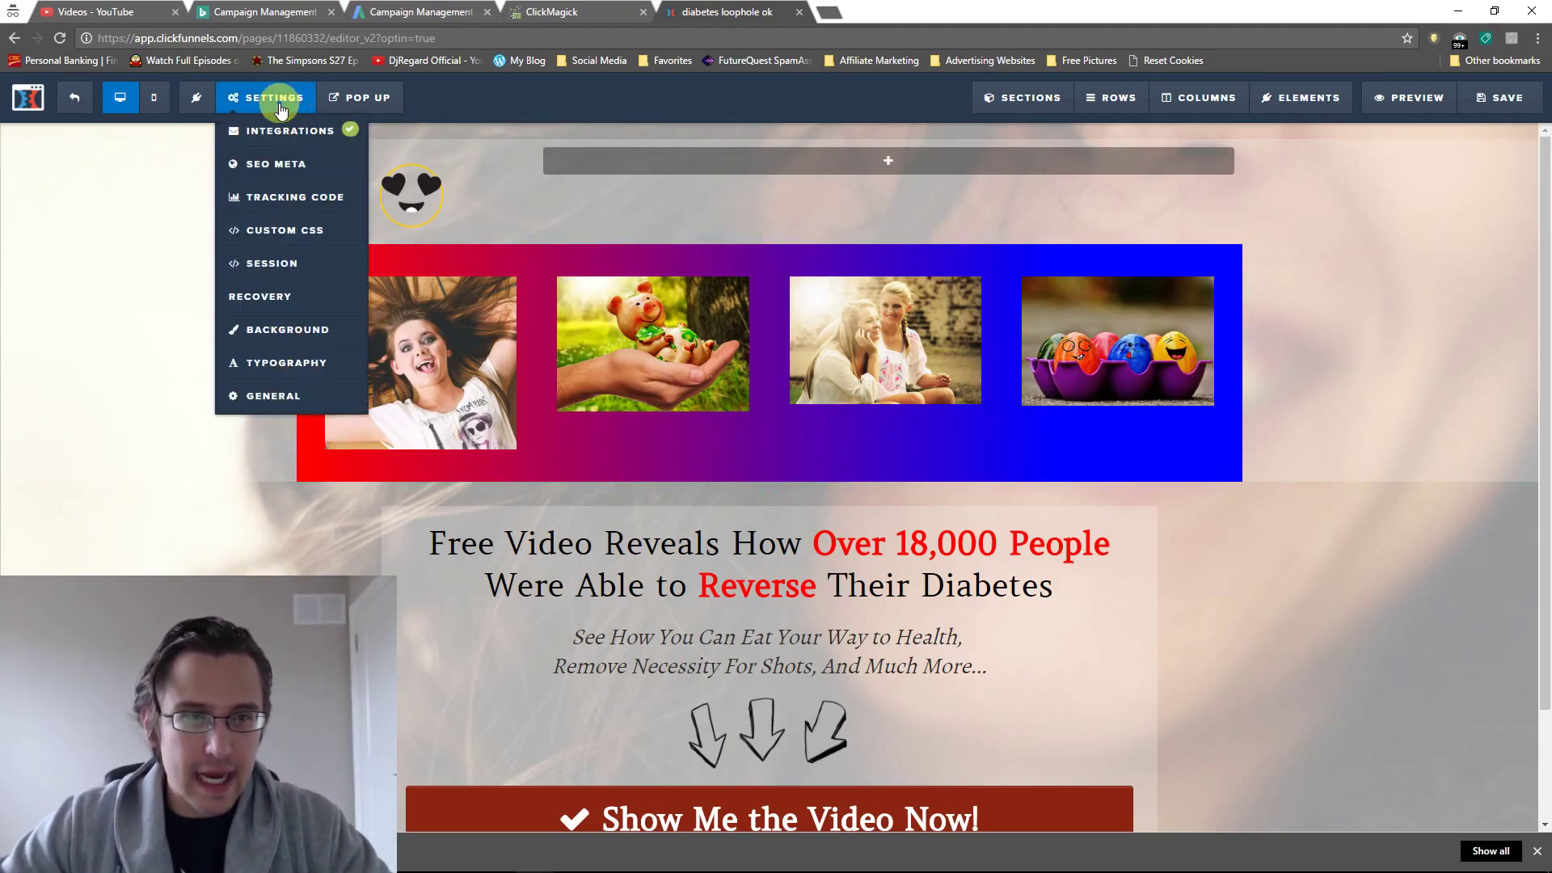
click(293, 232)
drag(803, 181, 795, 183)
key(BackSpace)
key(BackSpace)
double_click(843, 184)
text(100)
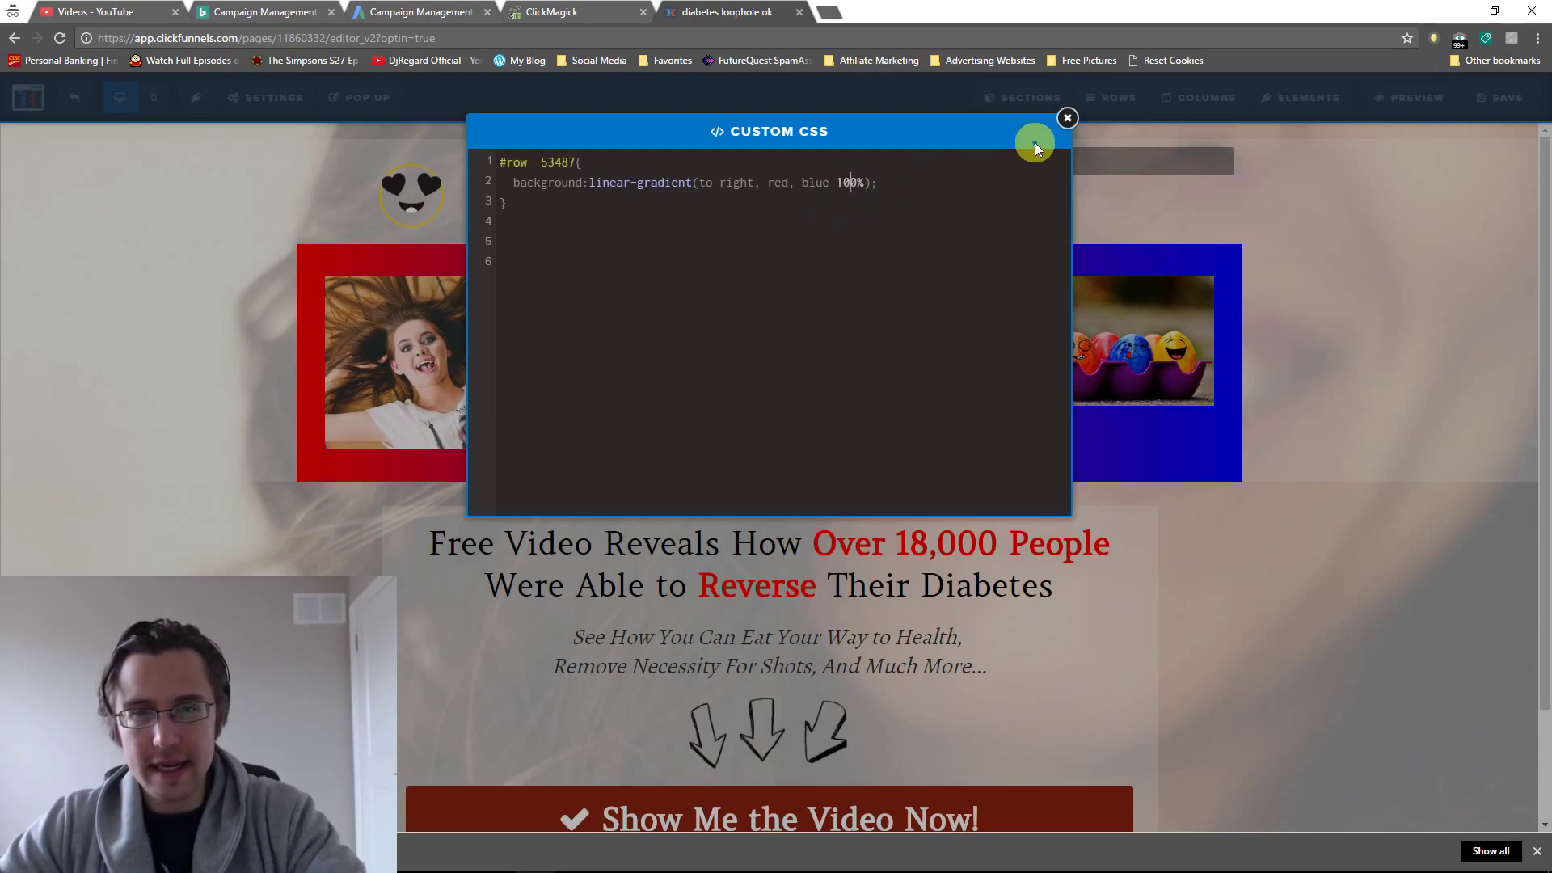
click(1065, 119)
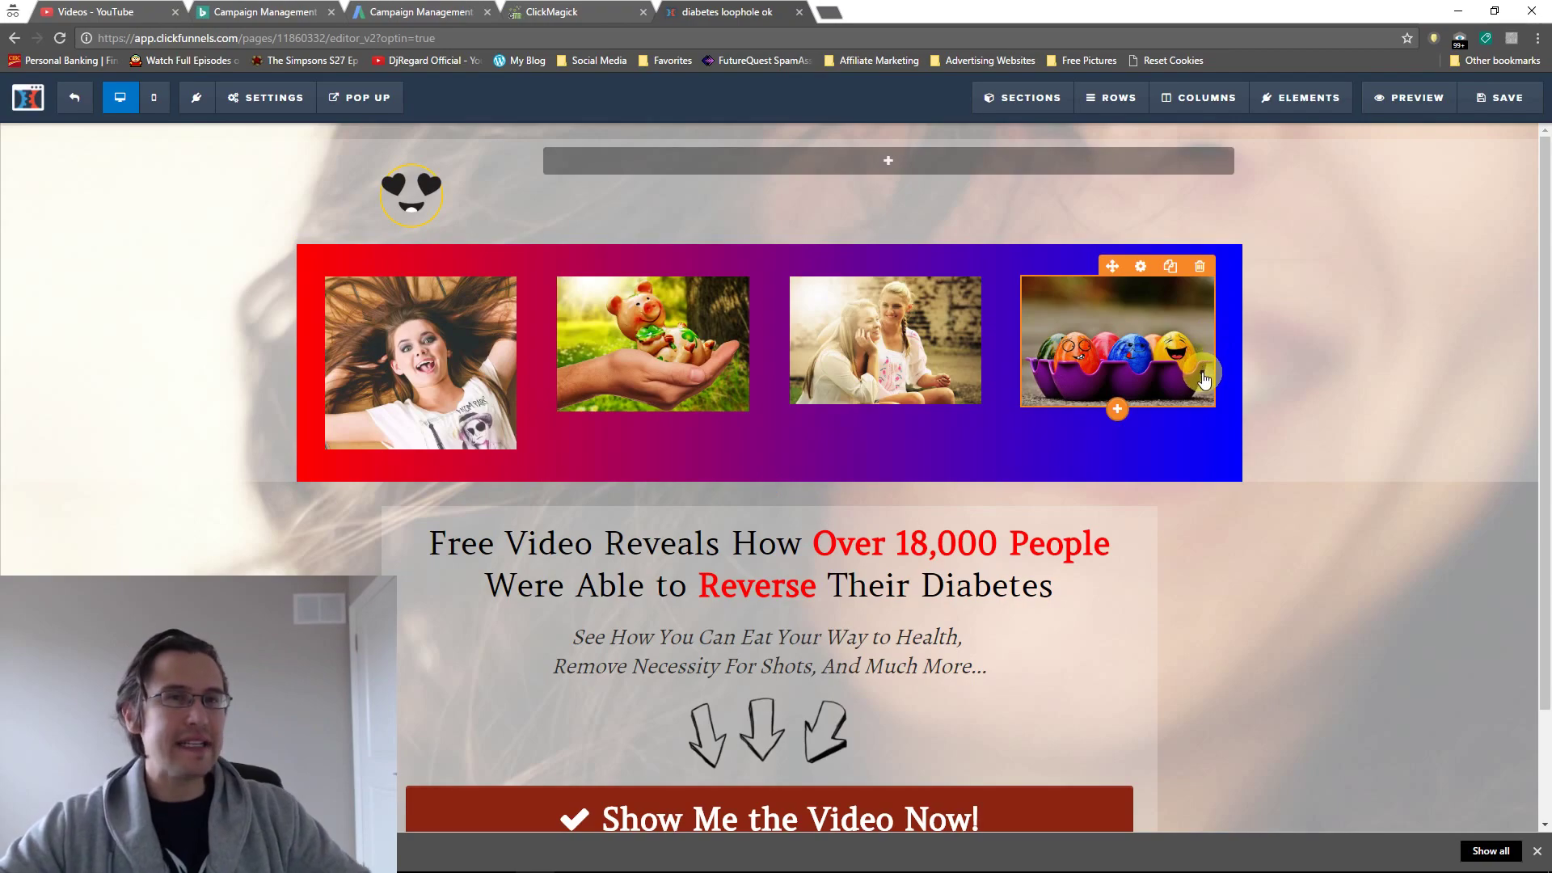
Reopen the custom CSS, set blue's stop to 10%, and close the editor
mouse_move(267, 97)
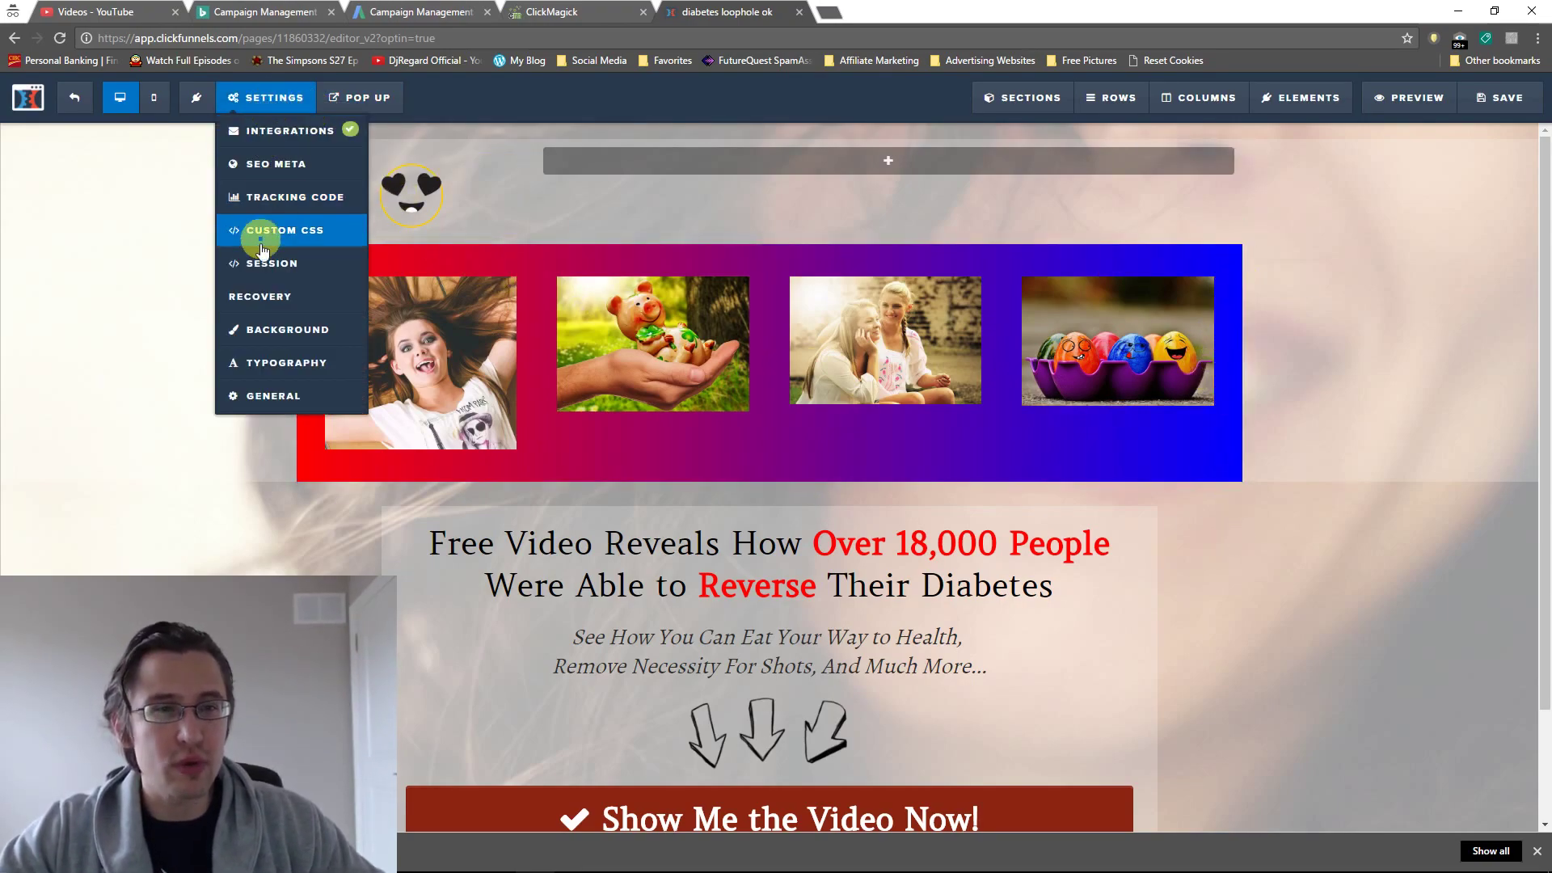
click(260, 236)
right_click(260, 244)
click(842, 252)
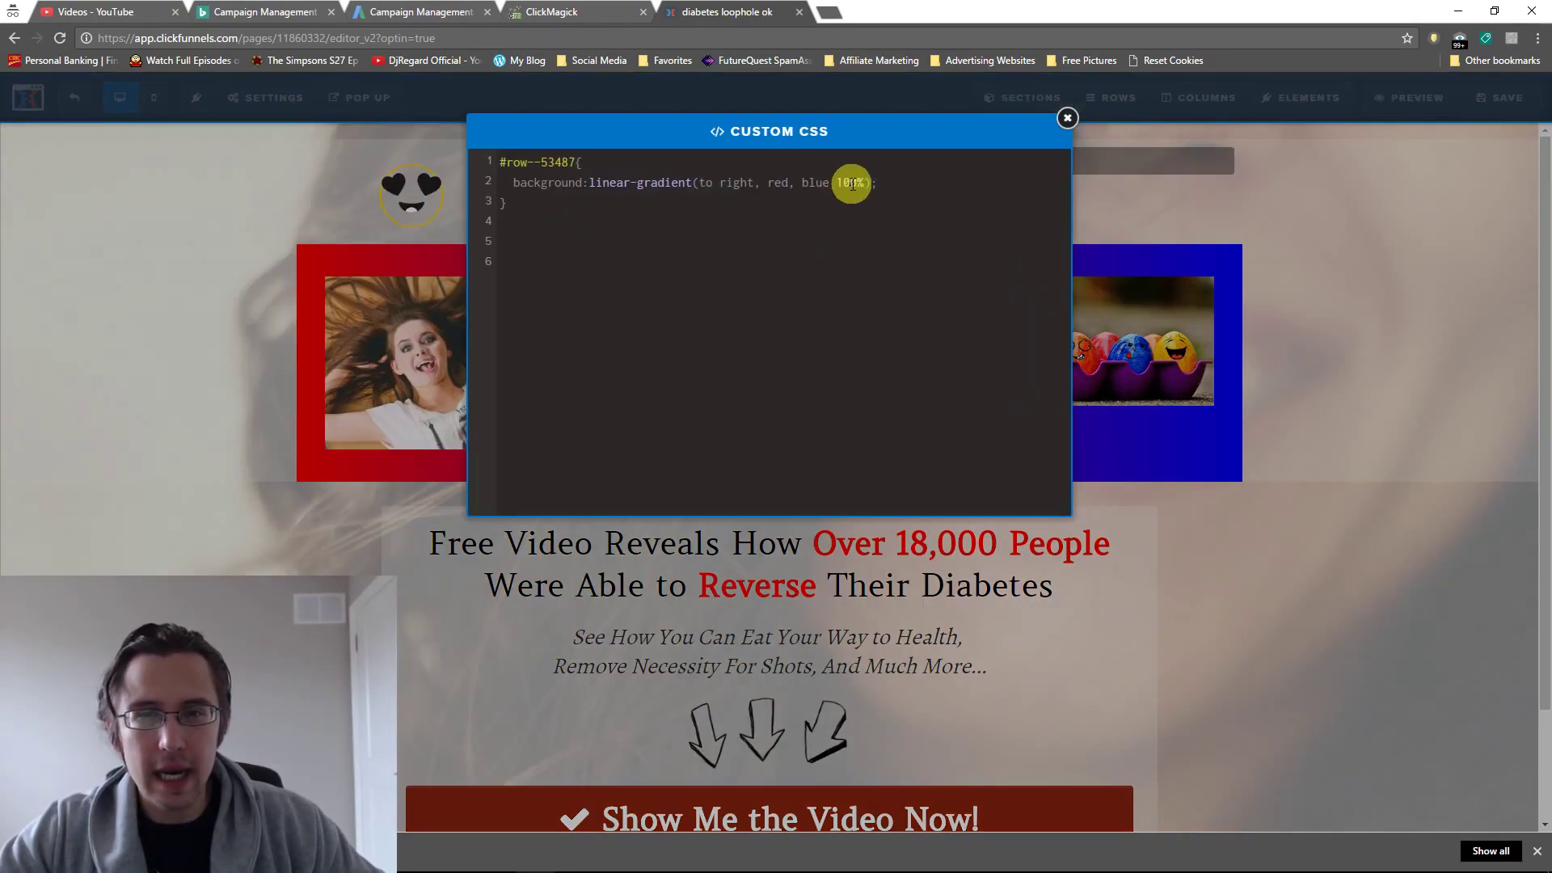
click(871, 224)
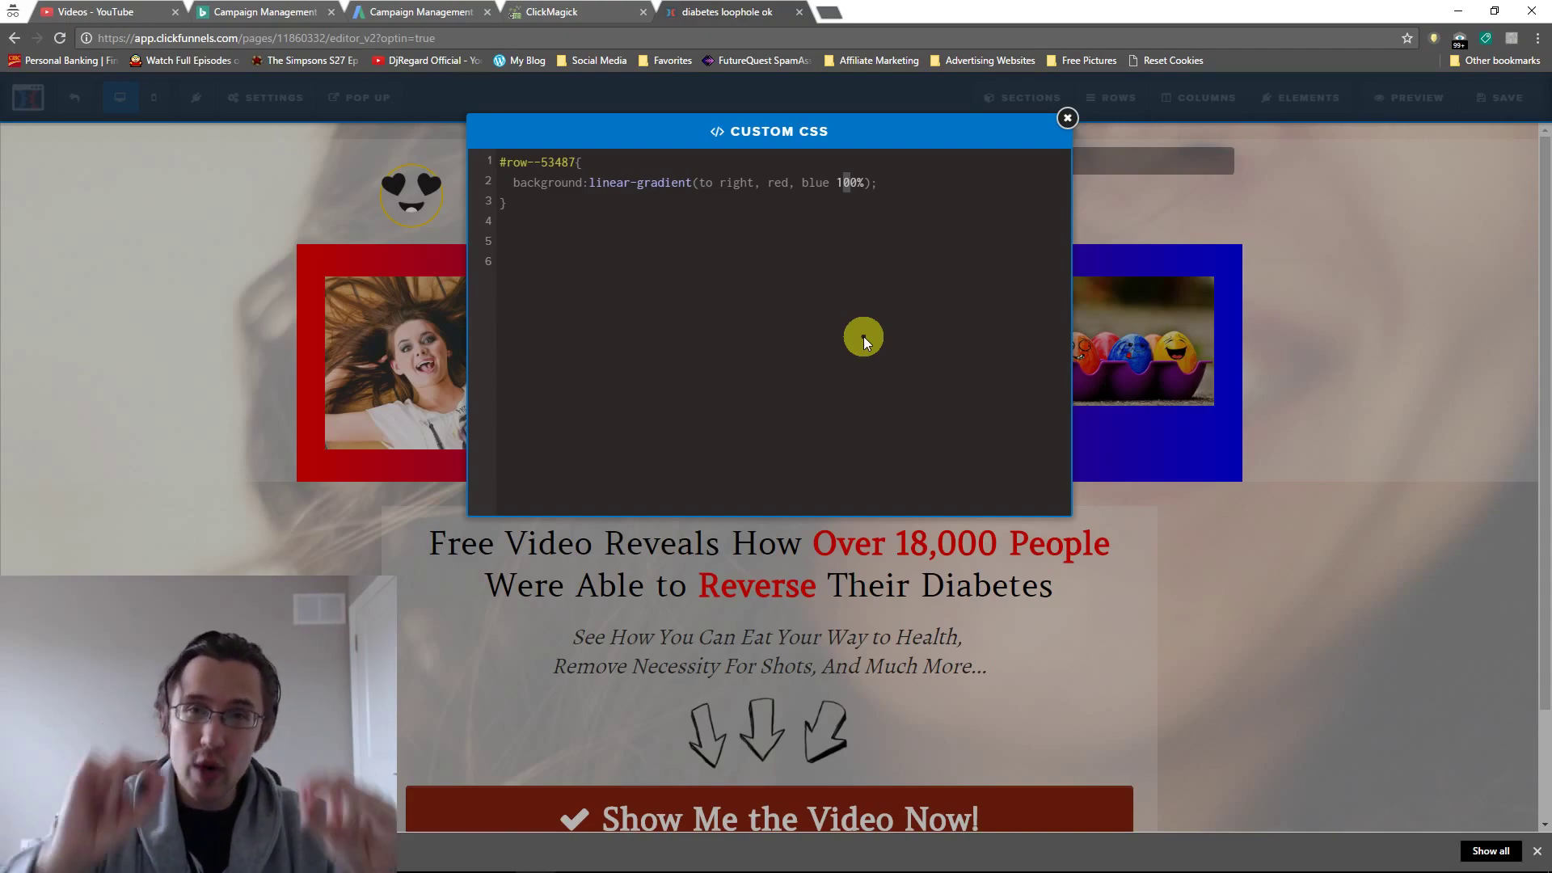
key(BackSpace)
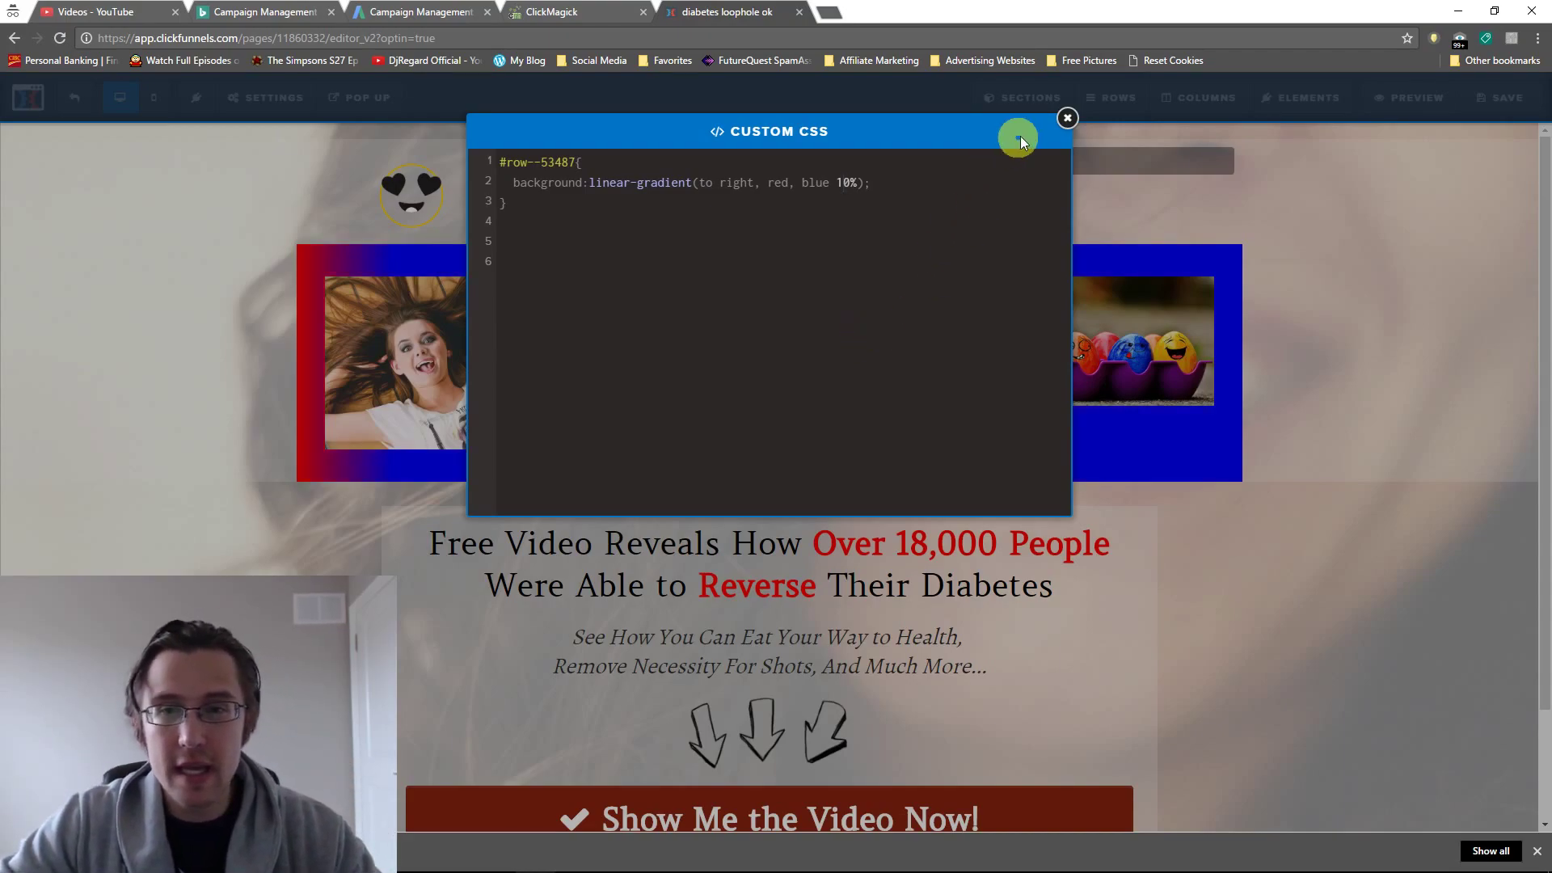
click(1068, 118)
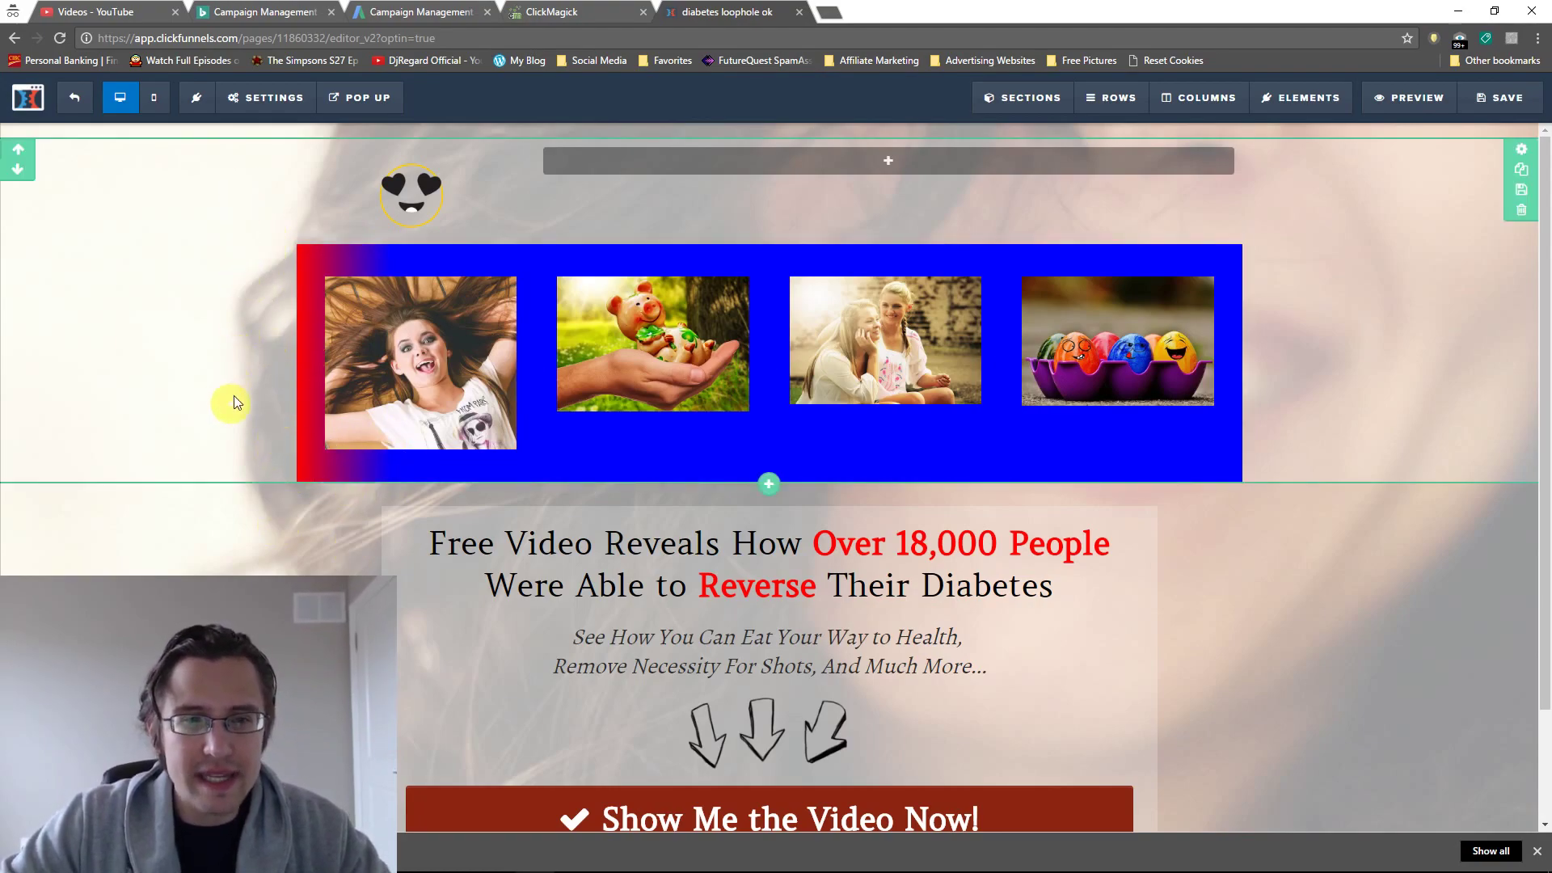
Reopen the custom CSS and remove blue's stop so the gradient's colors read "red, blue" with the closing parenthesis intact
mouse_move(243, 97)
click(278, 233)
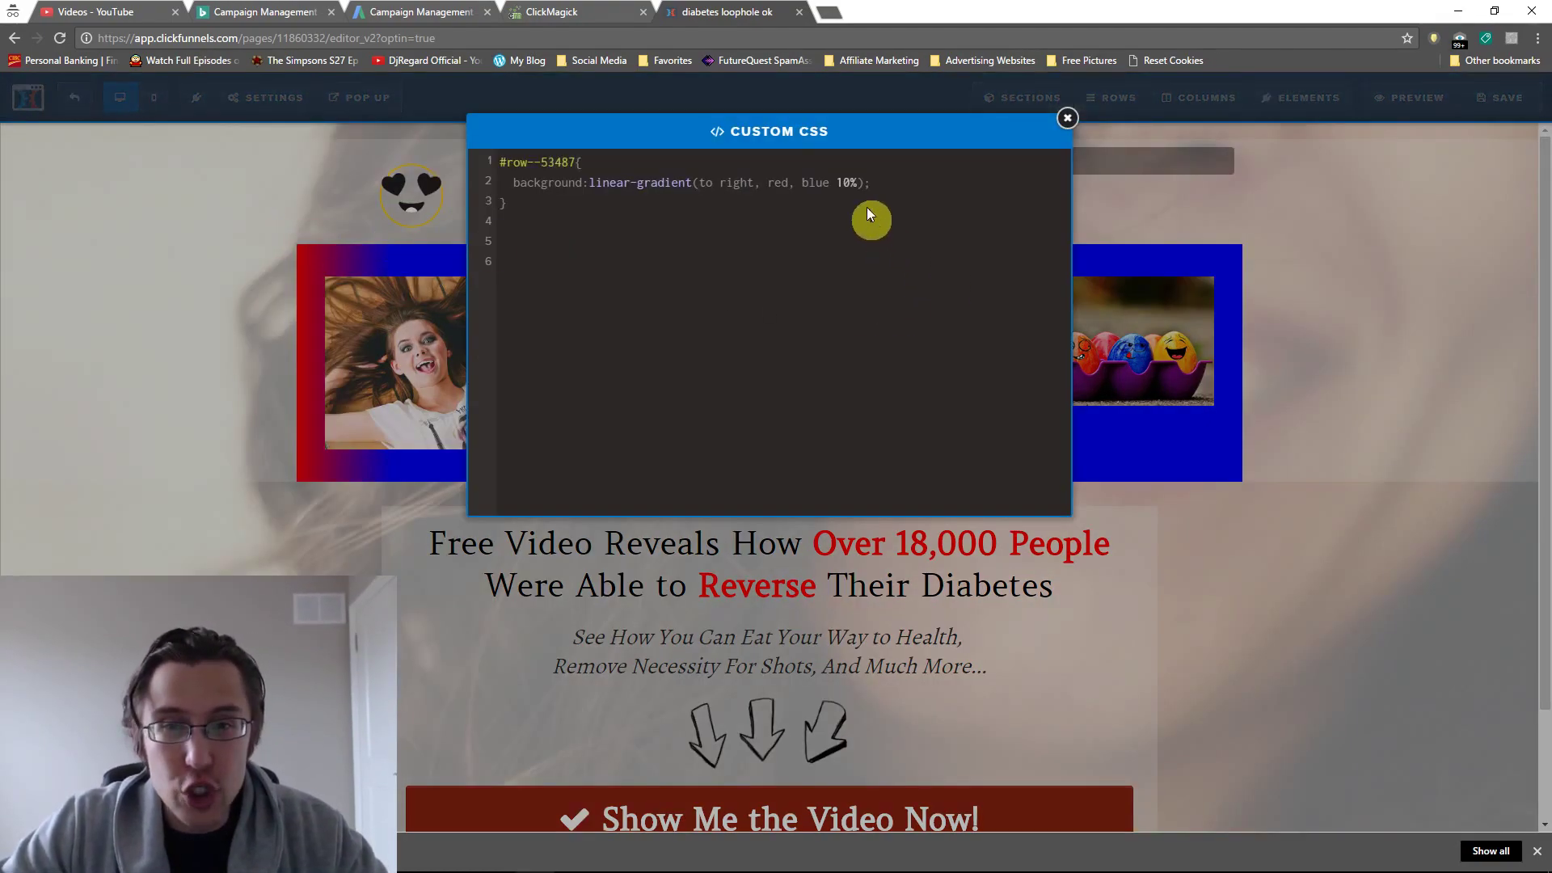
double_click(857, 183)
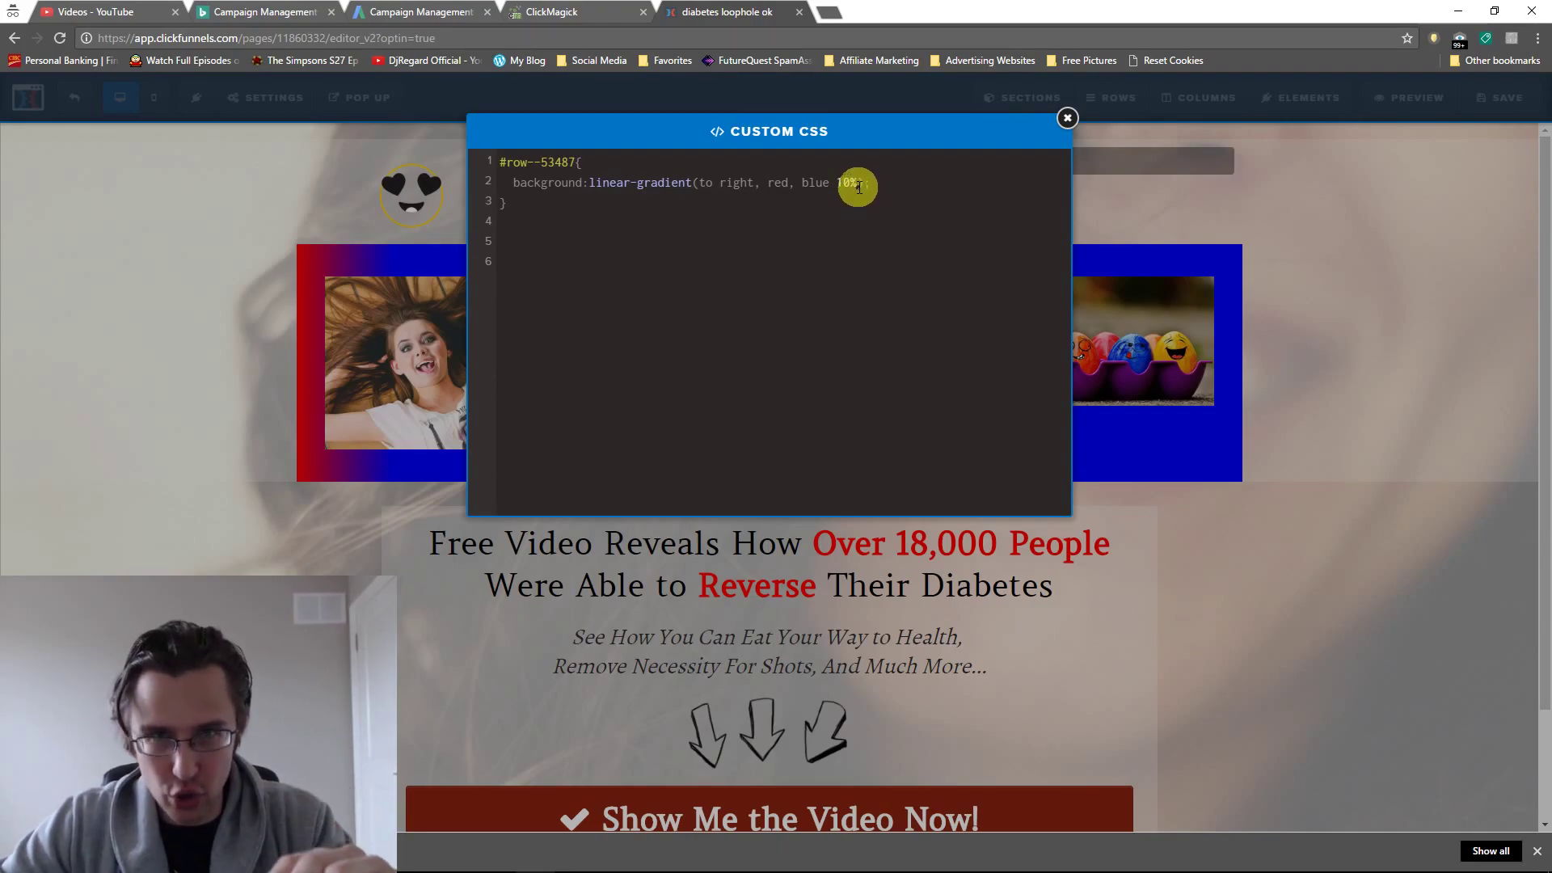
click(859, 184)
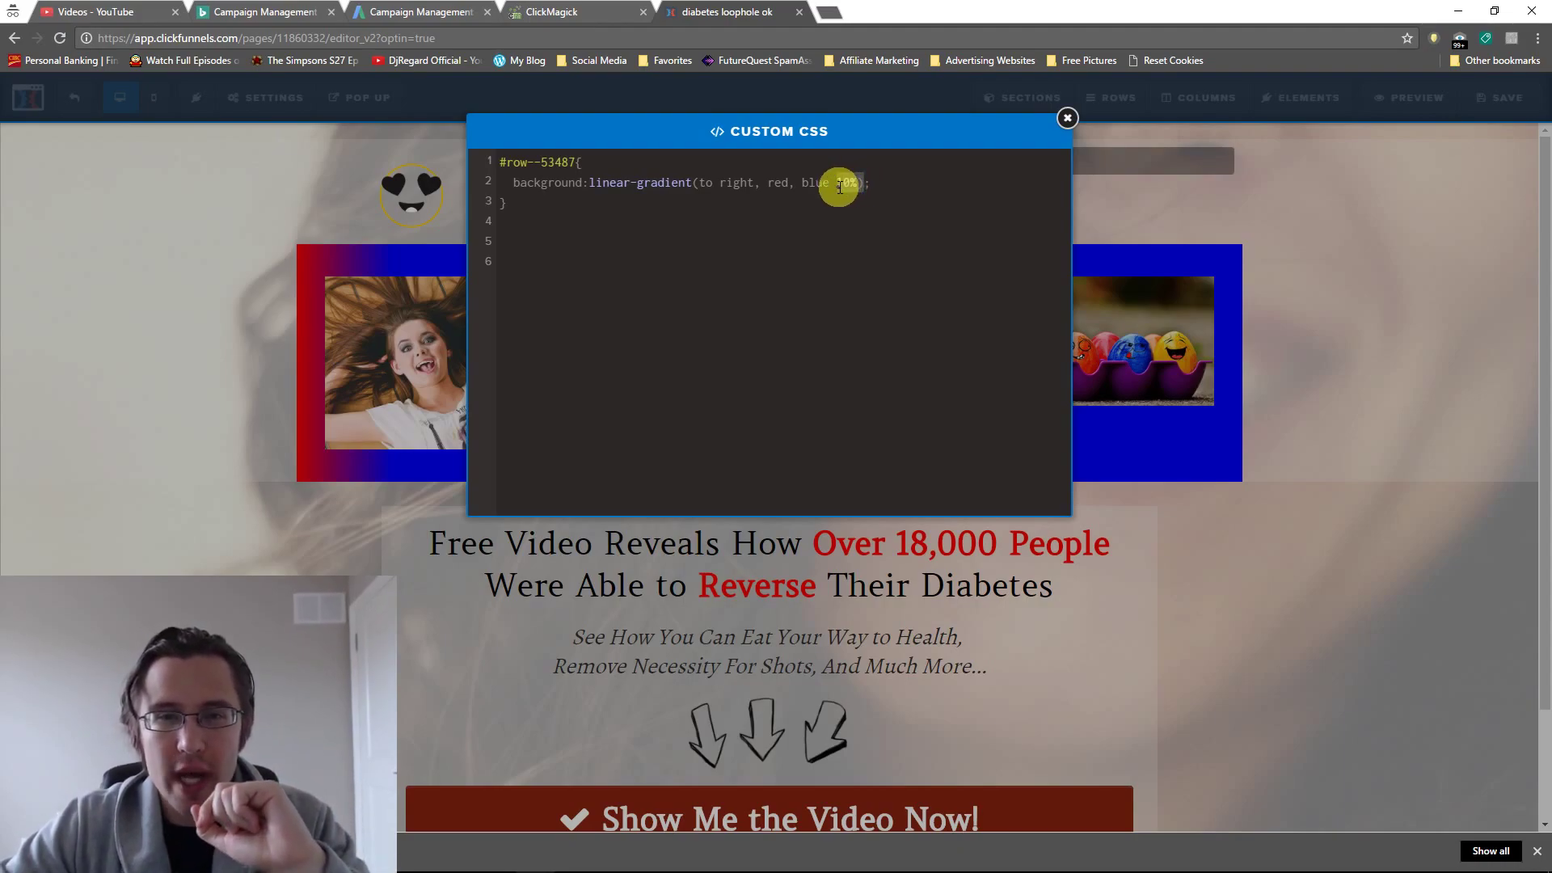
key(BackSpace)
key(BackSpace)
key(BackSpace)
key(BackSpace)
key(BackSpace)
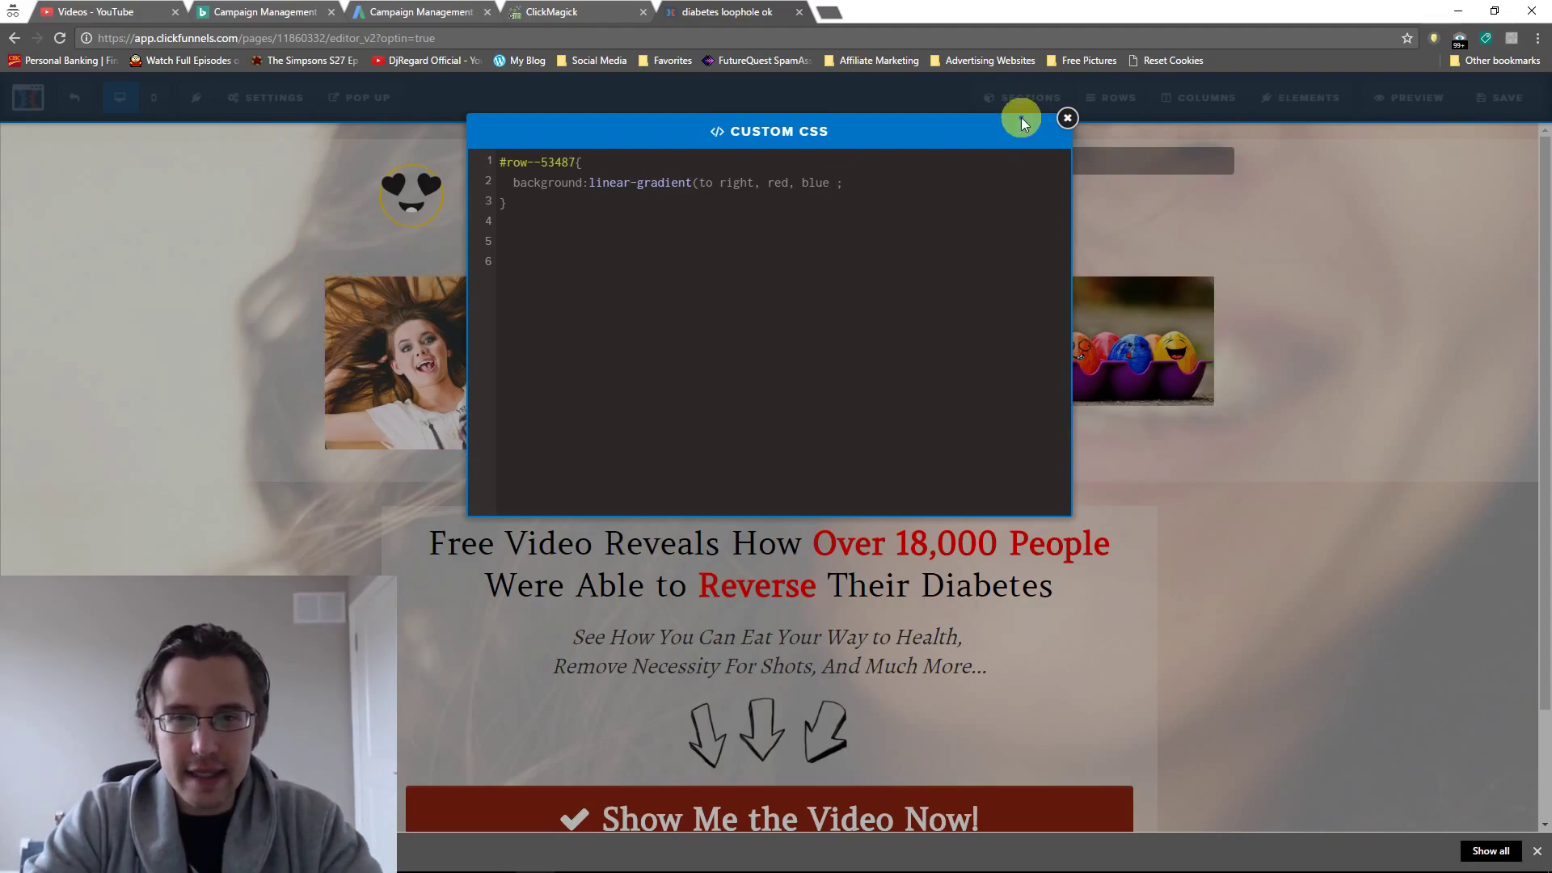
text())
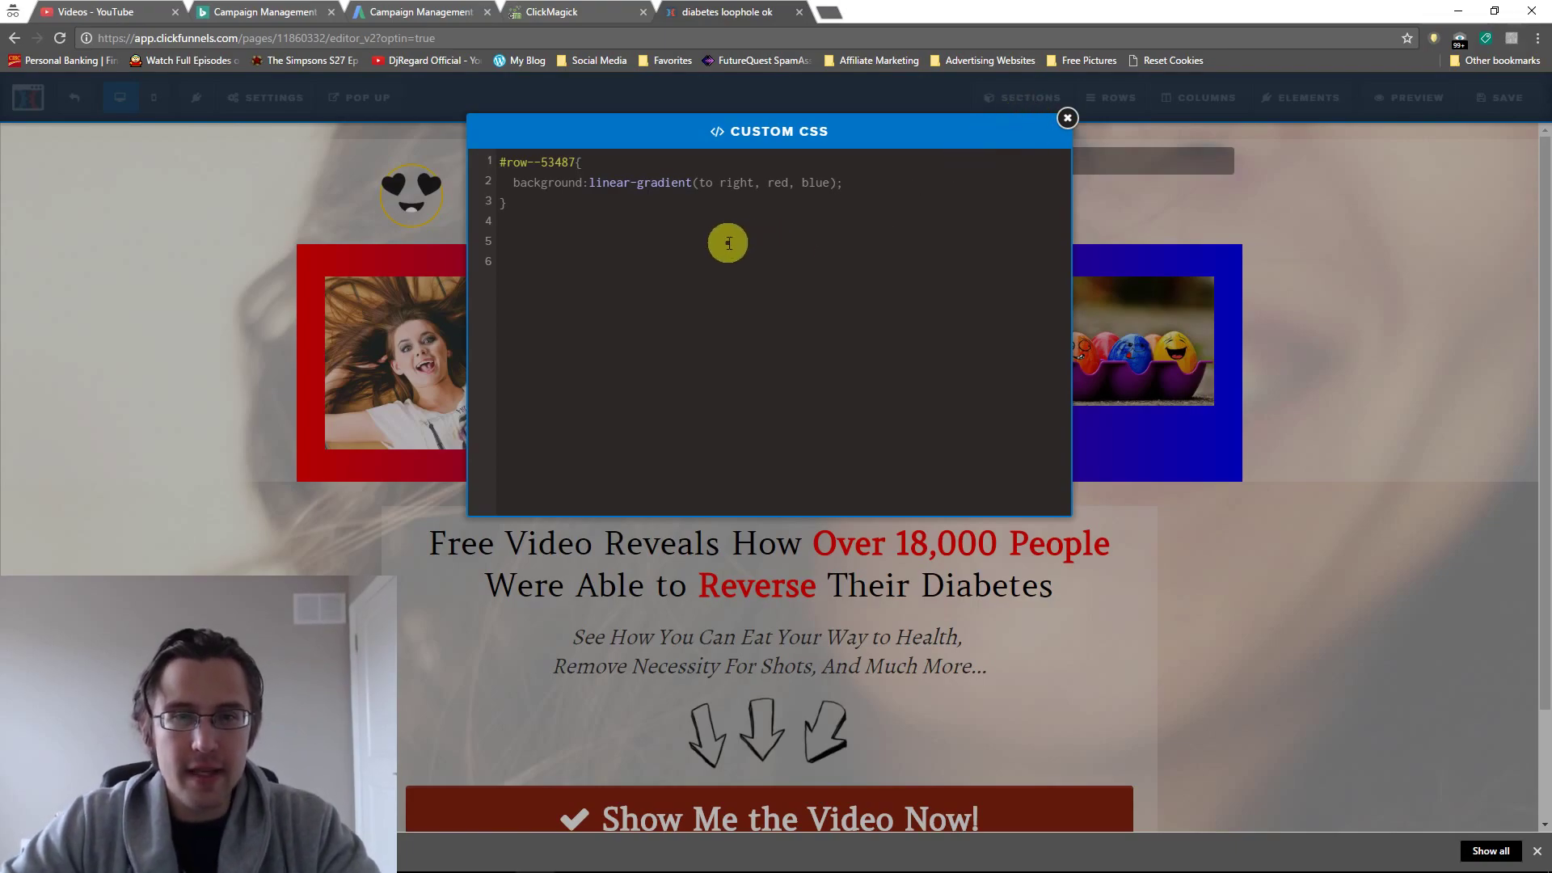
Change the row's background function to repeating-linear-gradient and close the custom CSS editor
click(590, 183)
text(repeating-)
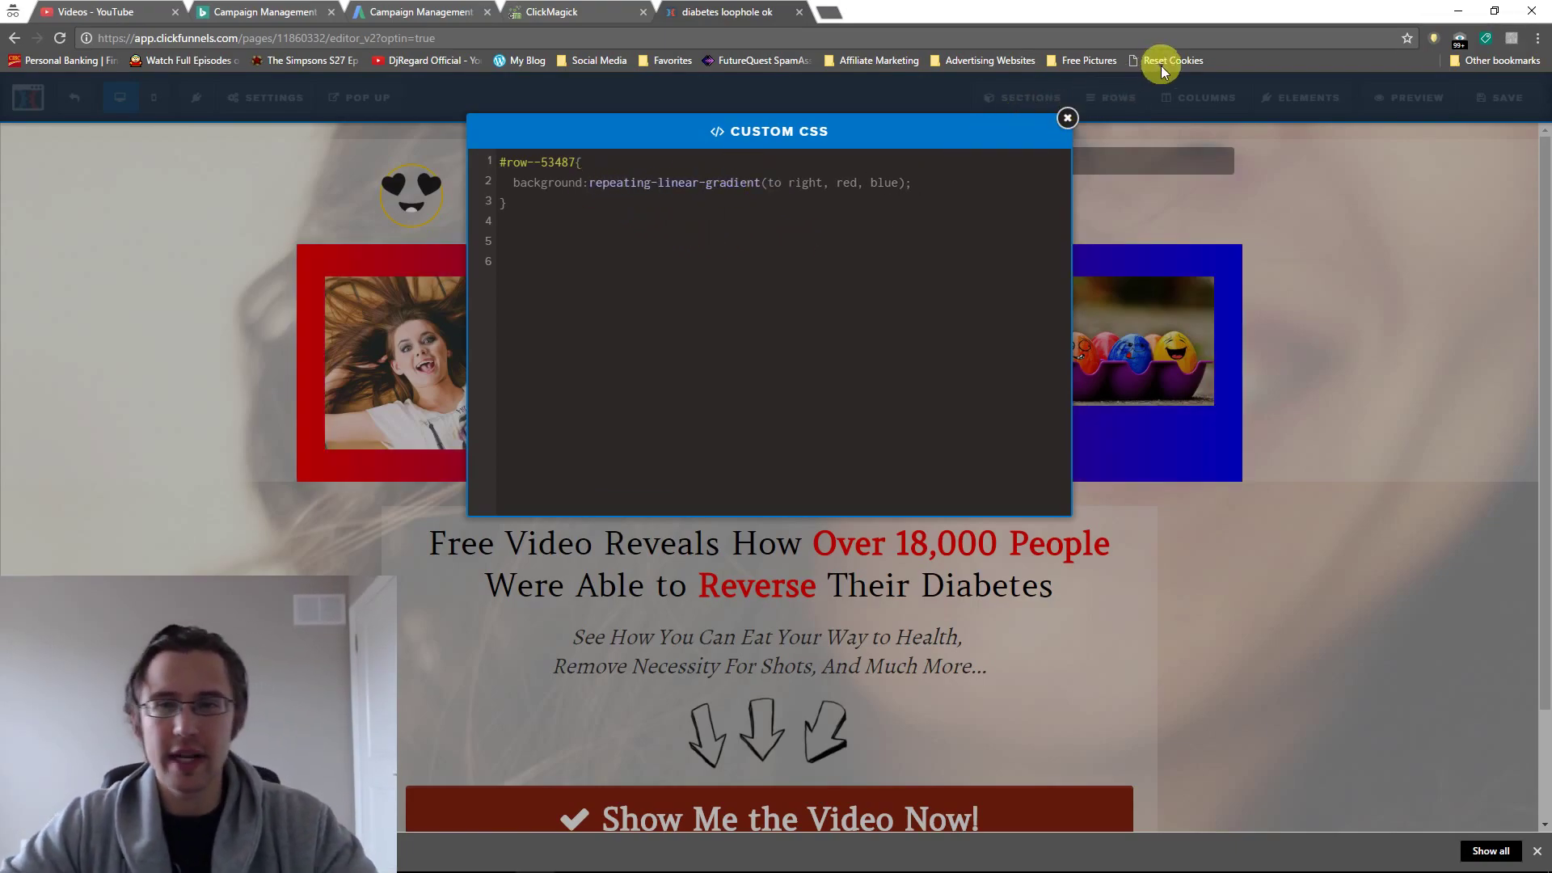
click(1068, 119)
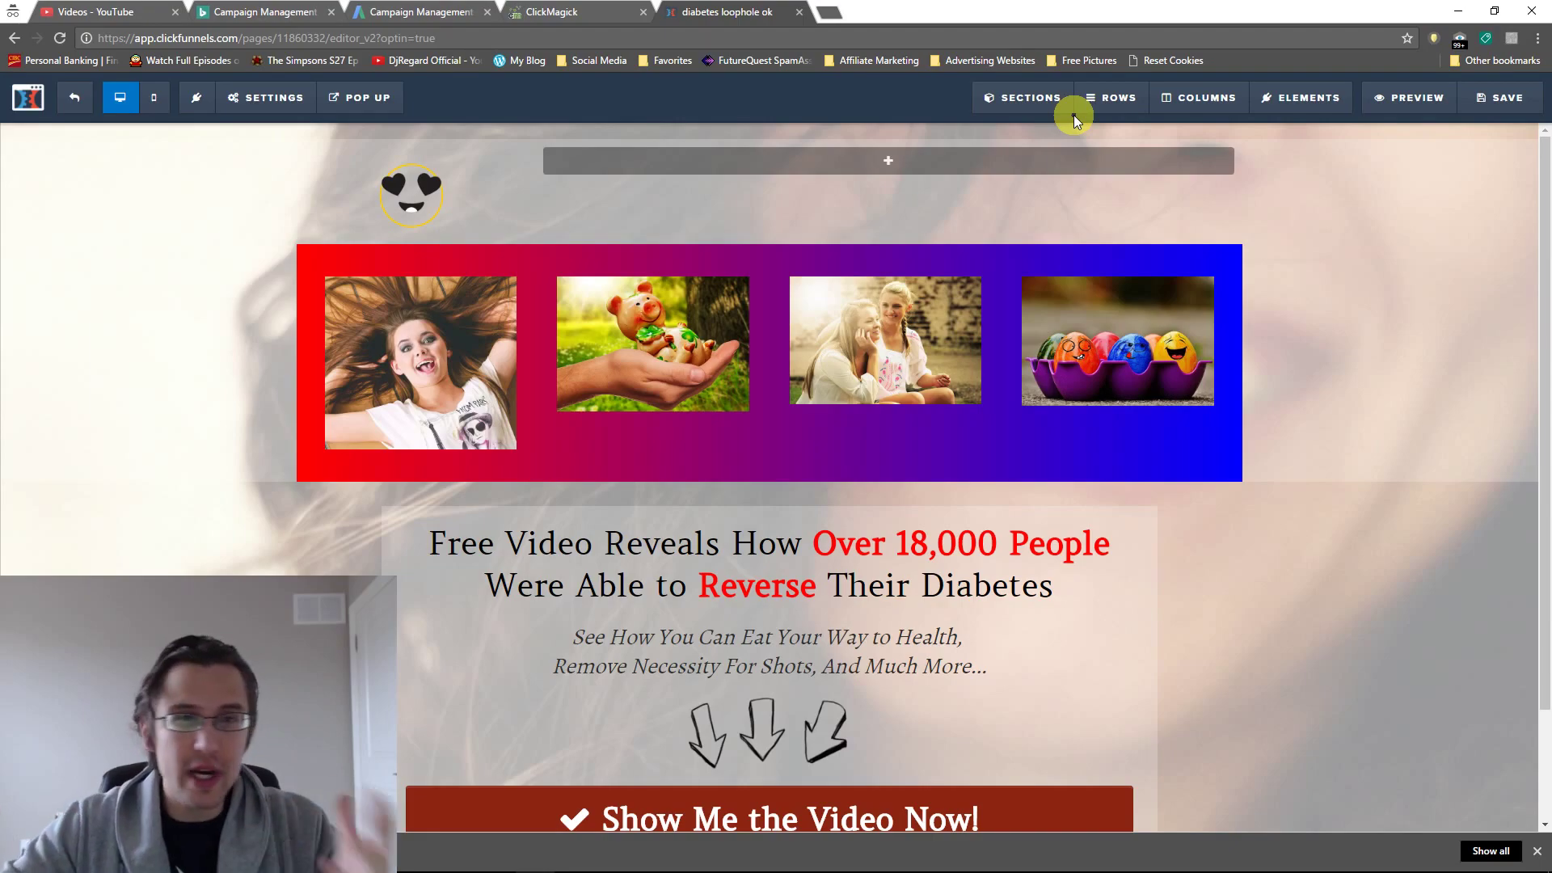
Reopen the custom CSS, add a 5% stop to red and a 10% stop to blue, and close the editor
click(267, 97)
click(276, 230)
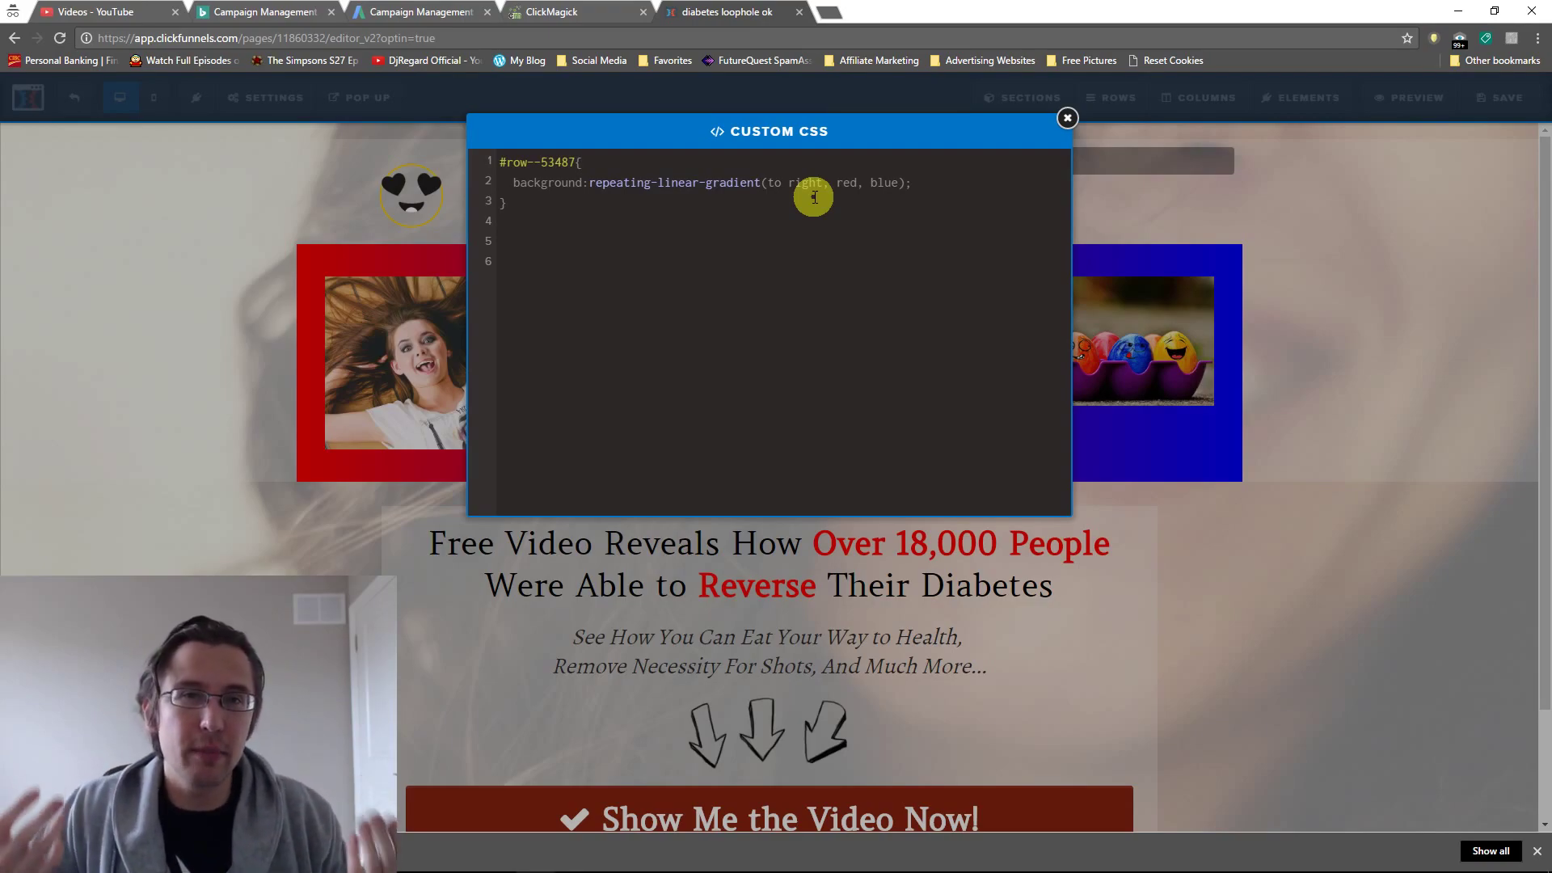
click(859, 183)
text(5%)
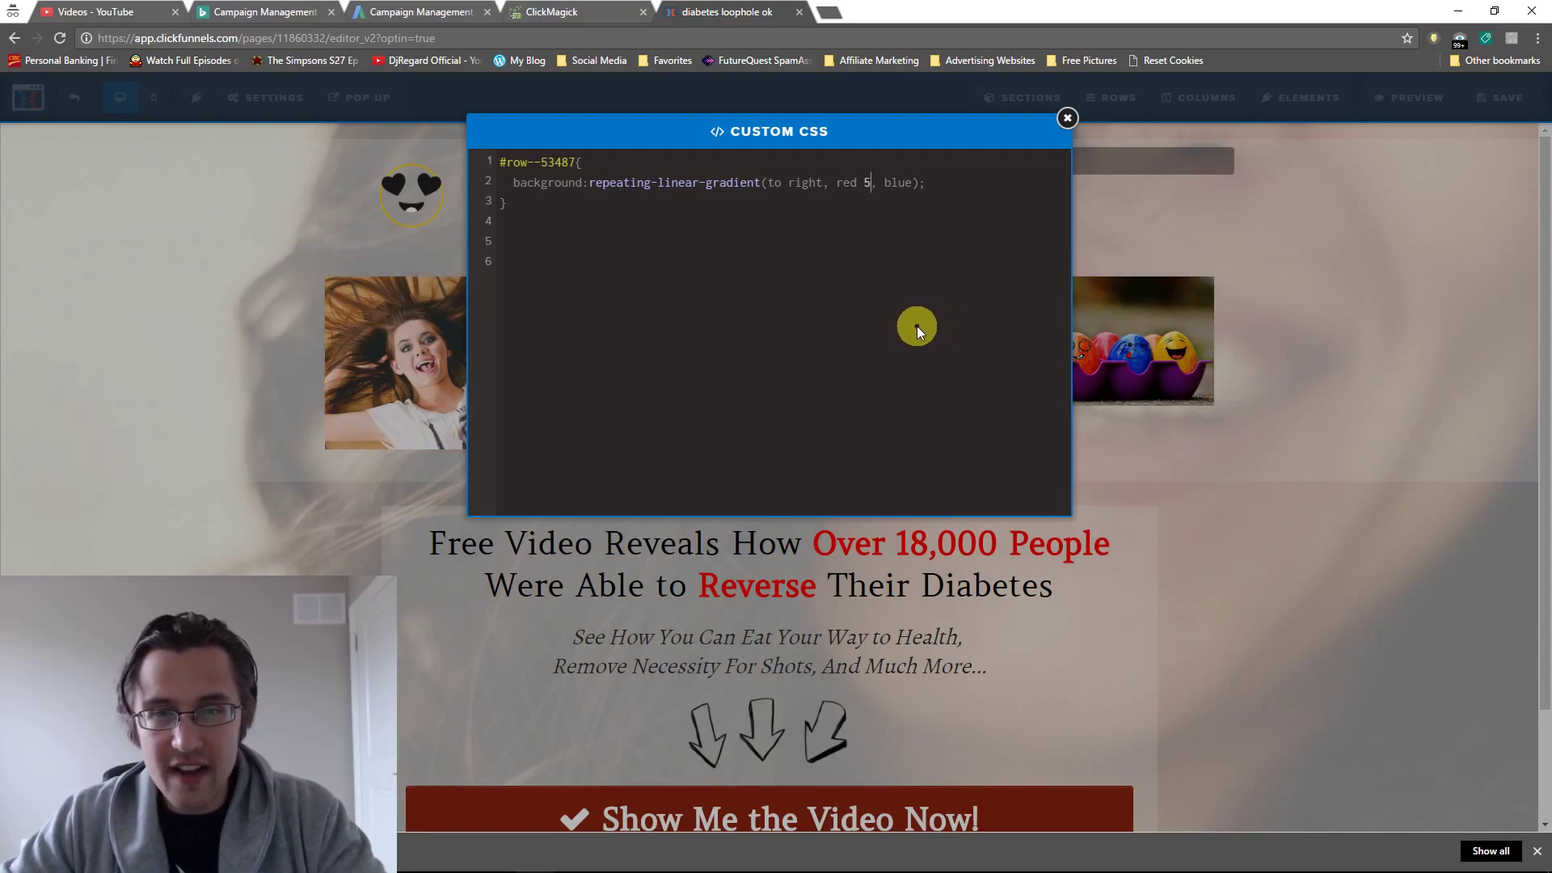
click(920, 182)
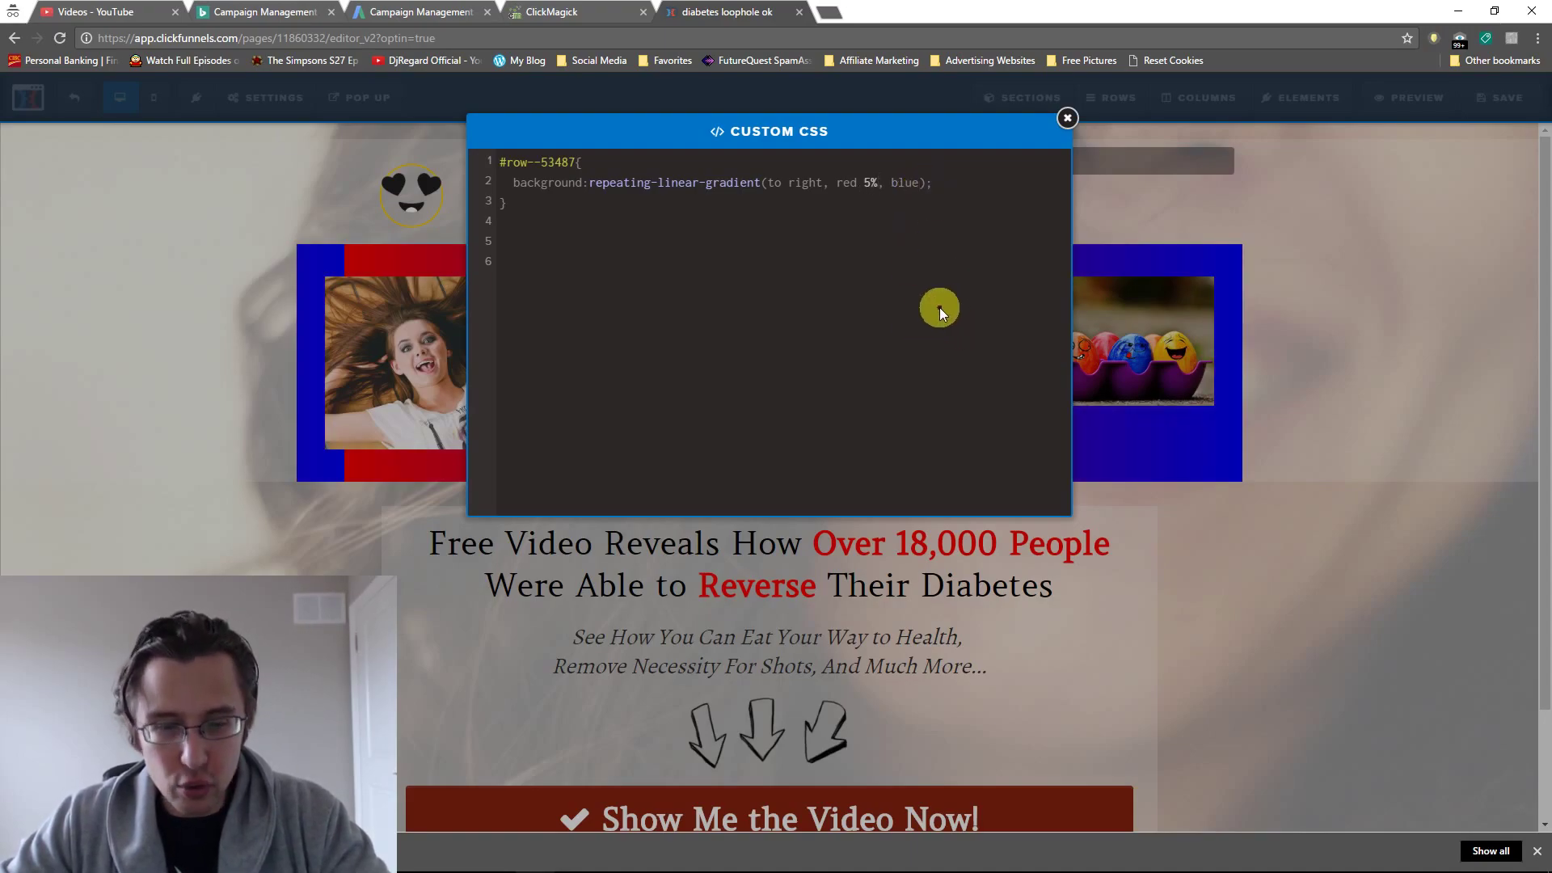
text(10%)
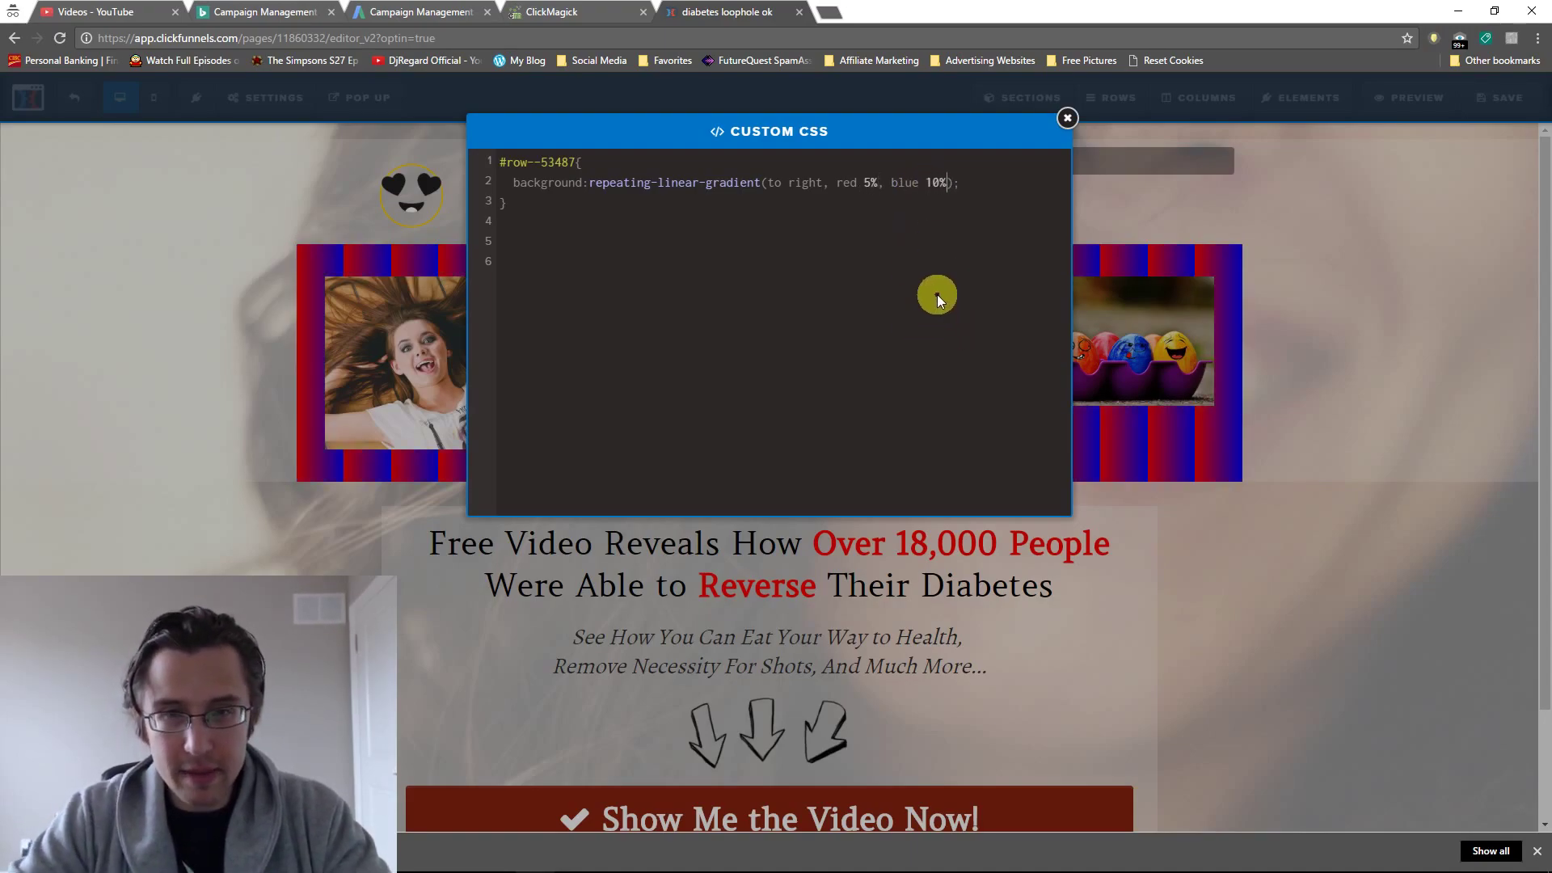
click(1068, 119)
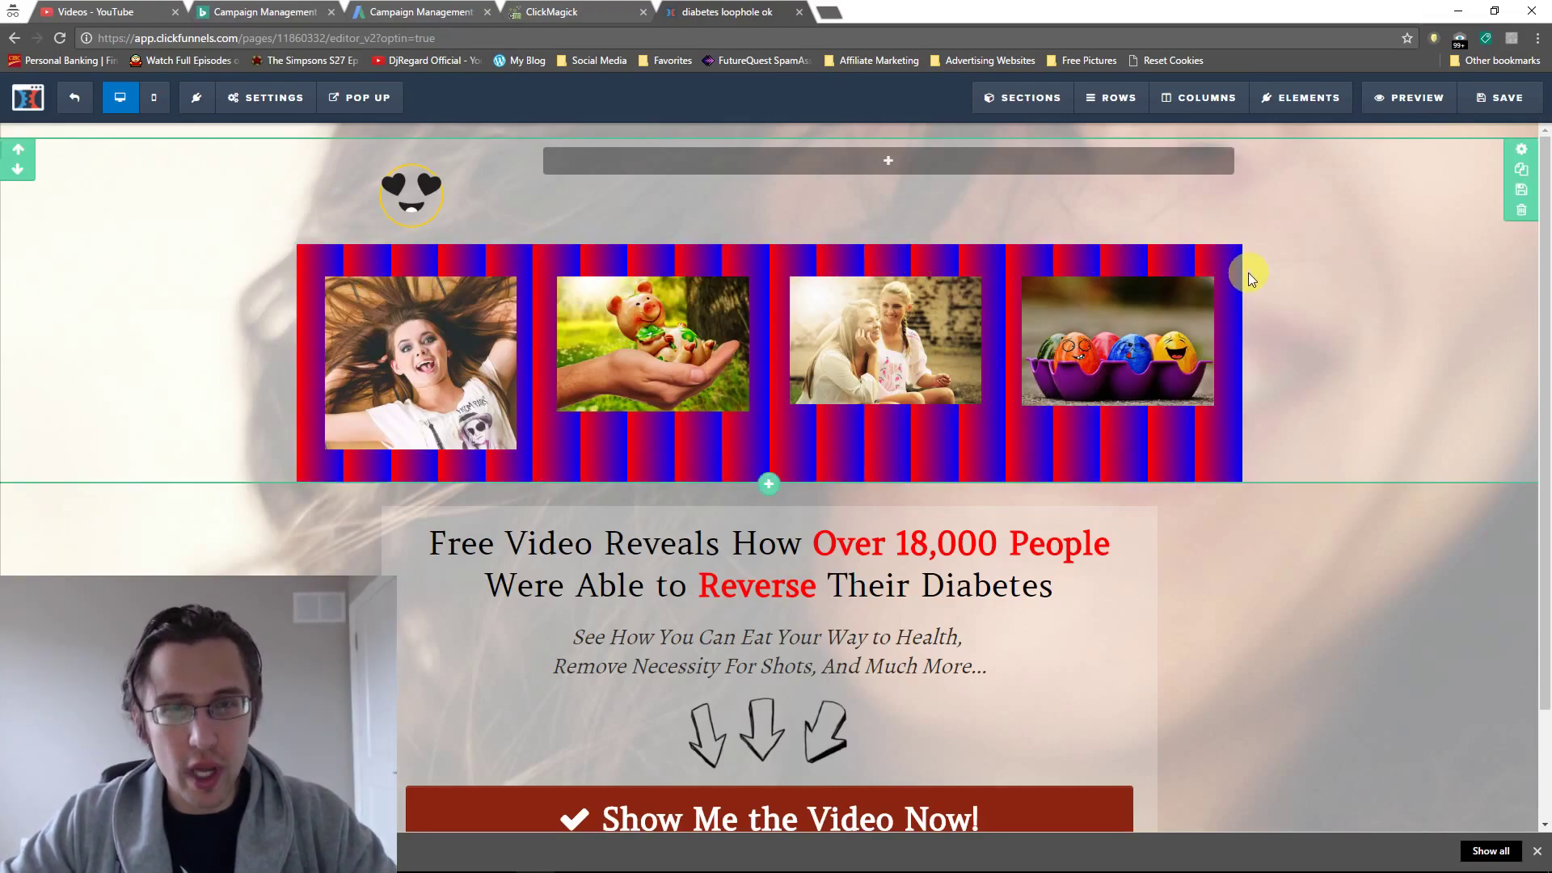
Reopen the custom CSS and replace the word "repeating" in the gradient function with "radial"
mouse_move(218, 89)
click(284, 233)
double_click(618, 186)
right_click(617, 189)
key(Escape)
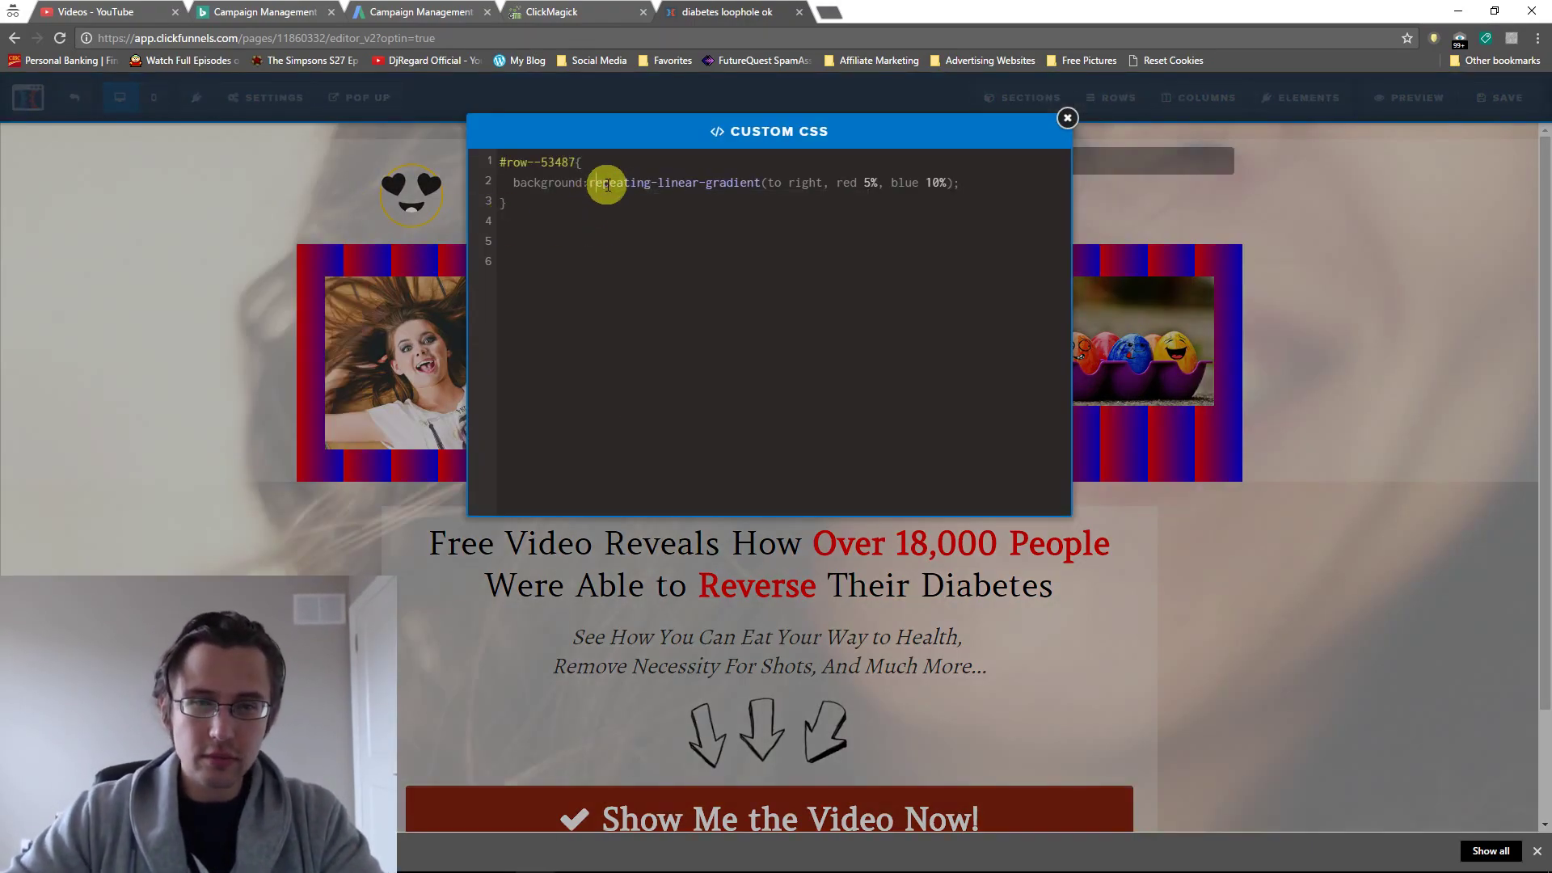
text(radial)
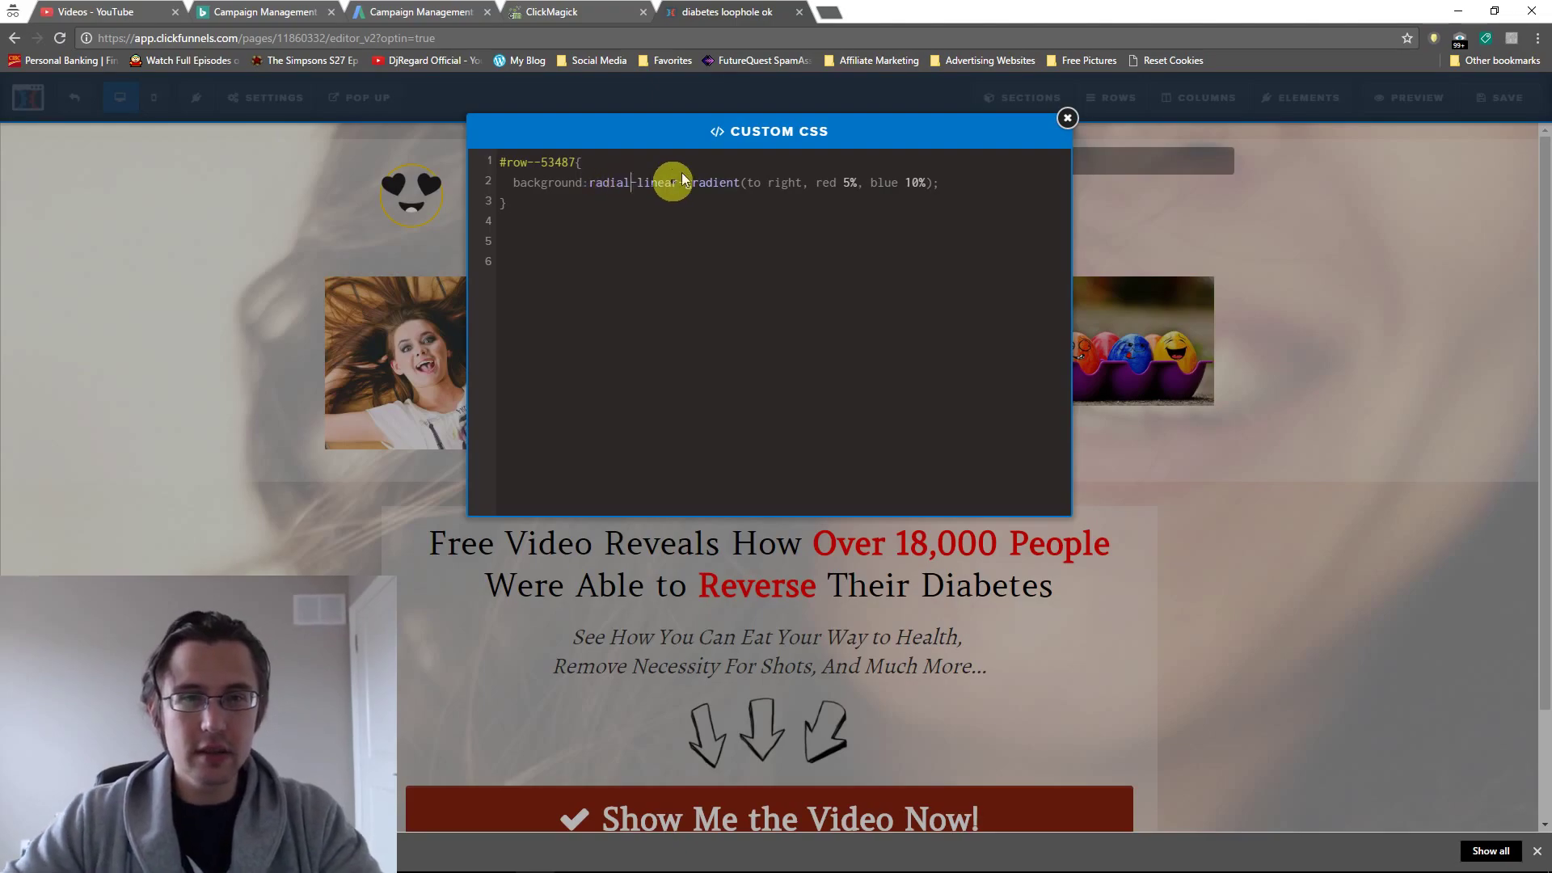
Replace the gradient's "to right" direction with the shape circle
double_click(784, 183)
key(BackSpace)
key(BackSpace)
key(BackSpace)
key(BackSpace)
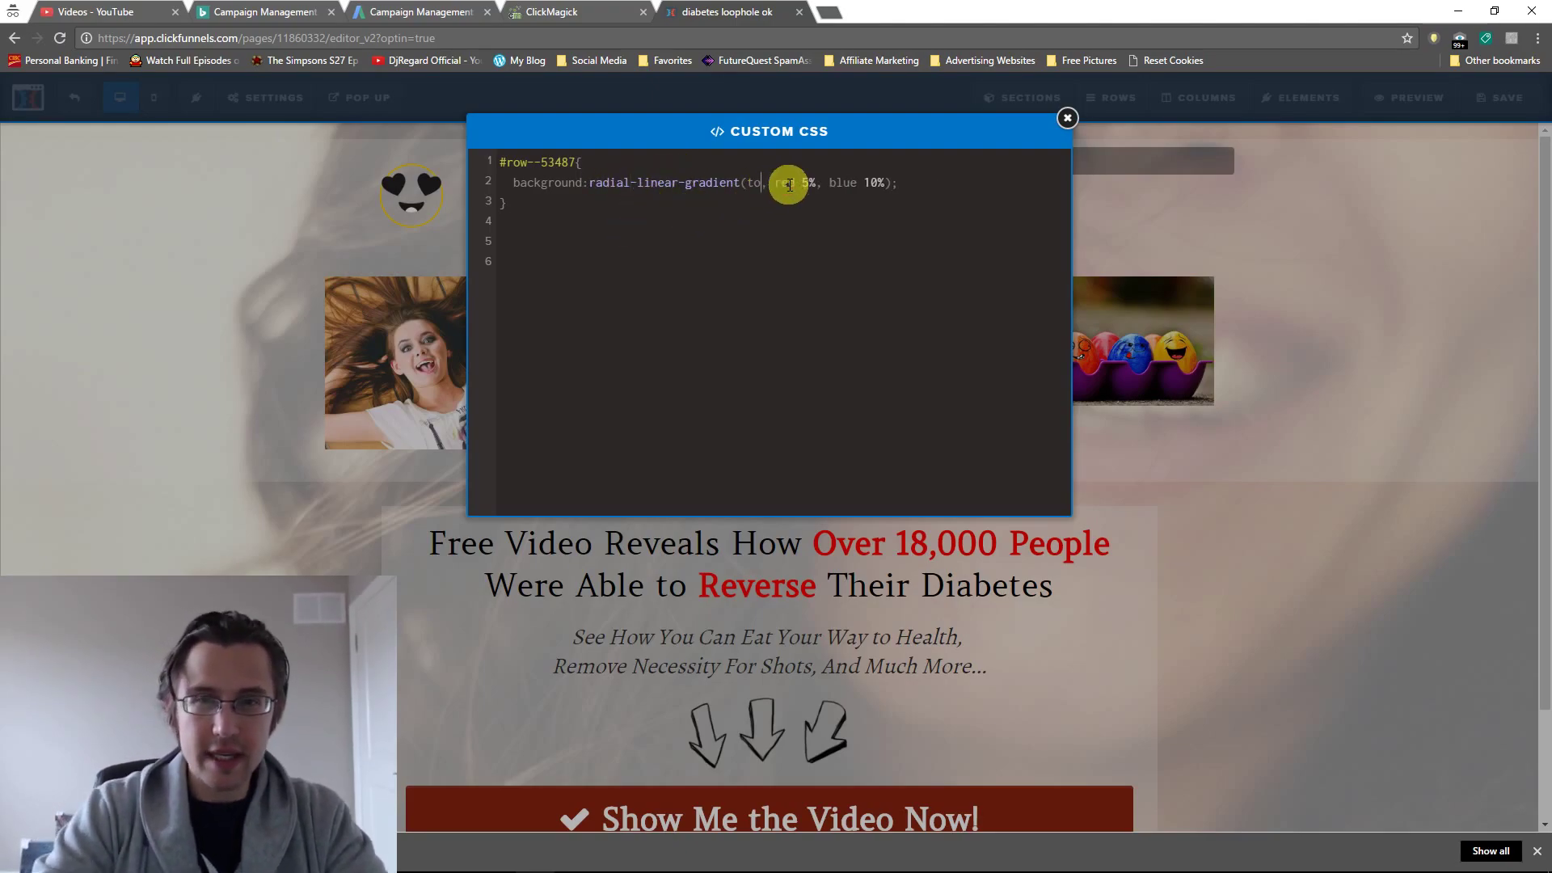
text(circle)
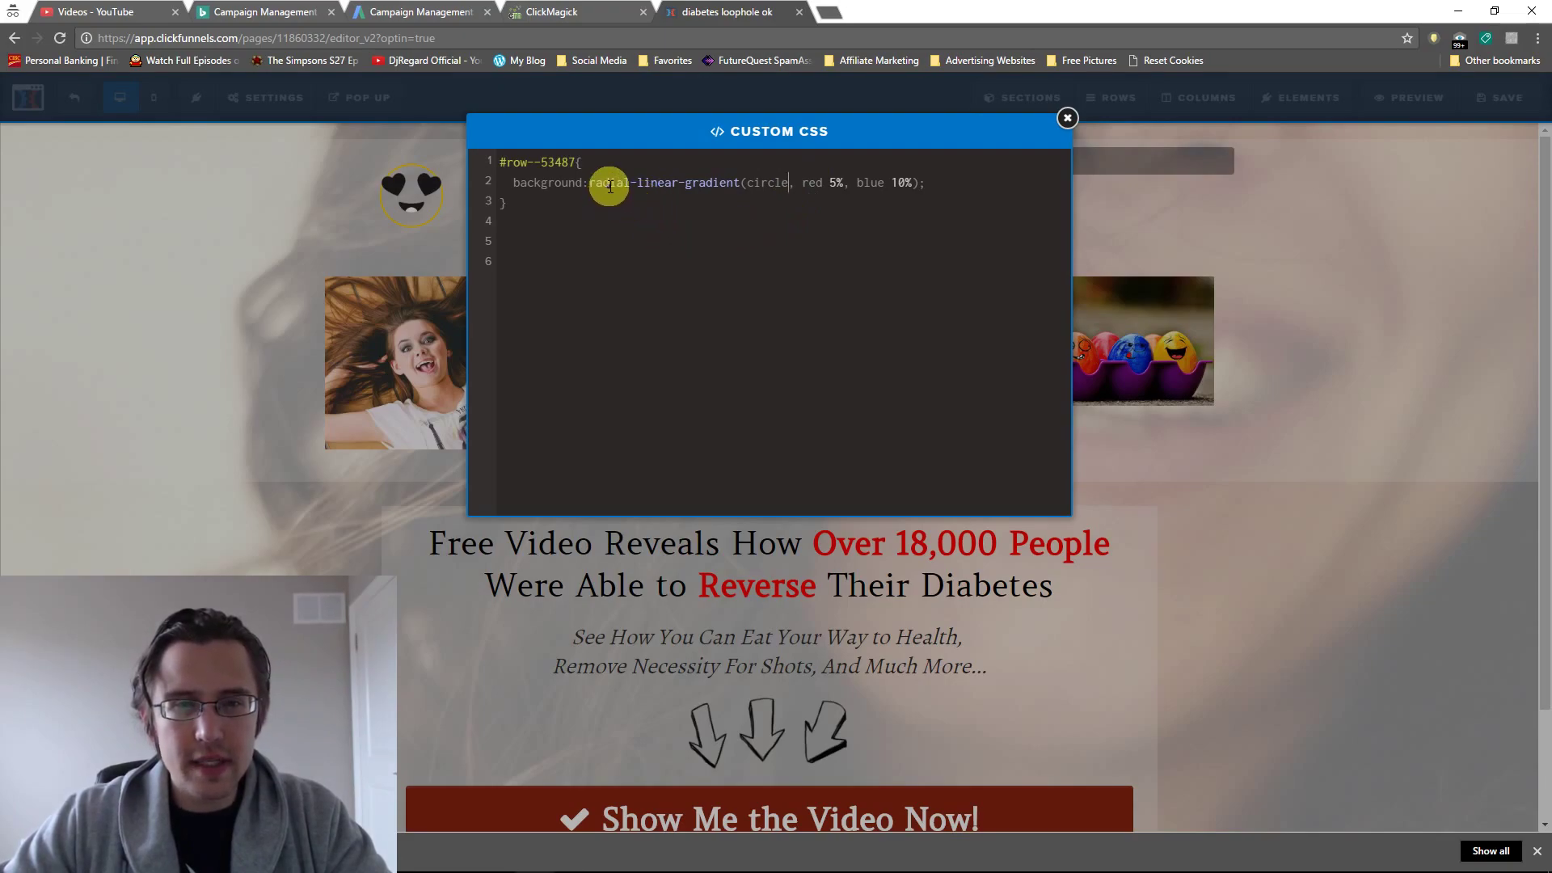
Remove "linear" from the function name so it reads radial-gradient, and close the custom CSS editor
double_click(658, 182)
key(BackSpace)
key(BackSpace)
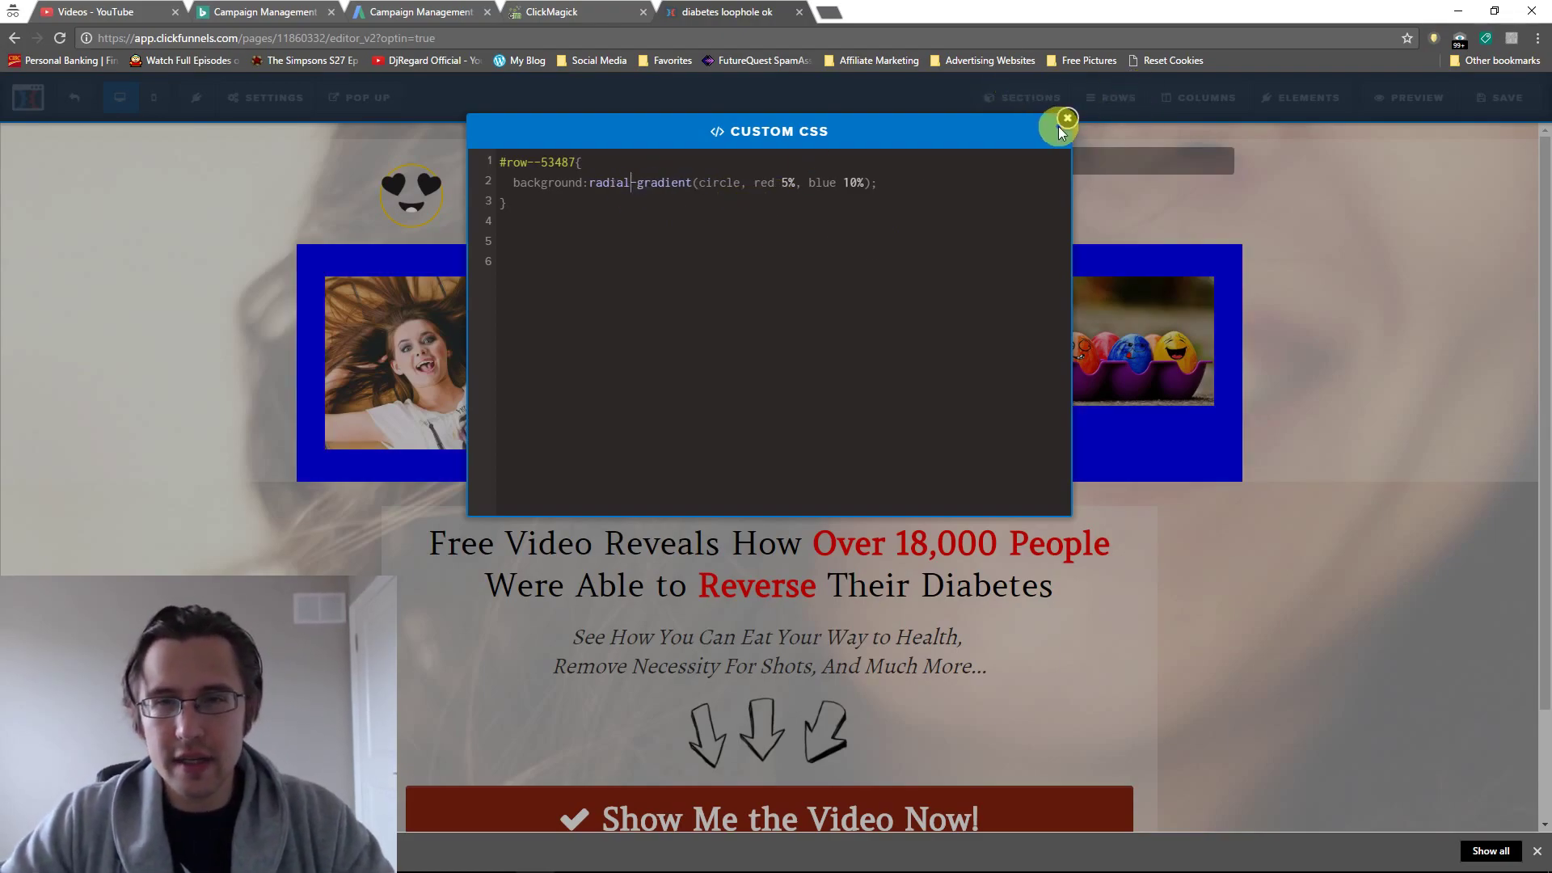
click(1062, 126)
Reopen the custom CSS, change the function to repeating-radial-gradient, and close the editor
click(281, 113)
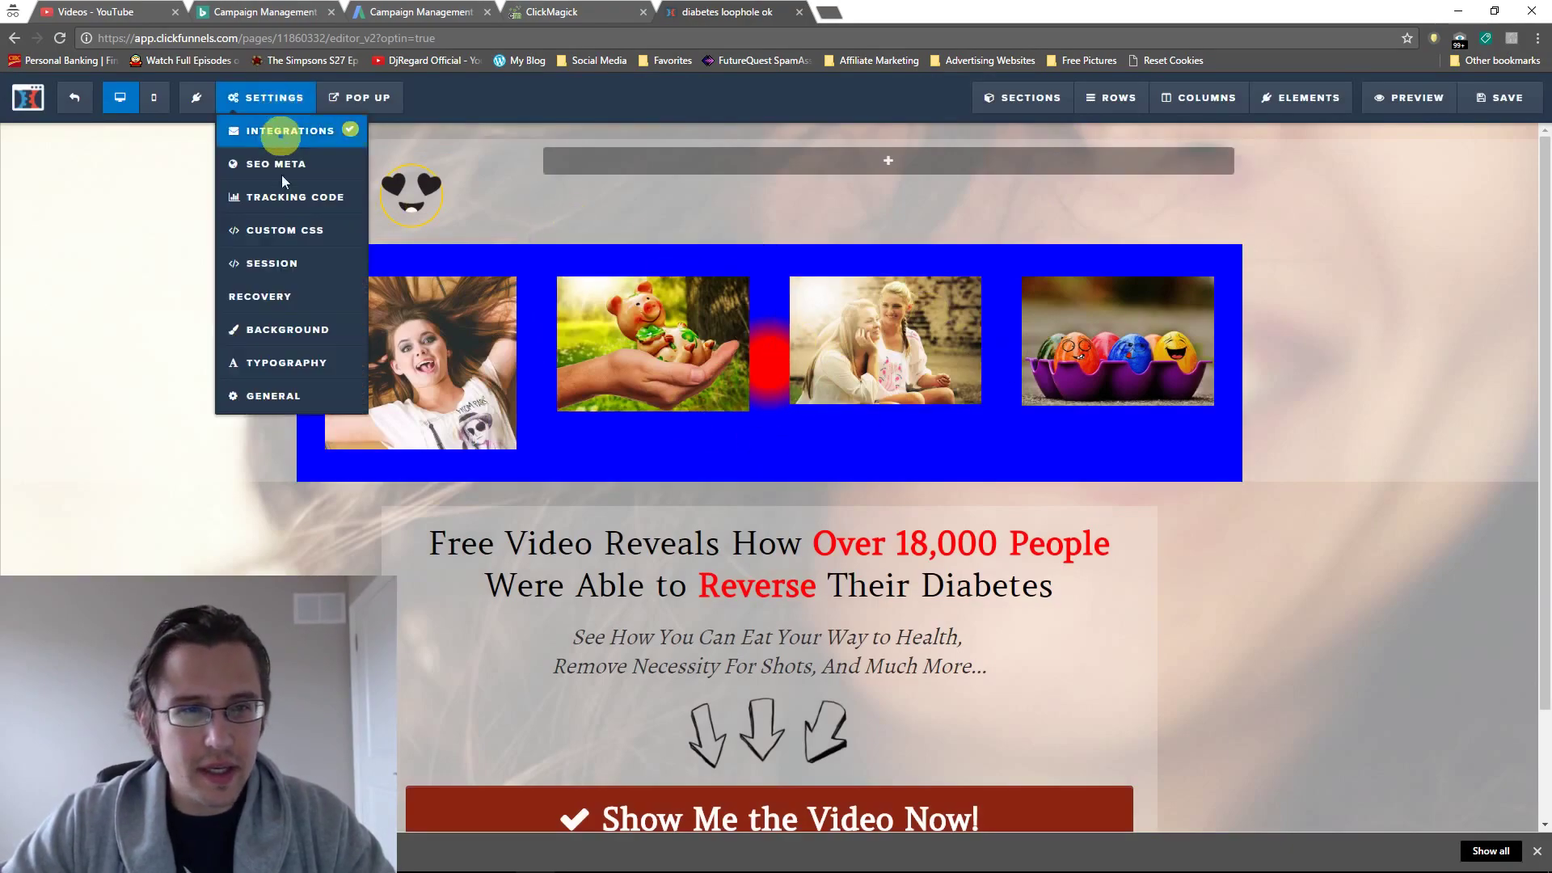
click(292, 230)
click(594, 185)
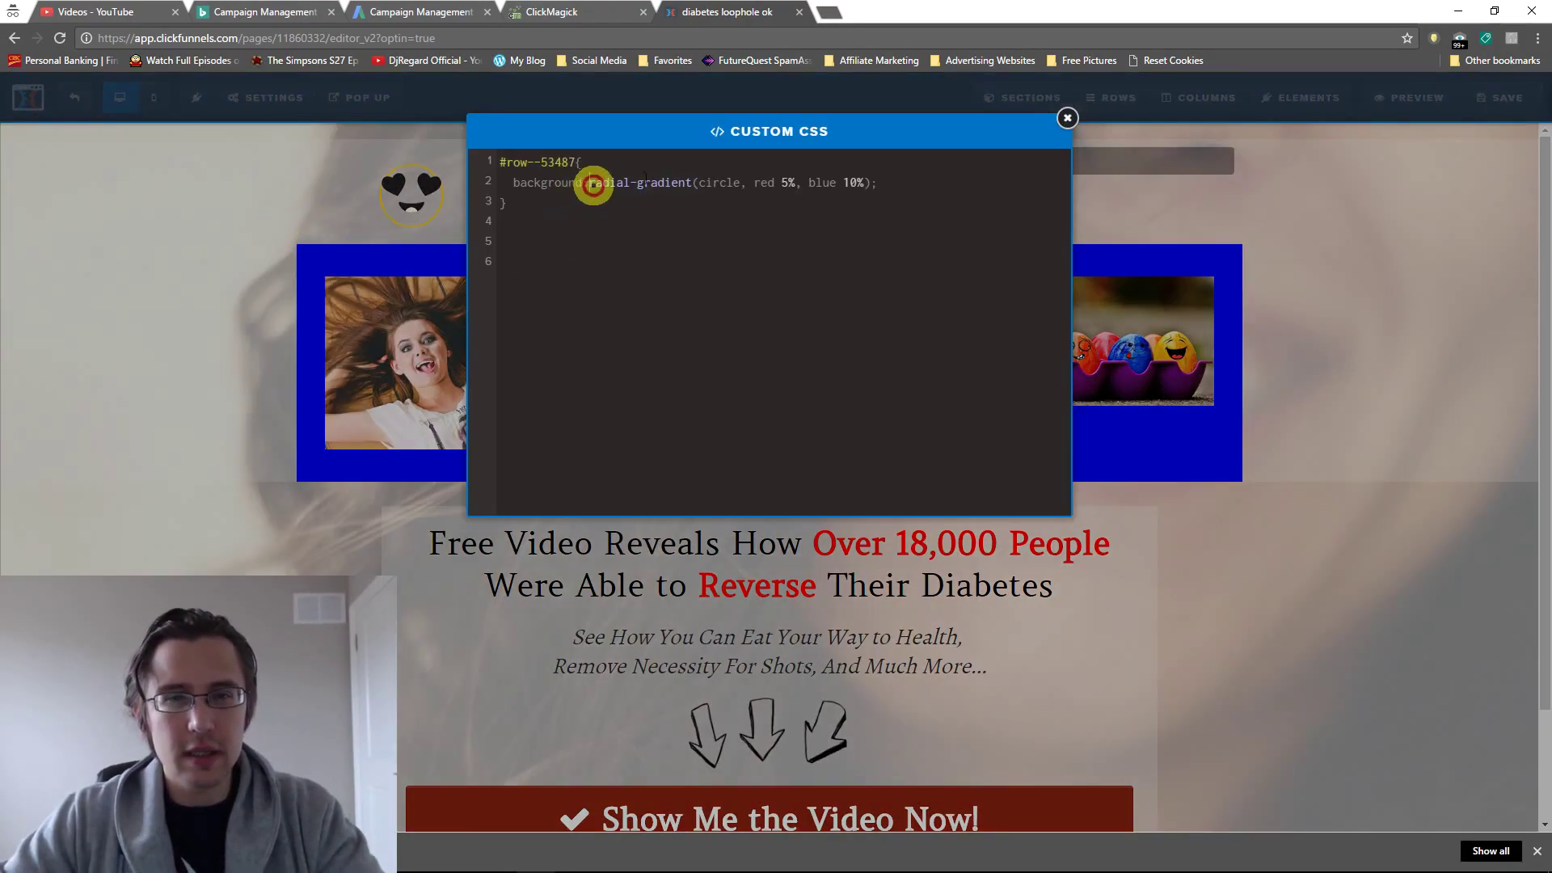
text(repeating-)
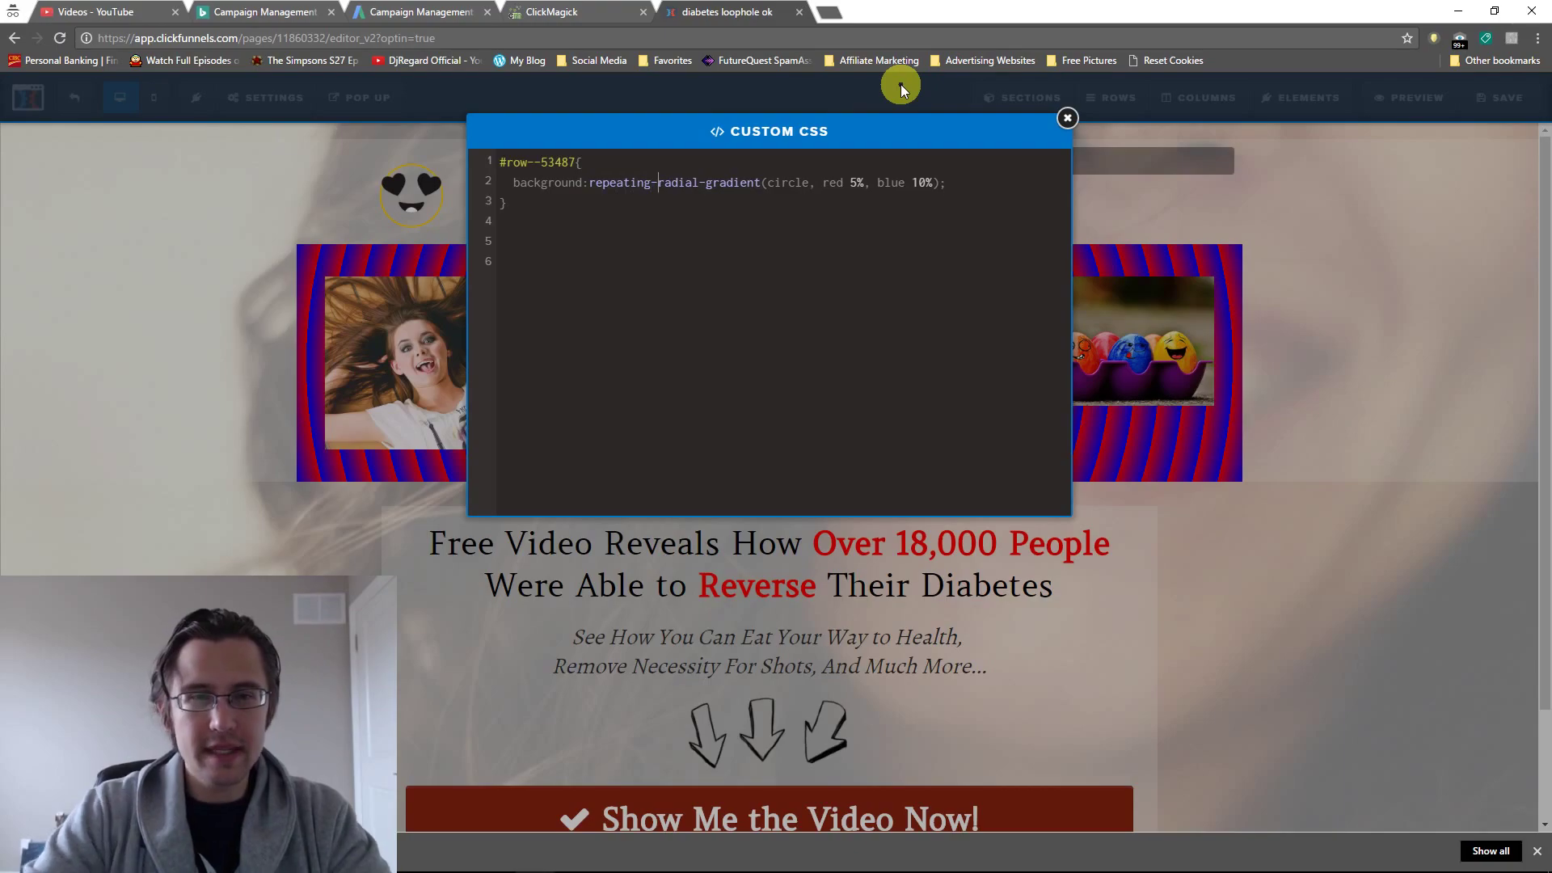
click(1064, 121)
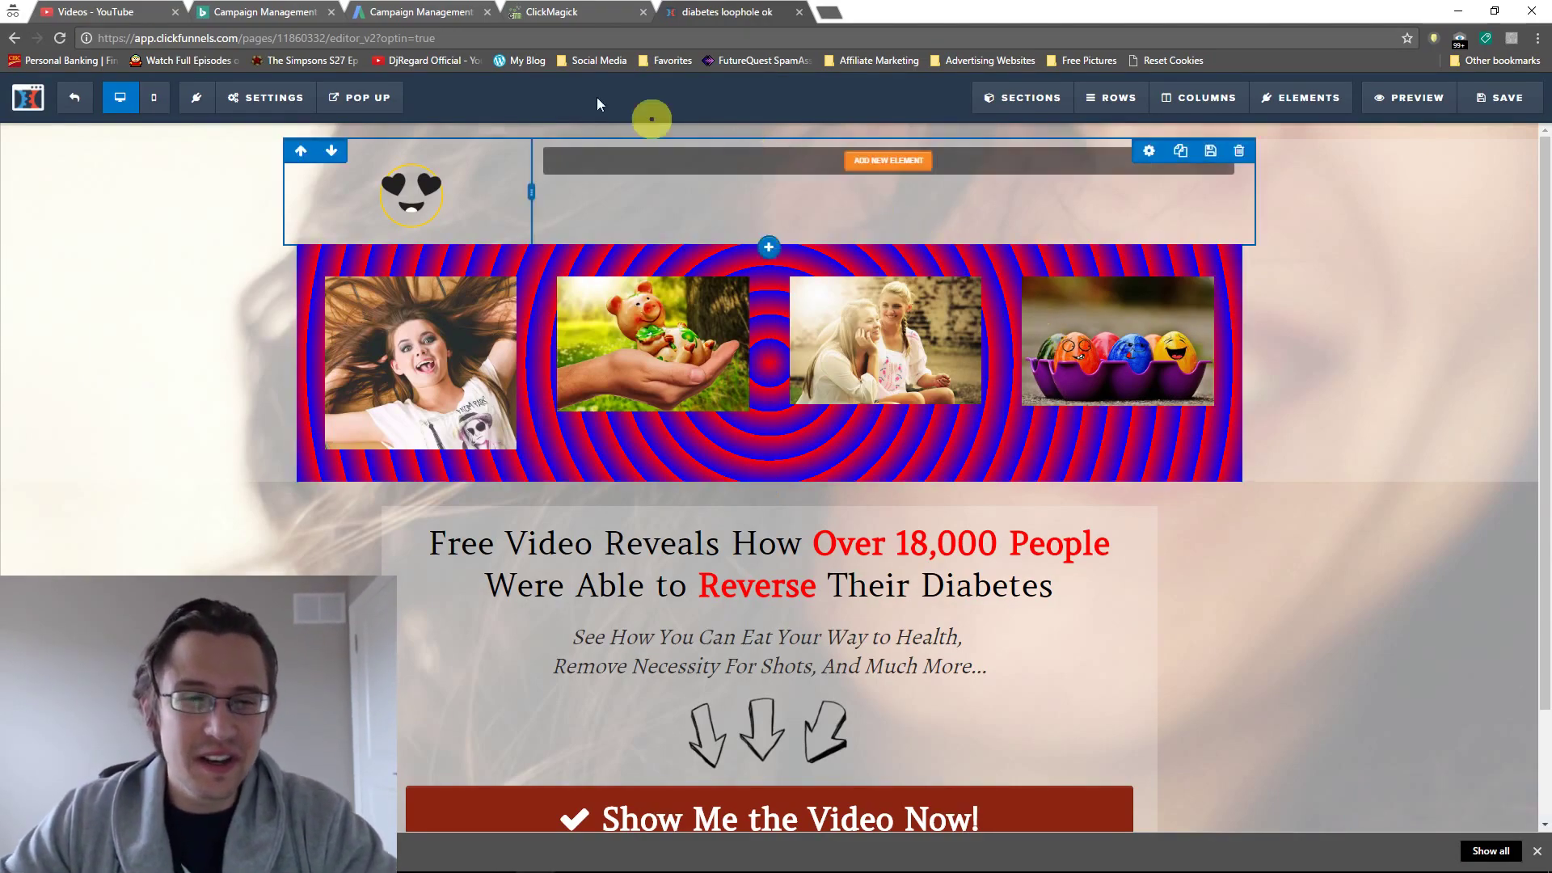
Reopen the custom CSS editor to review the row's repeating-radial-gradient rule
click(271, 97)
click(290, 235)
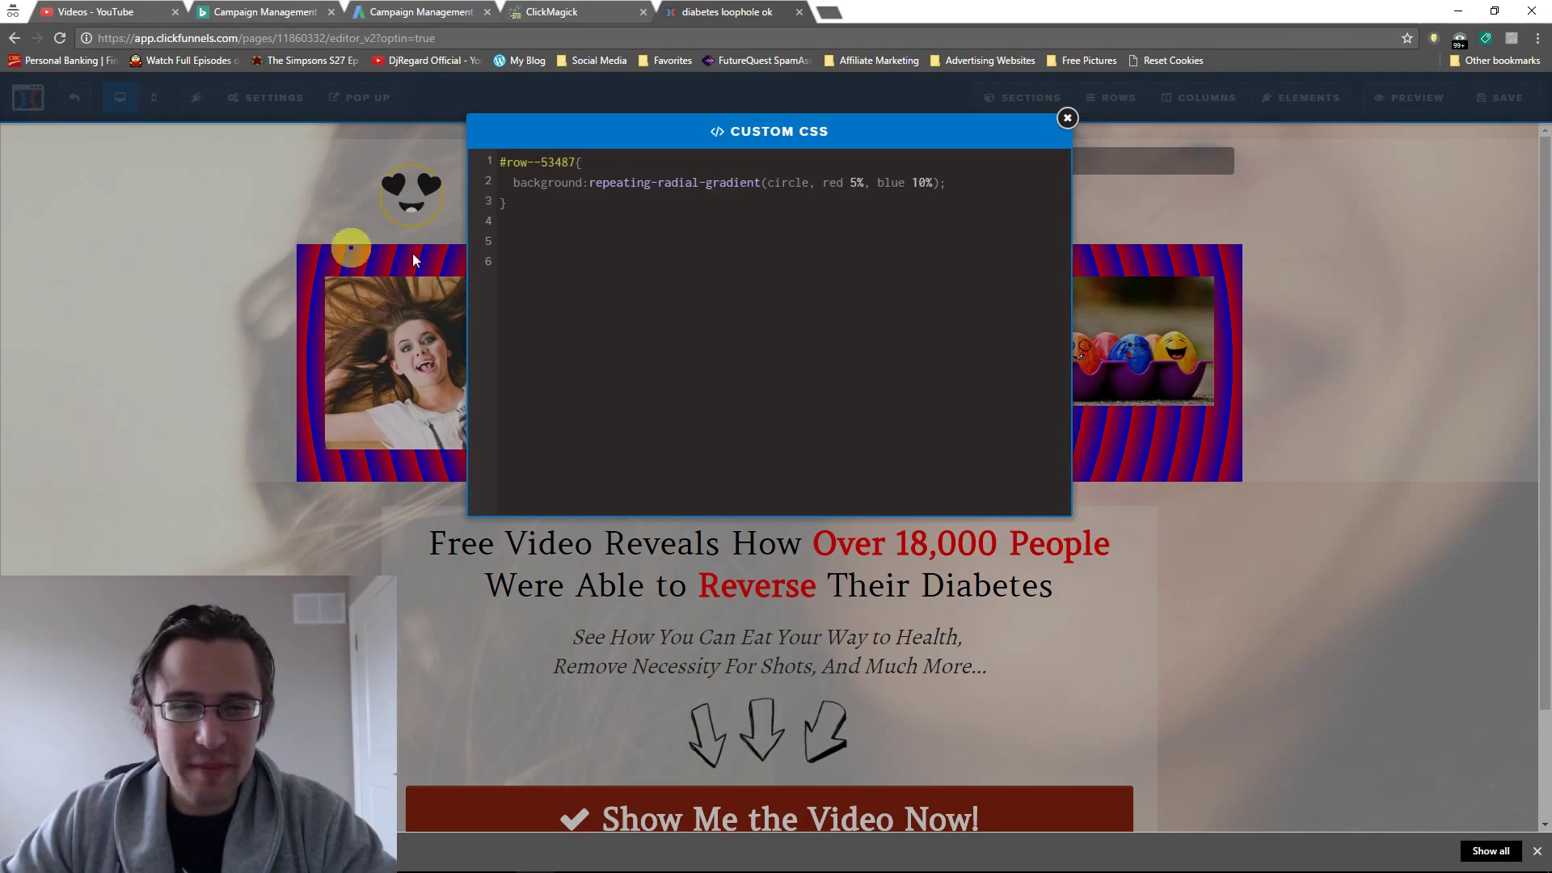
click(1067, 118)
click(262, 98)
click(284, 229)
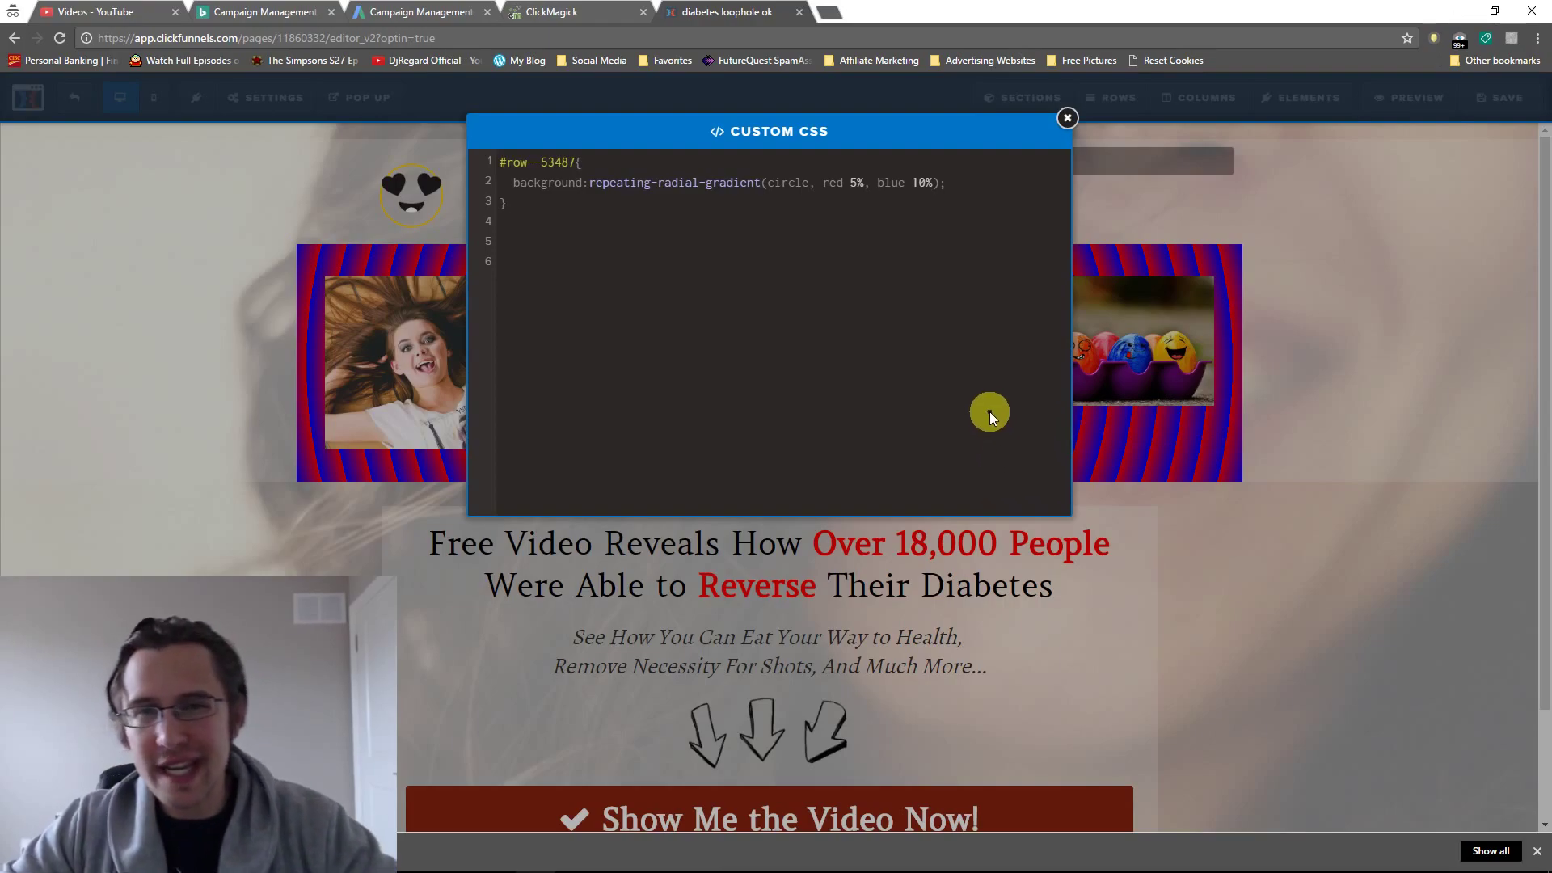
Close the custom CSS editor and copy the CSS ID selector of the date countdown below the red button
click(1068, 123)
scroll(1060, 526, down, 2)
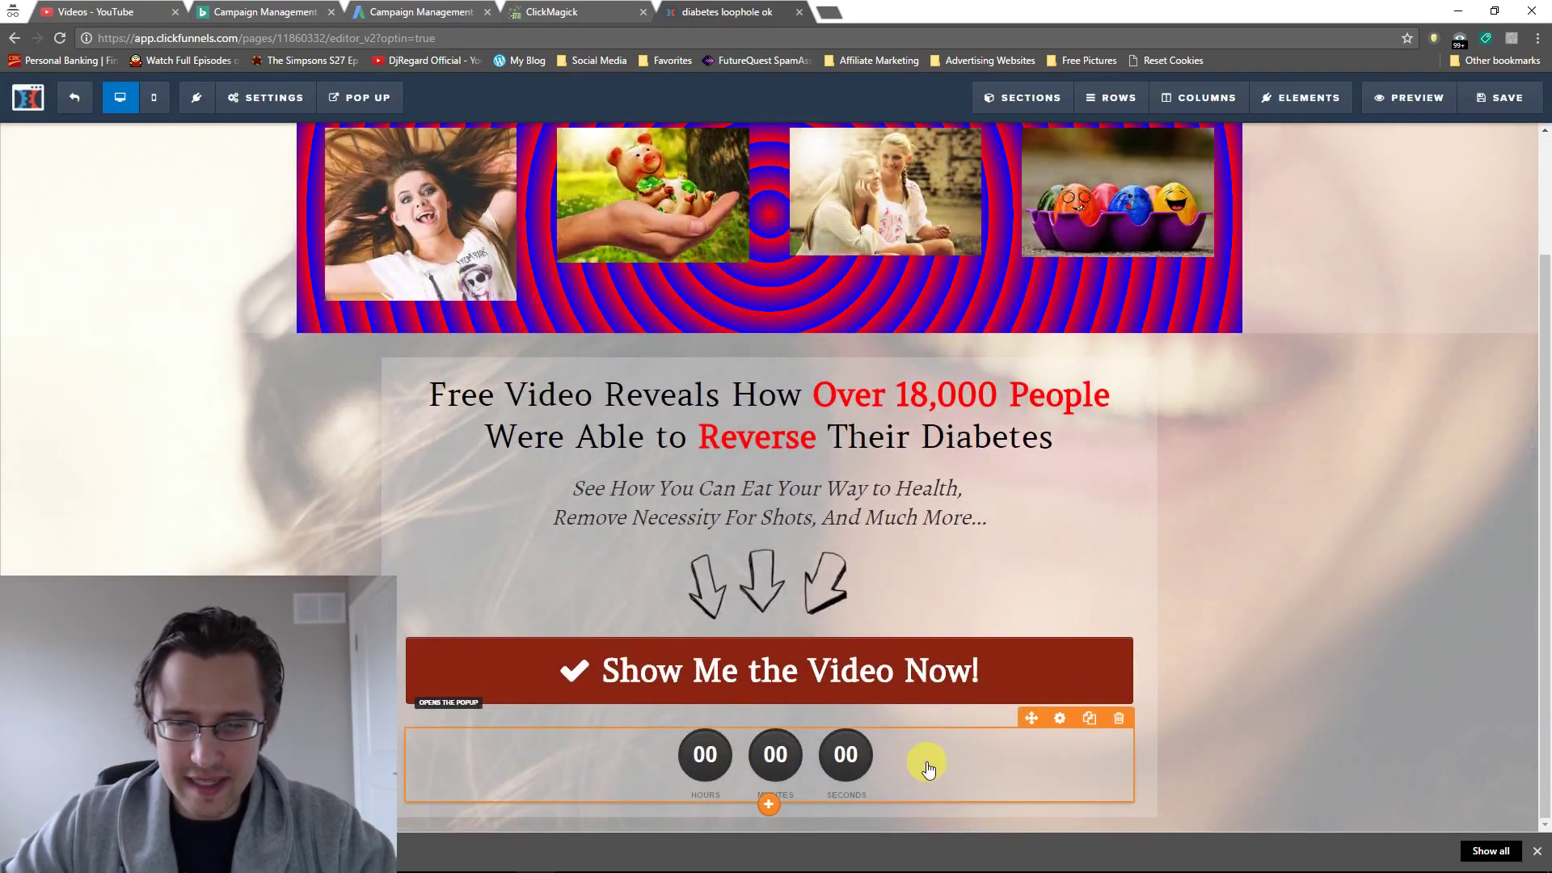
click(1060, 718)
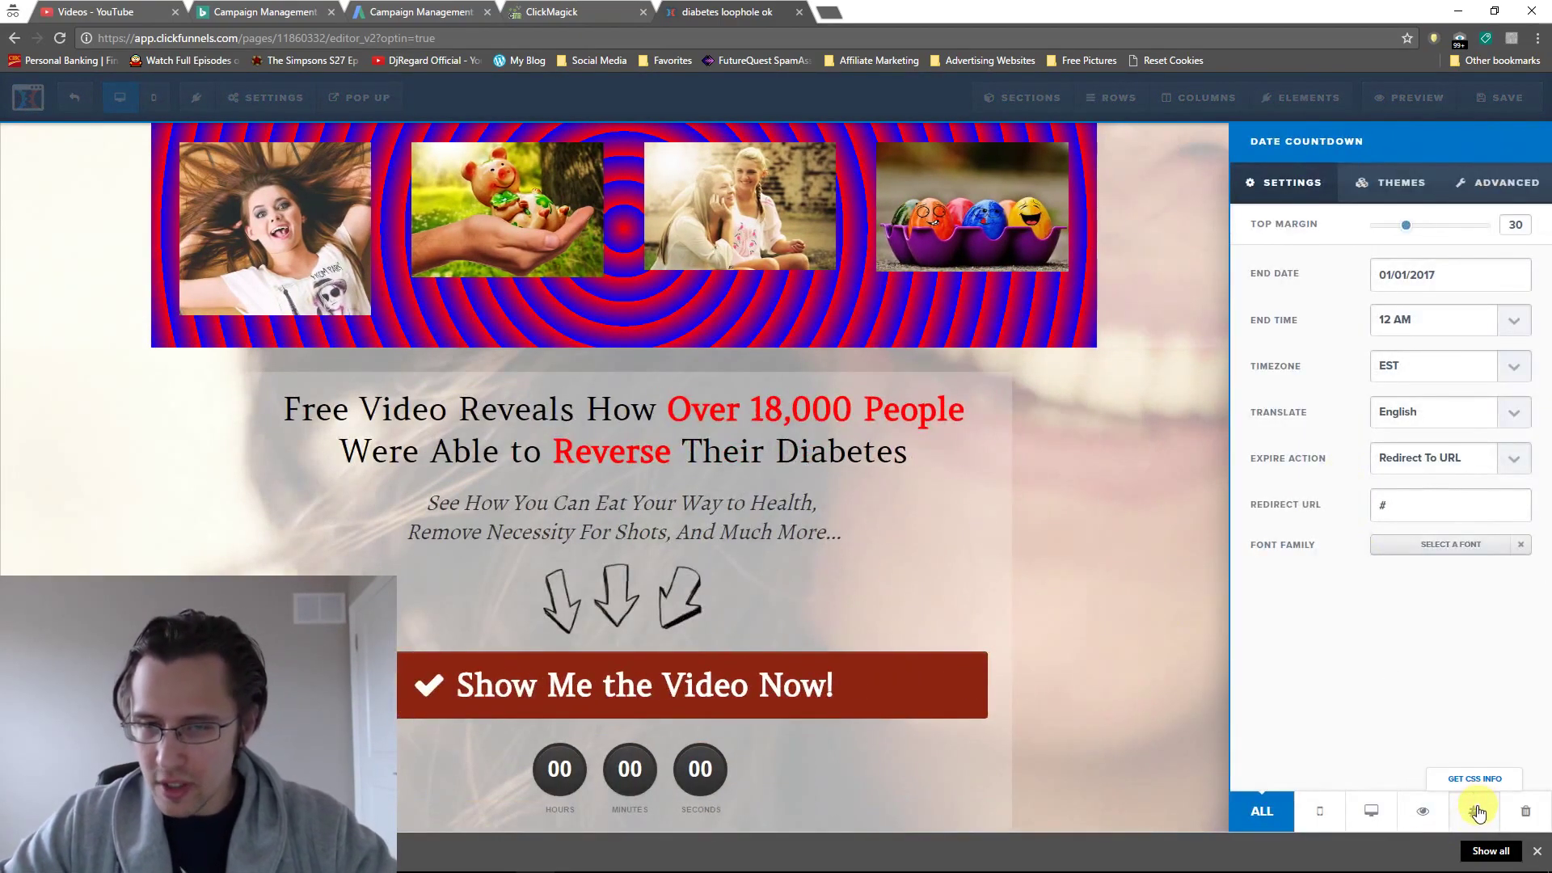
click(1478, 810)
drag(614, 354, 748, 355)
key(ctrl+c)
click(974, 204)
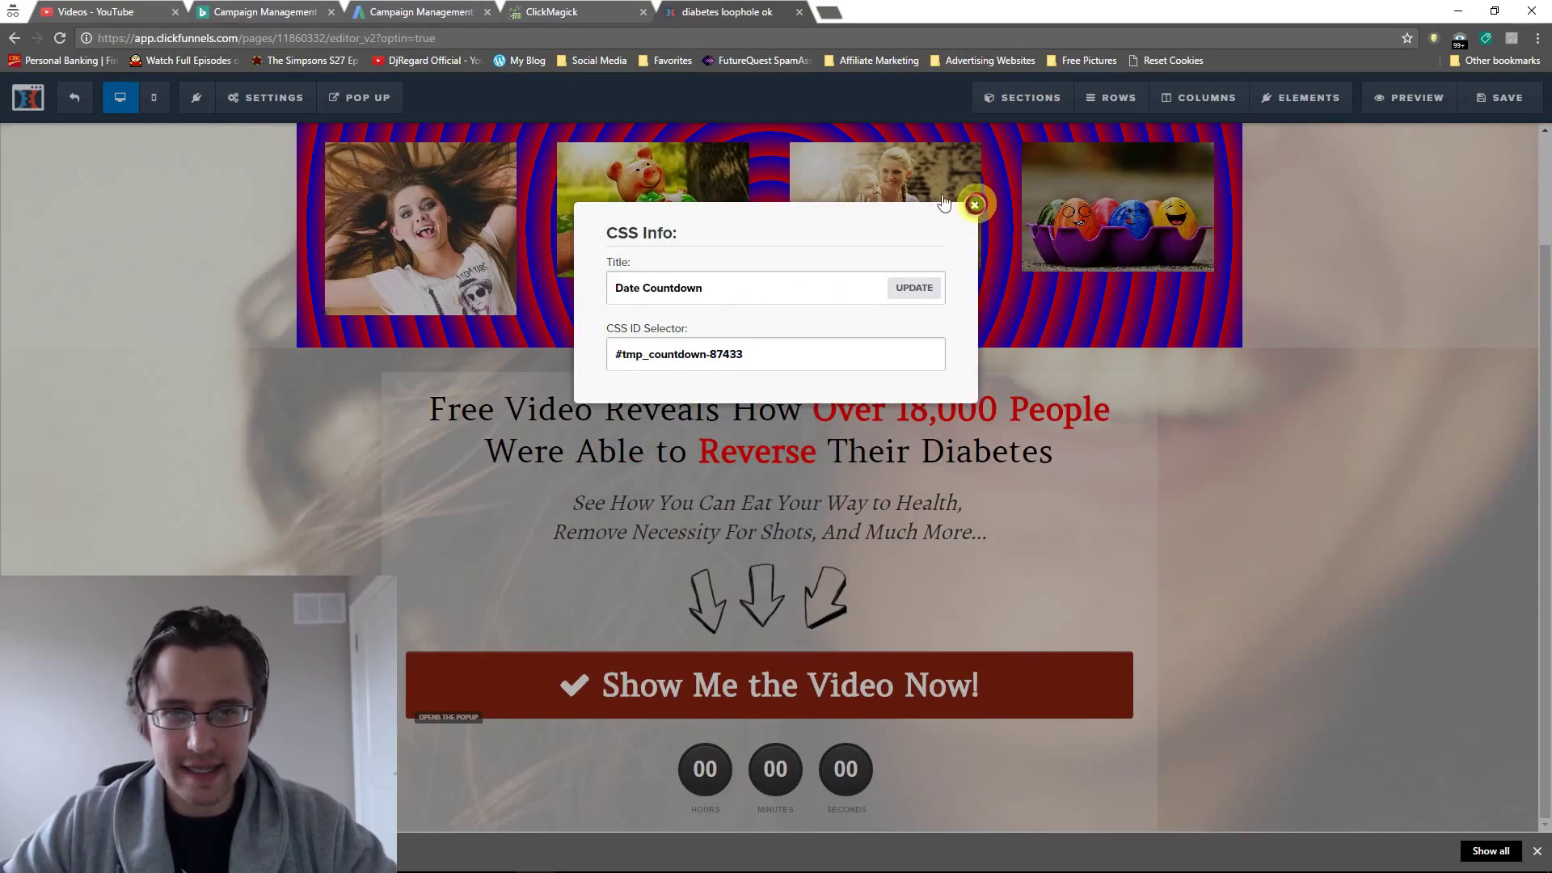
Add the selector #tmp_countdown-87433 to the page's custom CSS, with a copy of the row's background declaration beneath it
click(274, 98)
click(246, 235)
click(509, 220)
key(ctrl+v)
drag(512, 183, 946, 182)
key(ctrl+c)
click(529, 246)
key(ctrl+v)
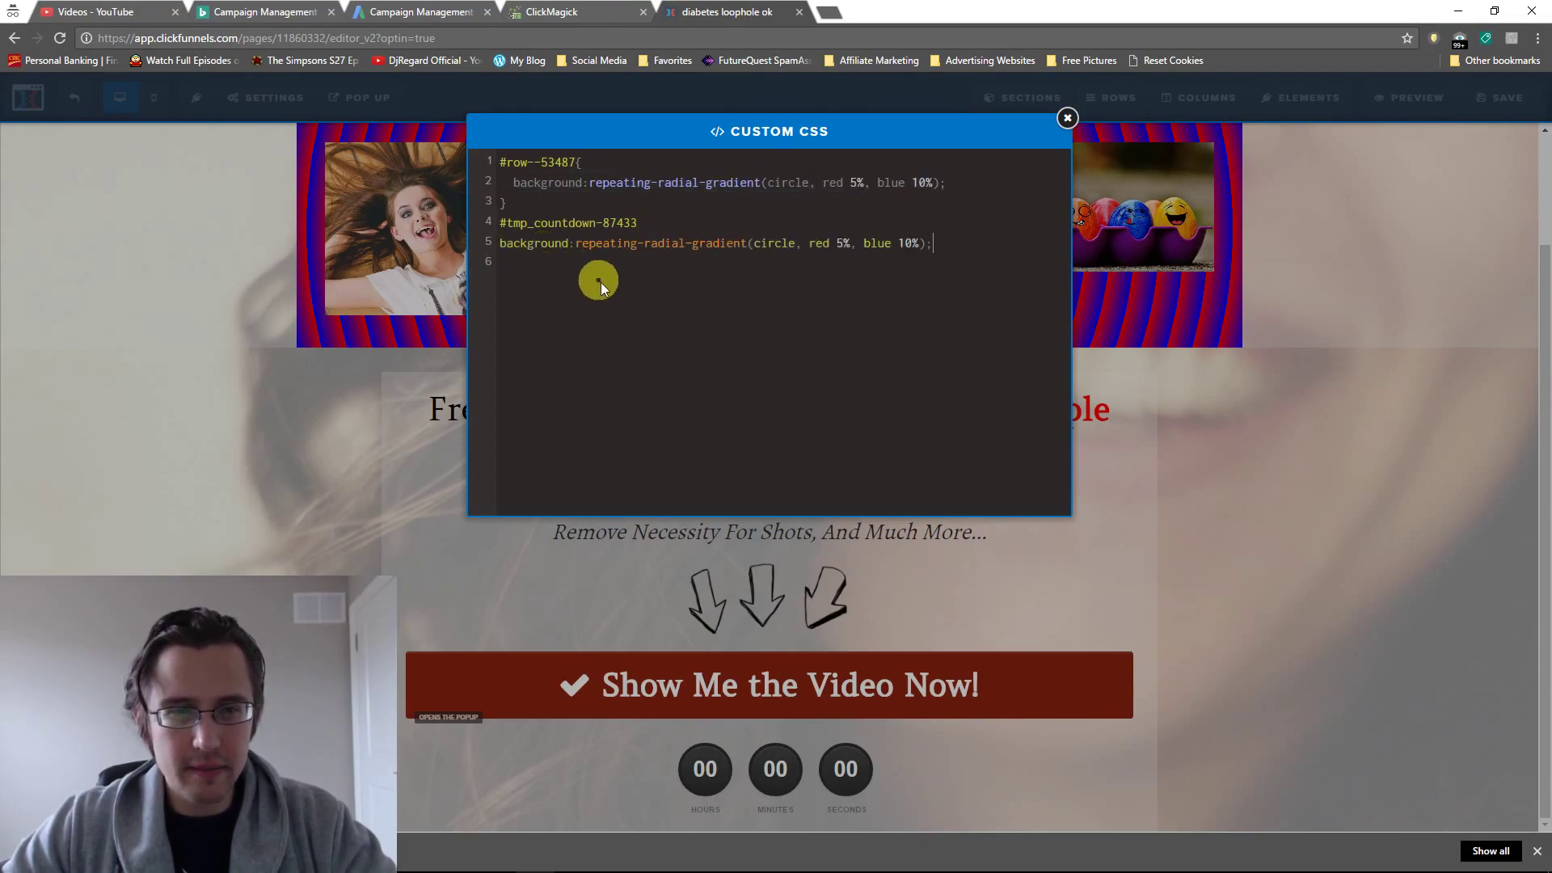
Enclose the countdown's background declaration in curly braces and indent it to complete the rule
key(Return)
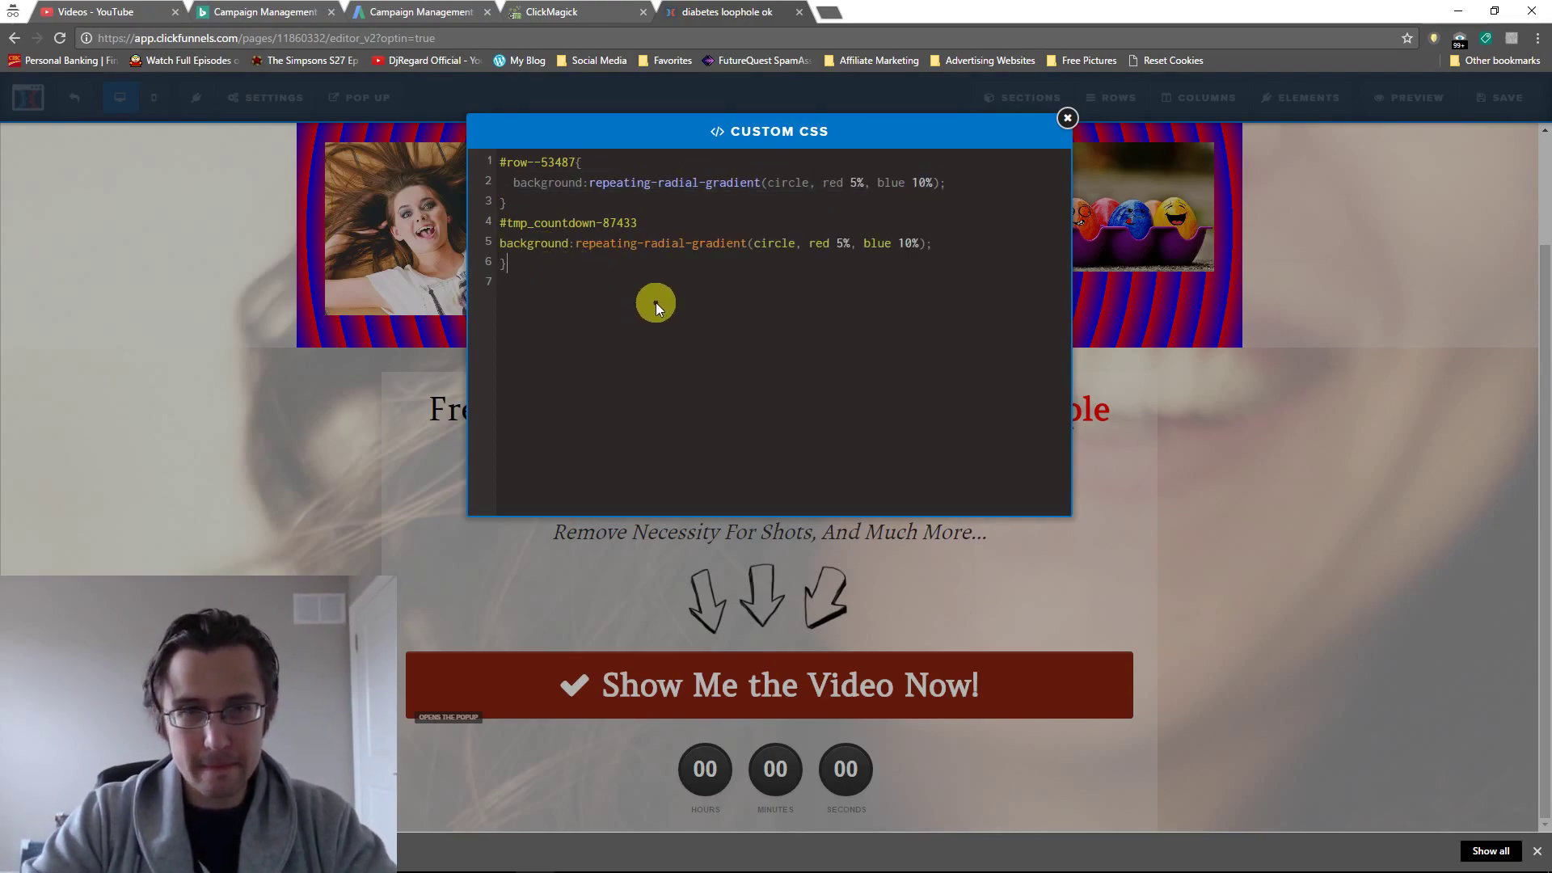
text(})
click(500, 248)
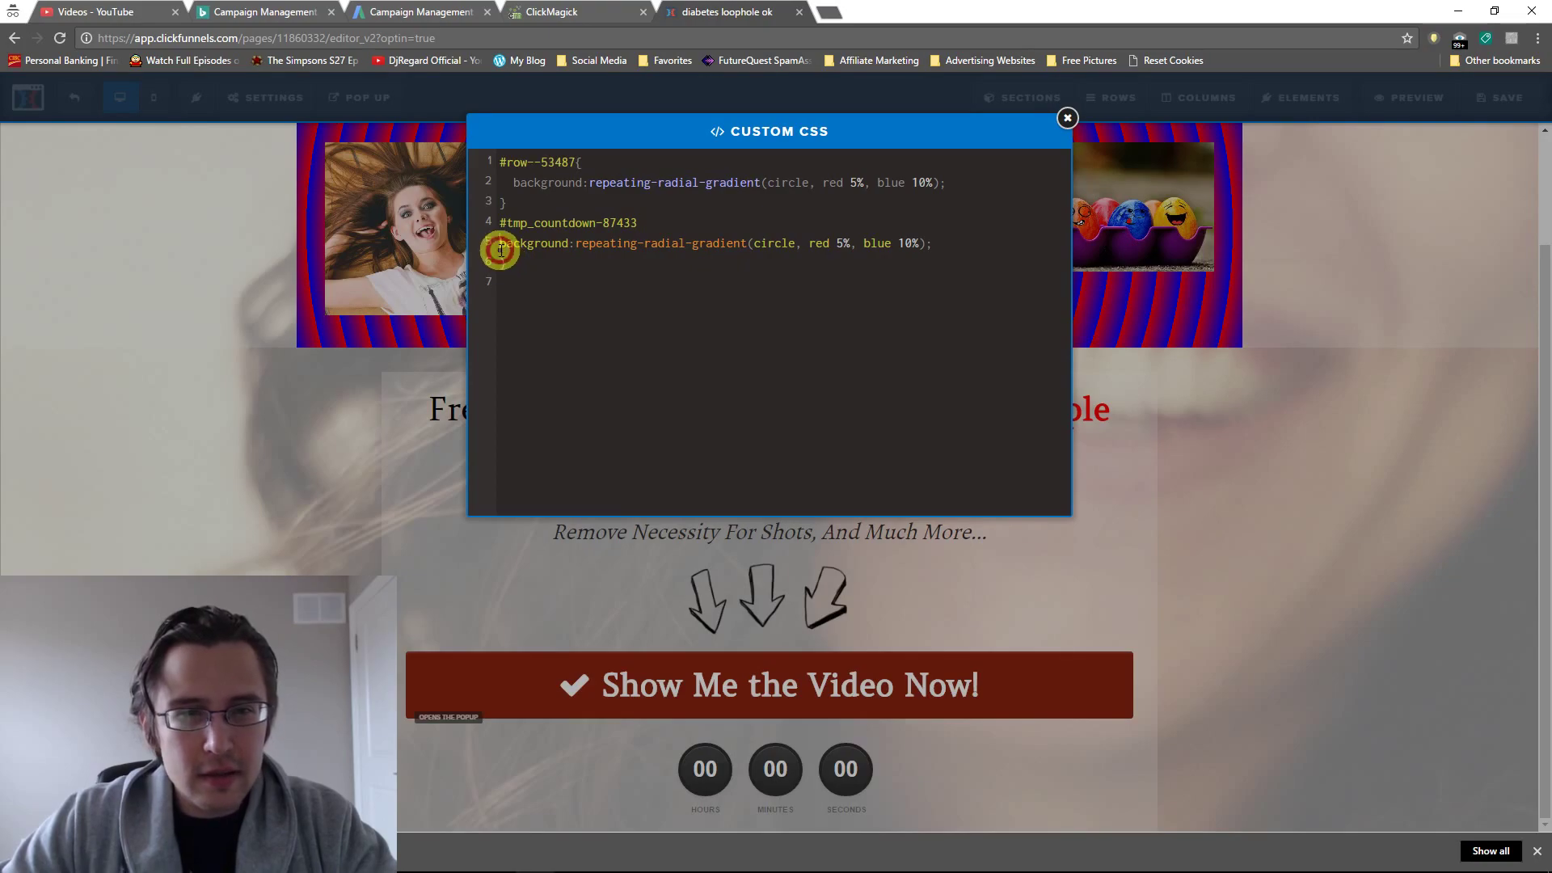
key(Tab)
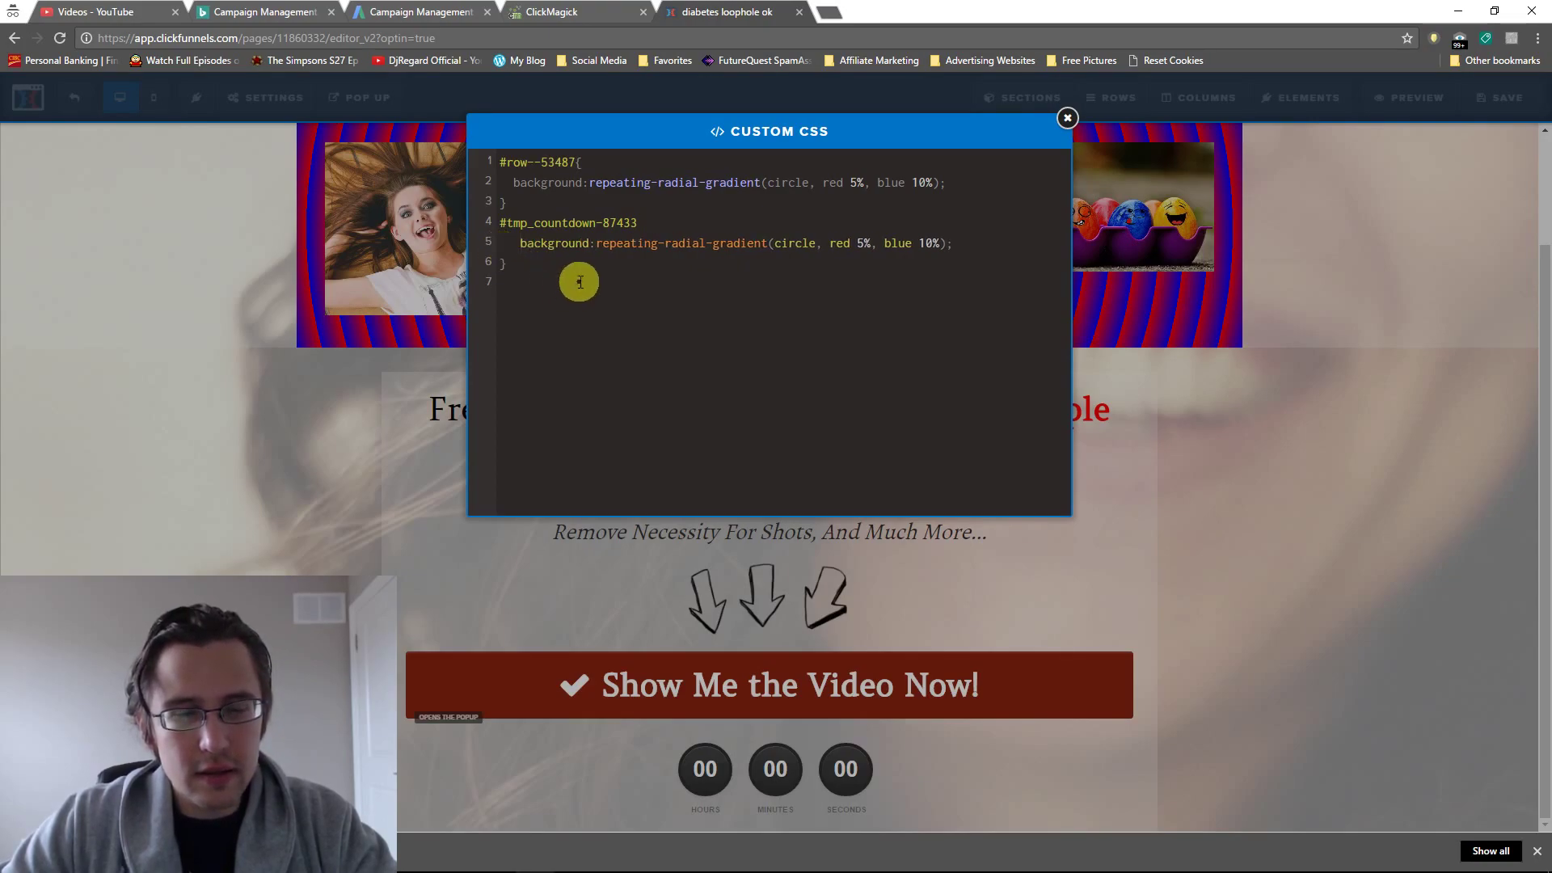
click(643, 224)
text({)
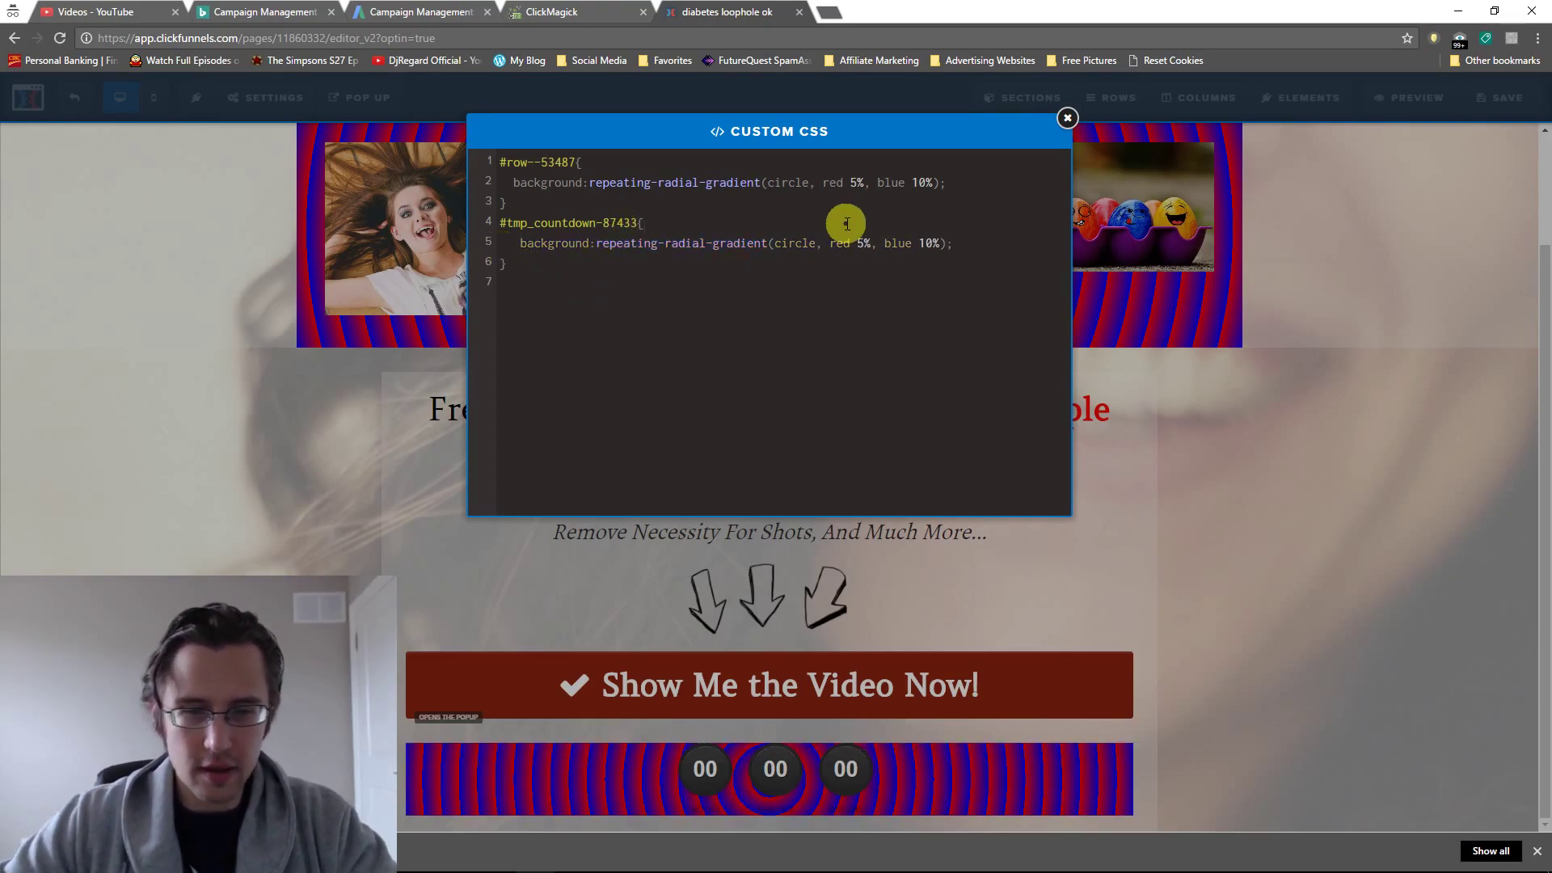
Change the countdown's gradient function to linear-gradient and replace the shape circle with the direction "to right"
double_click(664, 250)
click(691, 247)
double_click(686, 243)
key(BackSpace)
key(BackSpace)
key(BackSpace)
key(BackSpace)
key(BackSpace)
key(BackSpace)
key(BackSpace)
key(BackSpace)
key(BackSpace)
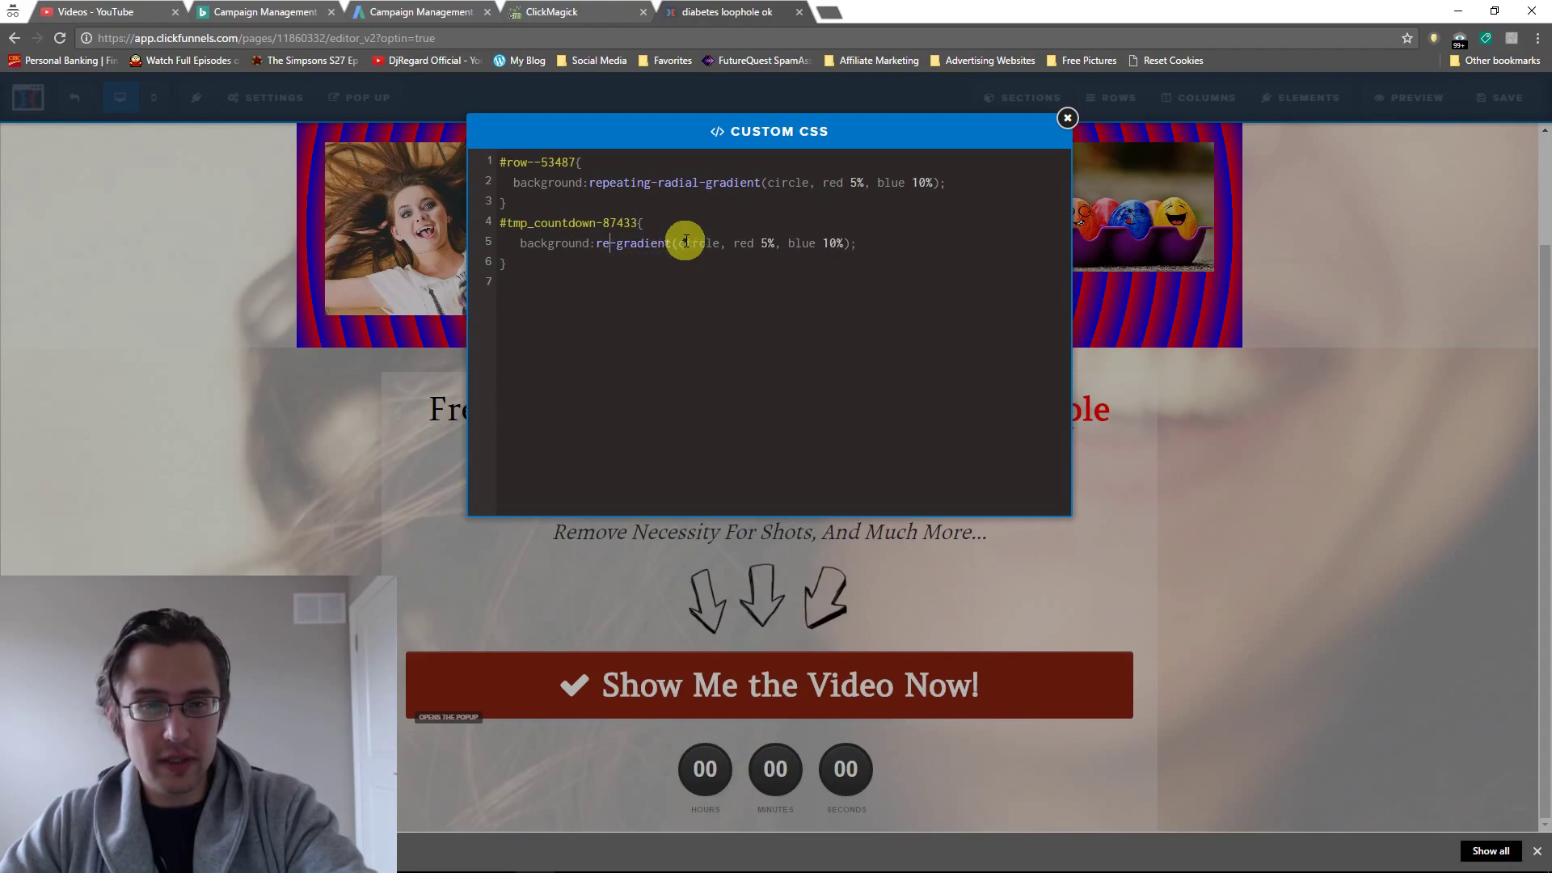
key(BackSpace)
key(BackSpace)
text(linear)
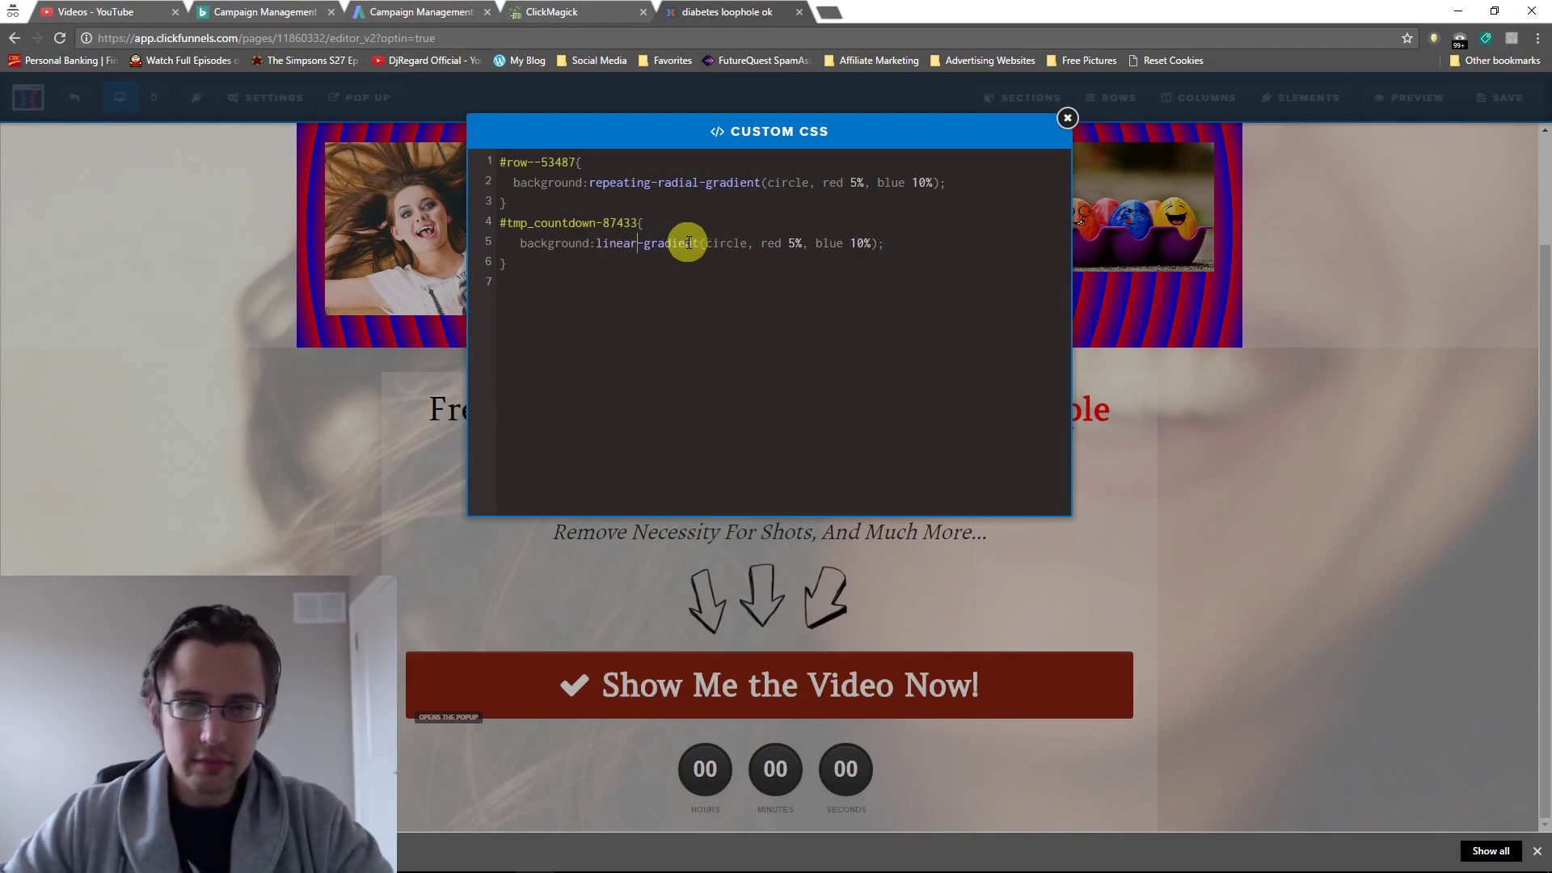
double_click(728, 246)
text(to right)
Remove the percentage stops after red and blue in the countdown's gradient, and close the custom CSS editor
click(815, 243)
key(BackSpace)
key(BackSpace)
key(BackSpace)
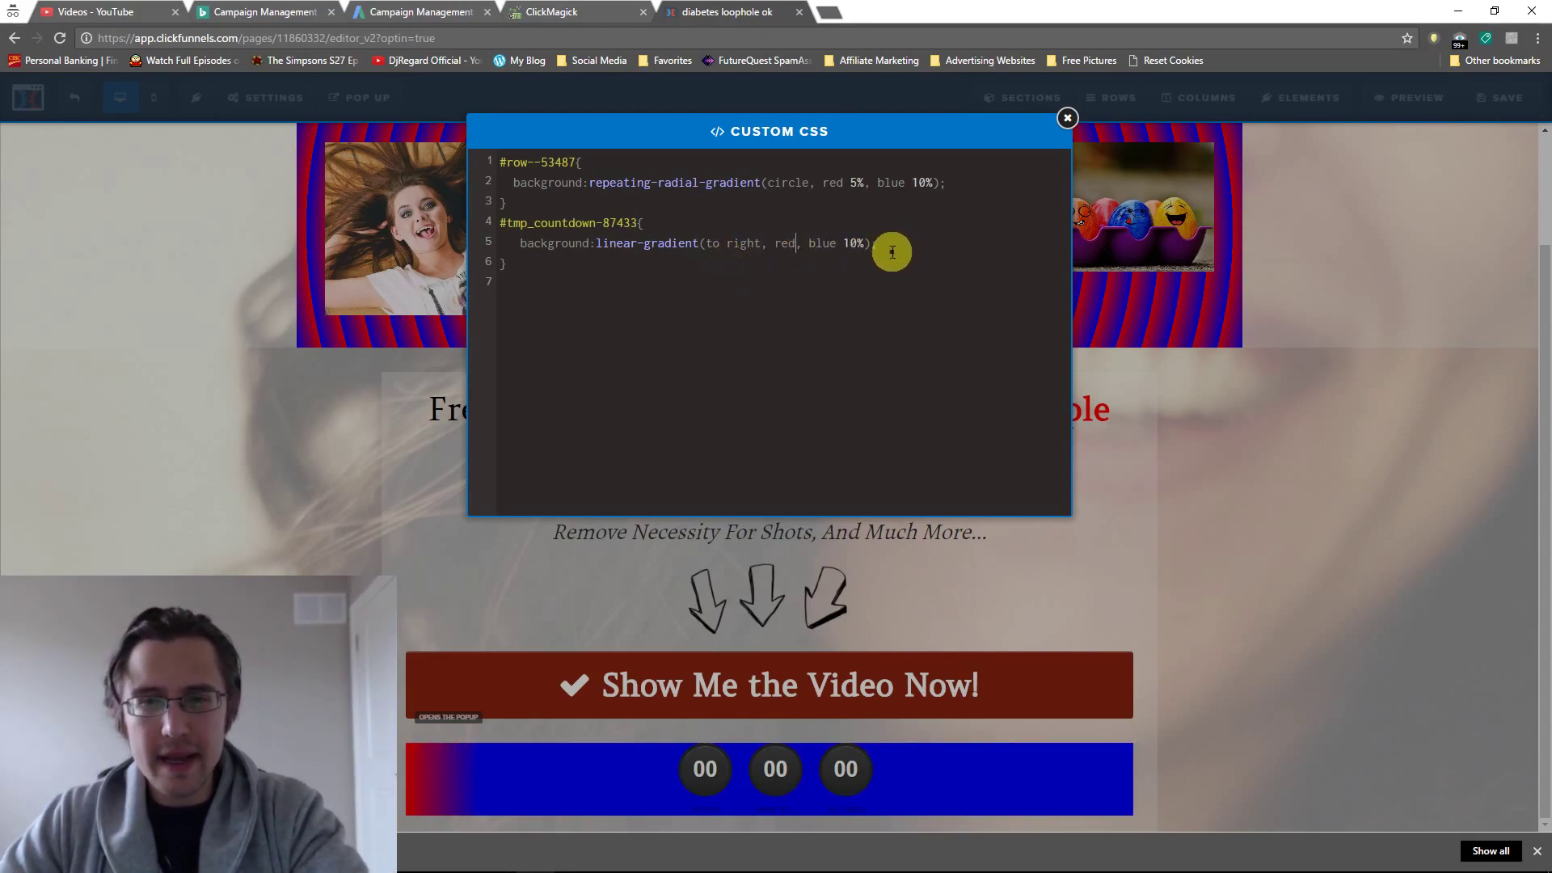
click(866, 242)
key(BackSpace)
key(BackSpace)
key(BackSpace)
key(BackSpace)
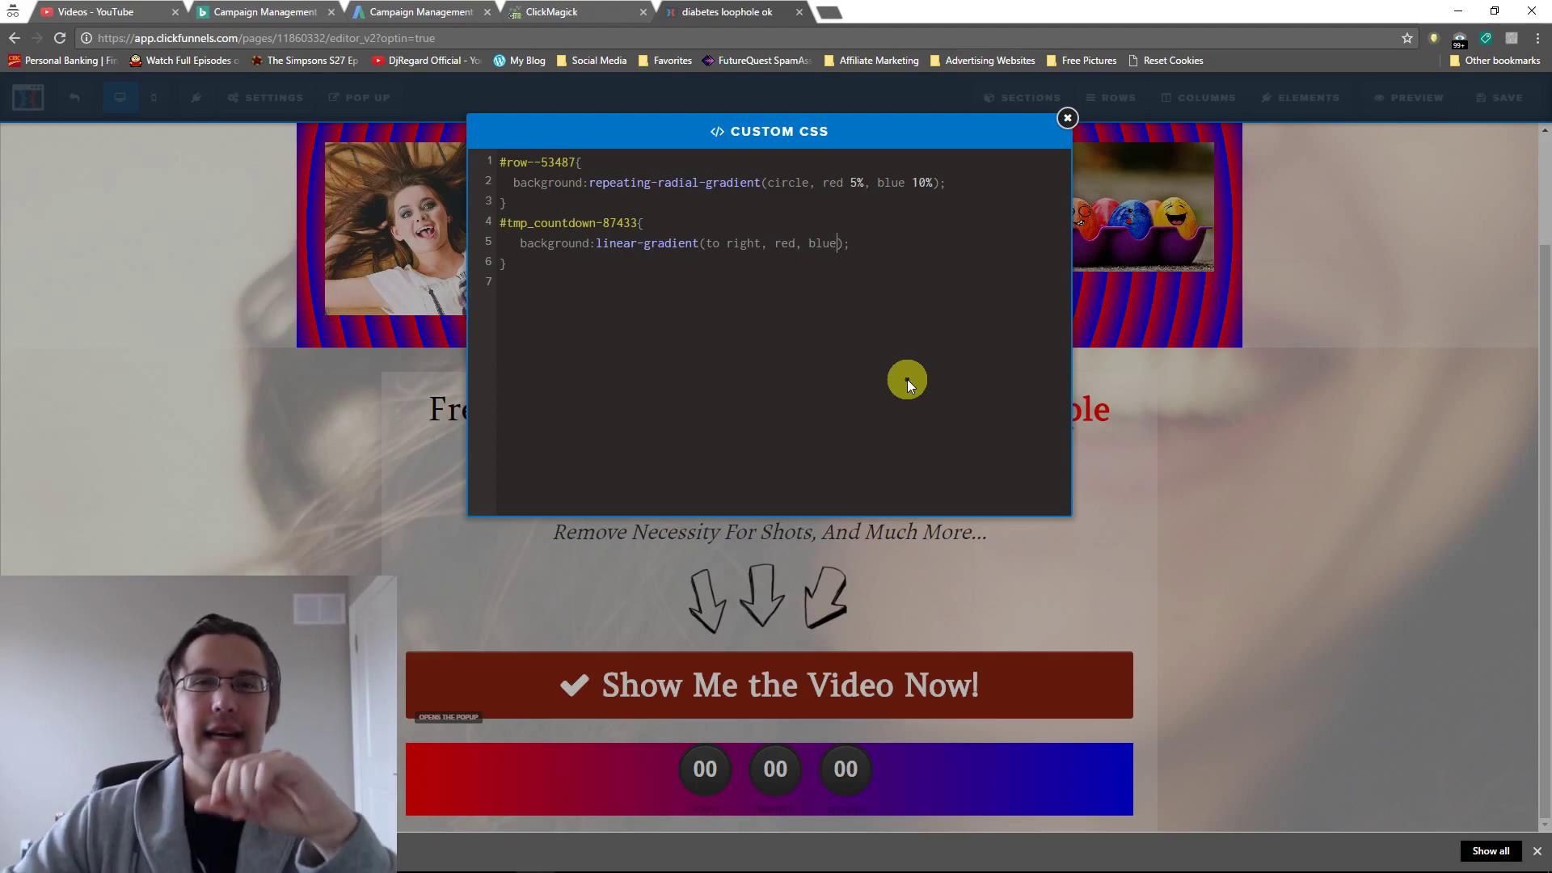
click(1067, 118)
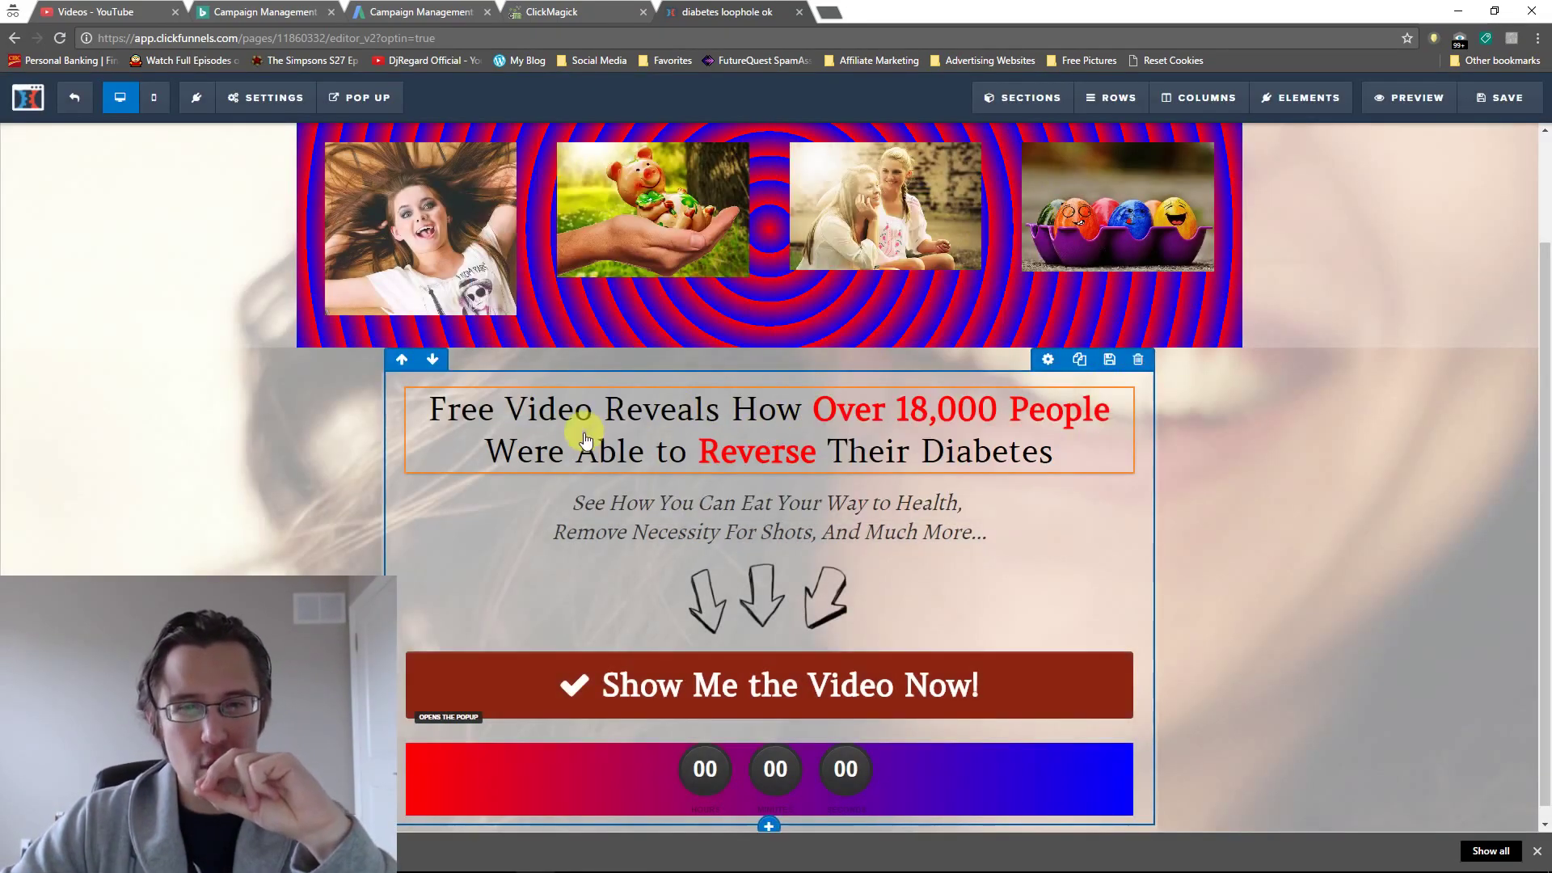